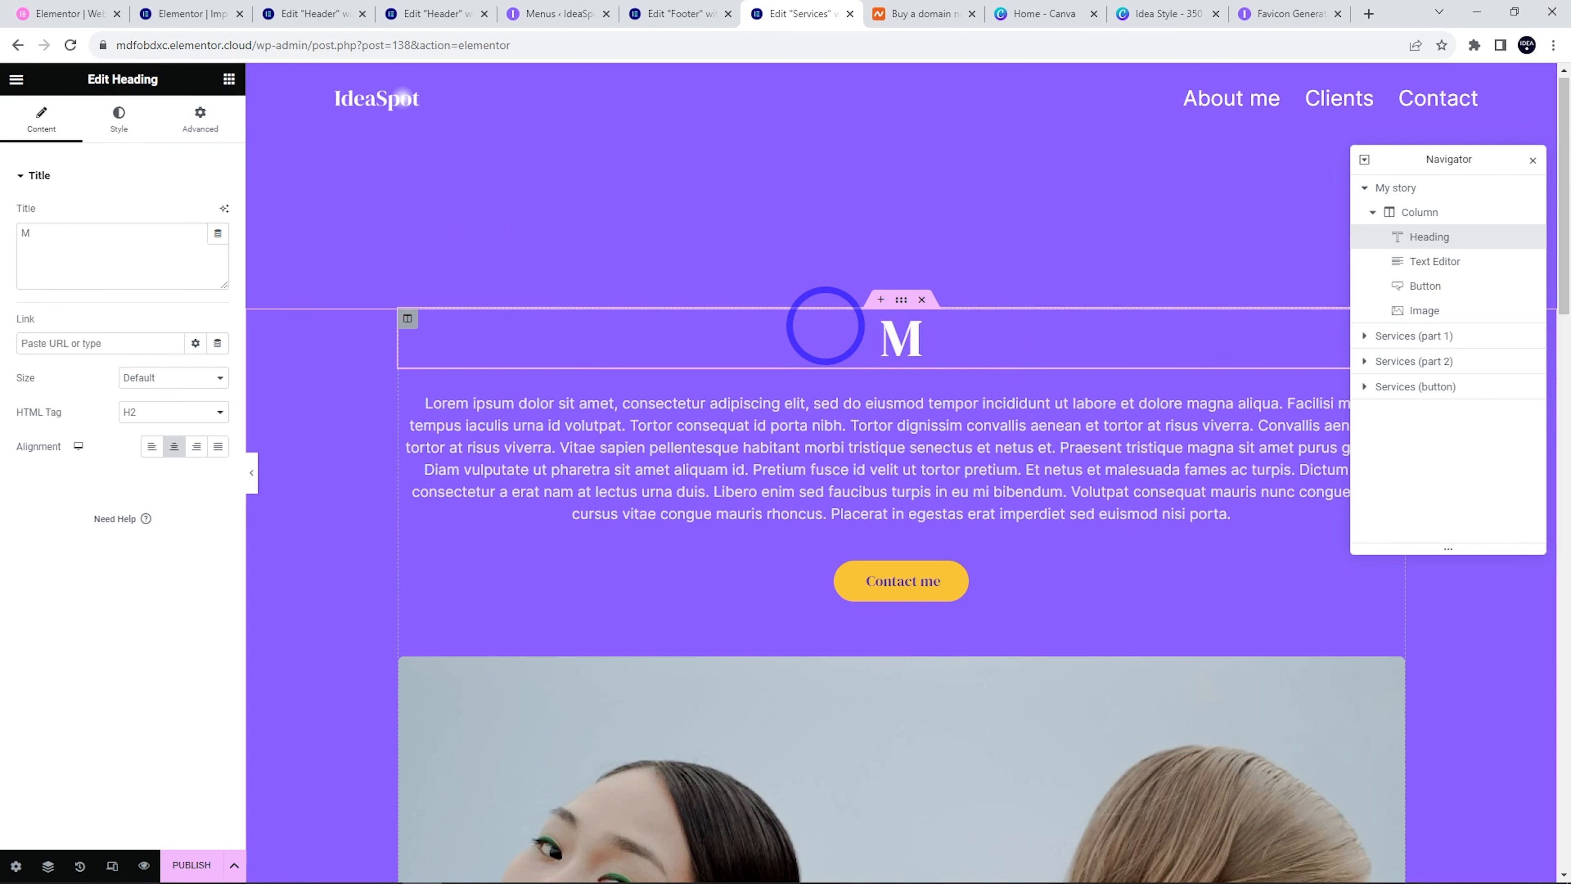
# Set the top heading's title to "Our Services"
pyautogui.write('Ser')
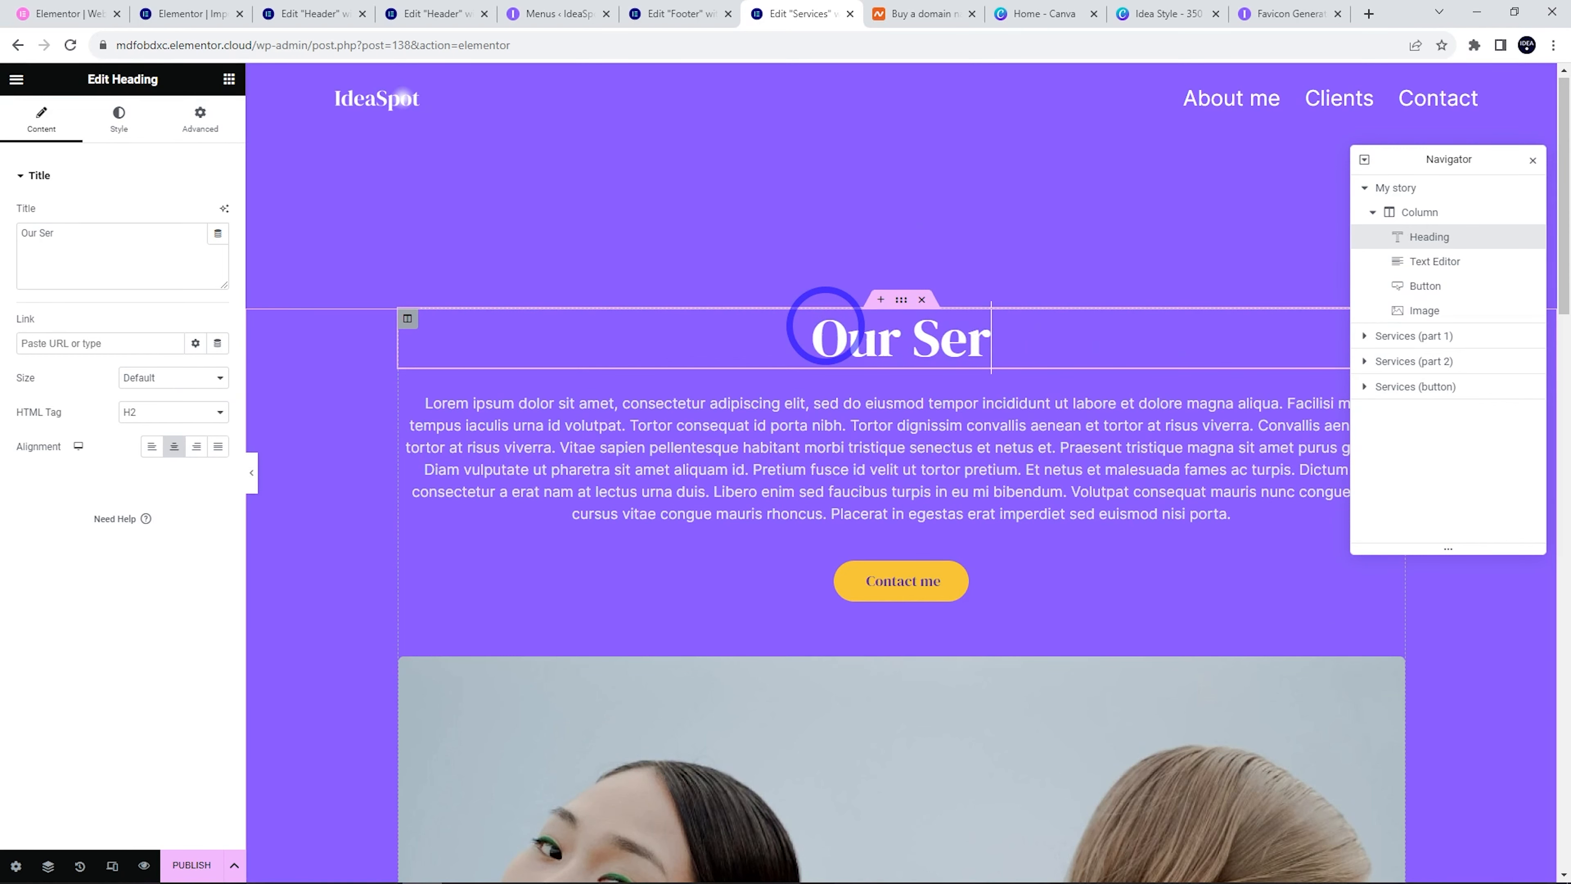
pyautogui.write('vices')
# Replace the large image below the intro with SingleClientPage_1-Content_3.jpg from the media library
pyautogui.scroll(-8, 410, 408)
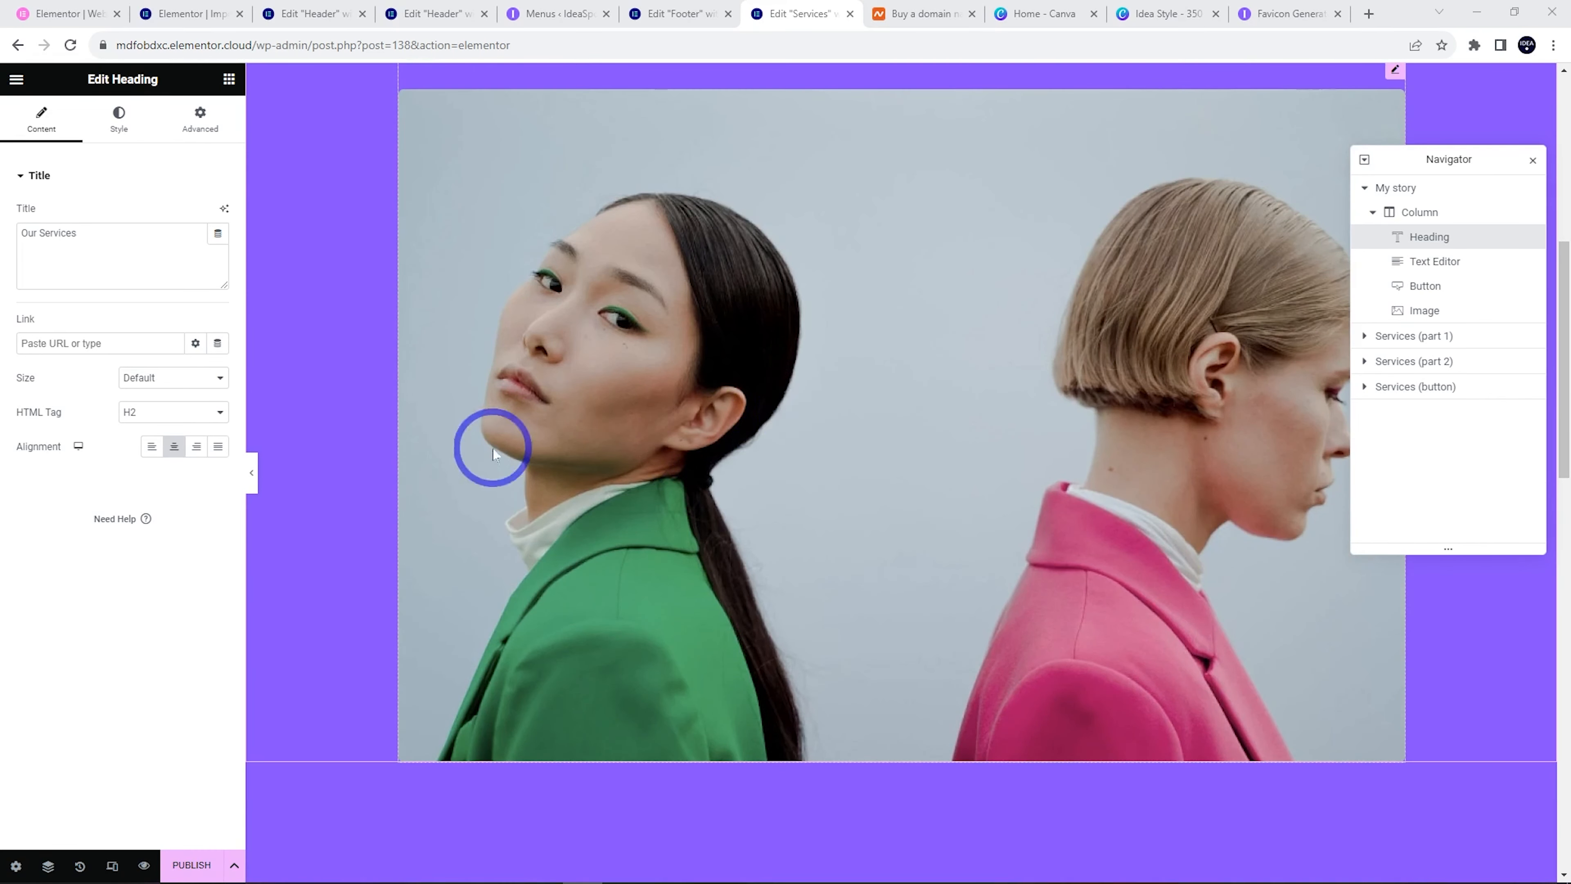
pyautogui.click(799, 404)
pyautogui.click(154, 271)
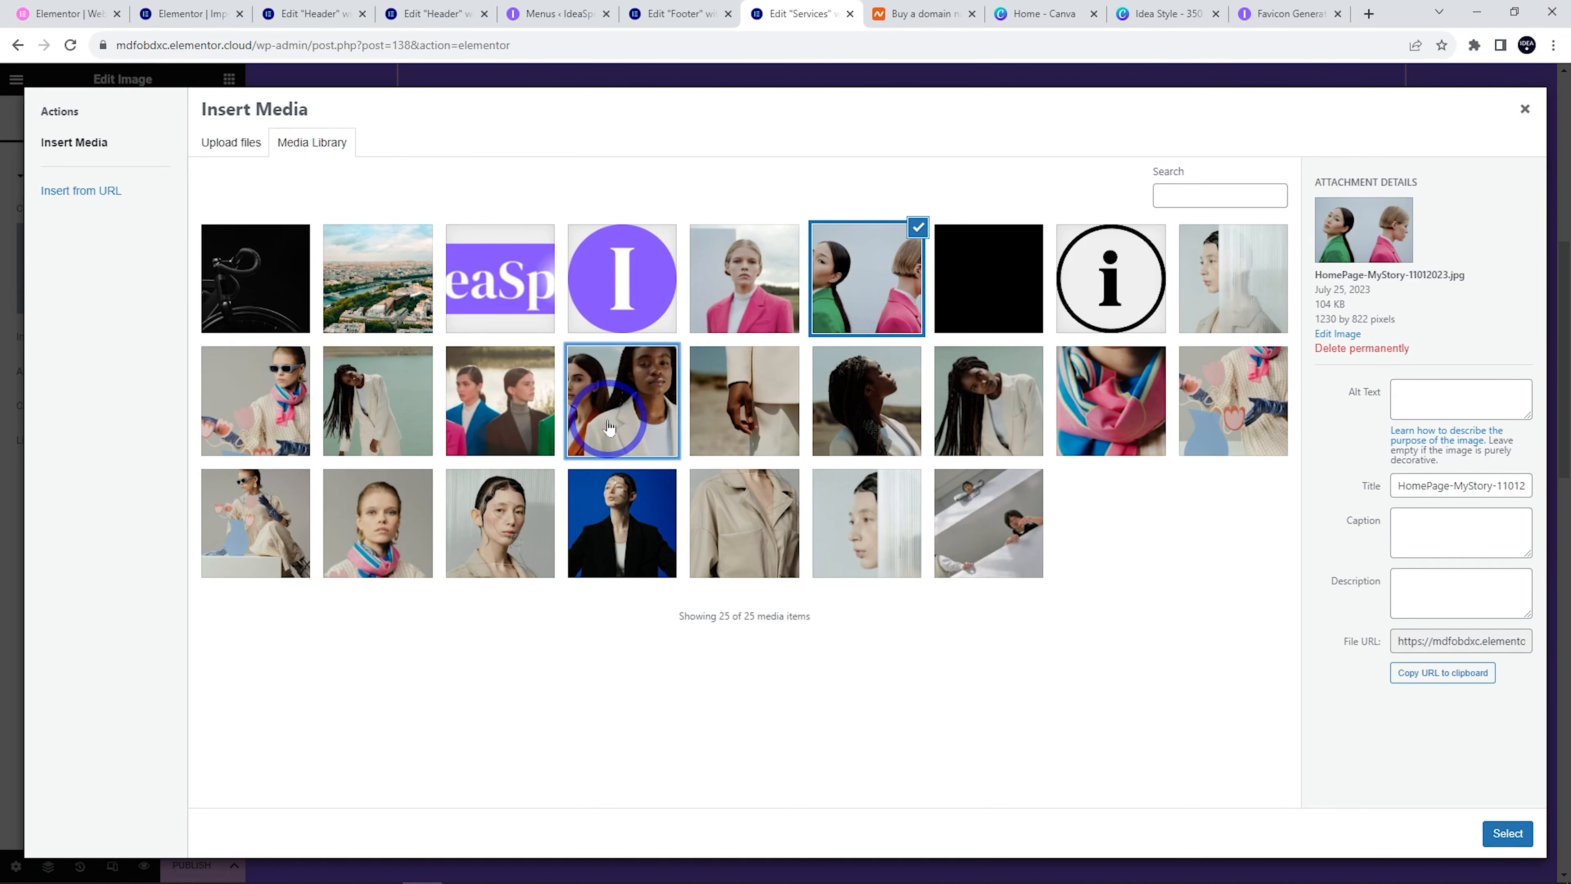
pyautogui.click(606, 427)
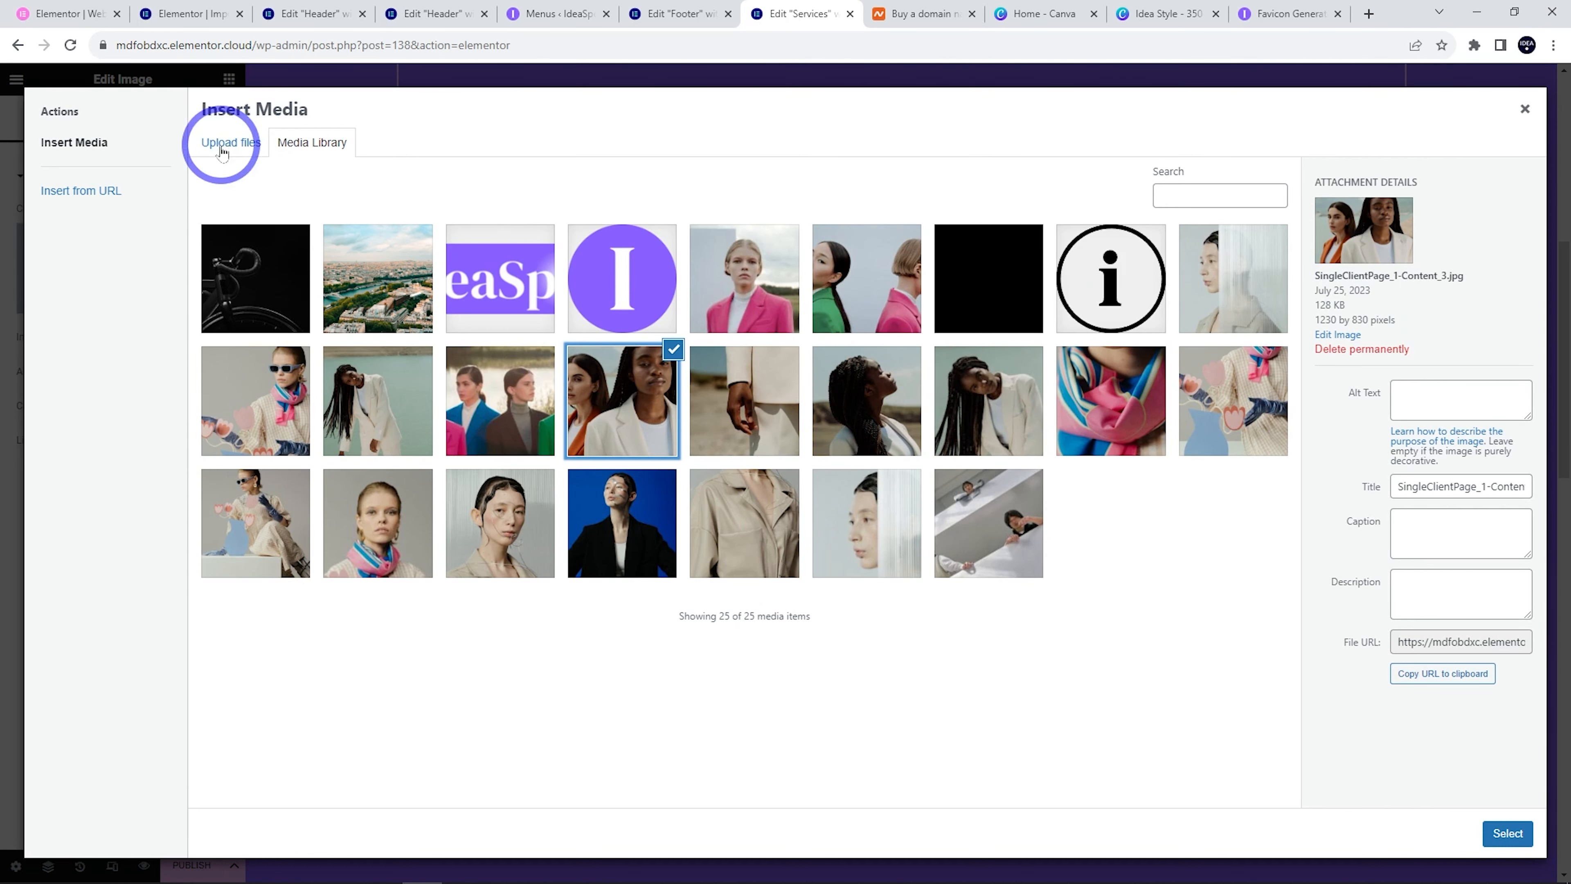
pyautogui.click(1522, 832)
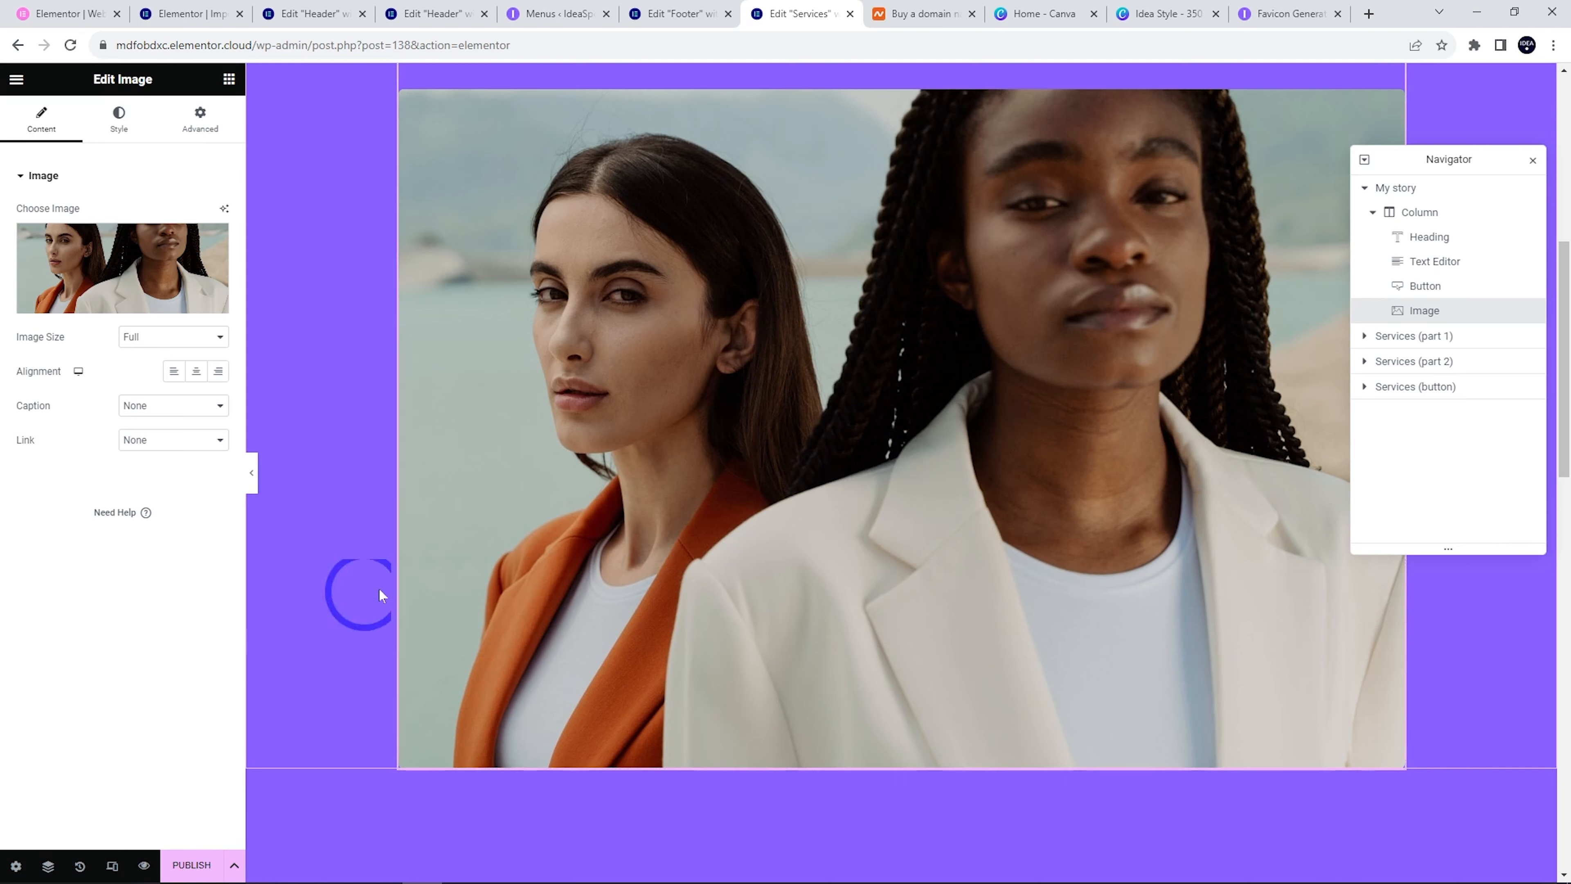
# Change the title of the "Dress to impress" icon box to "Hairstyles"
pyautogui.scroll(5, 814, 582)
pyautogui.scroll(-11, 887, 236)
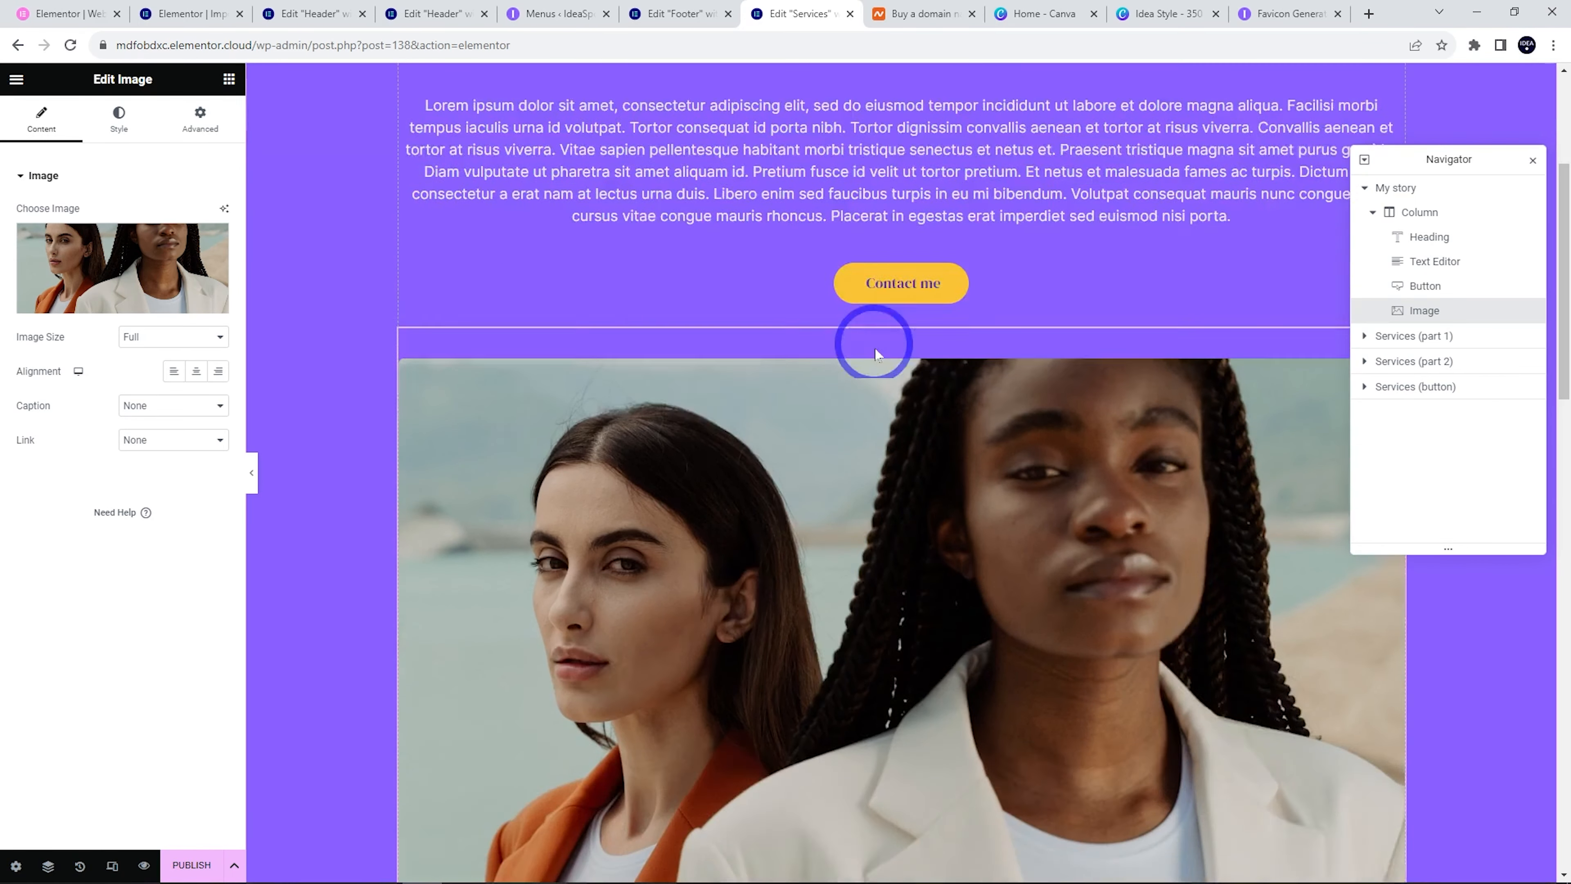
pyautogui.scroll(-3, 1026, 633)
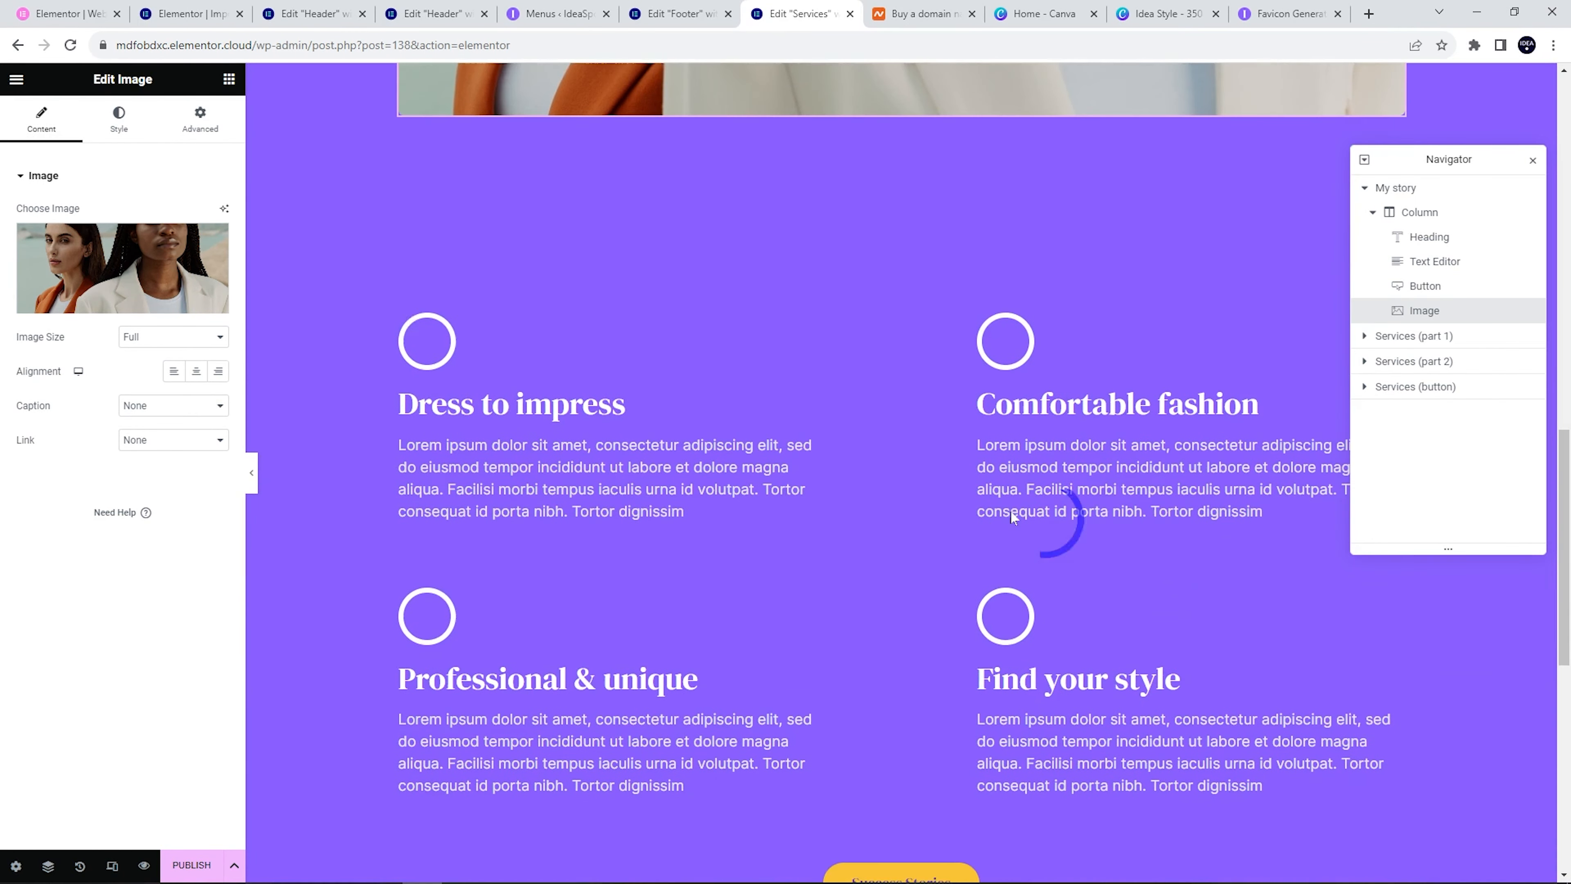
pyautogui.scroll(-2, 651, 461)
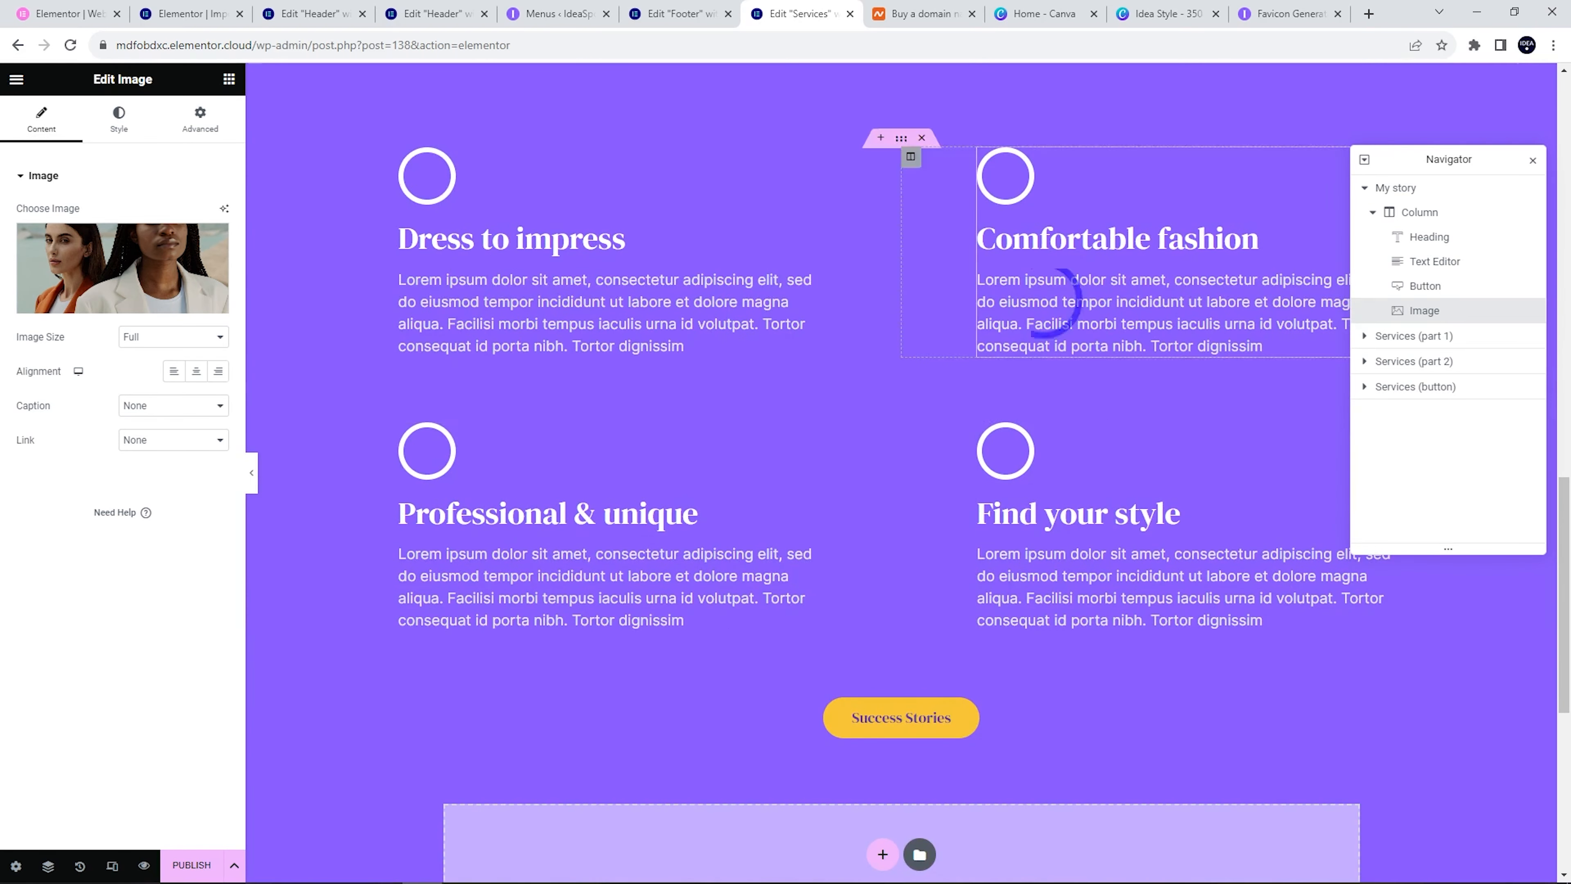
pyautogui.scroll(4, 877, 565)
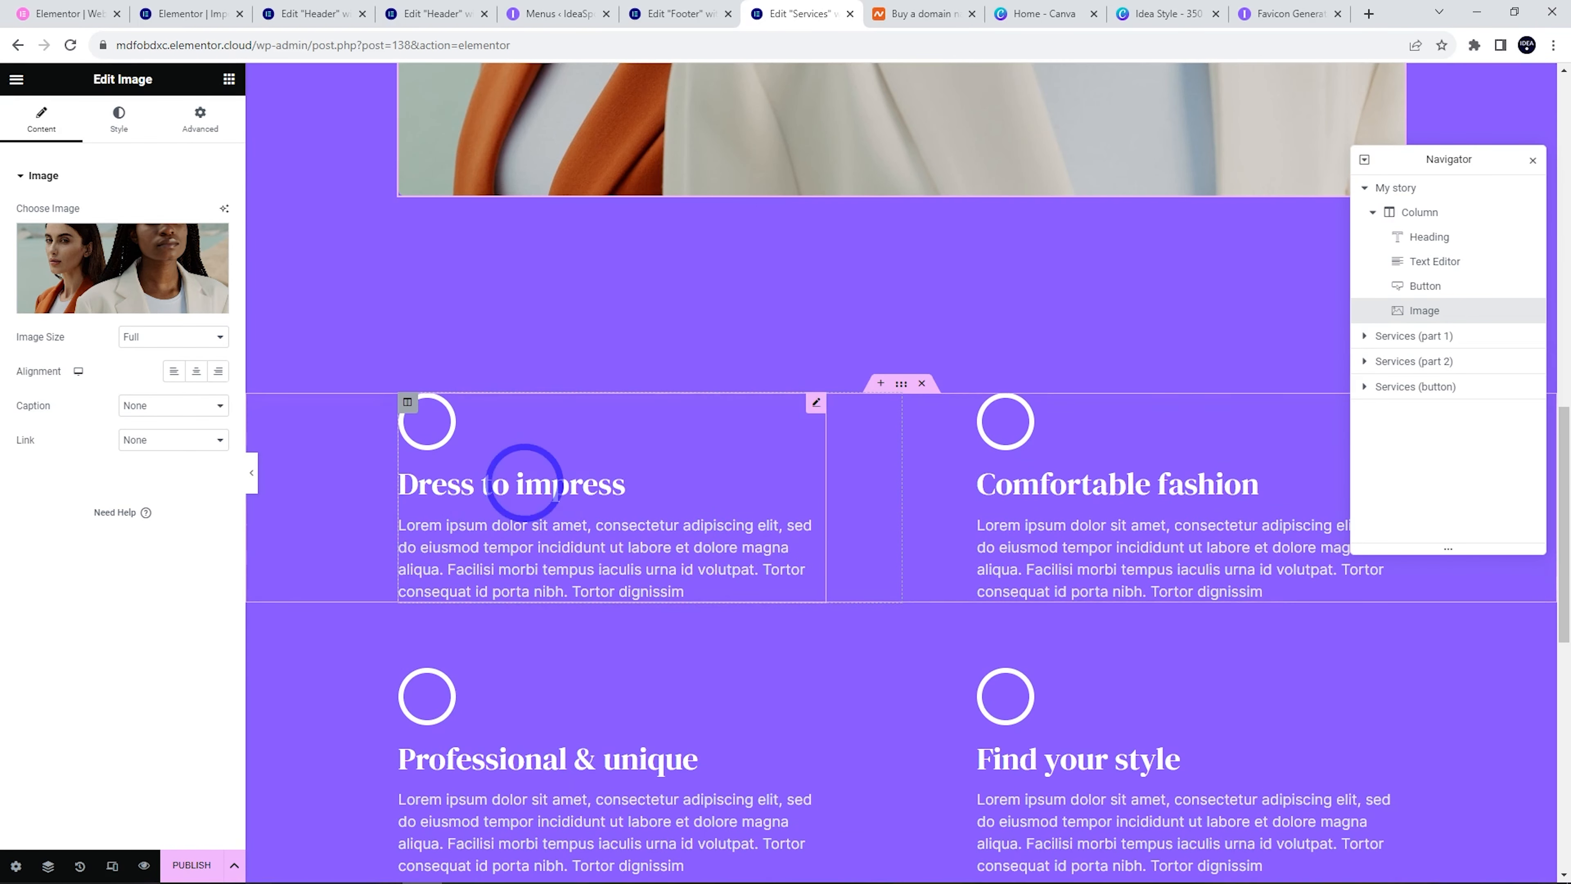
pyautogui.moveTo(627, 489); pyautogui.dragTo(442, 479)
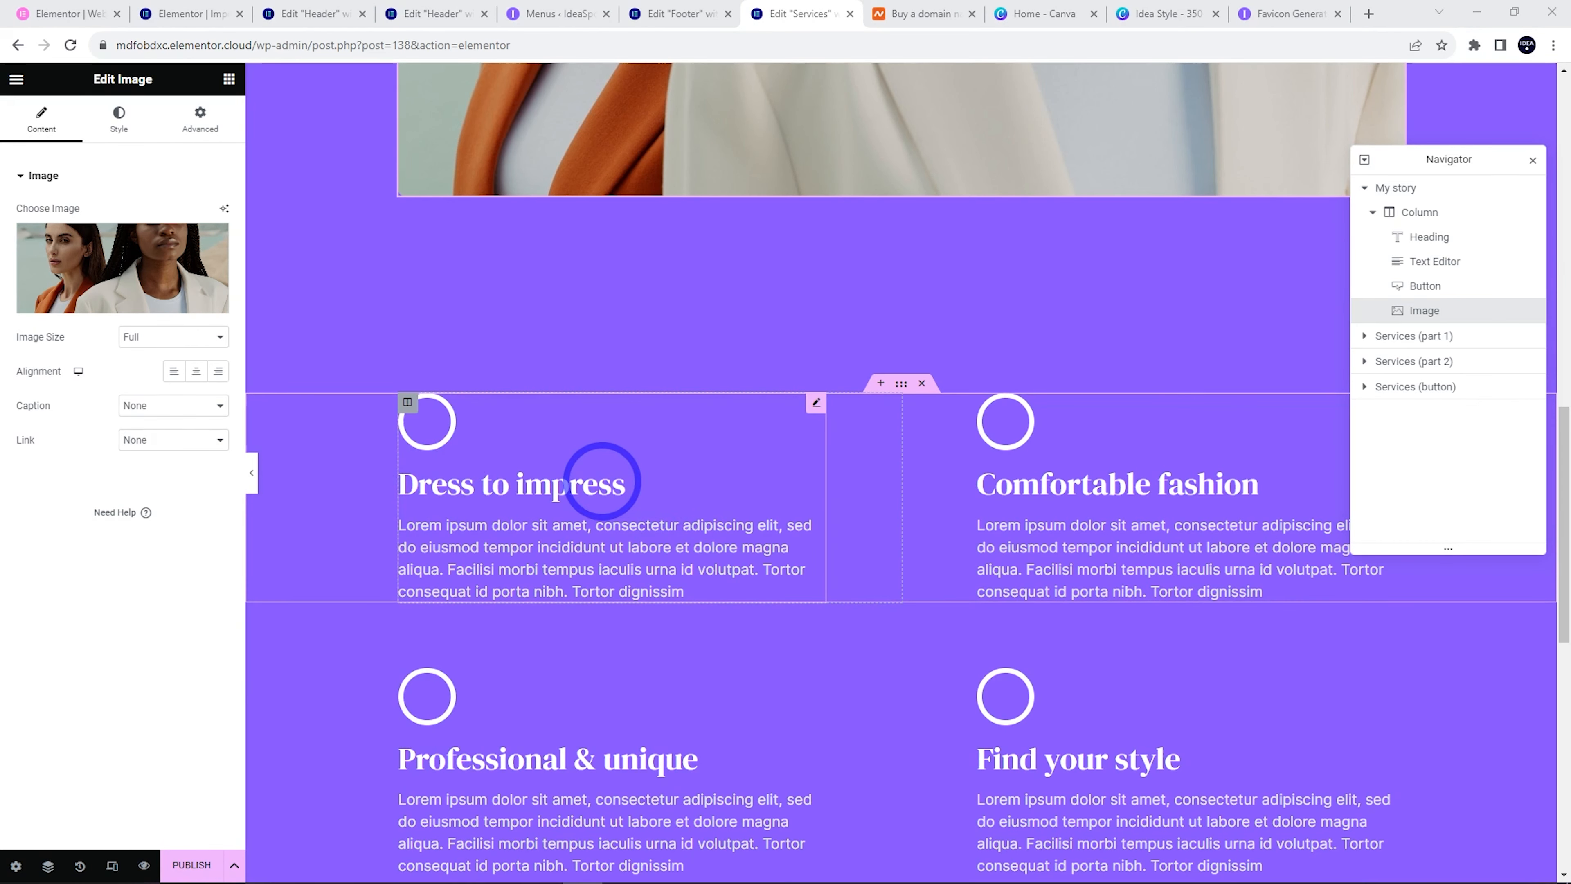
pyautogui.click(601, 482)
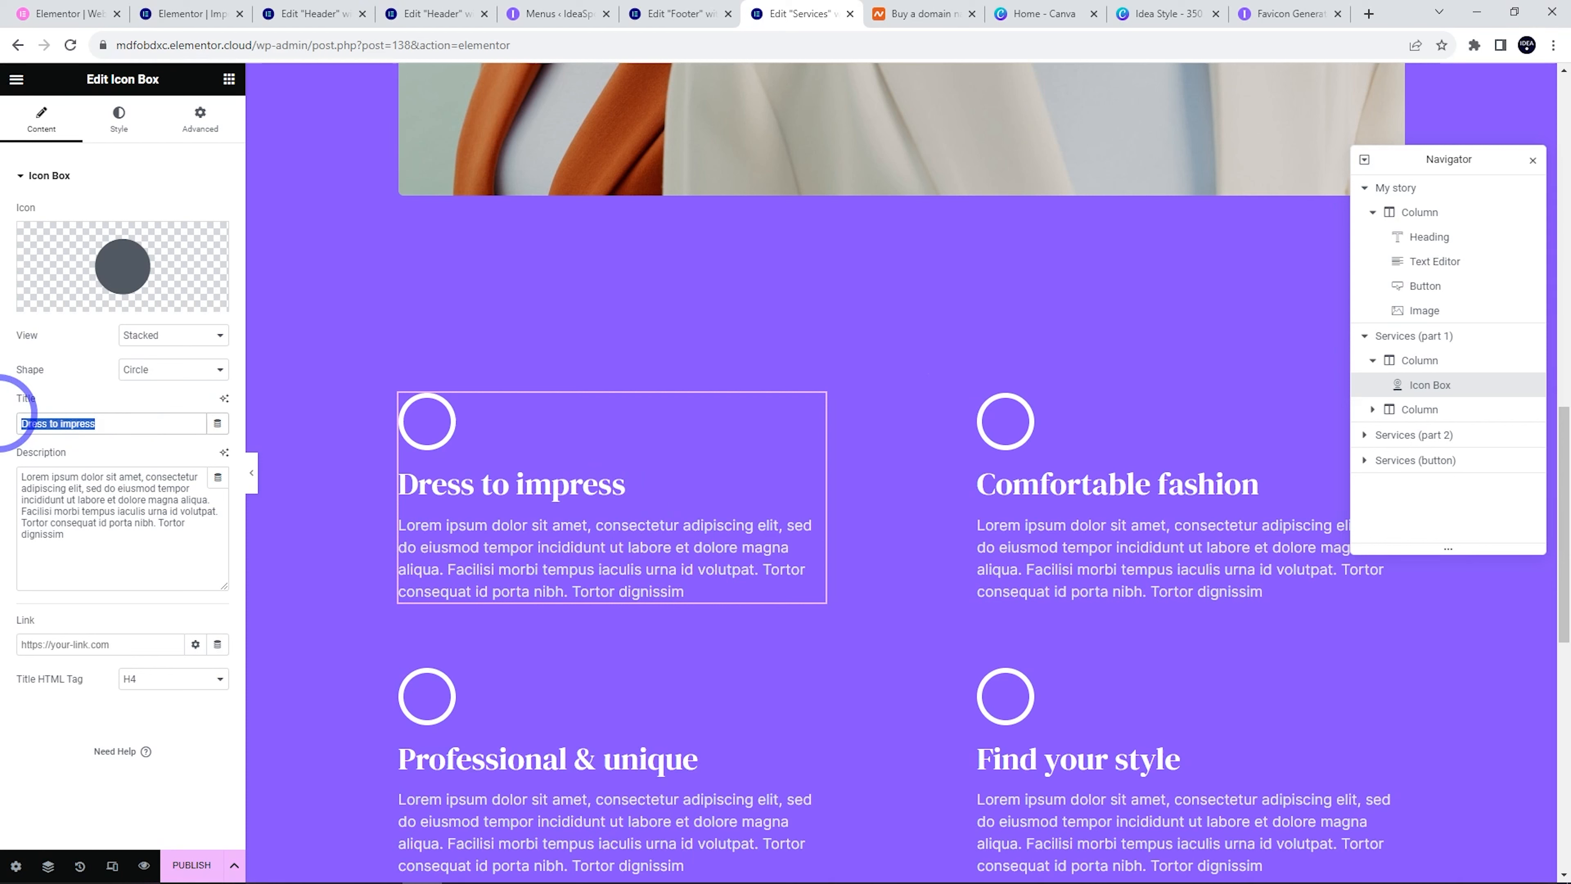
pyautogui.write('Hairstyles')
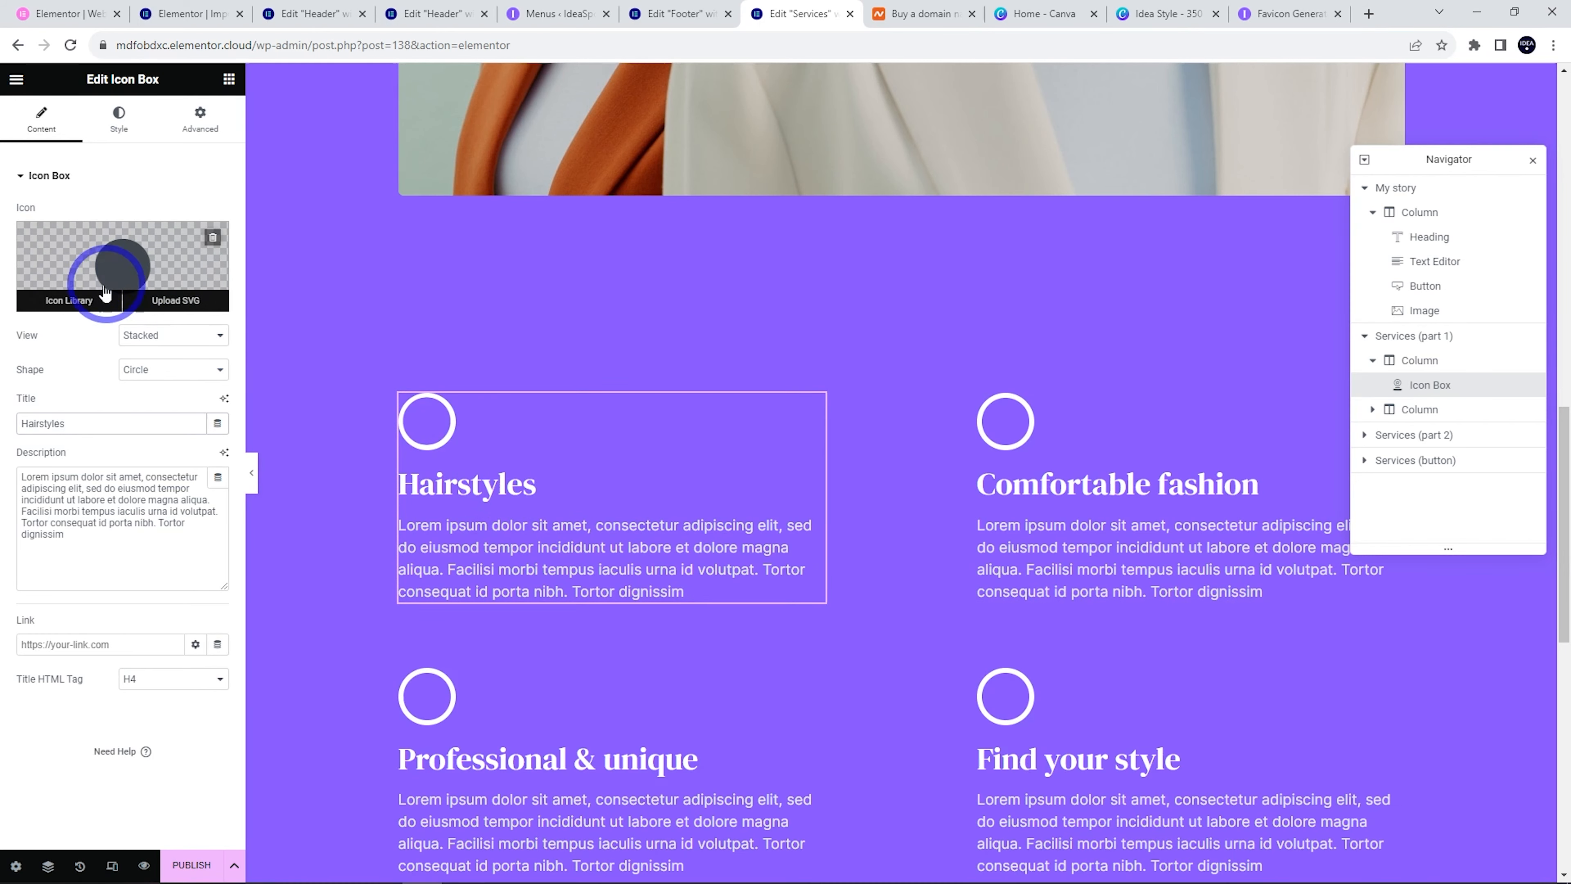
# Try to replace the Hairstyles icon box's circle with the disc icon from the icon library
pyautogui.click(105, 292)
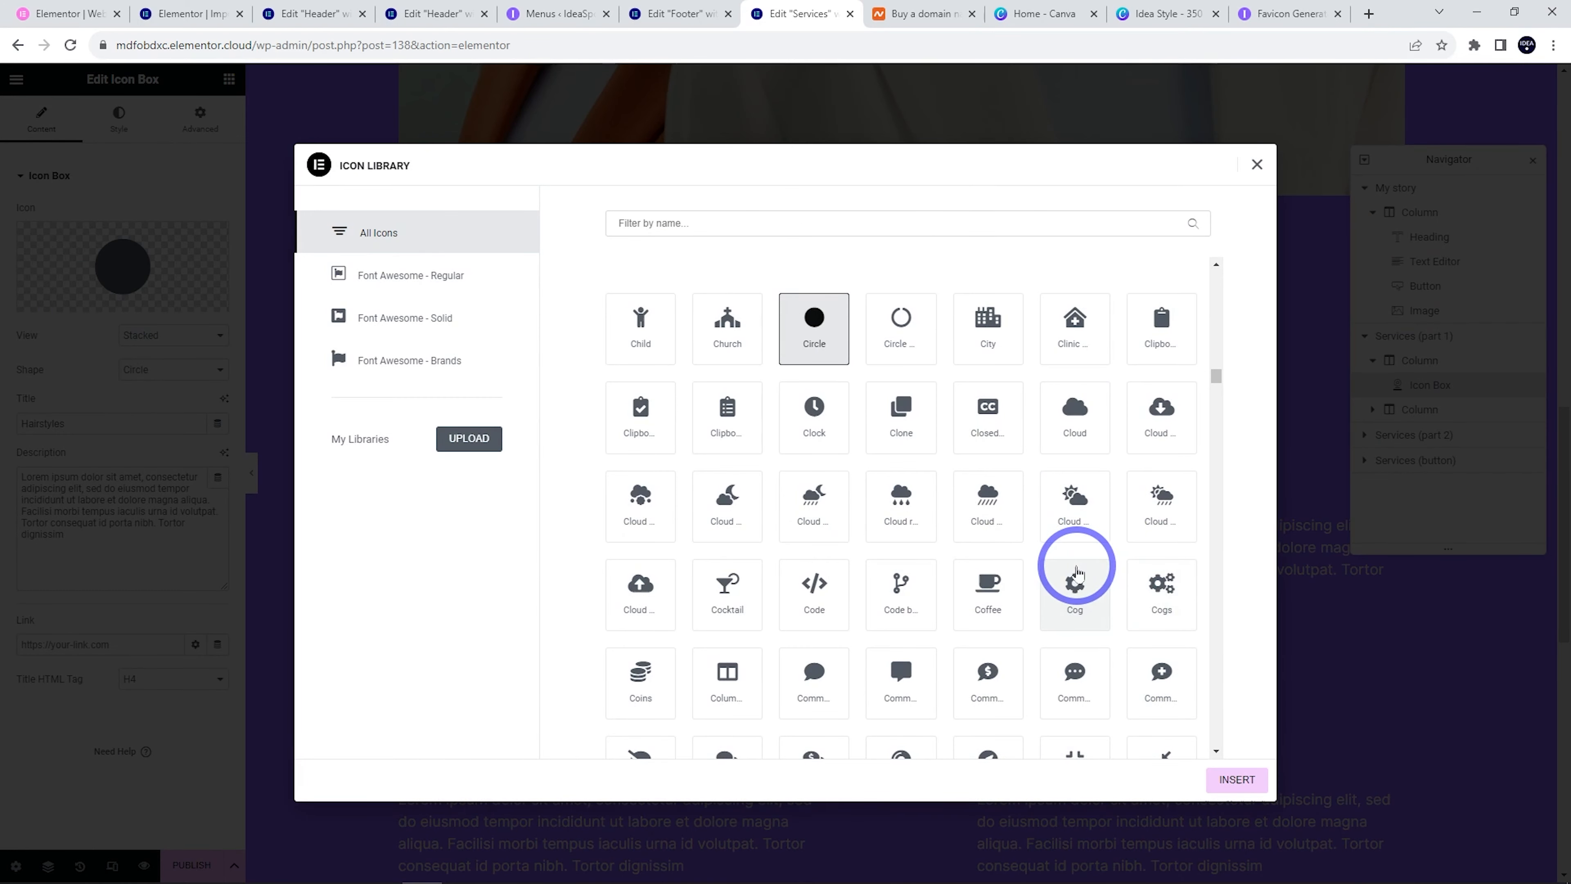
pyautogui.scroll(-1, 1069, 557)
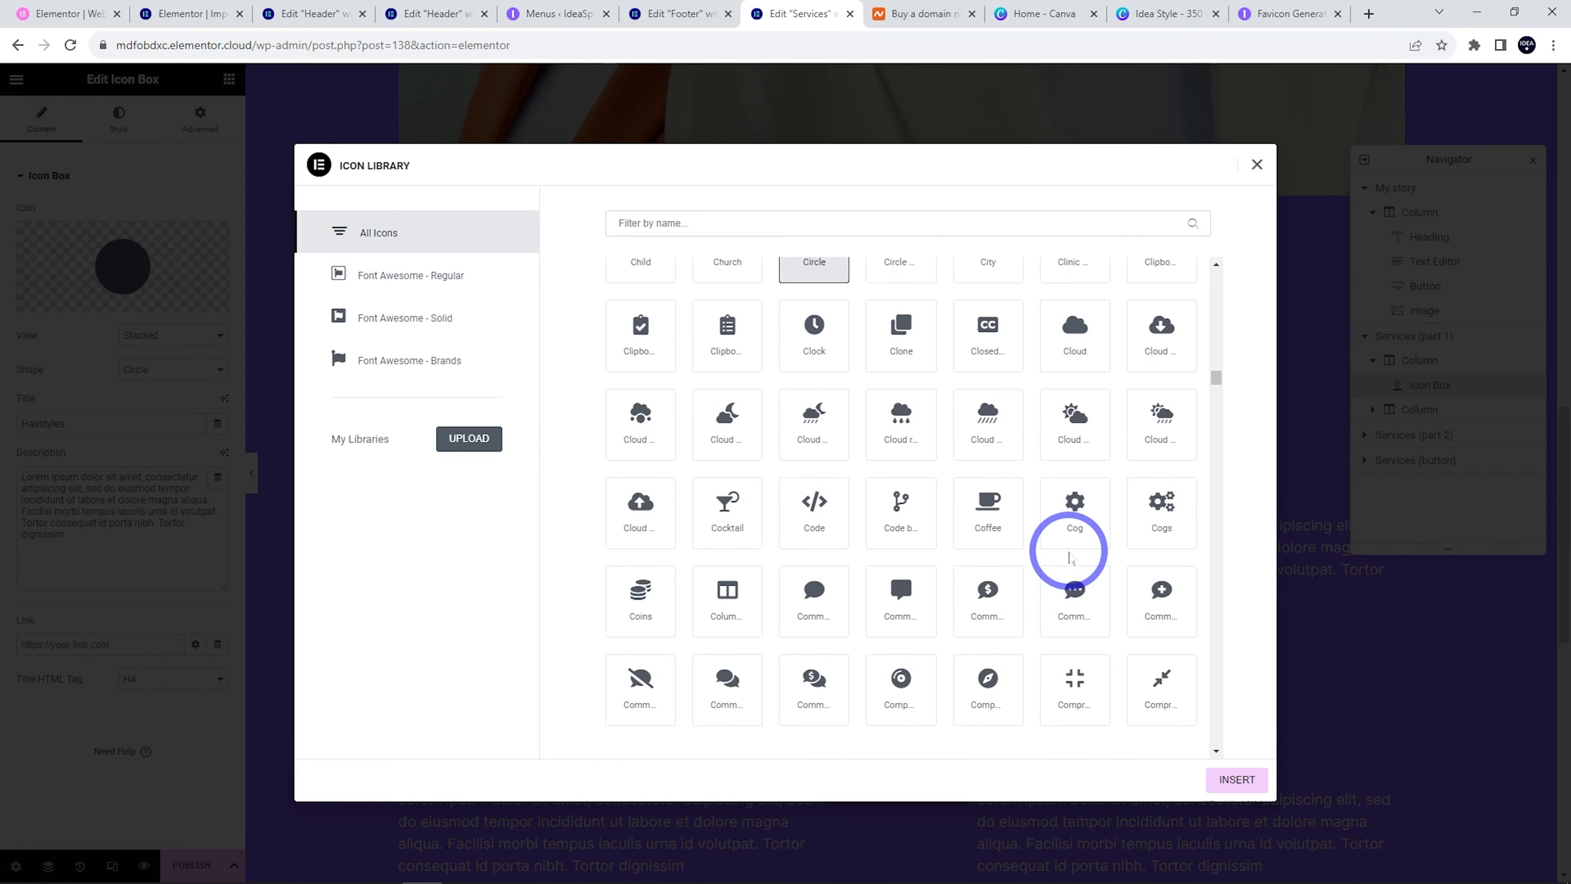
pyautogui.click(900, 684)
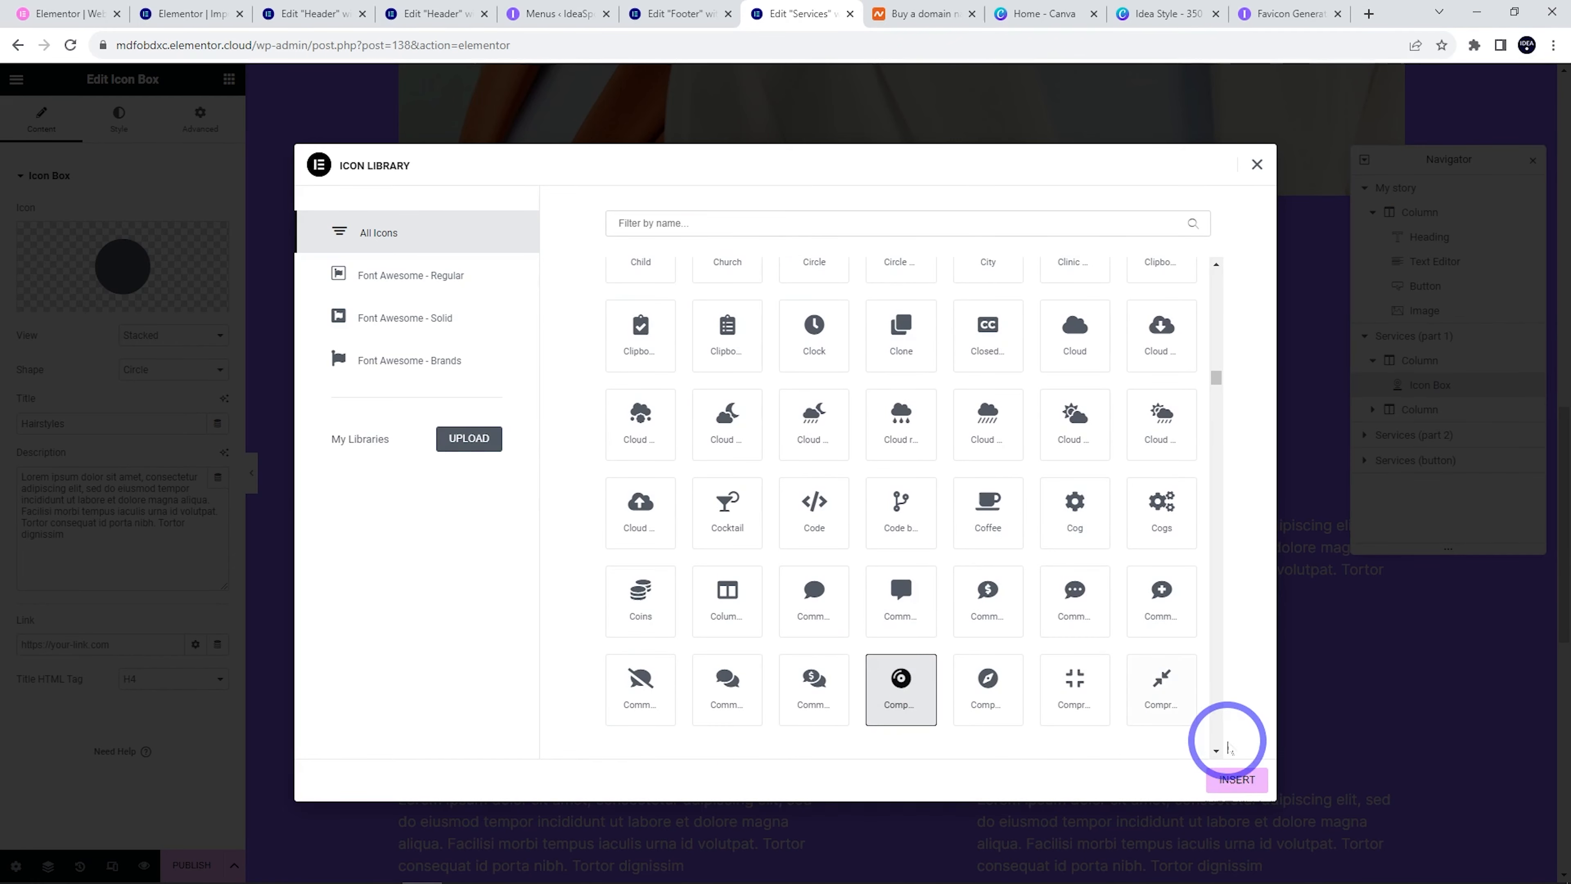
pyautogui.click(1235, 779)
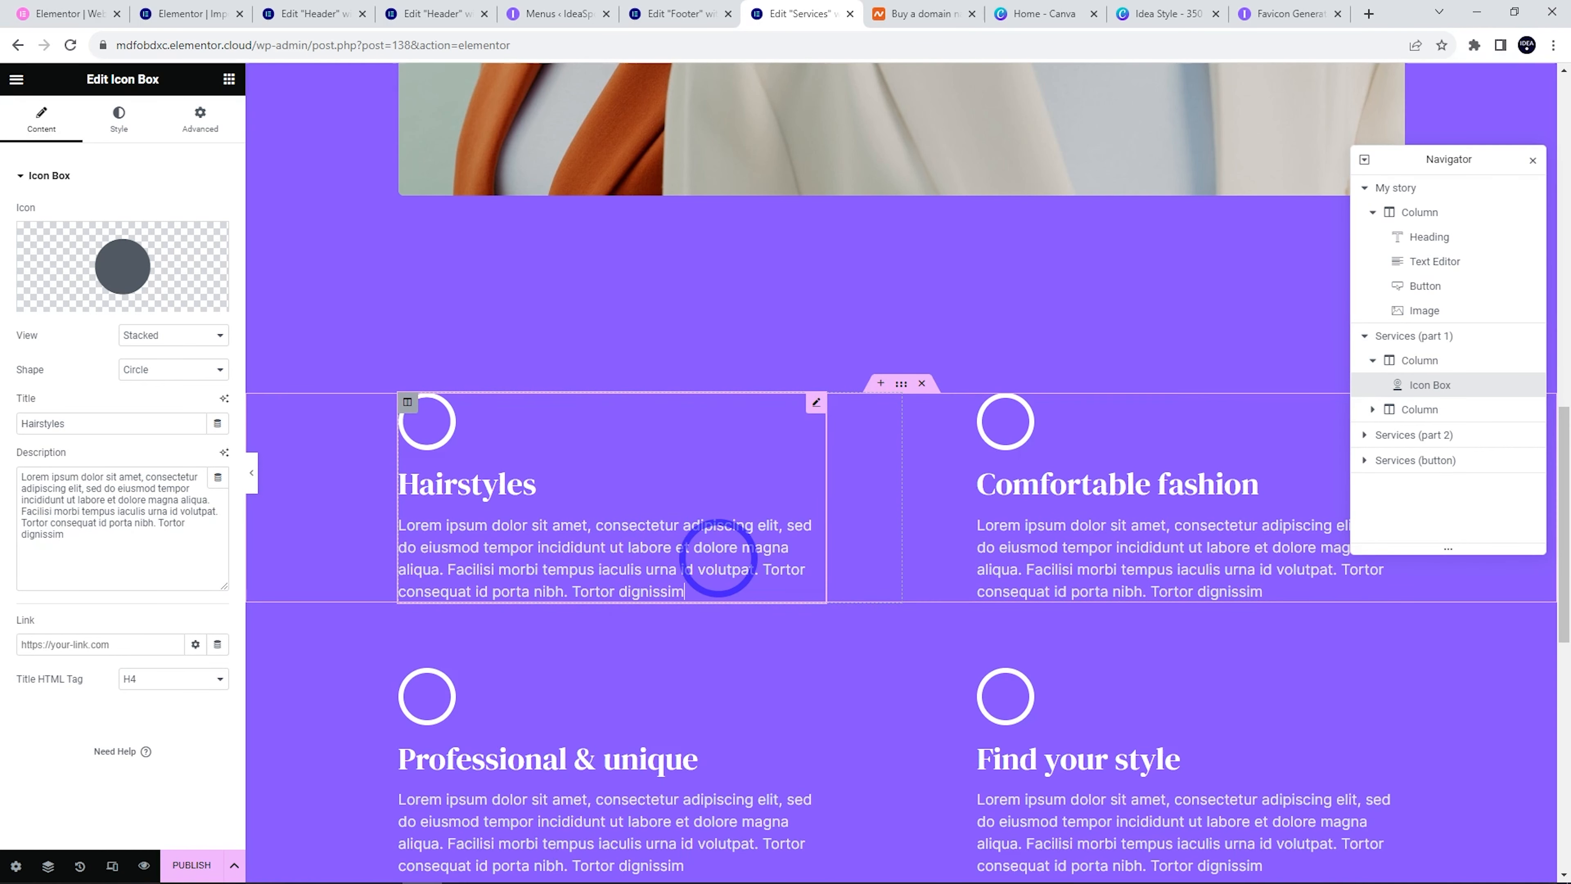
pyautogui.scroll(12, 718, 557)
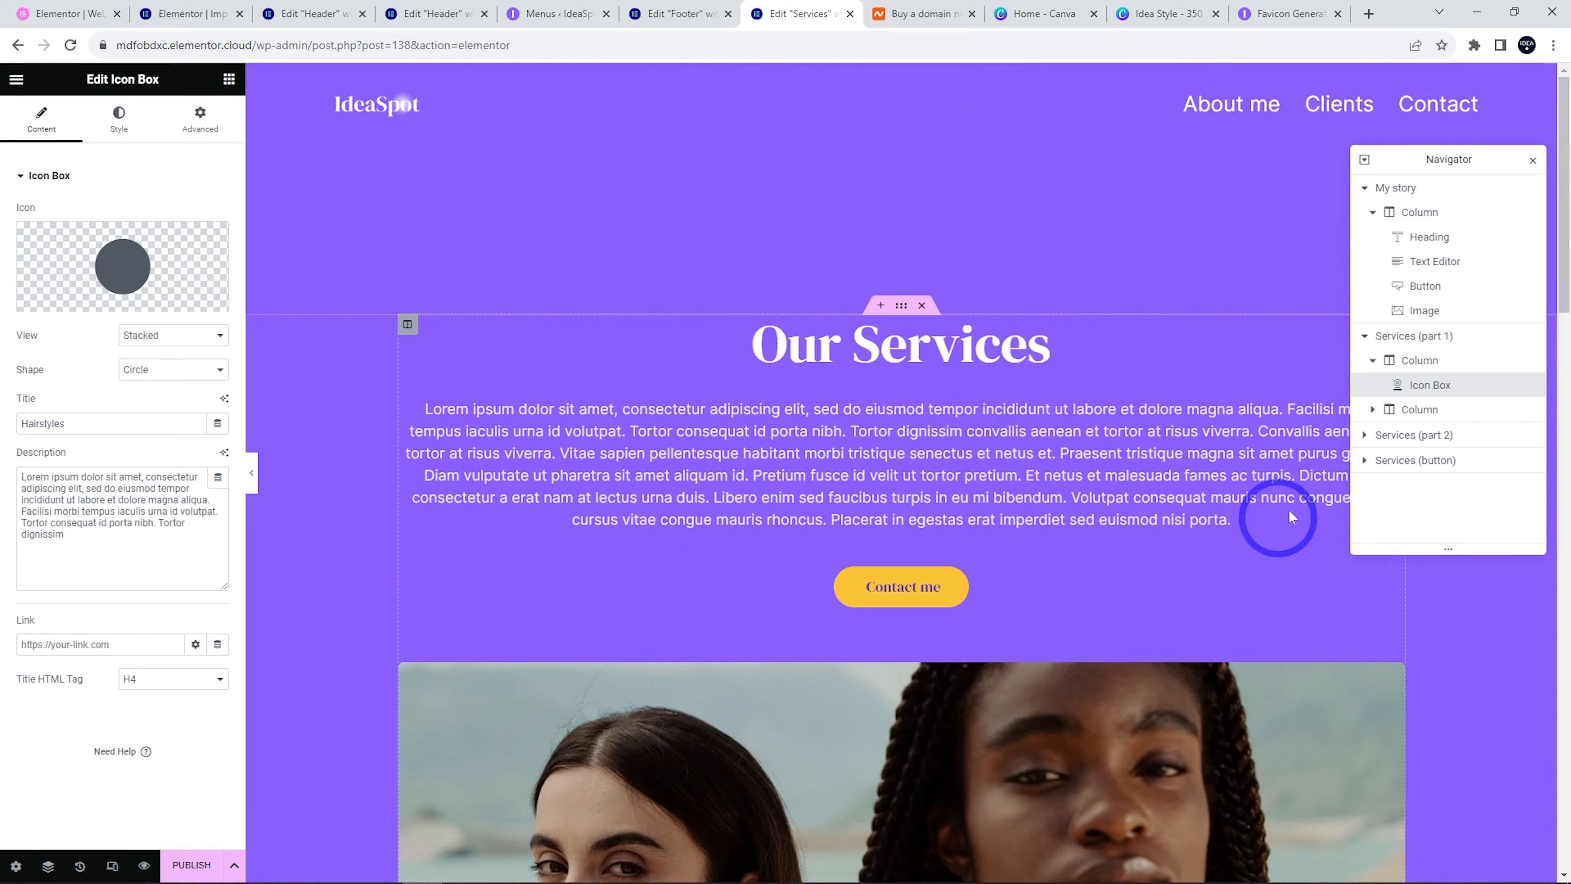
pyautogui.click(662, 422)
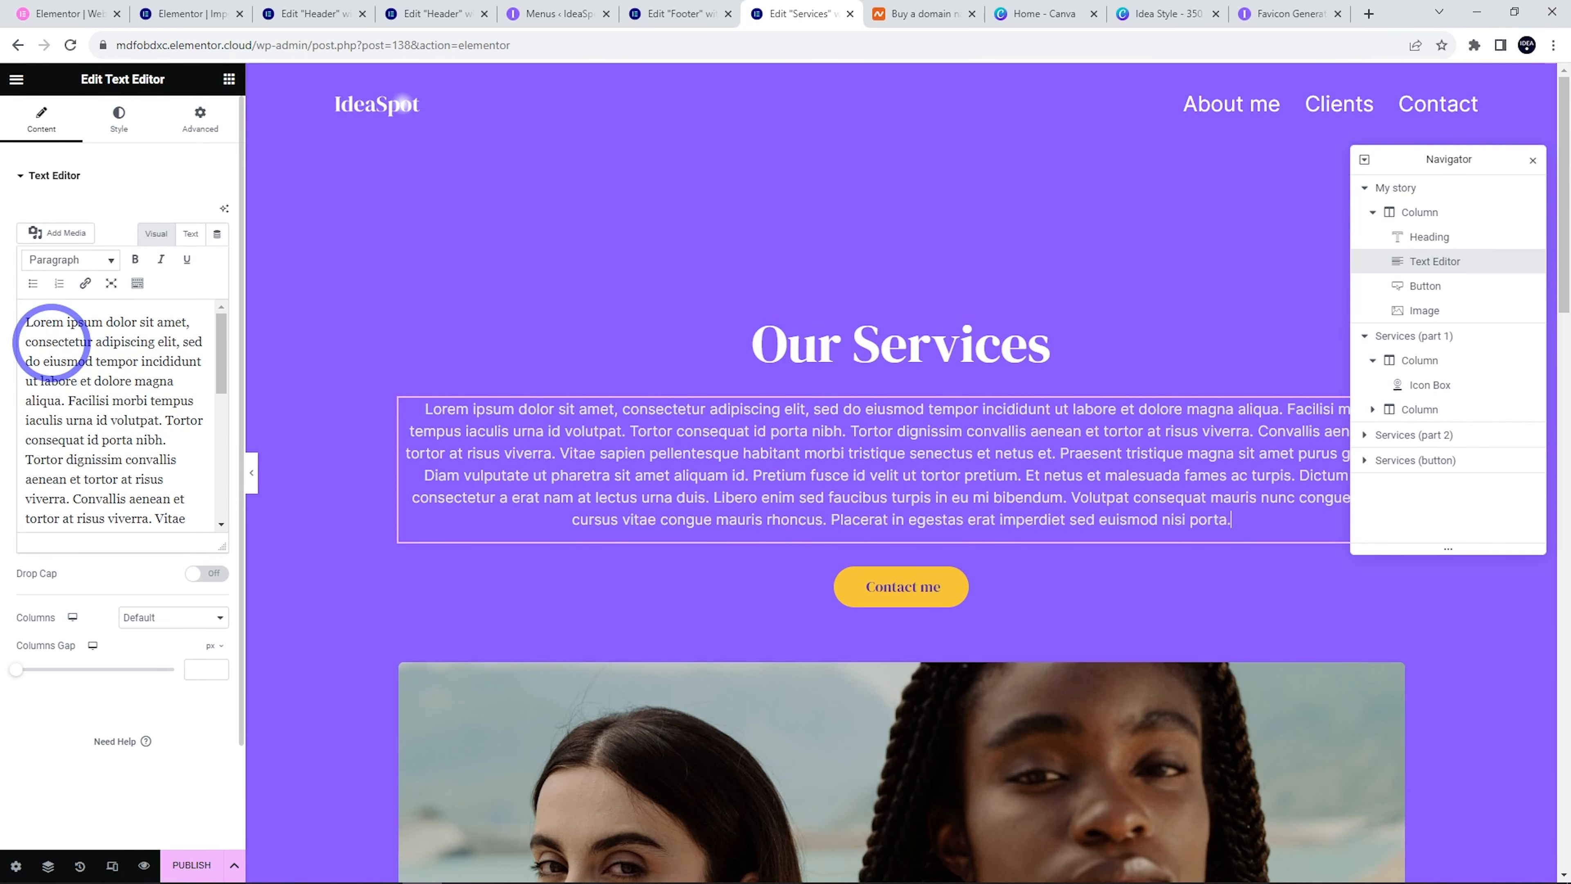
pyautogui.doubleClick(53, 341)
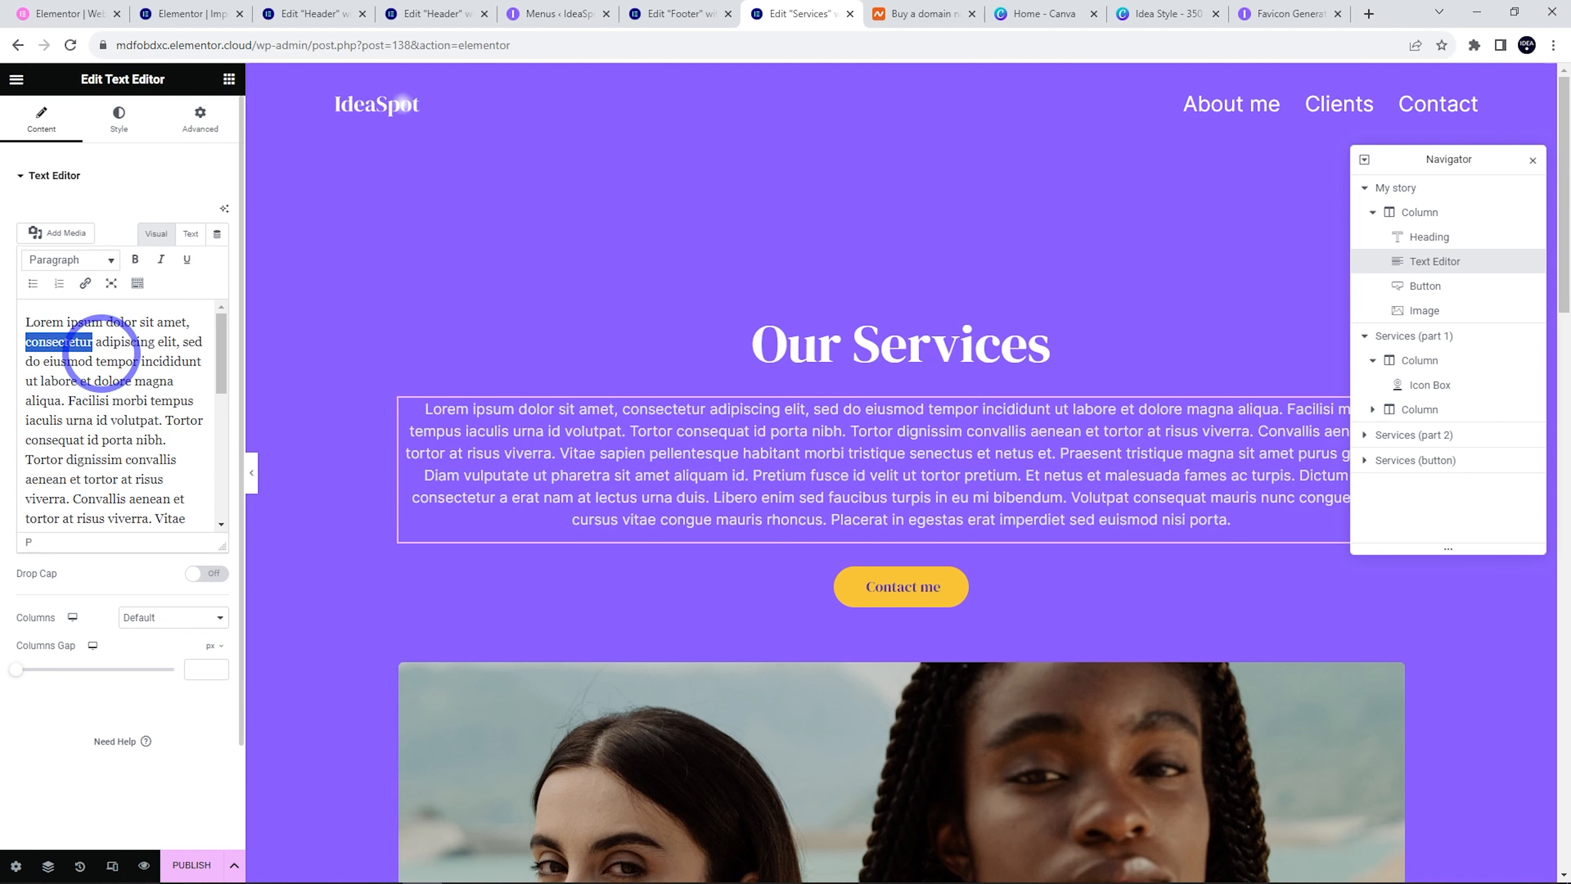
pyautogui.click(86, 284)
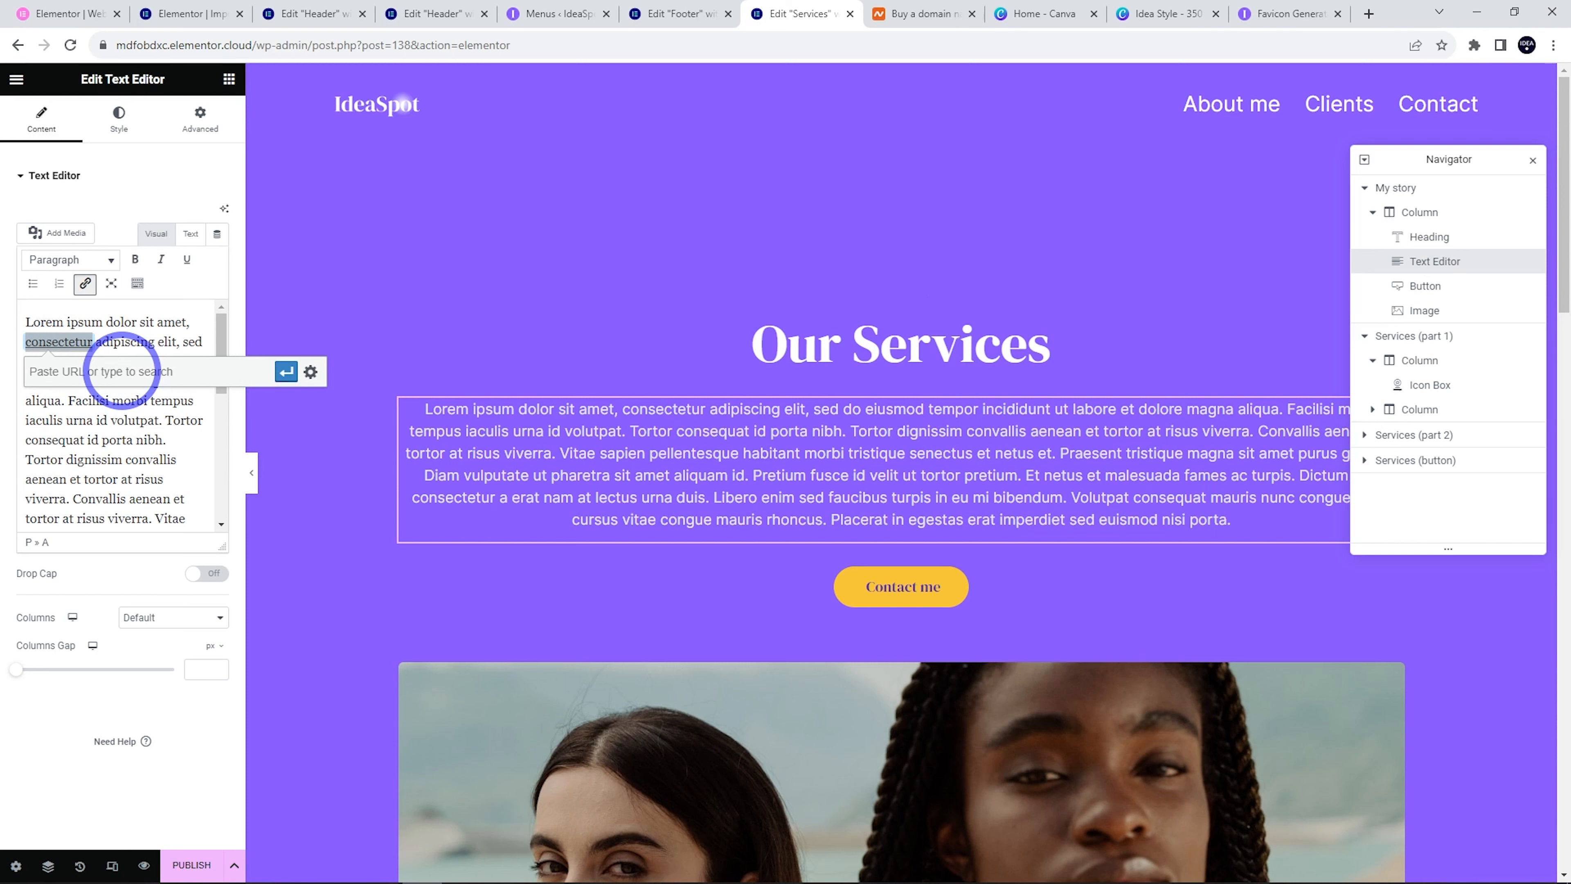
pyautogui.write('https://ideaspot.com.au/')
pyautogui.click(284, 374)
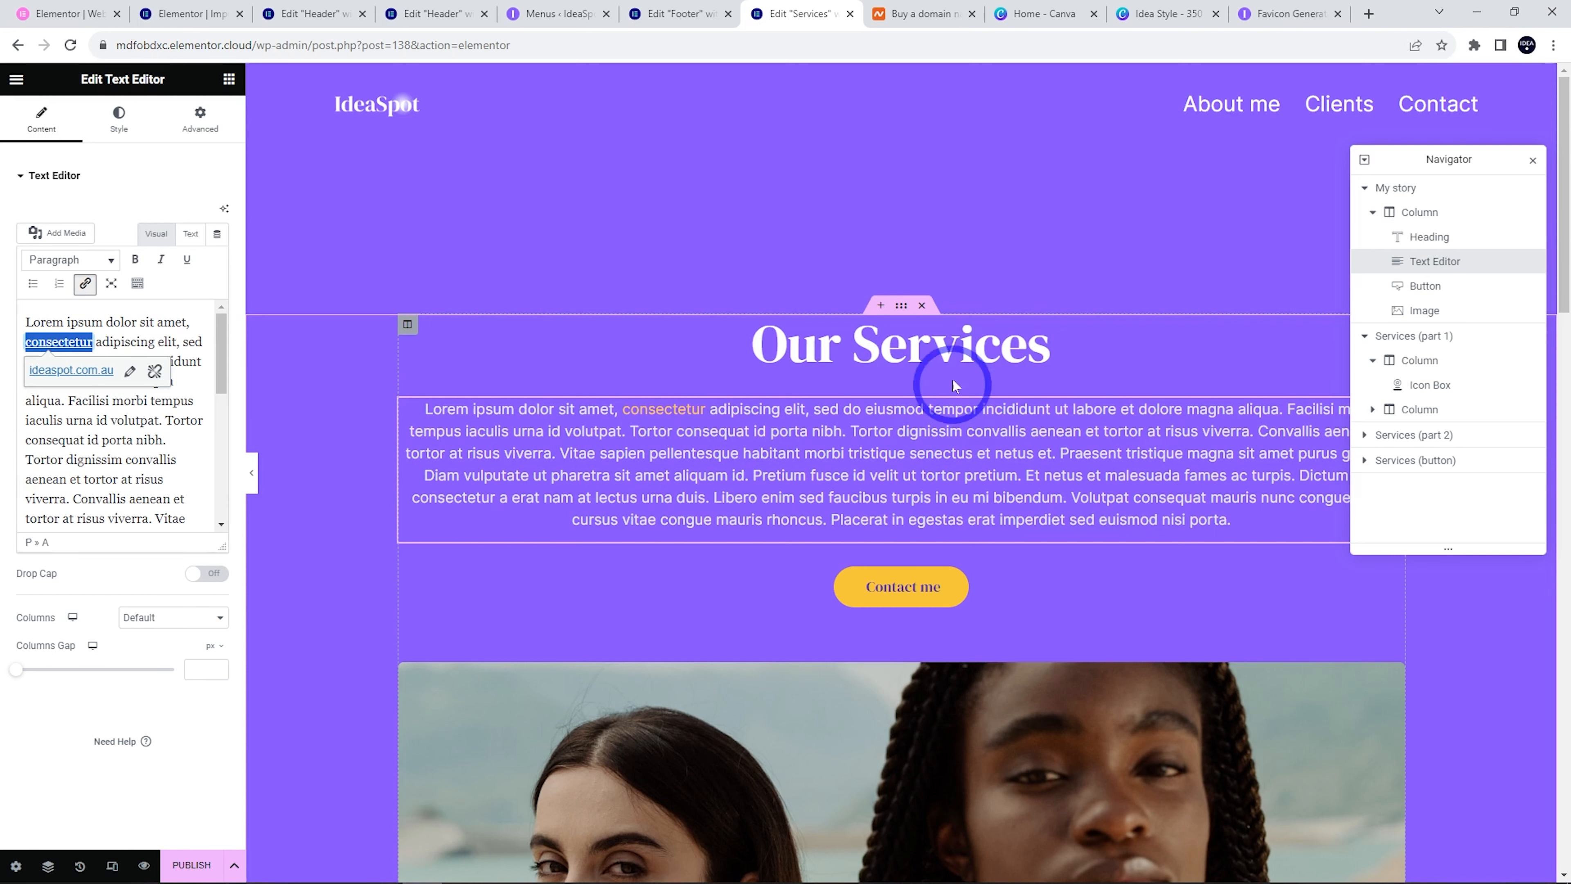
pyautogui.click(1033, 356)
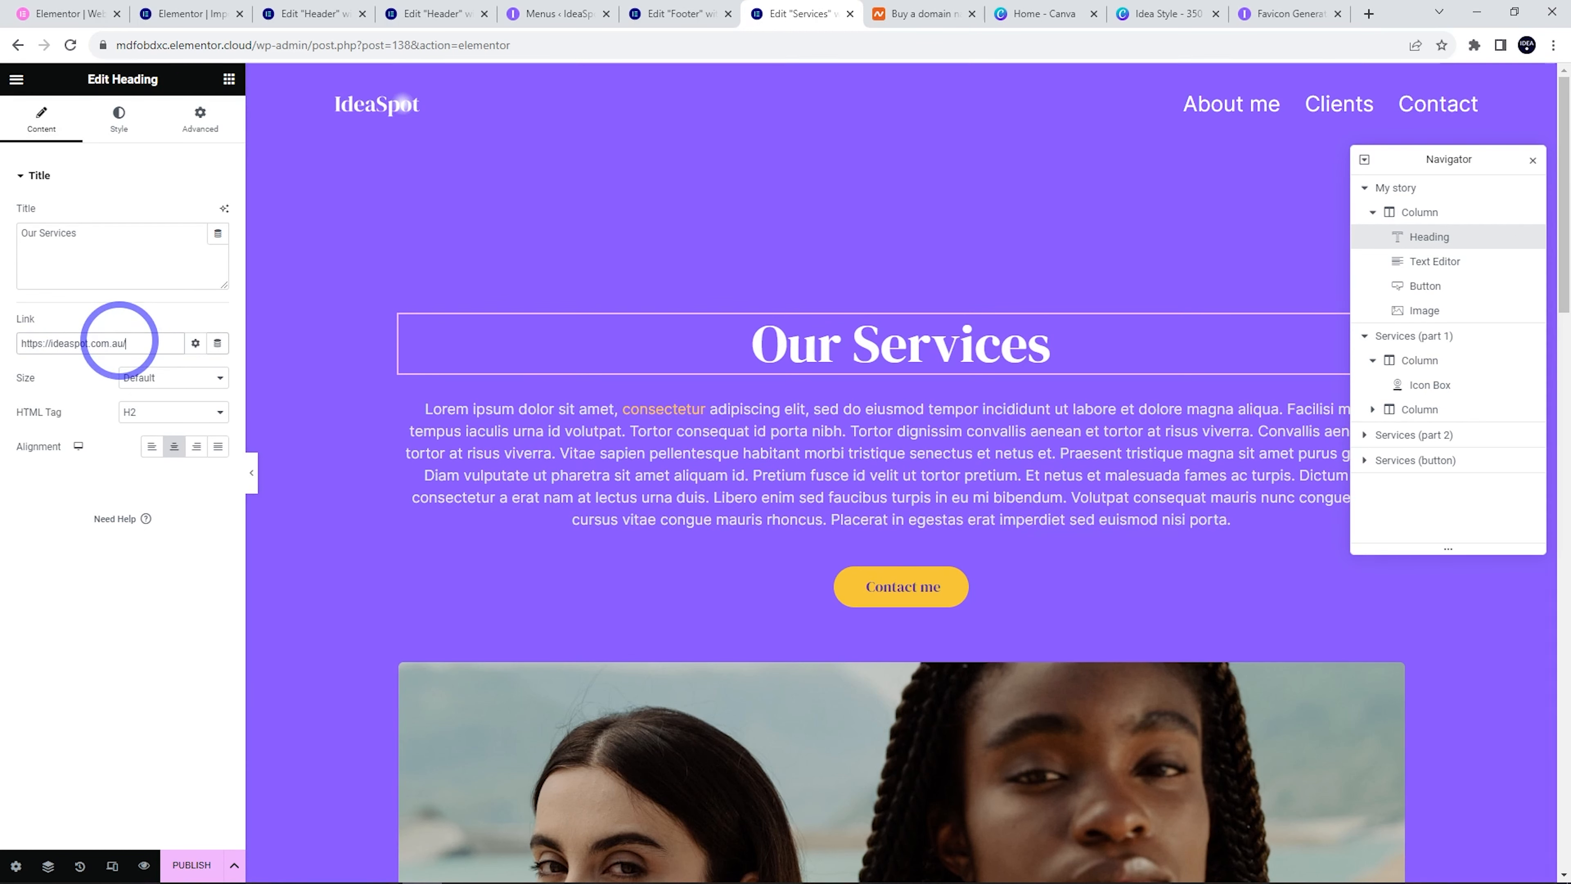
# Publish the Services page and open its live version
pyautogui.click(202, 865)
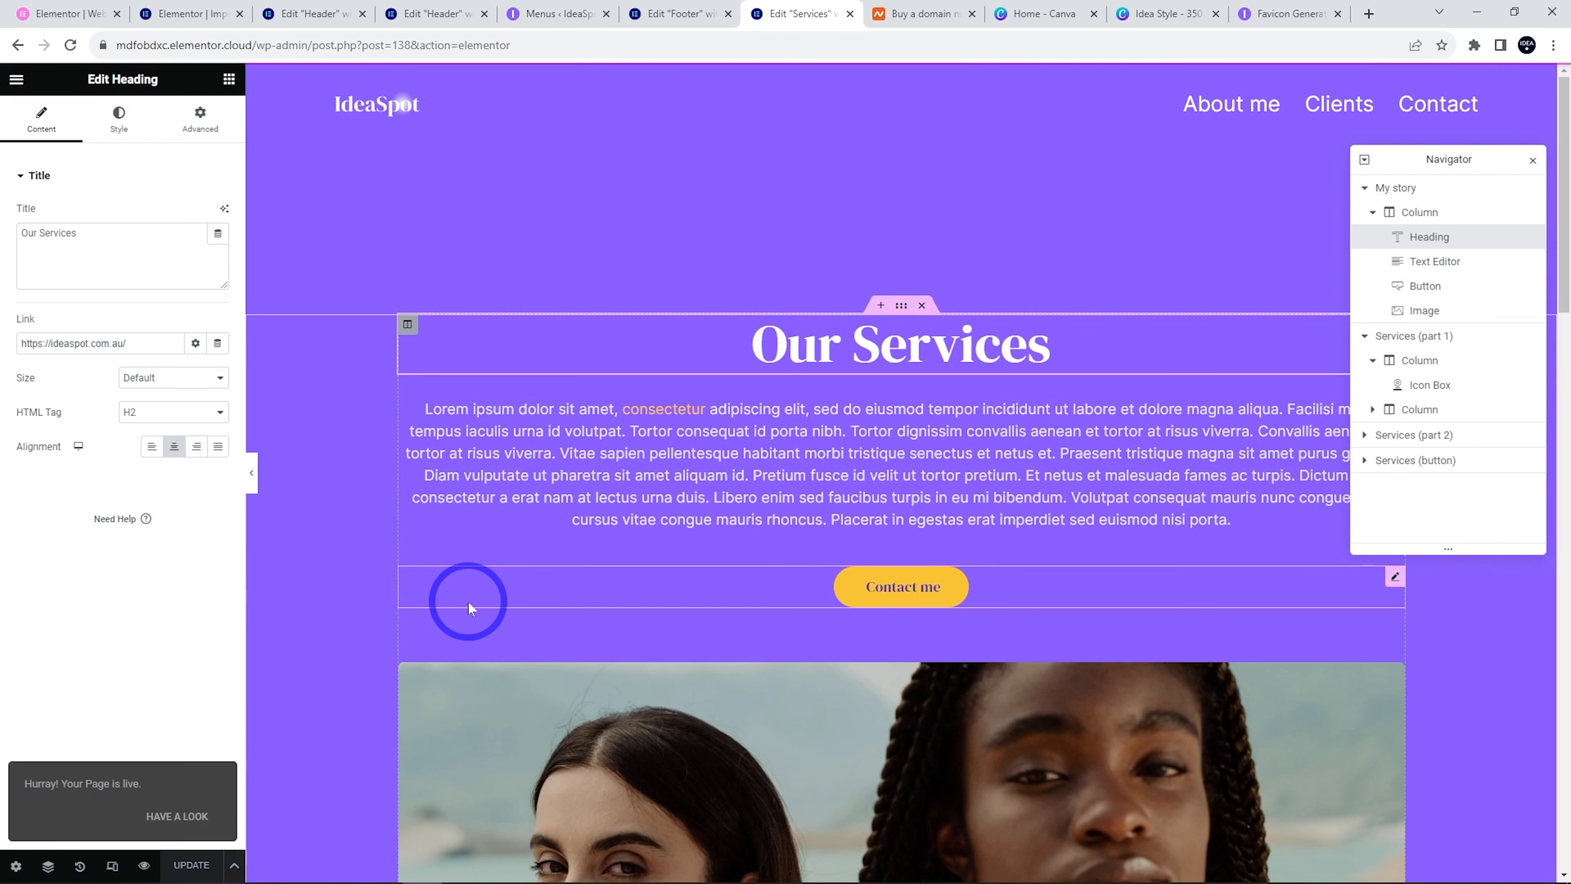
pyautogui.click(179, 813)
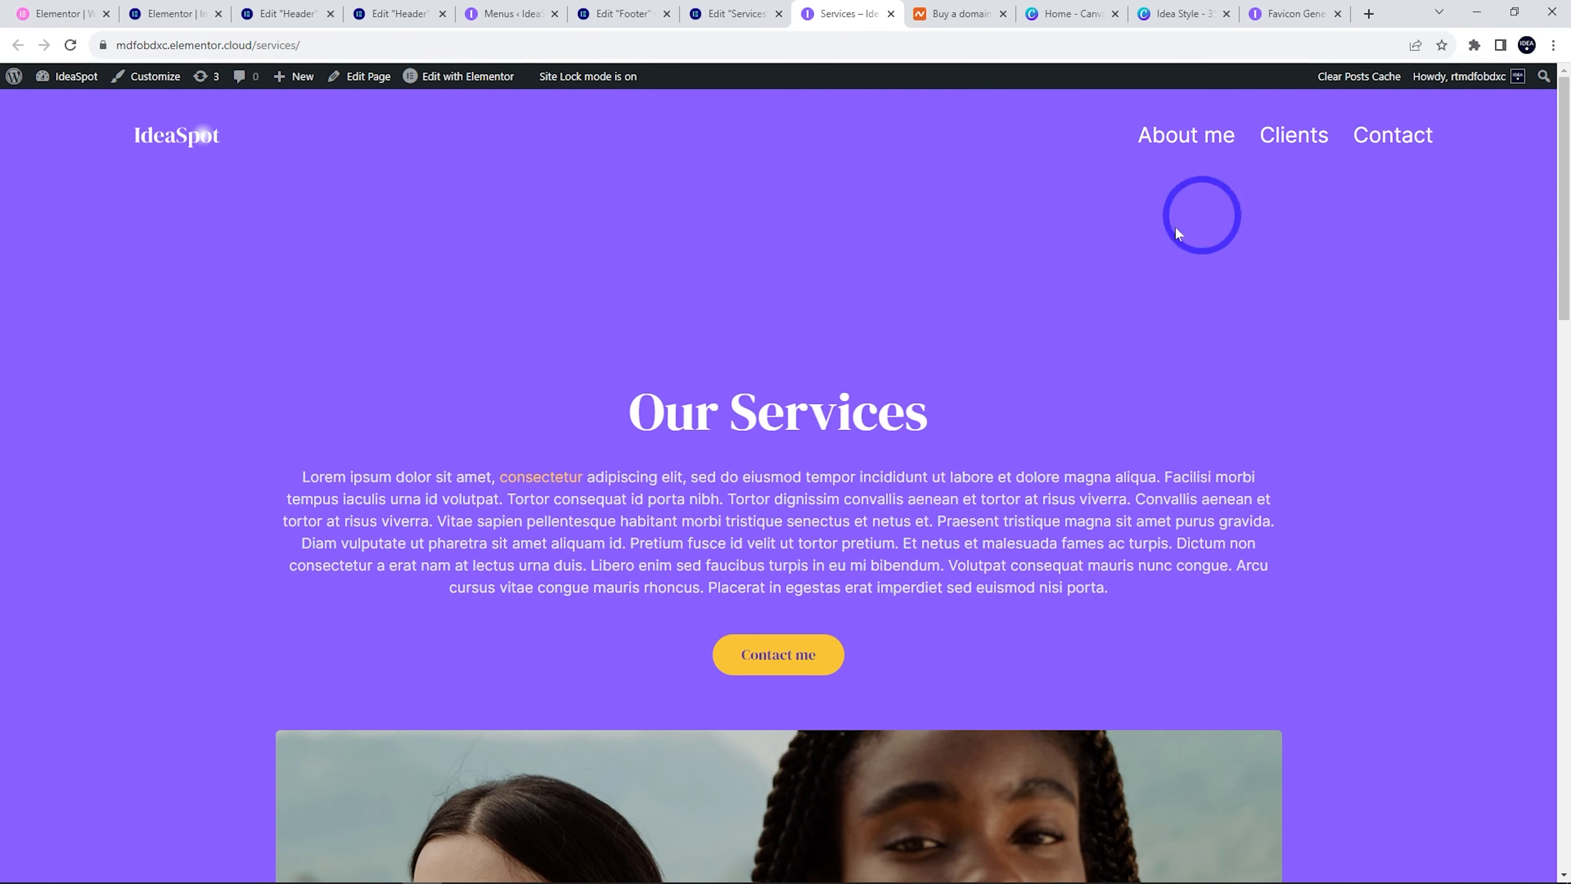
# Add the Services page to the Primary Menu in the WordPress menu editor
pyautogui.moveTo(82, 82)
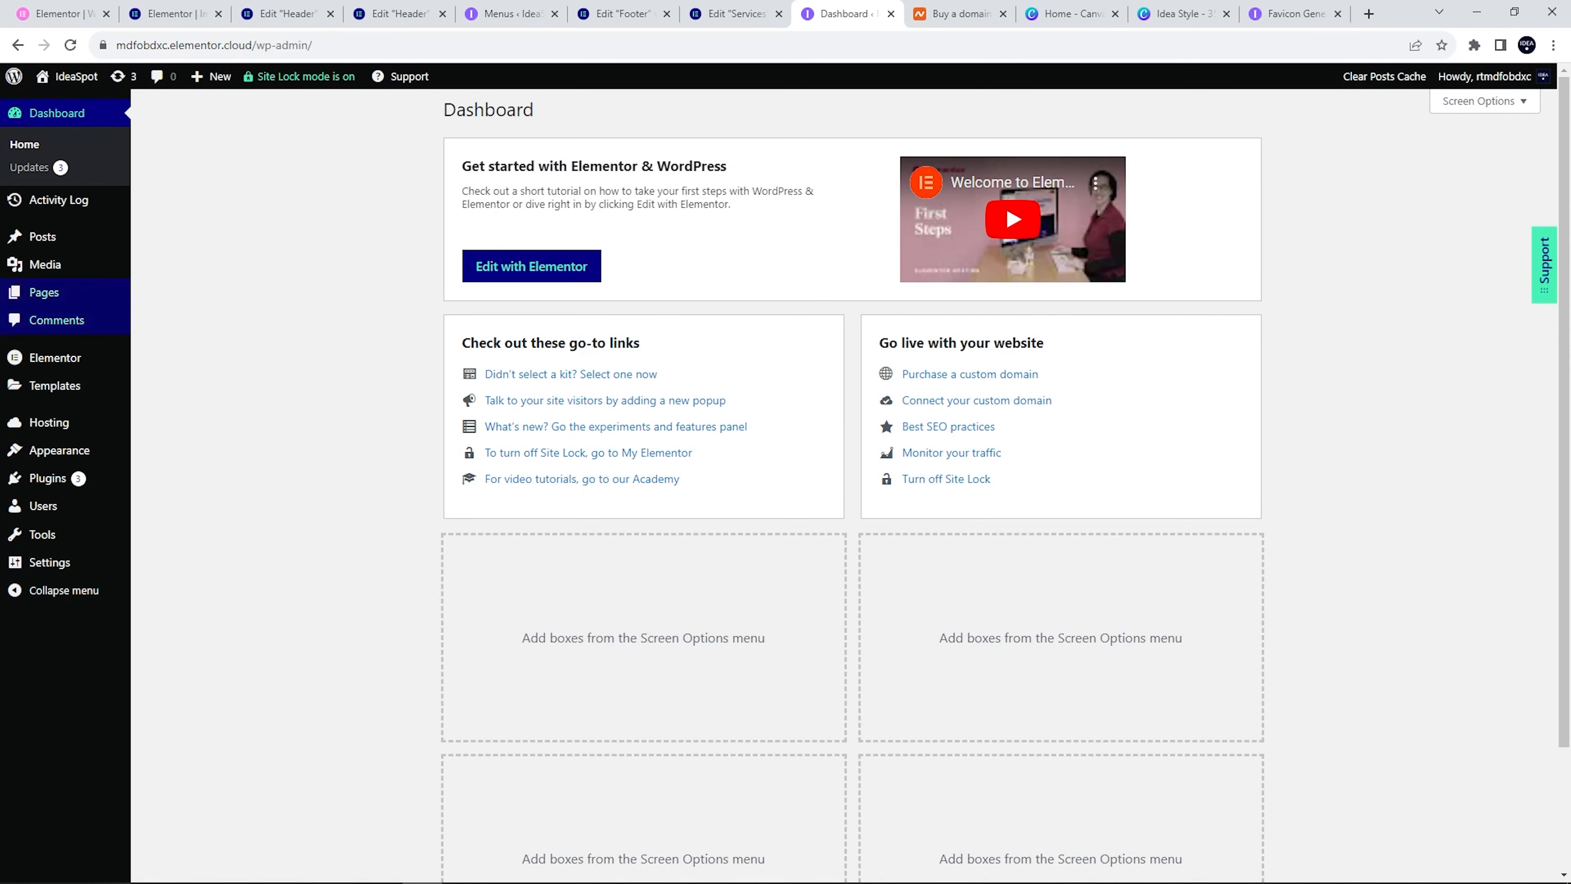
pyautogui.moveTo(47, 459)
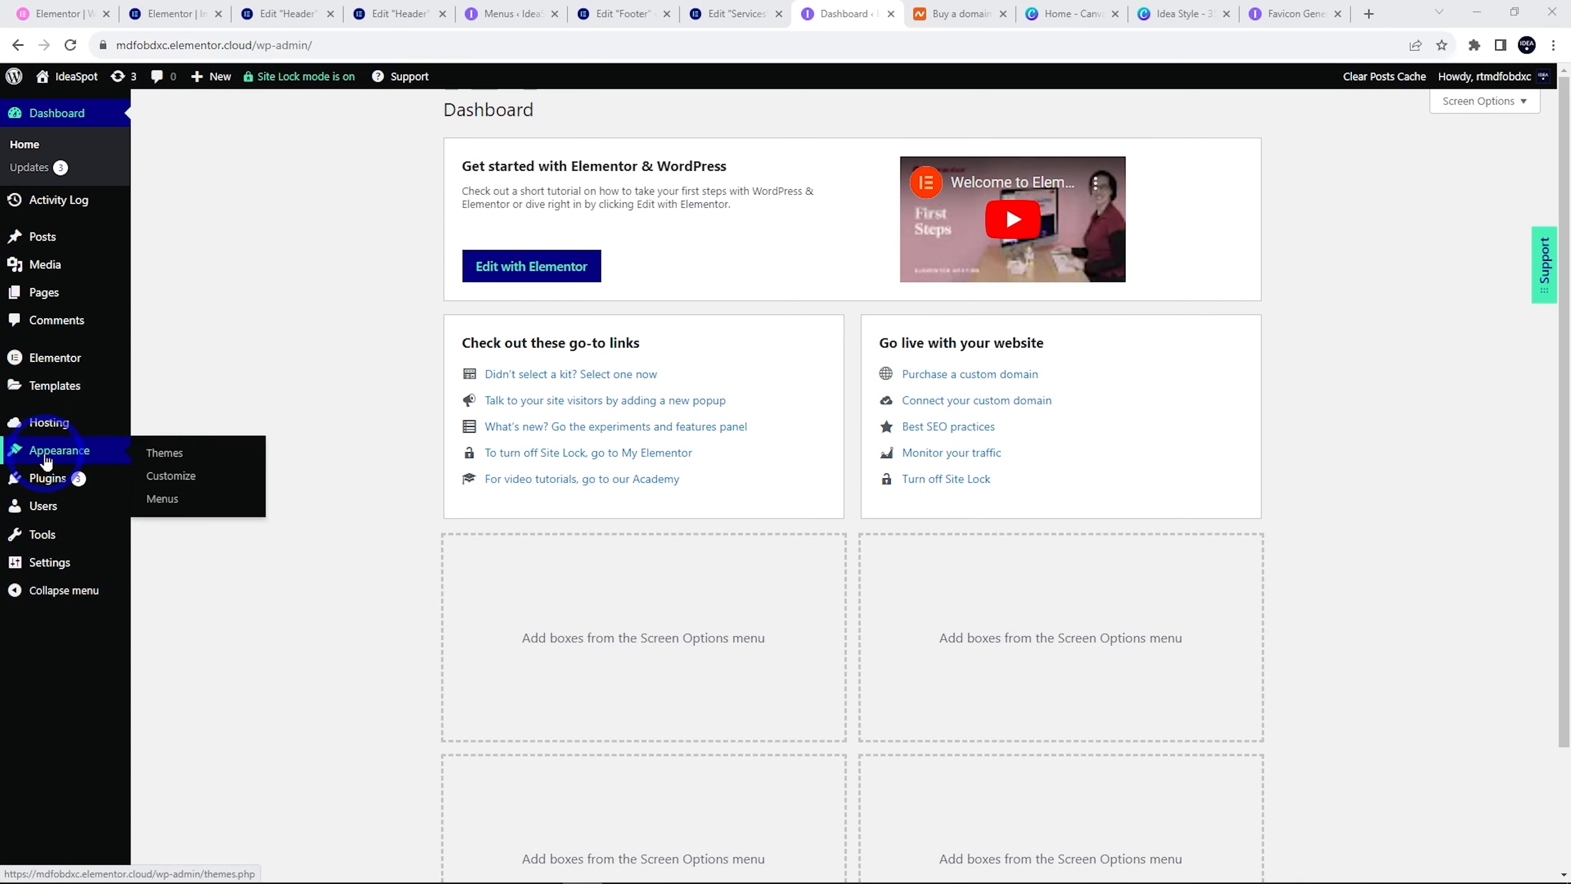
pyautogui.click(162, 499)
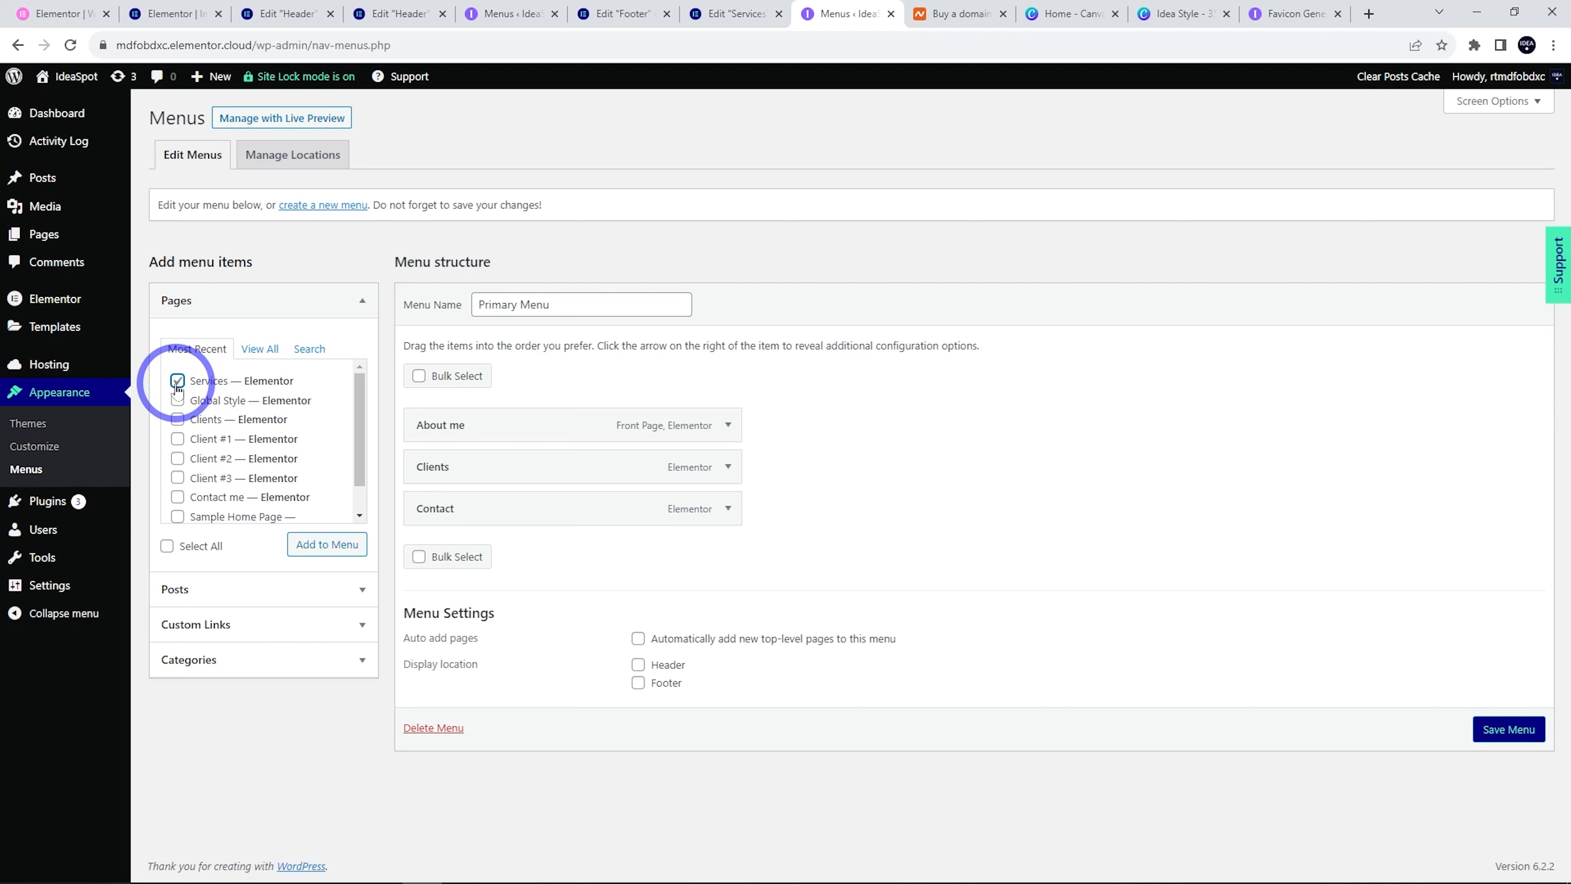
pyautogui.click(346, 550)
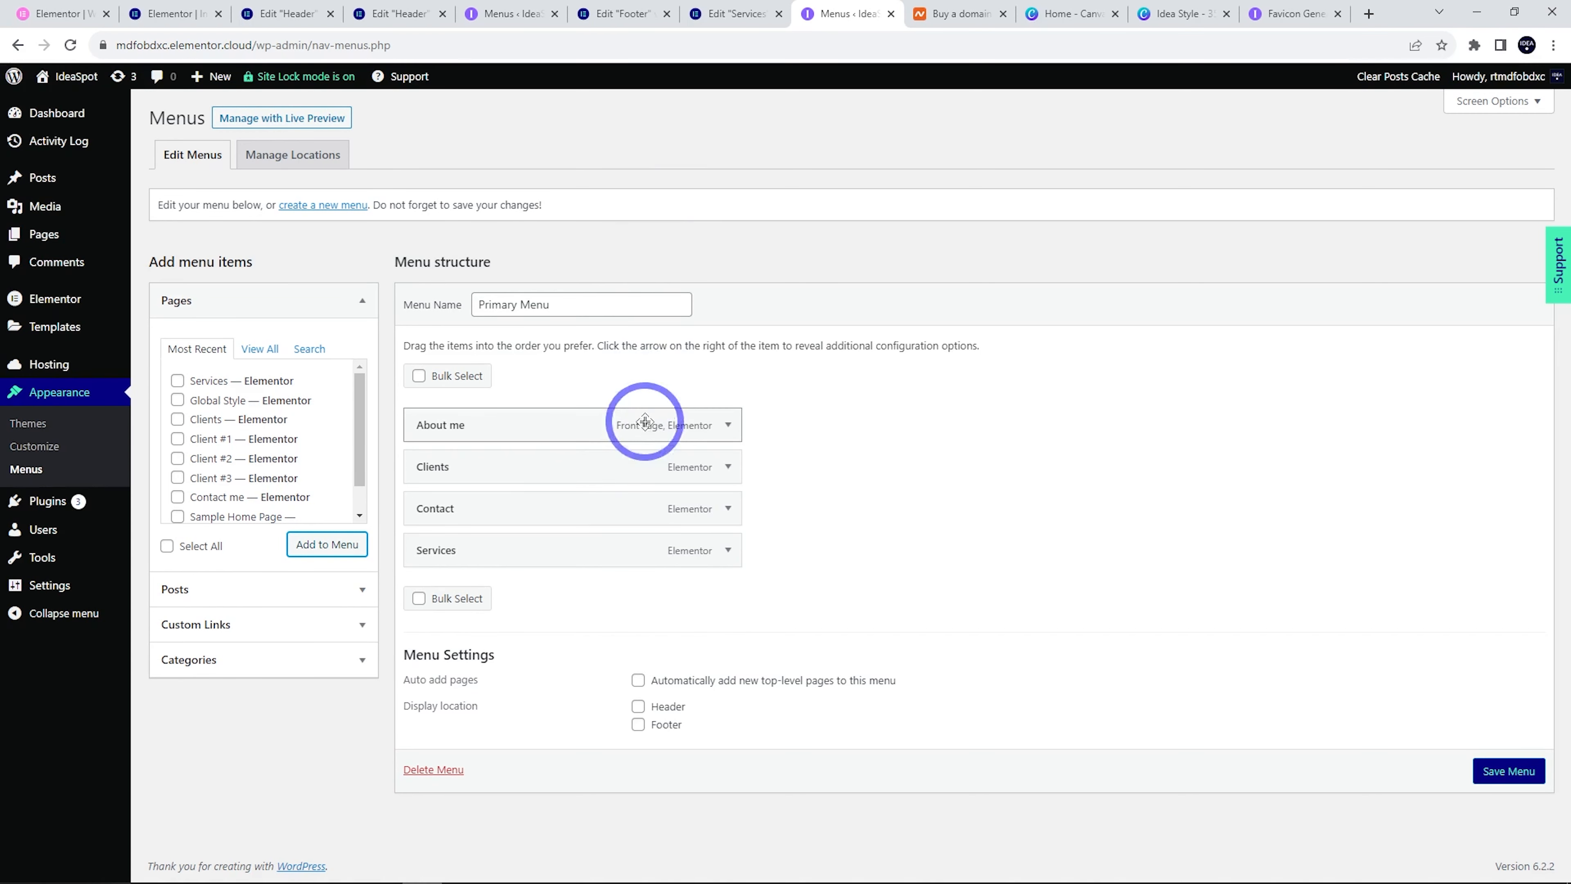
# Open the live home page in the other menu-editing browser tab to examine its header navigation
pyautogui.moveTo(508, 13); pyautogui.dragTo(736, 13)
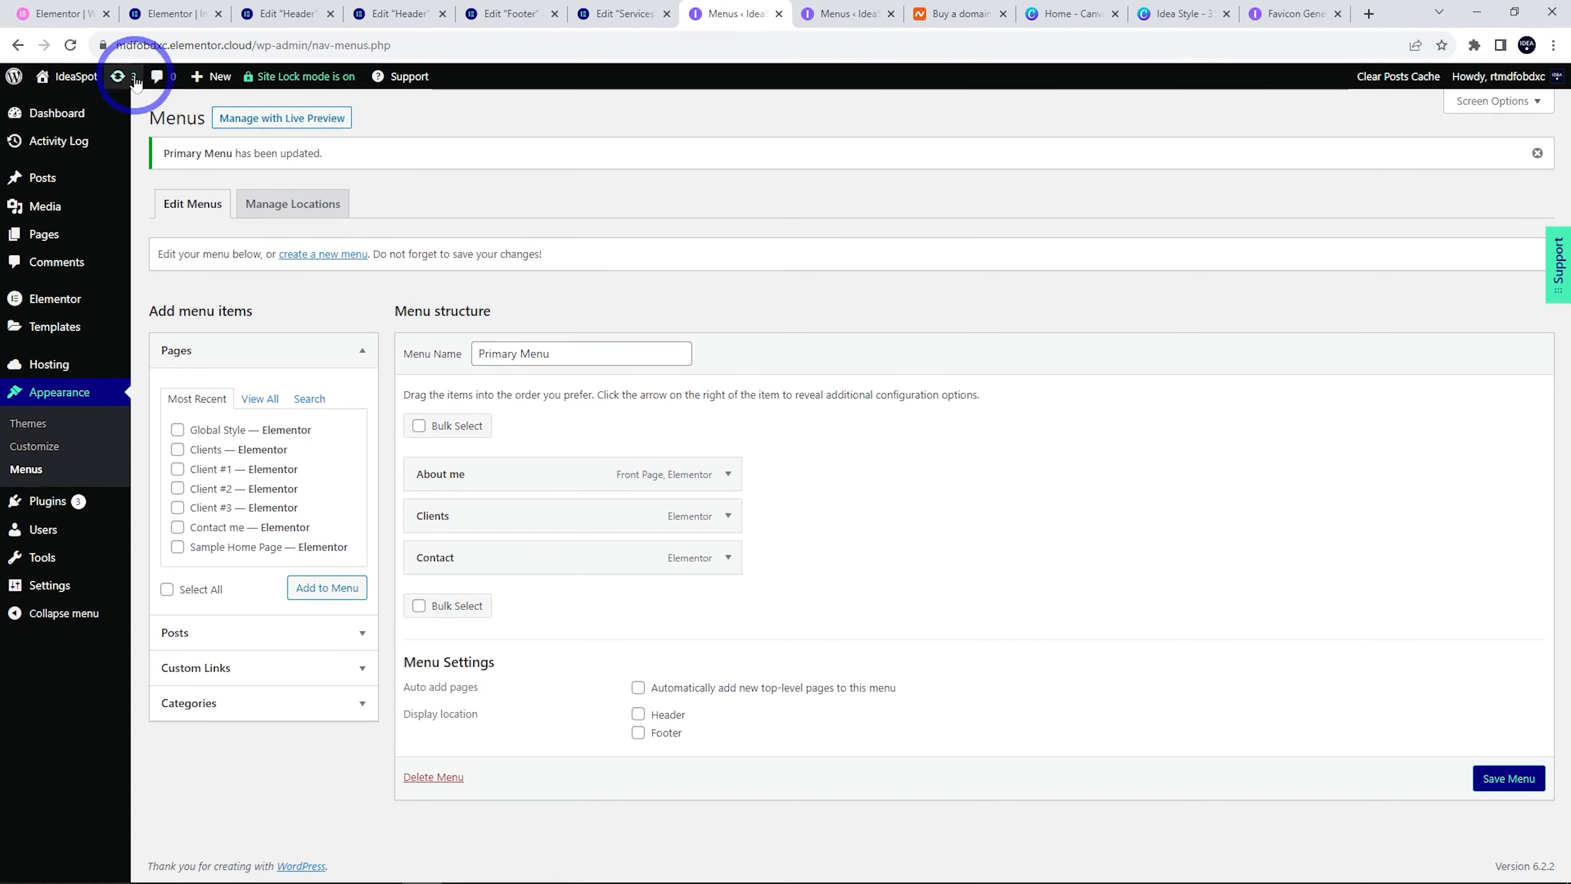
pyautogui.click(68, 106)
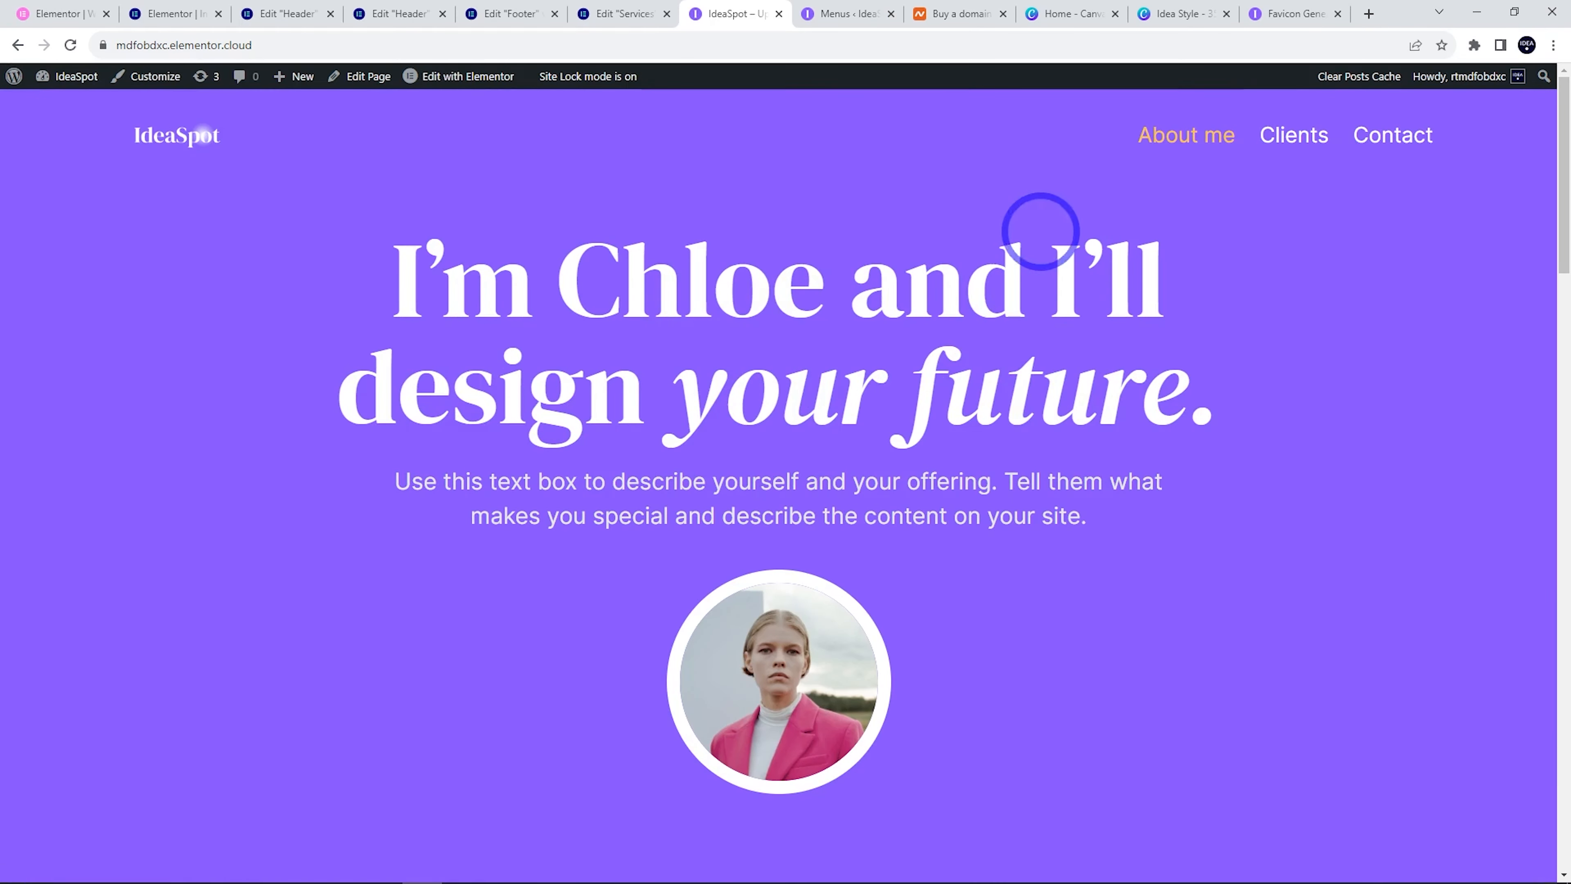
# Move the Services item between About me and Clients in the Primary Menu and save the menu
pyautogui.click(844, 13)
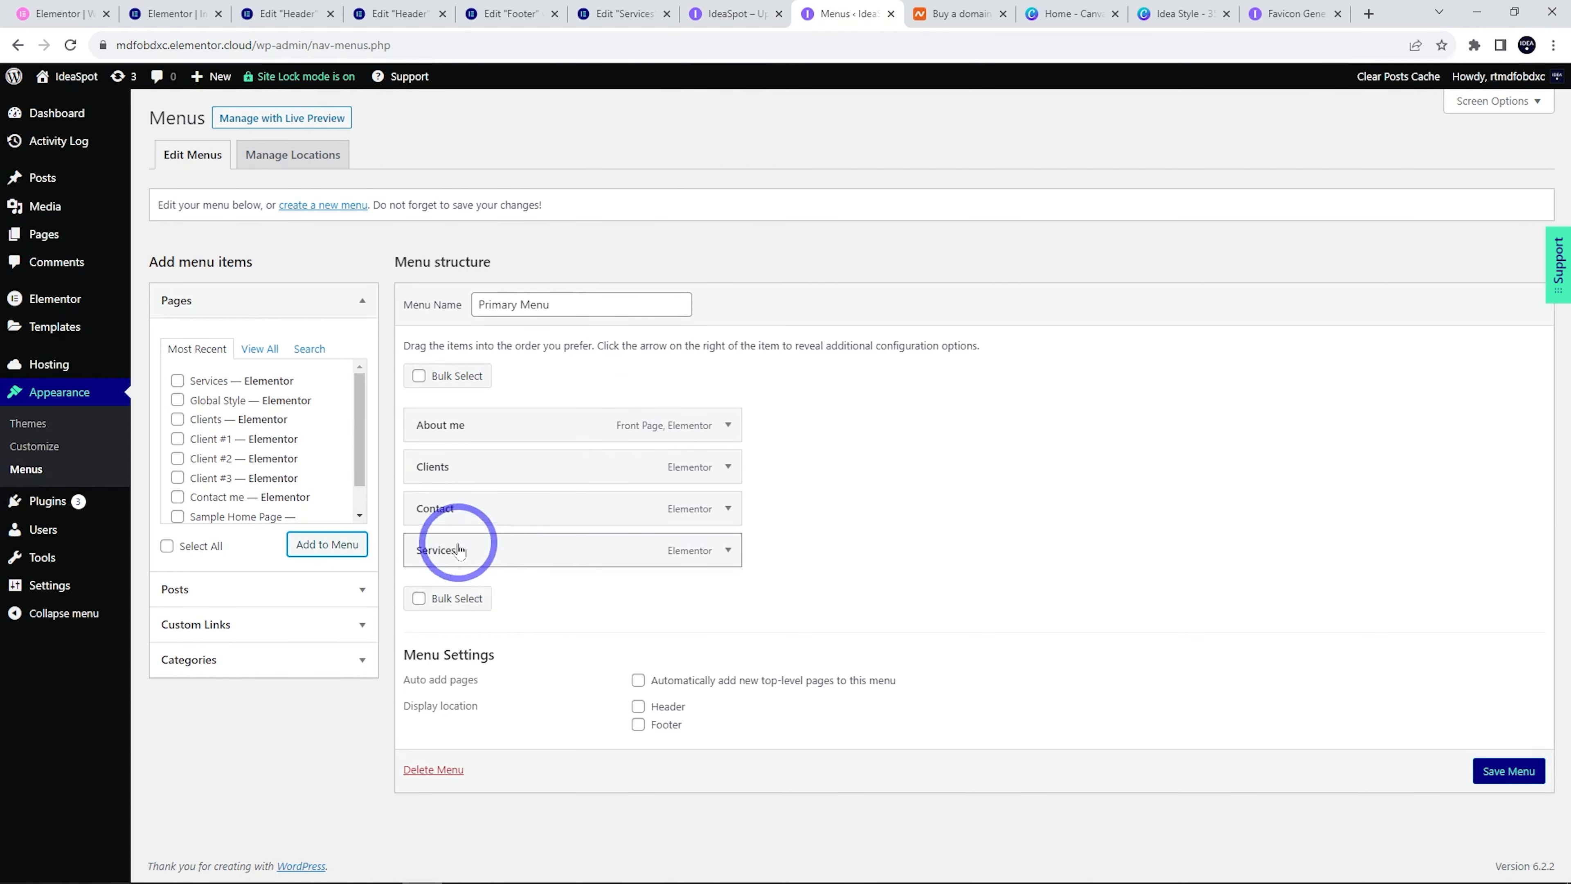
pyautogui.moveTo(508, 561); pyautogui.dragTo(606, 460)
pyautogui.click(1523, 768)
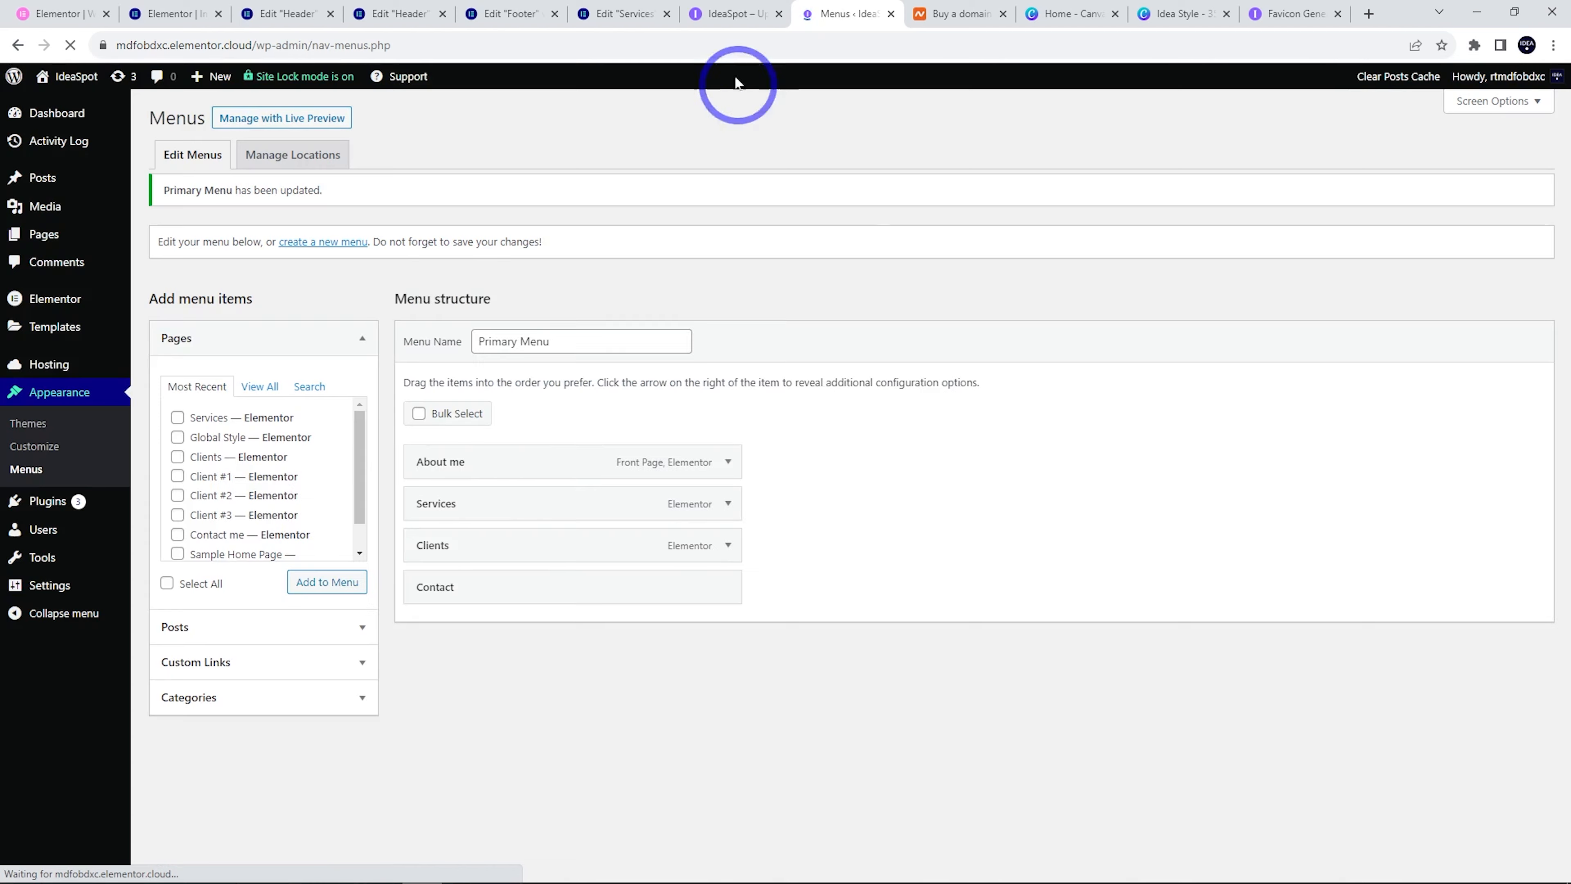
# Check the header navigation on the refreshed live site, open the Services page from it and review its content
pyautogui.click(727, 14)
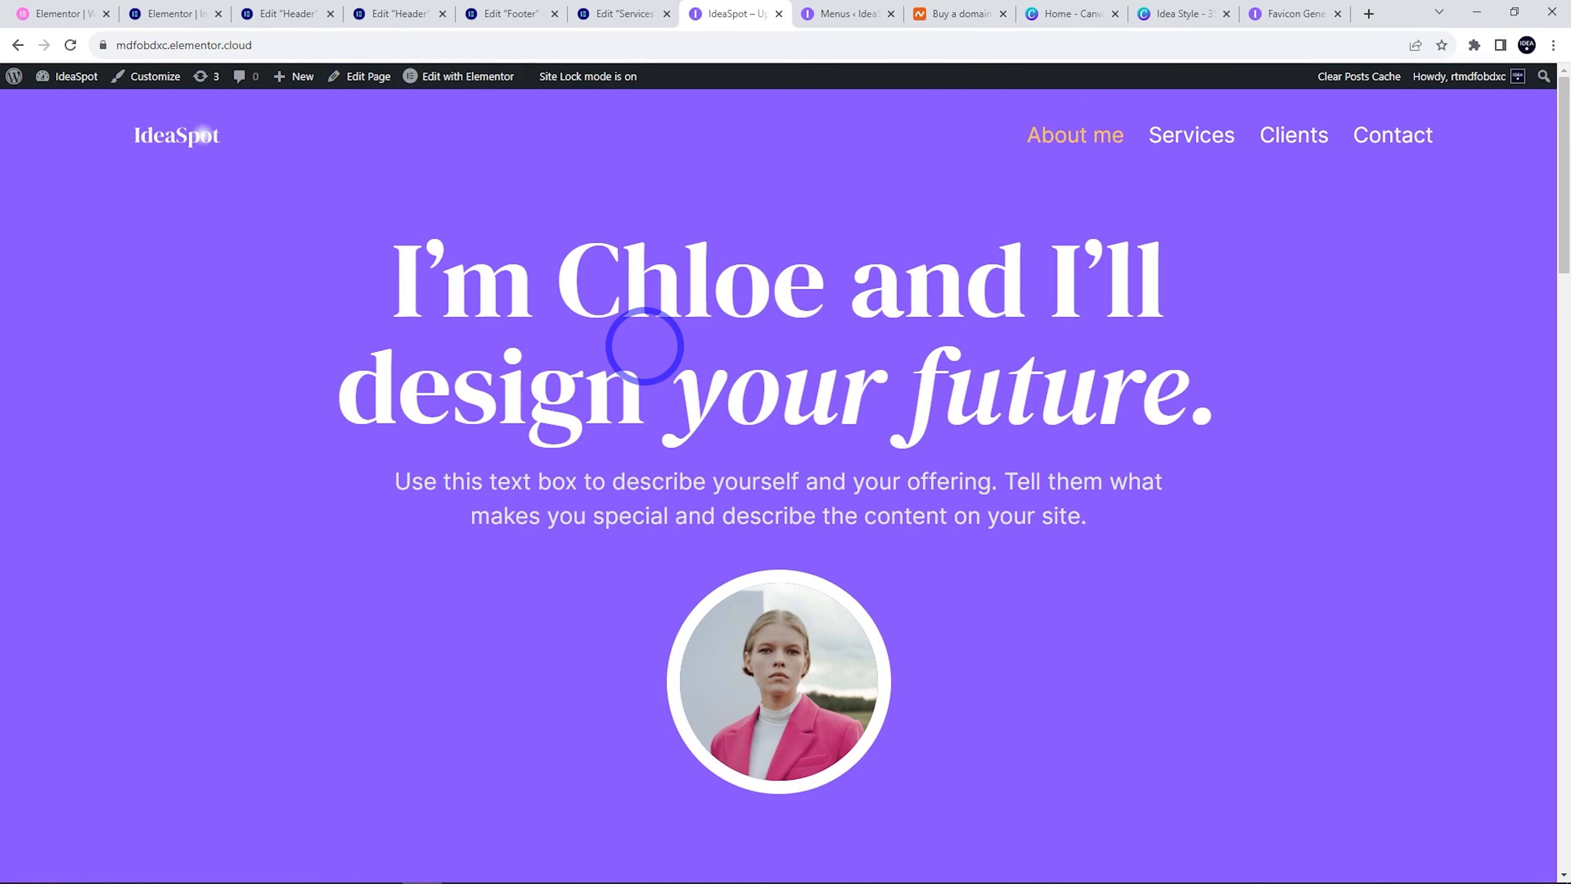
pyautogui.click(1203, 151)
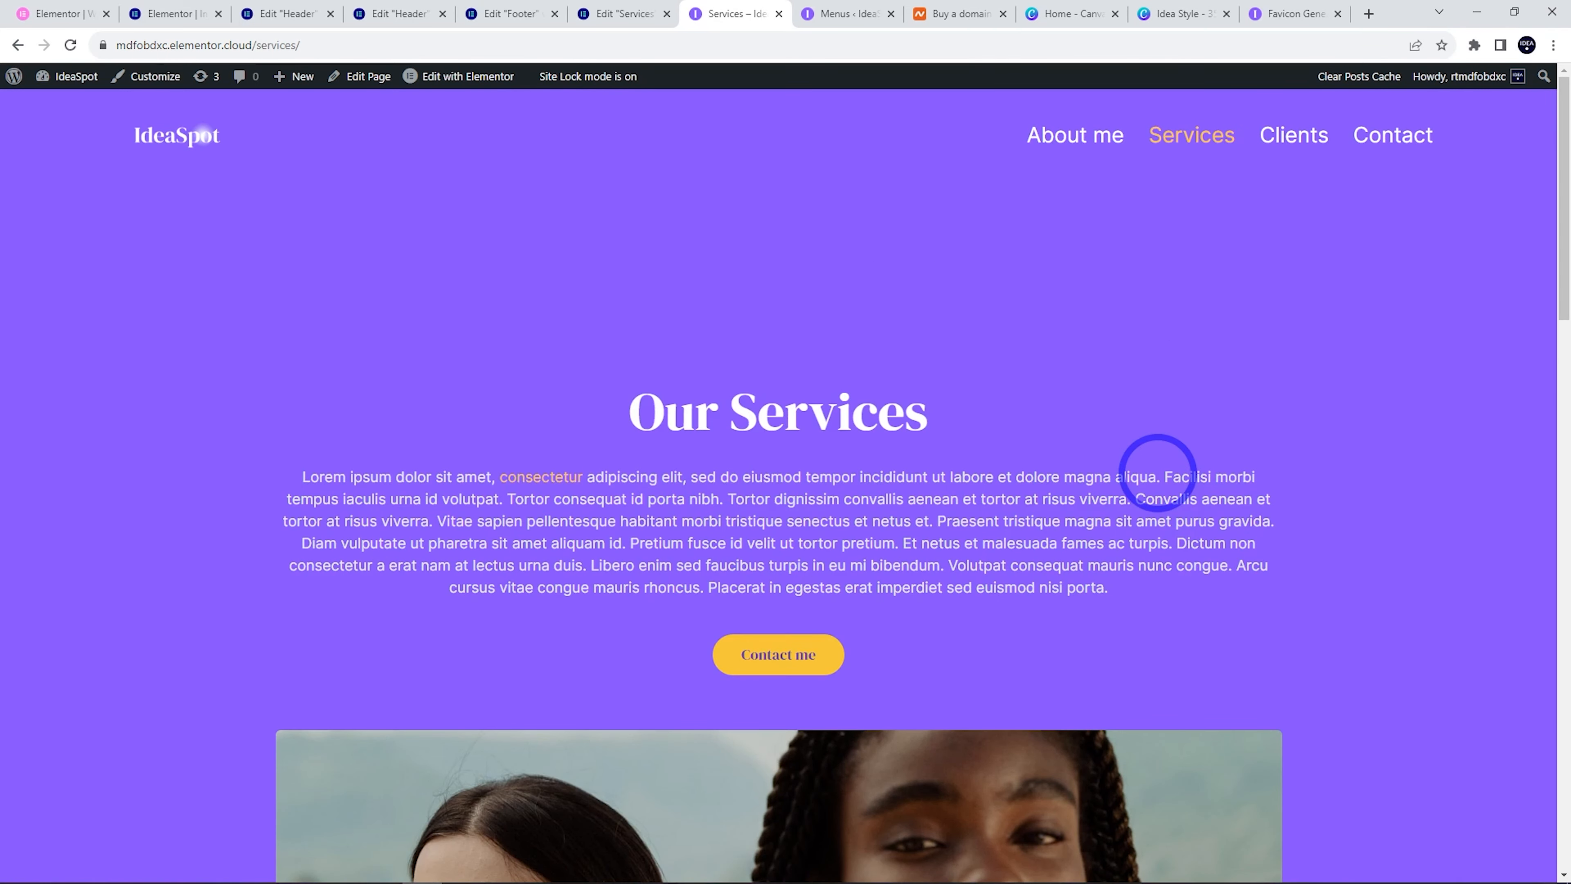
pyautogui.scroll(-15, 1157, 464)
pyautogui.scroll(-10, 1158, 473)
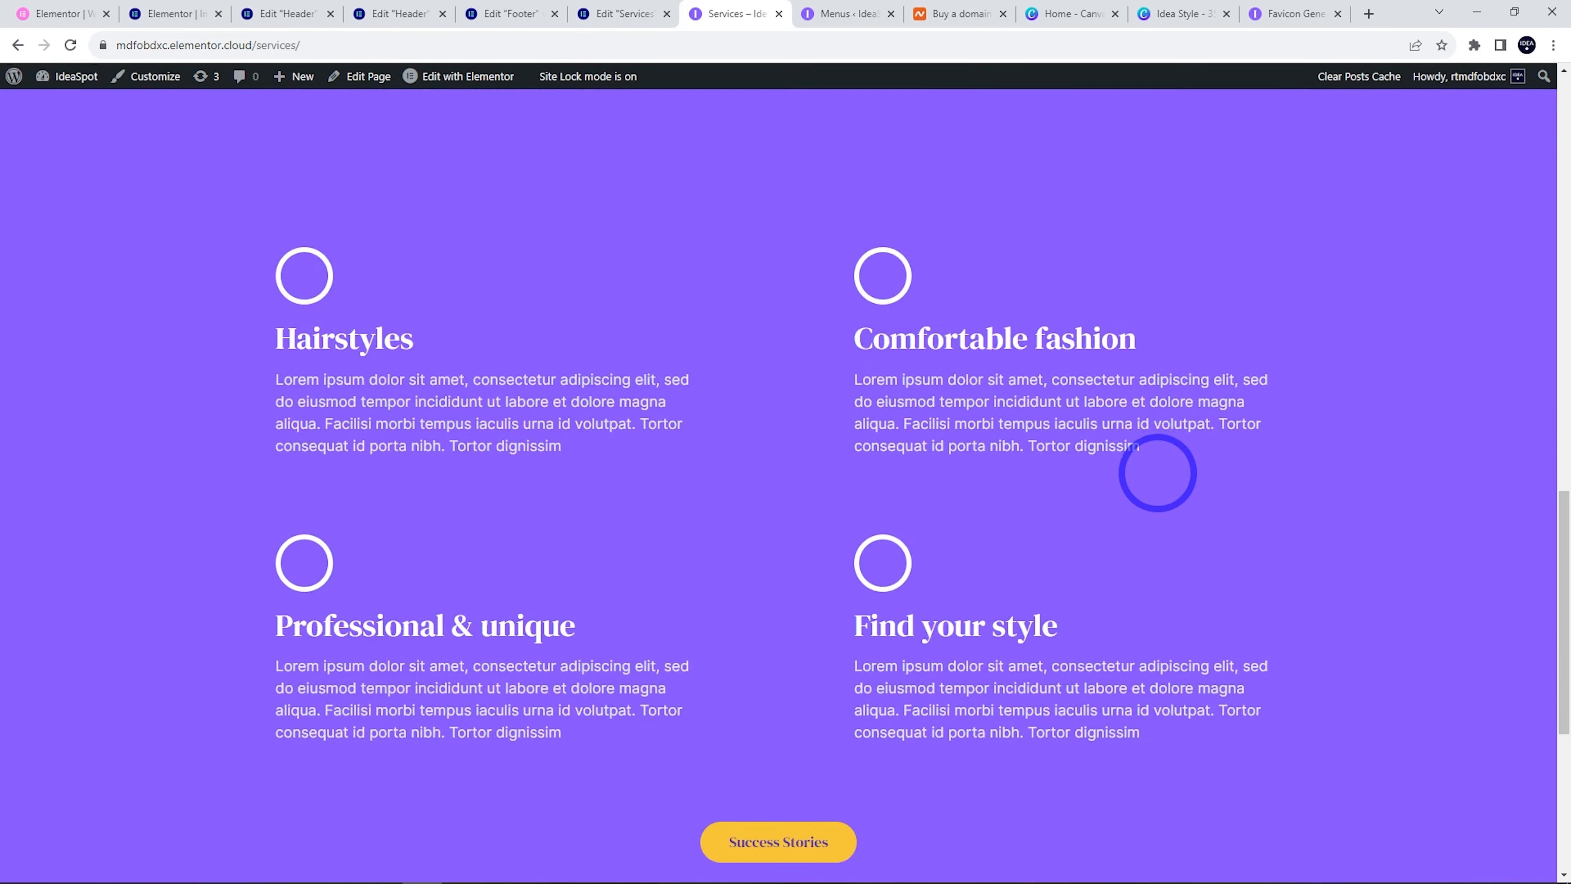
# Open the About me page from the live site's header navigation and examine the username greeting in the admin toolbar
pyautogui.scroll(20, 1160, 471)
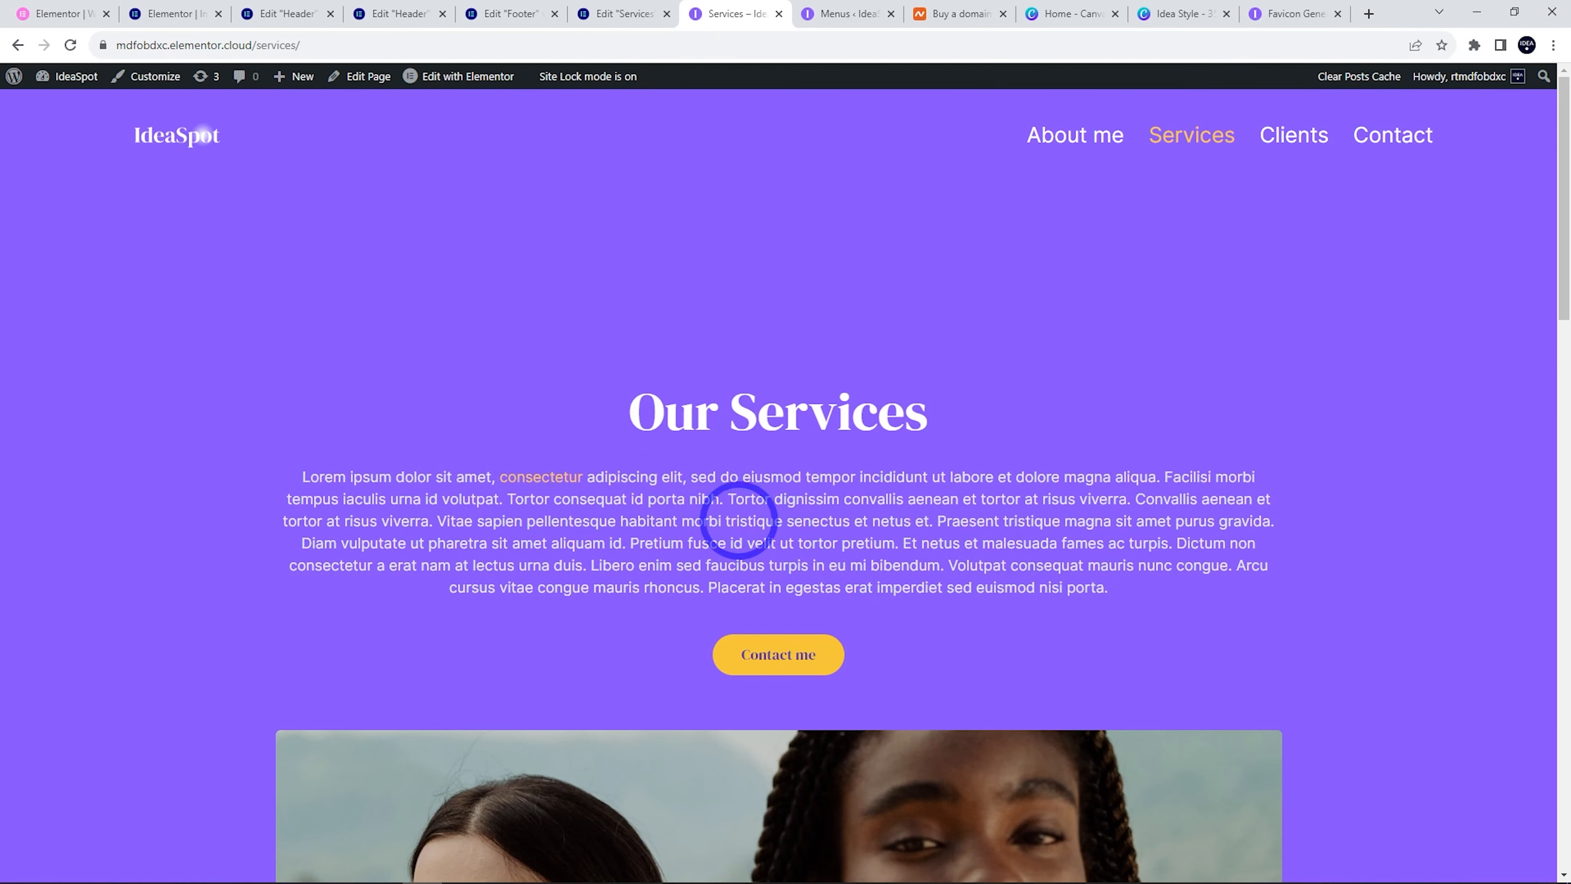
pyautogui.click(1070, 152)
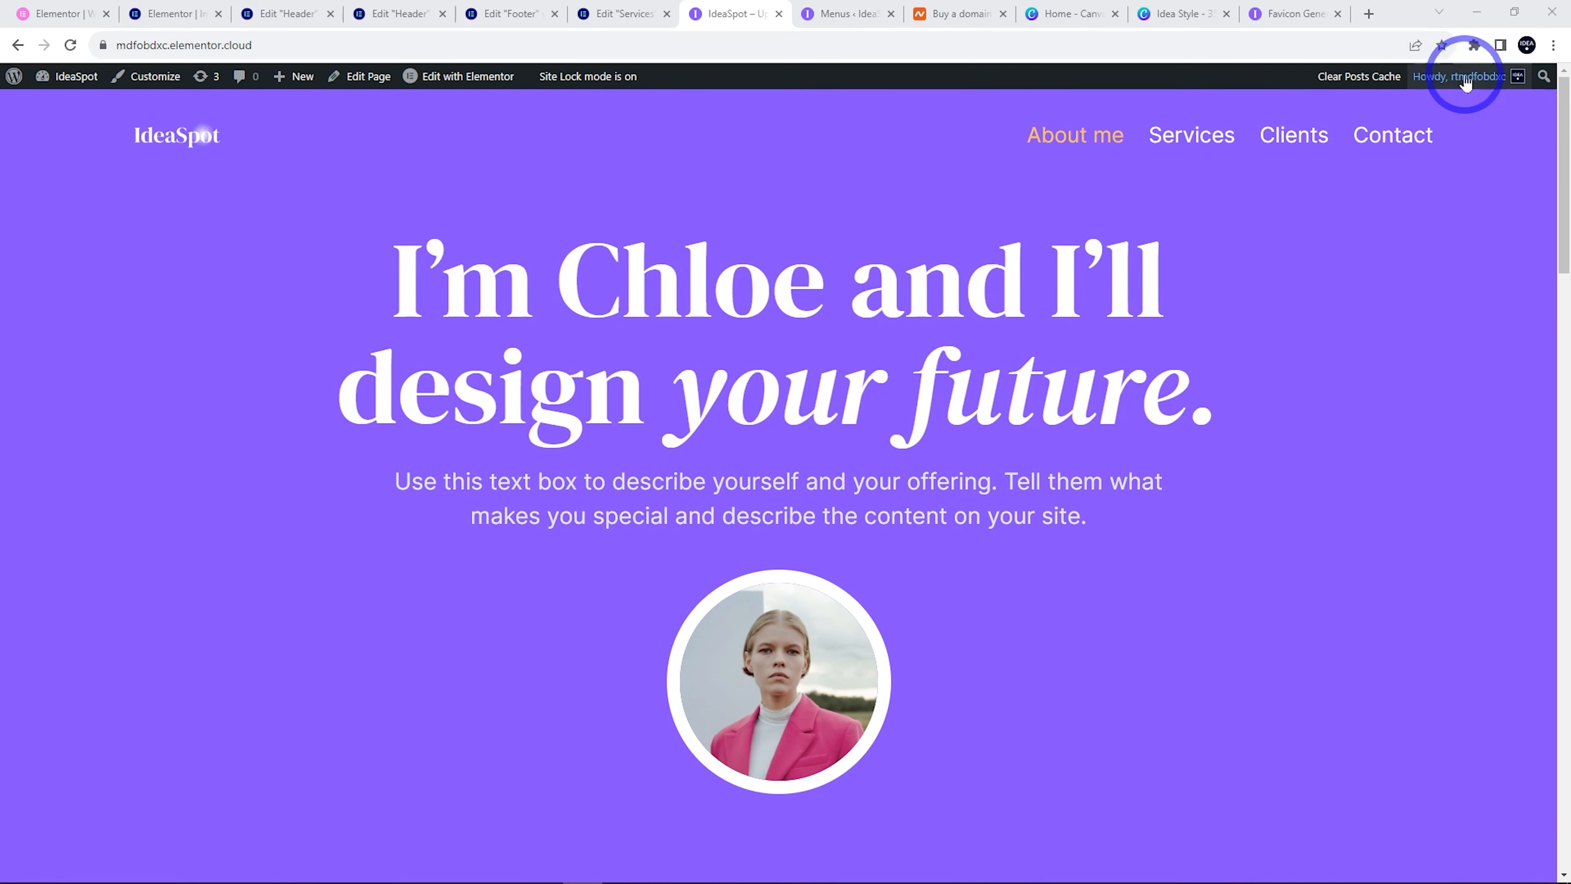
pyautogui.moveTo(1477, 81)
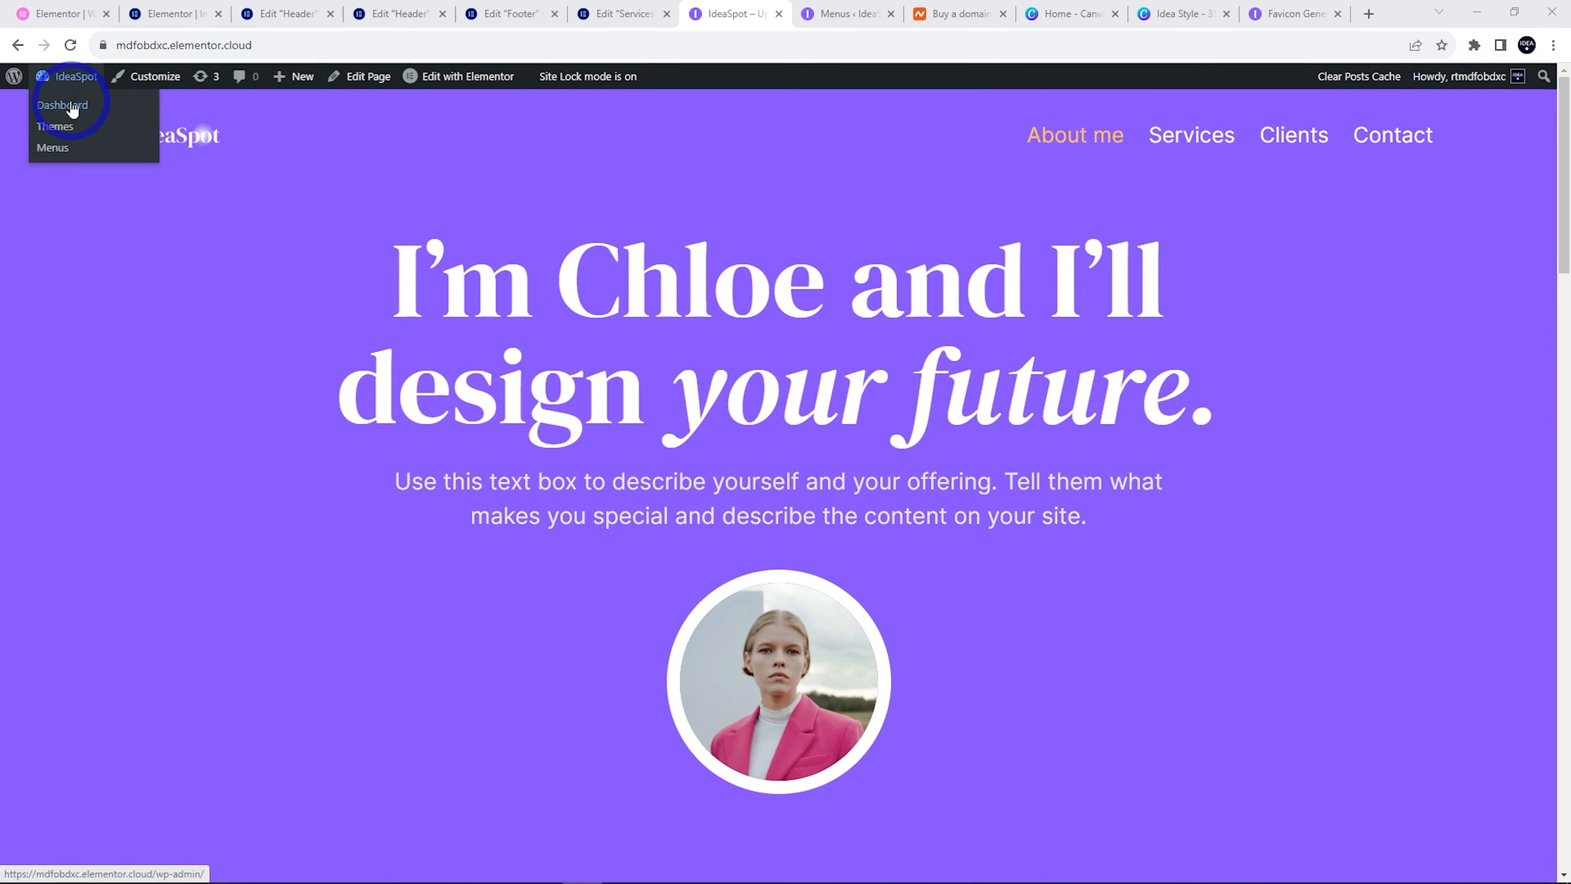
# Go to the WordPress dashboard and open the current account's user profile for editing
pyautogui.click(62, 105)
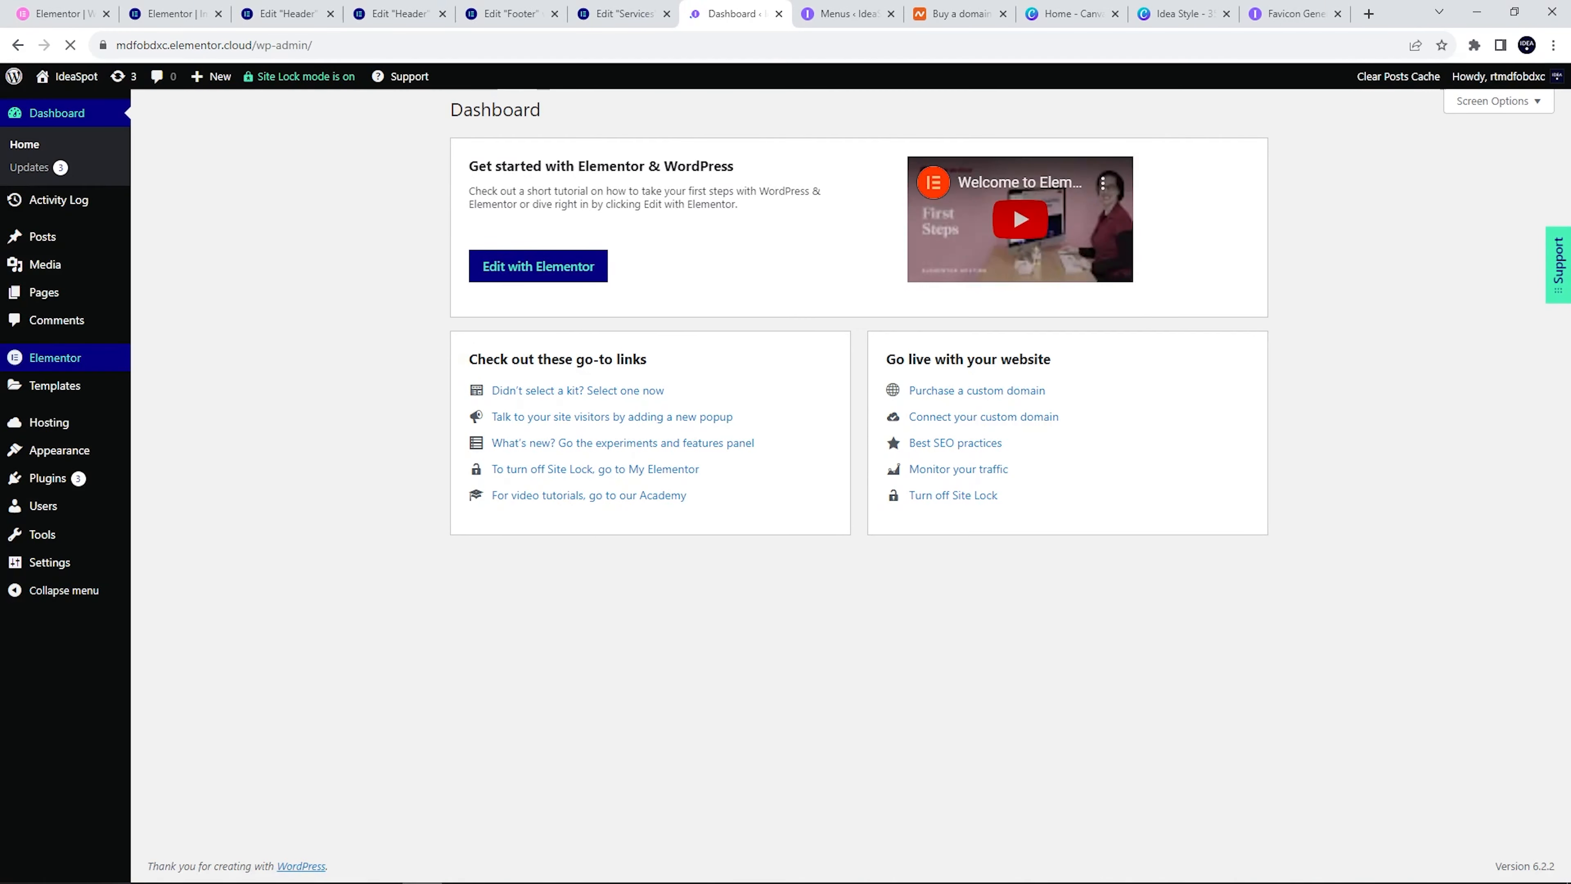
pyautogui.click(57, 506)
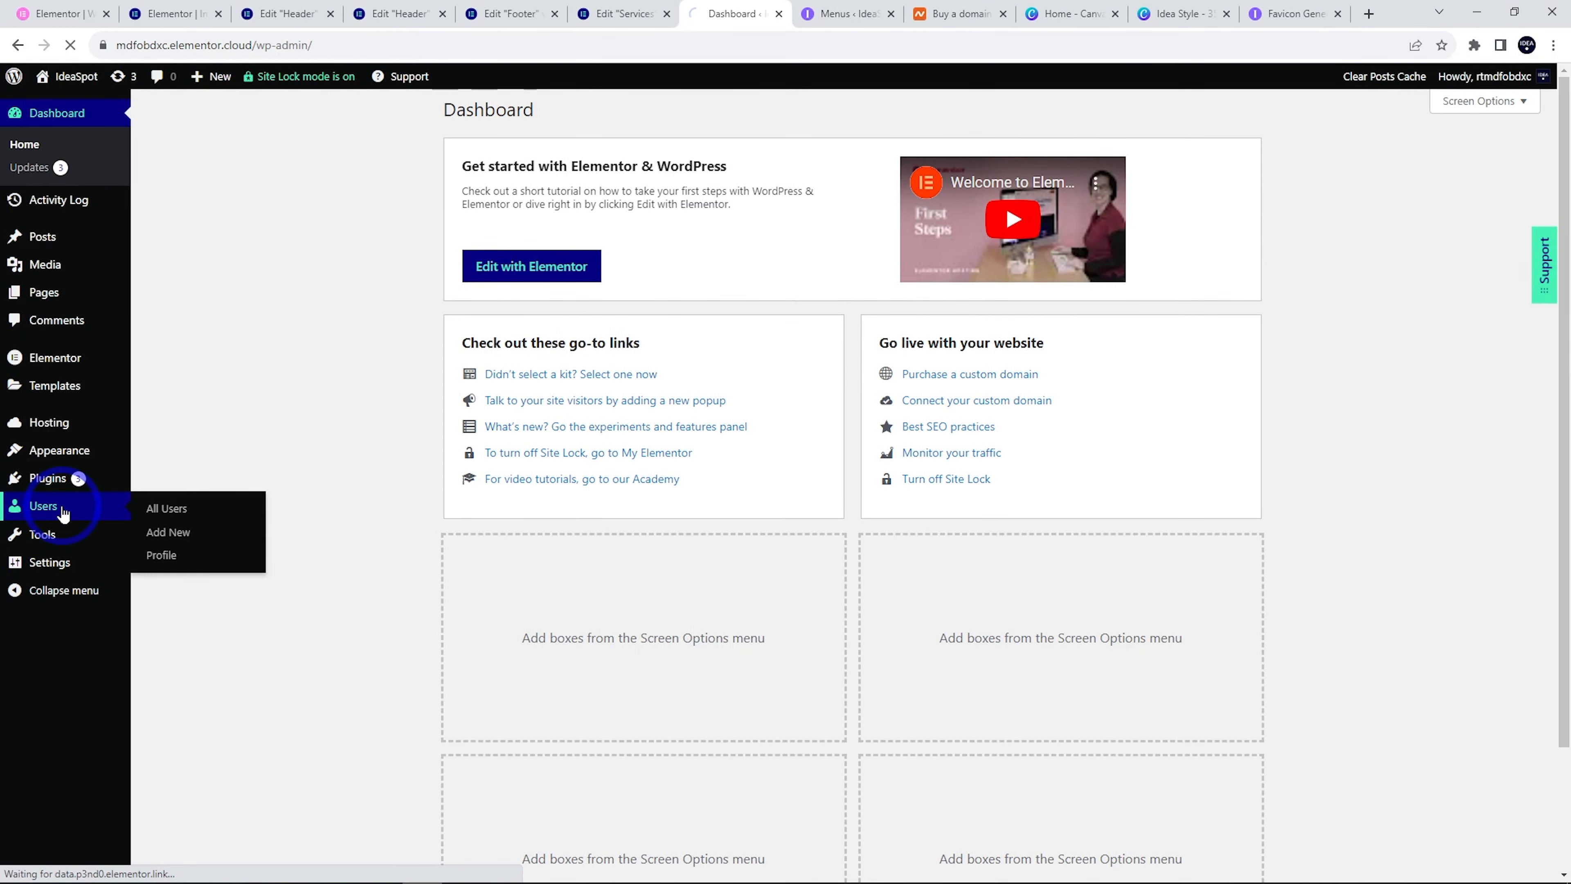
pyautogui.click(231, 256)
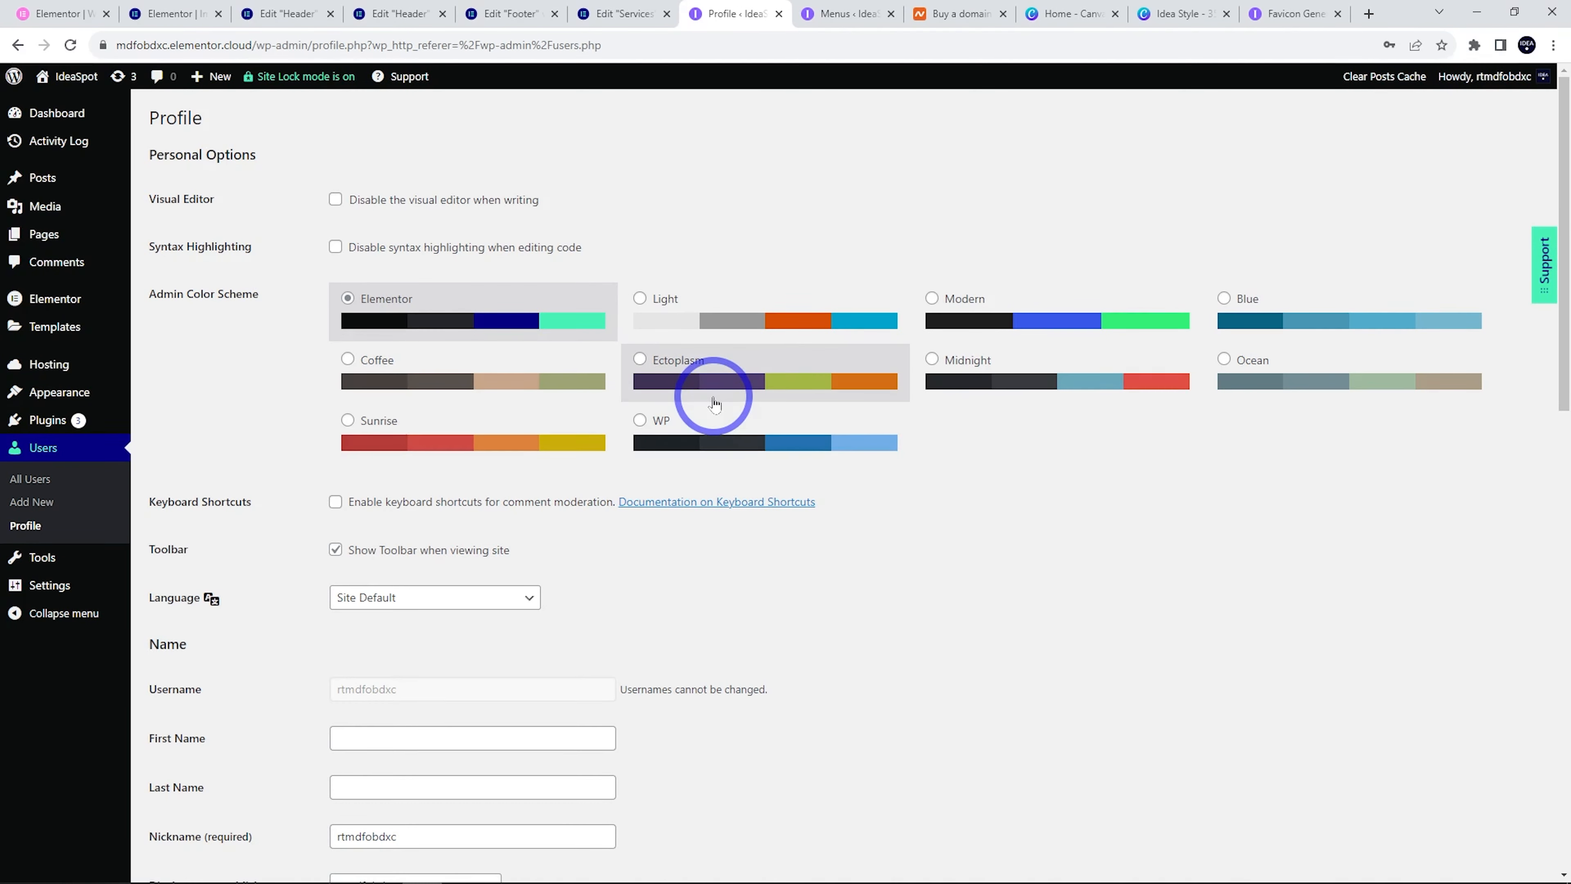
# Change the profile's nickname to Ideaspot and update the profile
pyautogui.scroll(-4, 291, 642)
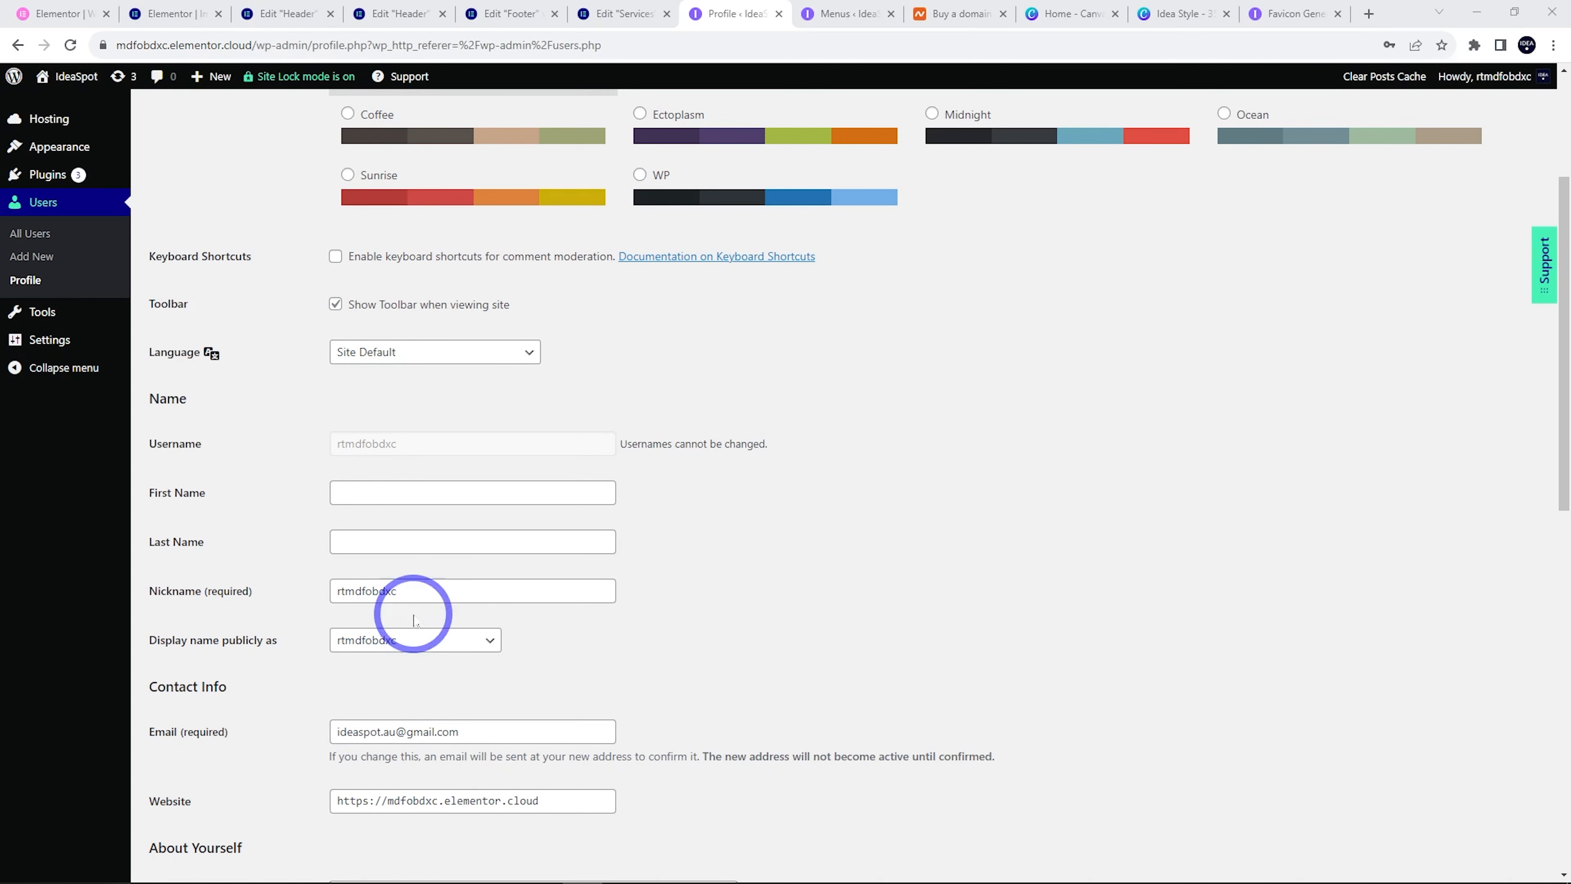
pyautogui.moveTo(418, 593); pyautogui.dragTo(301, 585)
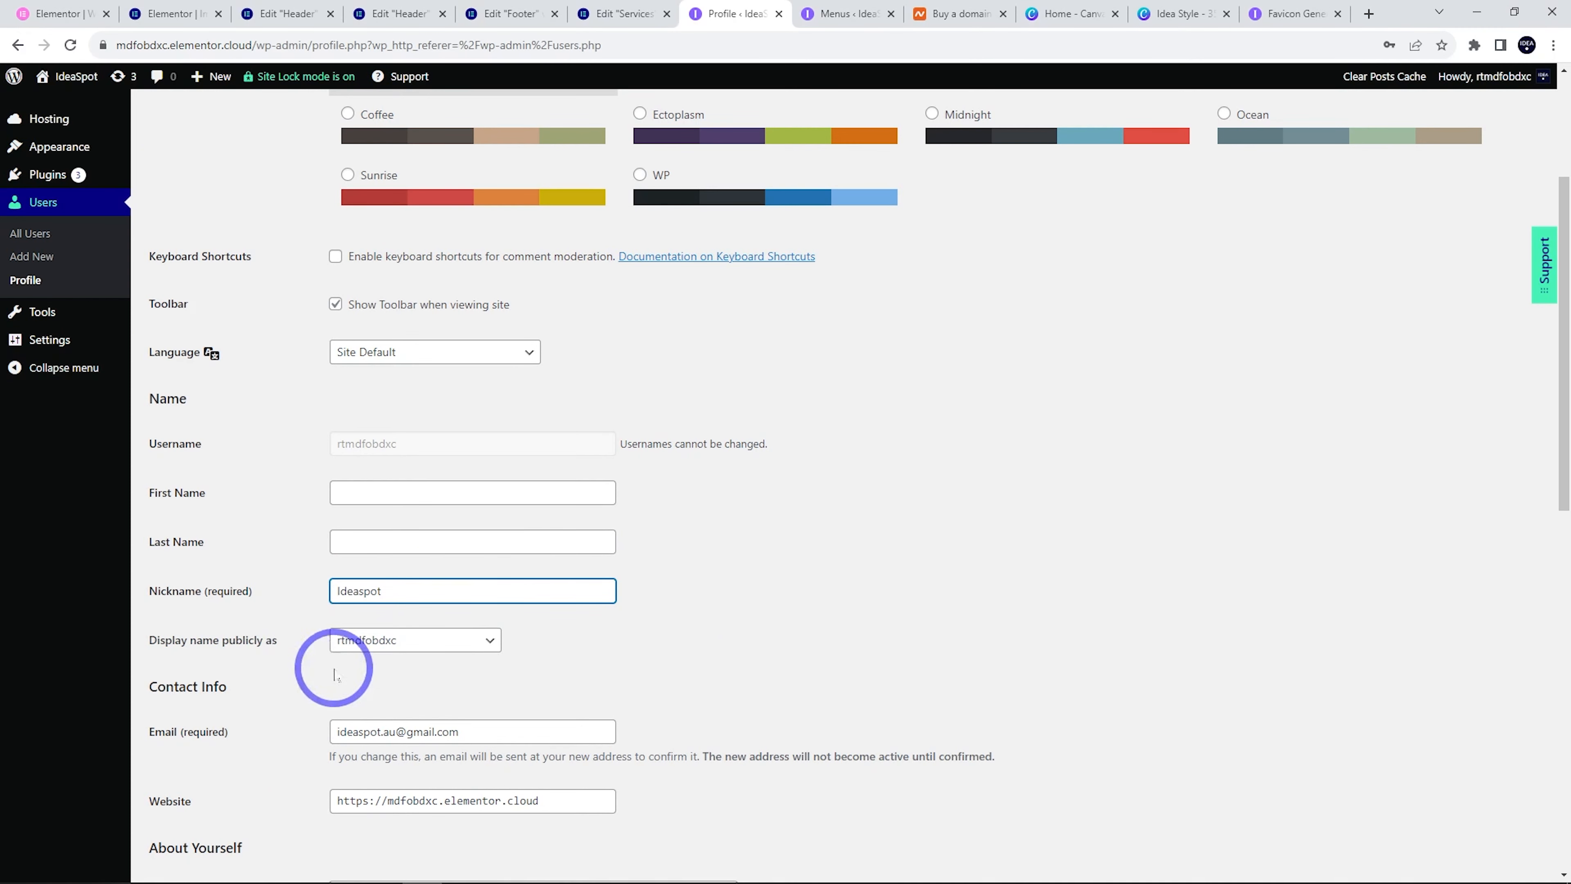
pyautogui.click(406, 643)
pyautogui.click(653, 642)
pyautogui.scroll(-11, 711, 635)
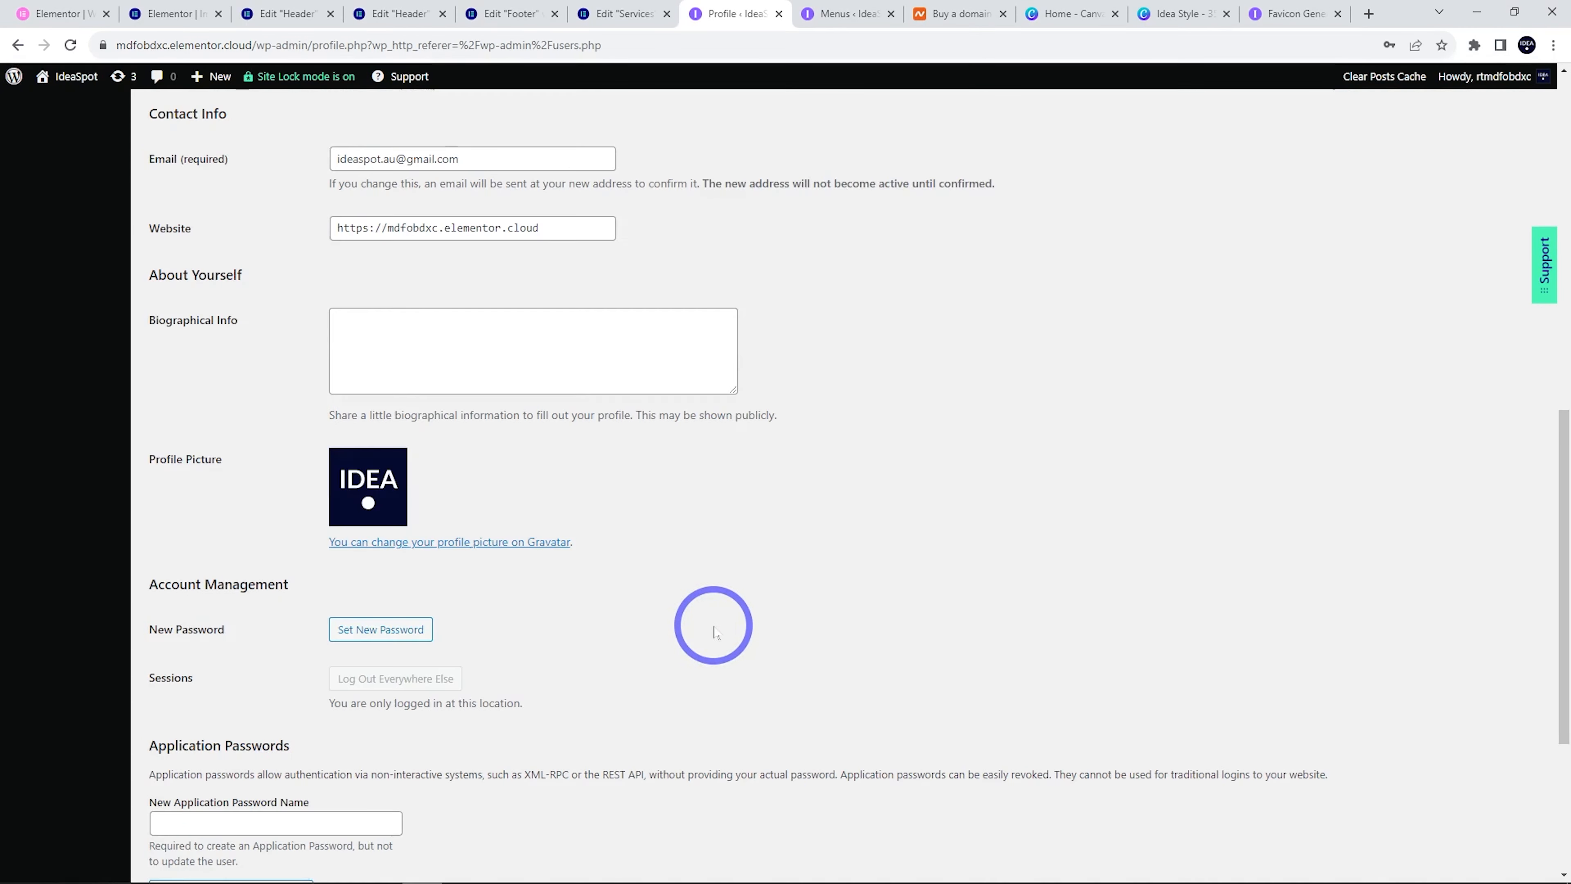
pyautogui.click(191, 797)
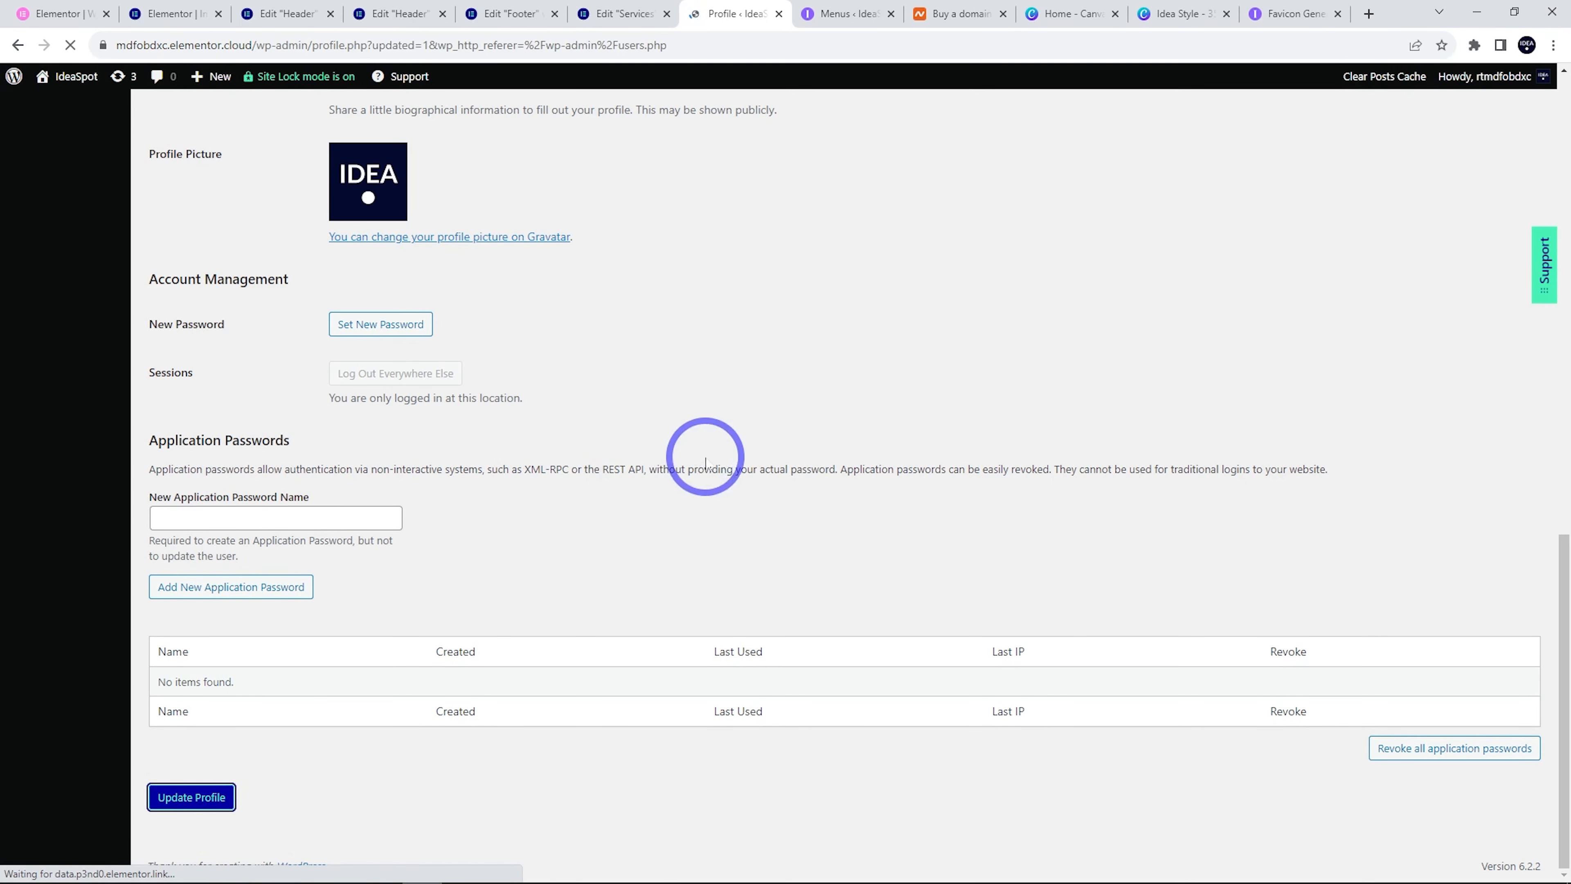
# Set the profile's public display name to Ideaspot and save the profile again
pyautogui.scroll(-8, 699, 458)
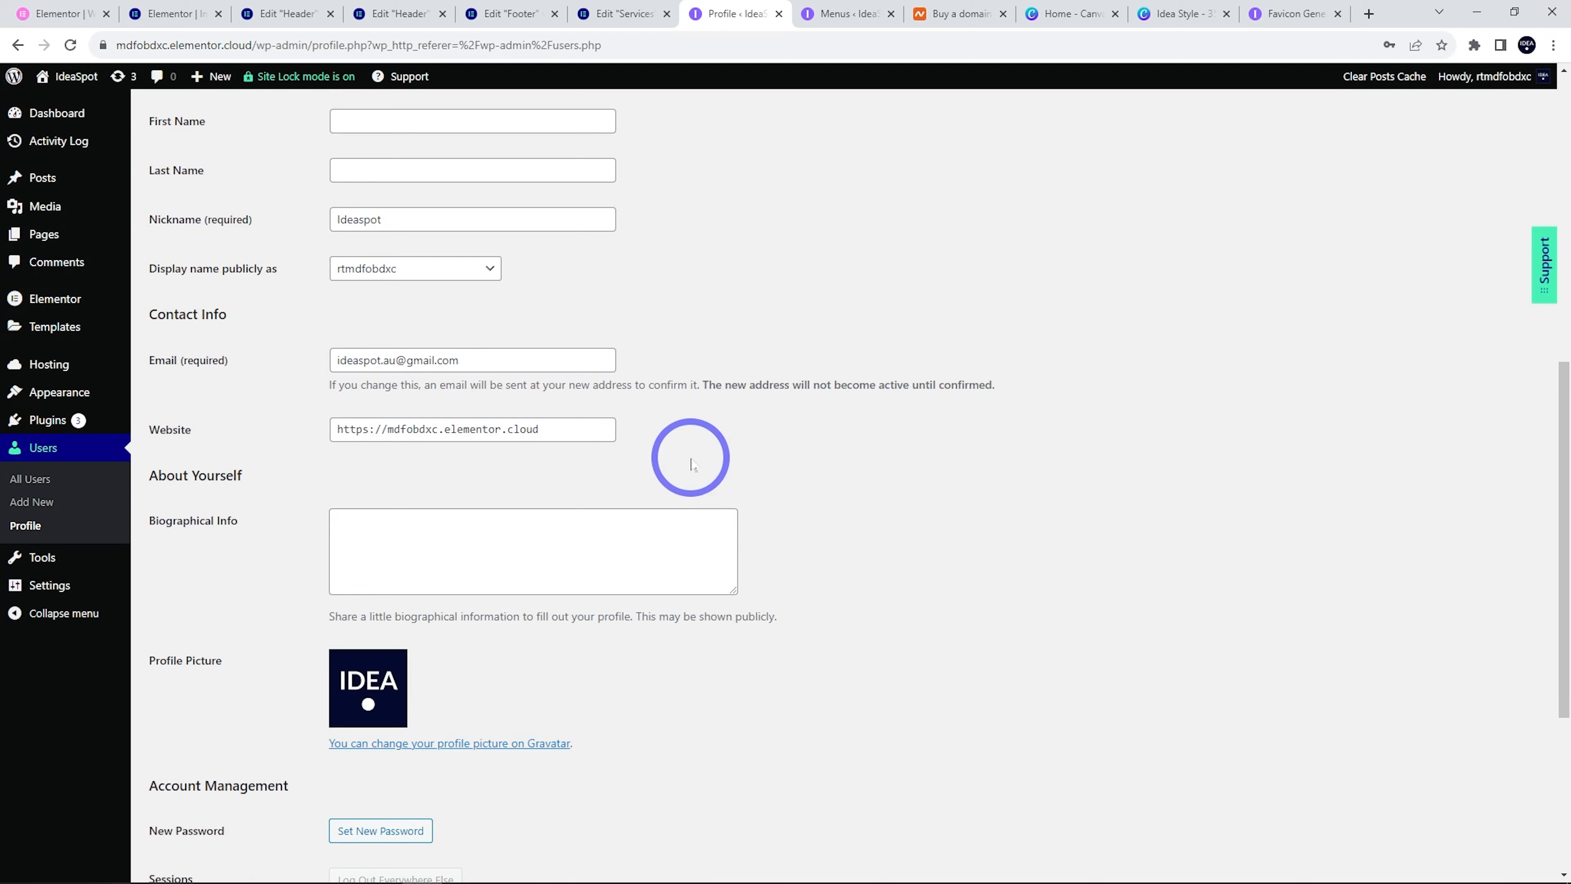
pyautogui.click(376, 273)
pyautogui.click(371, 289)
pyautogui.scroll(-5, 764, 399)
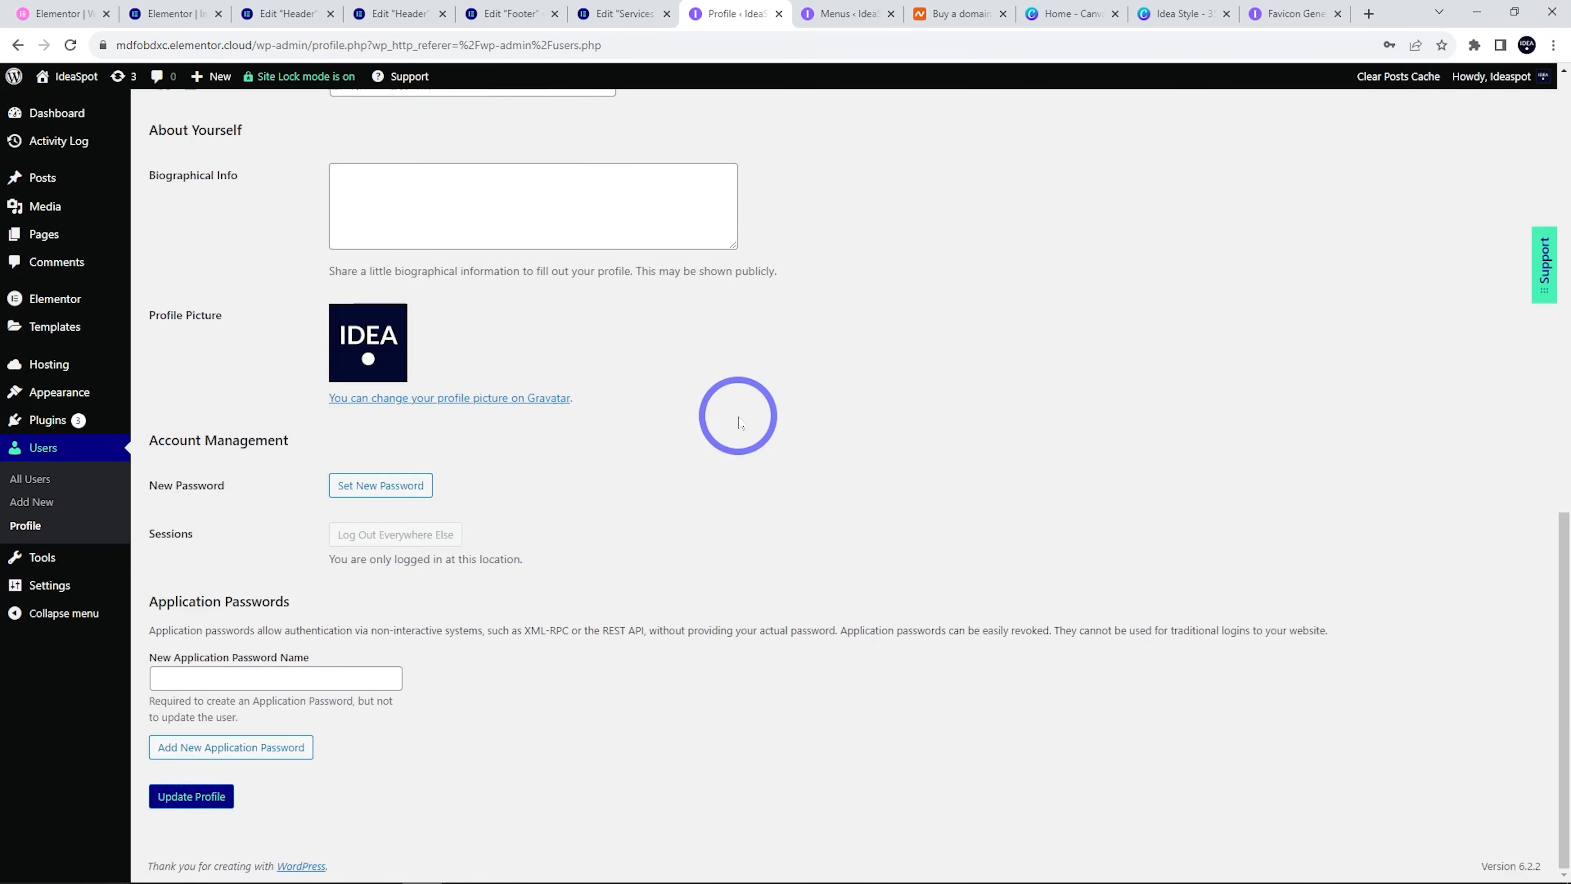
pyautogui.click(192, 797)
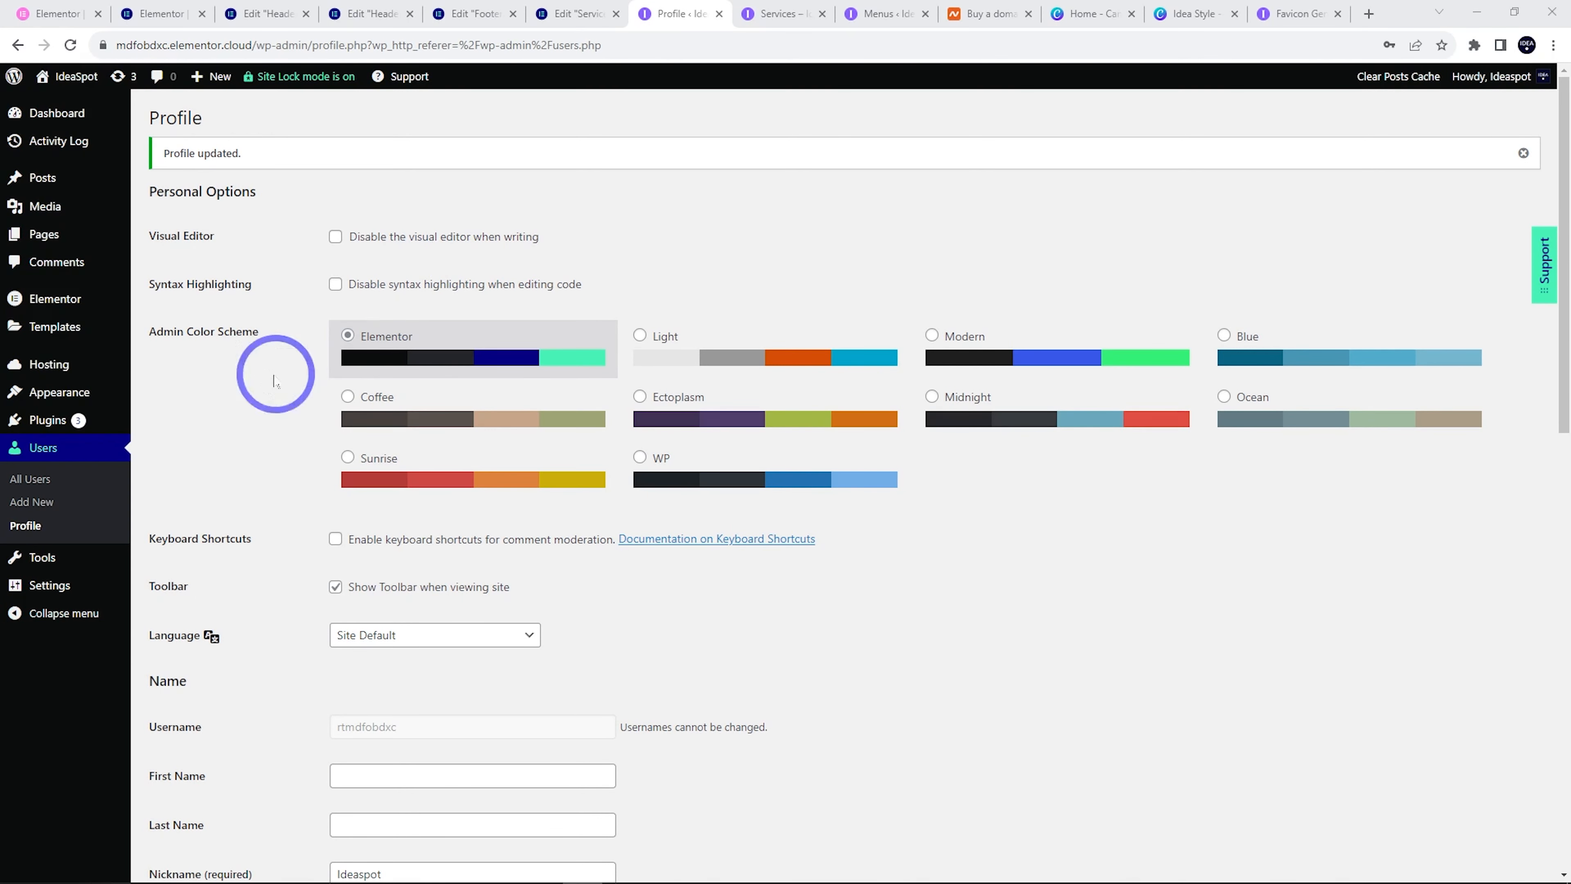
# Switch to the My Elementor account, open the IdeaSpot website's management page and start connecting an already purchased domain
pyautogui.click(57, 13)
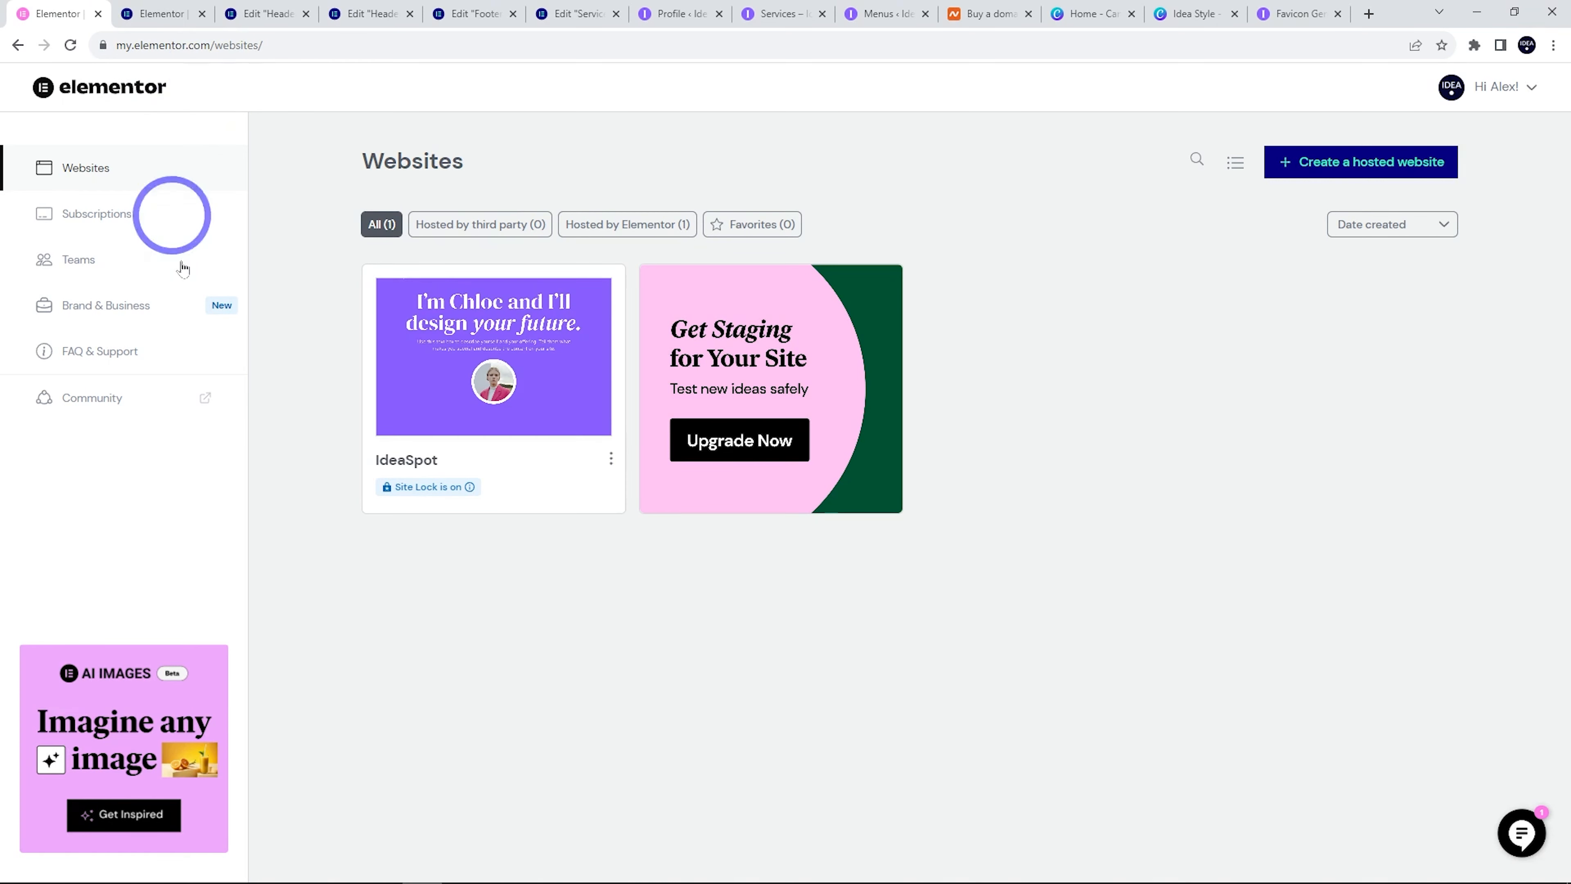
pyautogui.moveTo(443, 427)
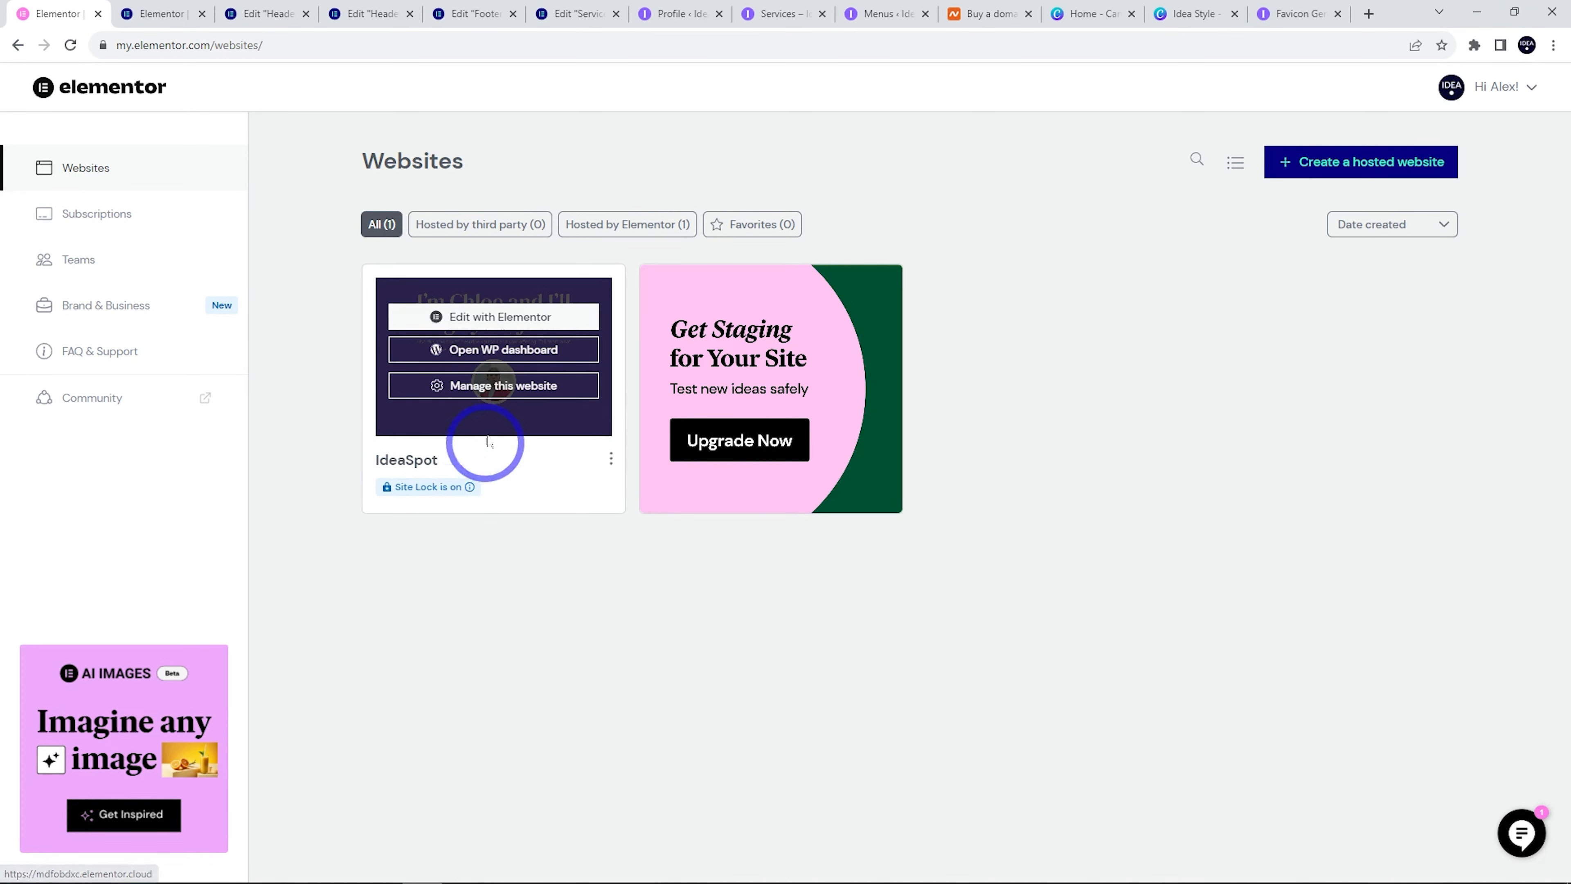
pyautogui.click(449, 386)
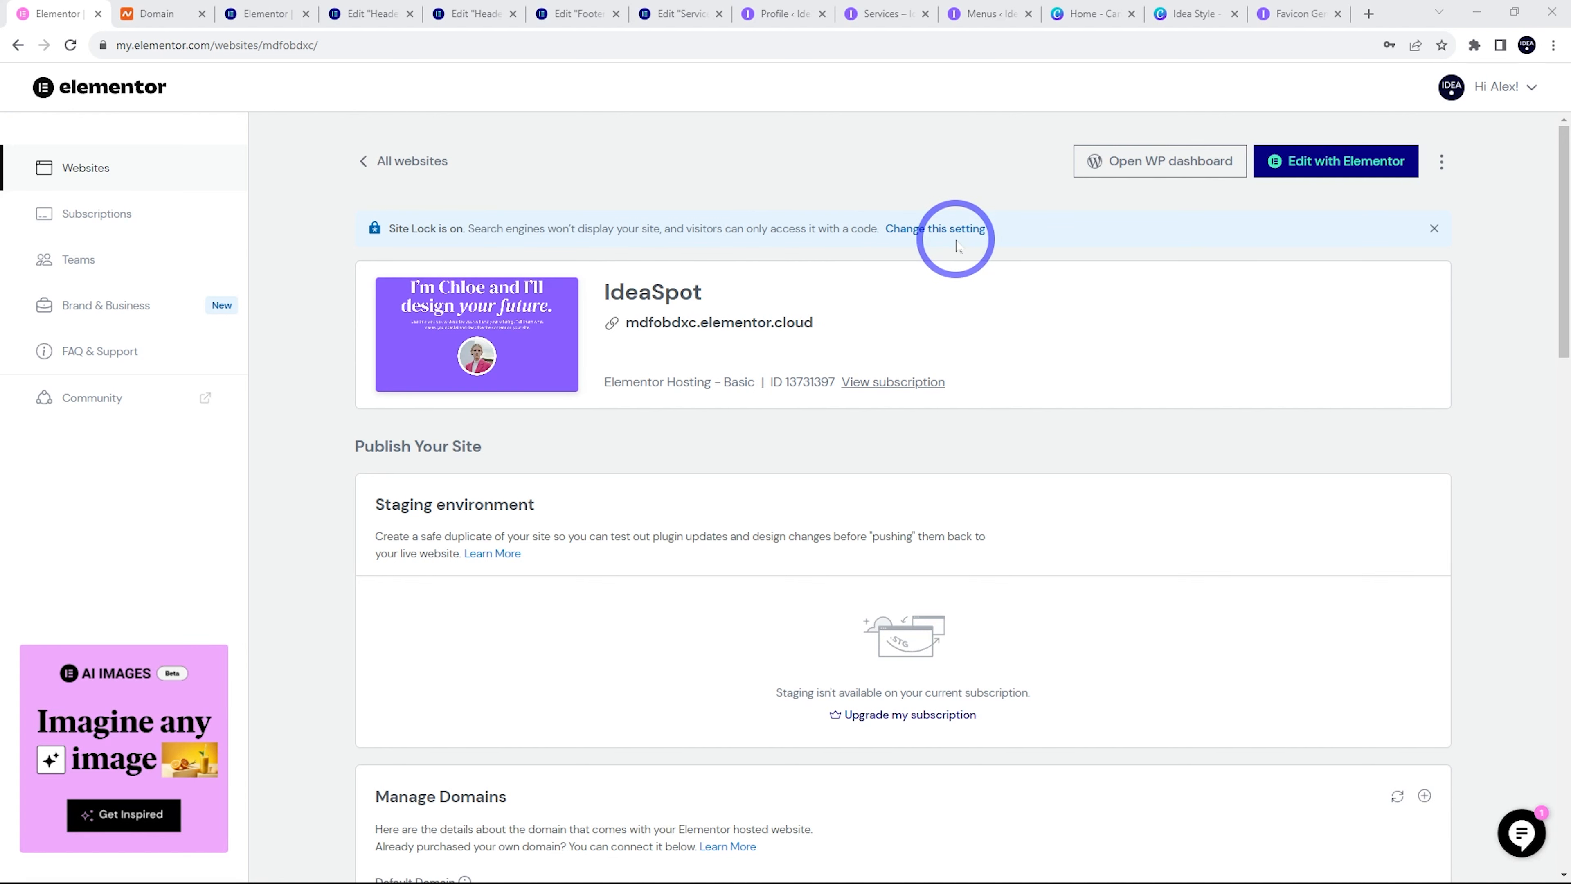
pyautogui.scroll(-5, 655, 235)
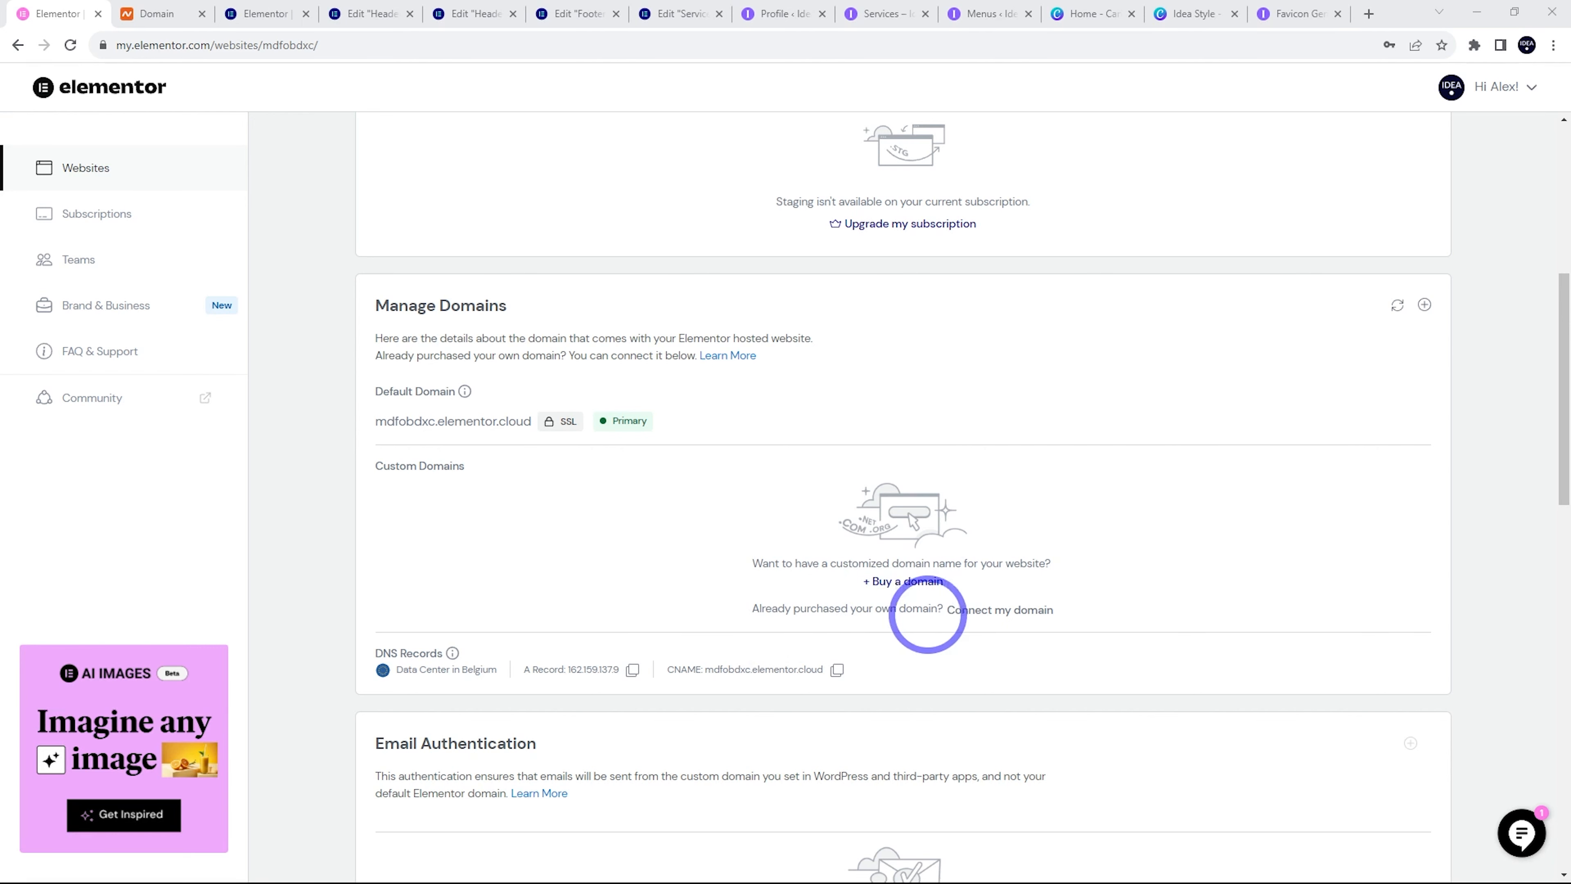
pyautogui.click(1007, 611)
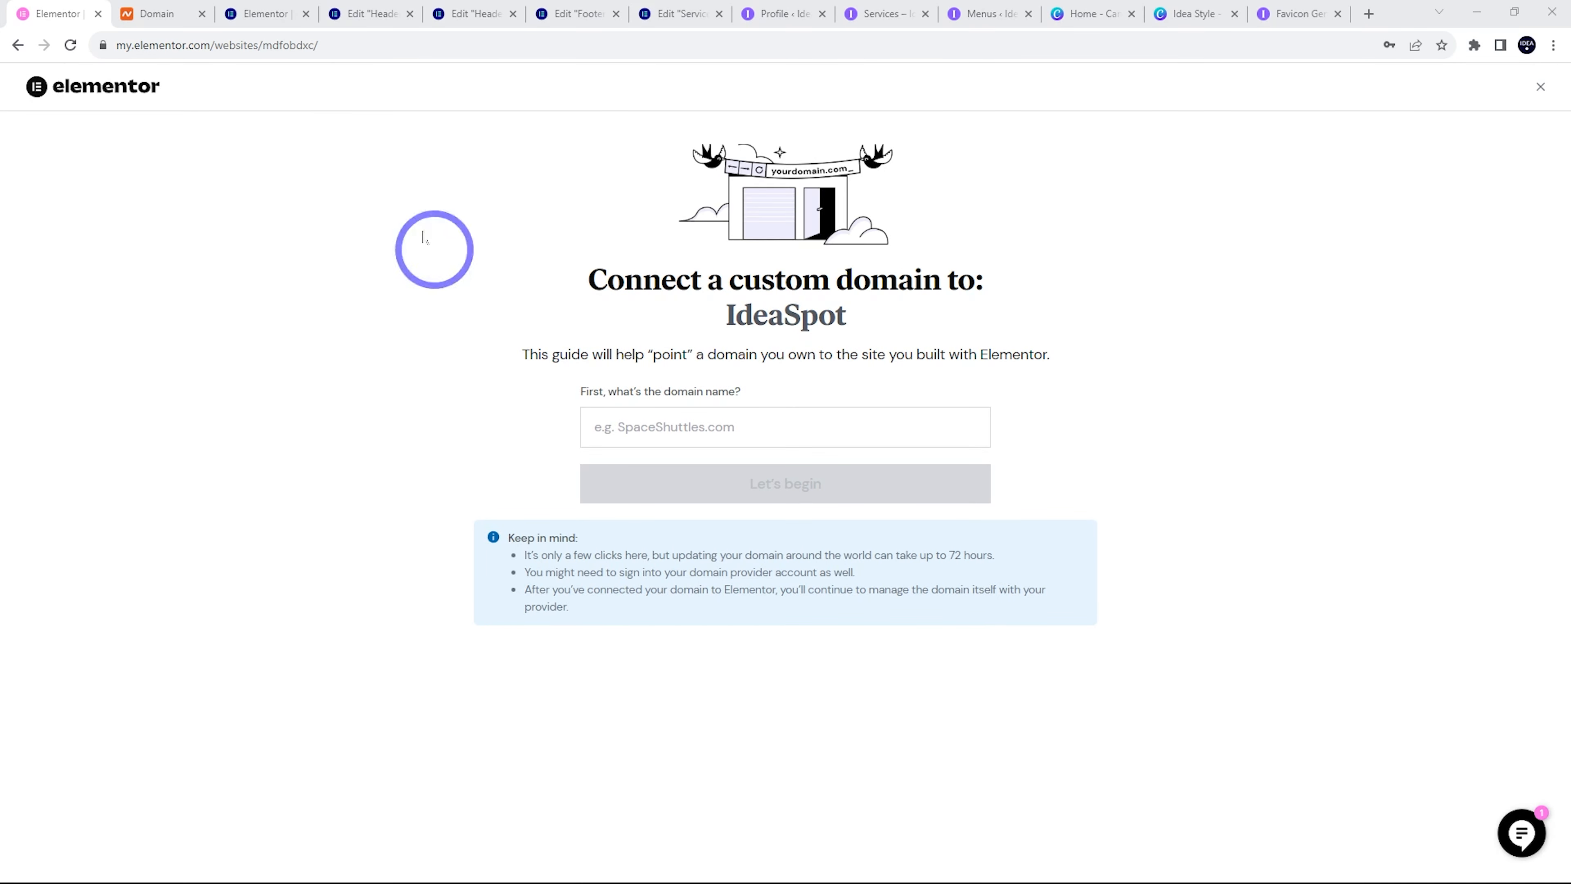
# Copy the domain name ideaspot.space from Namecheap, enter it in Elementor's custom domain guide and begin the setup
pyautogui.click(152, 8)
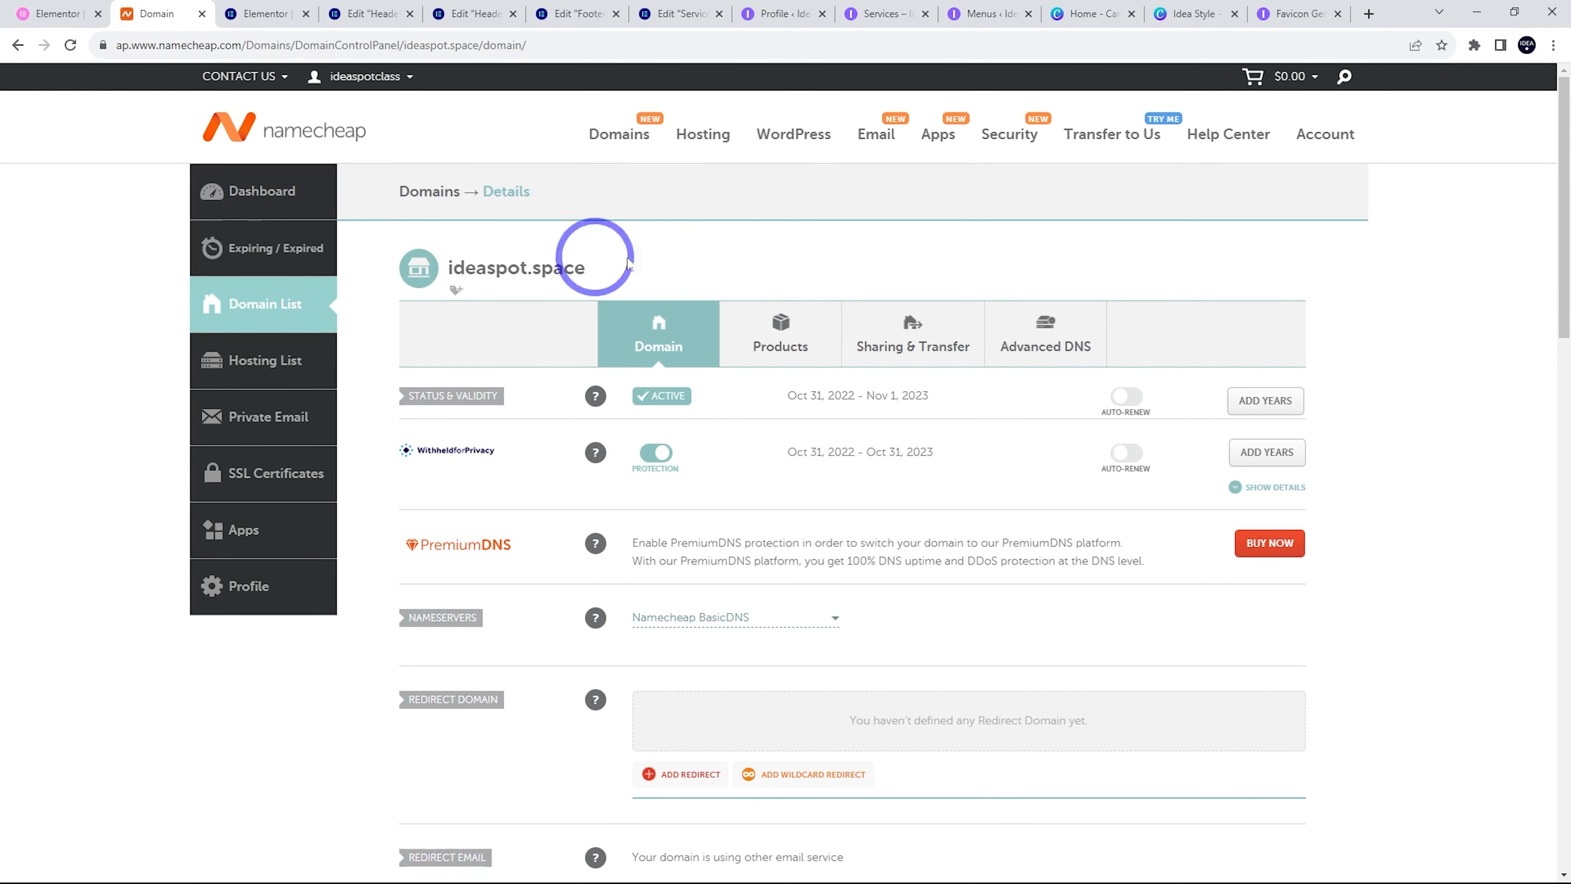
pyautogui.moveTo(601, 282); pyautogui.dragTo(452, 268)
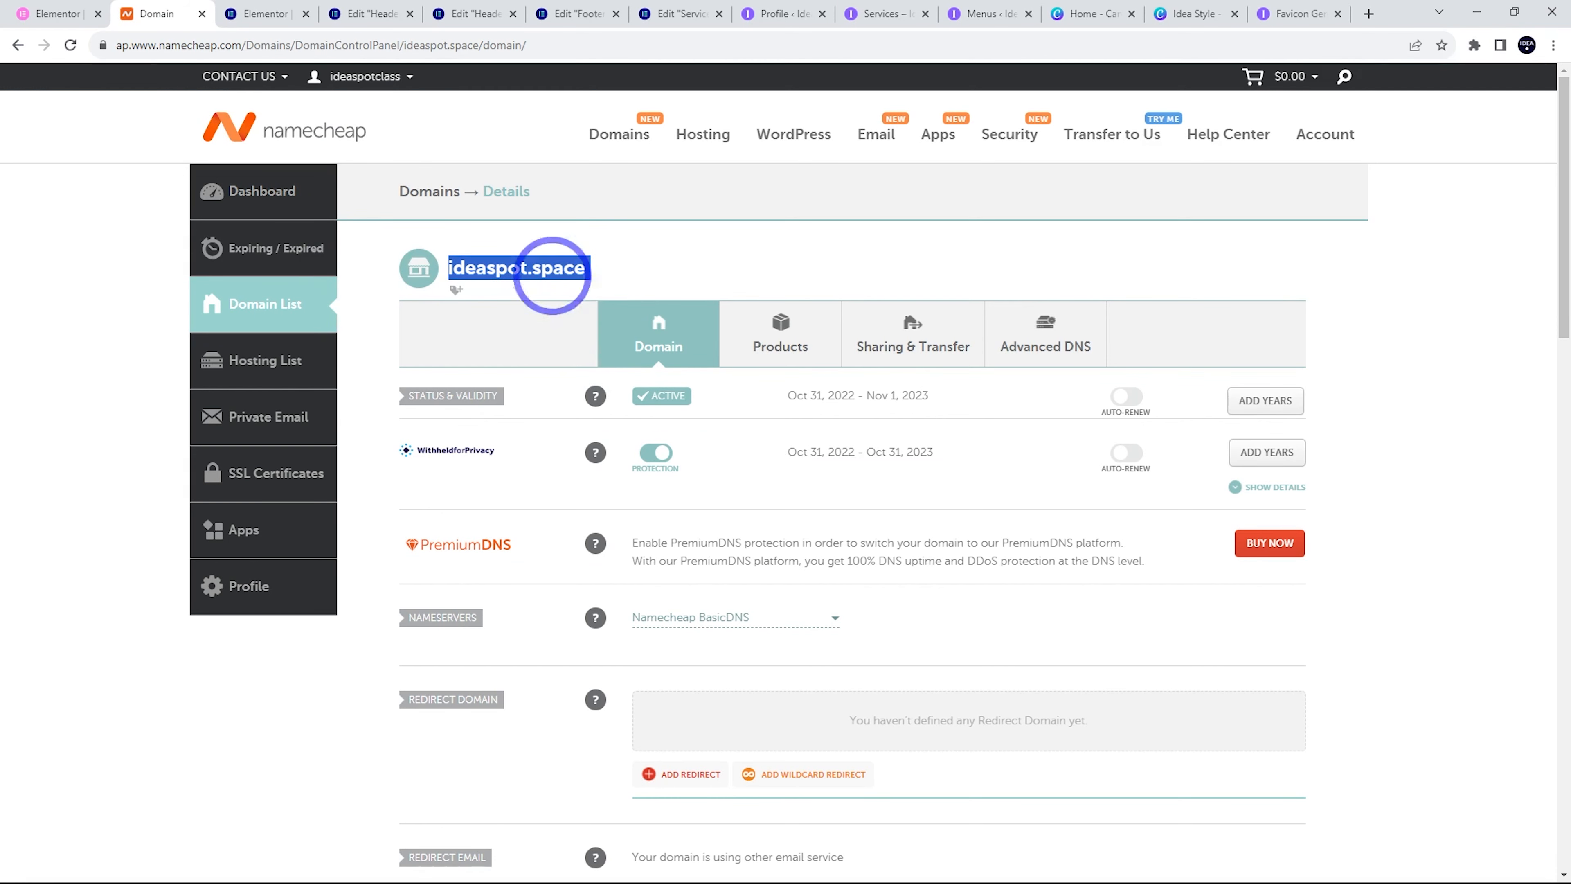
pyautogui.click(56, 13)
pyautogui.click(660, 426)
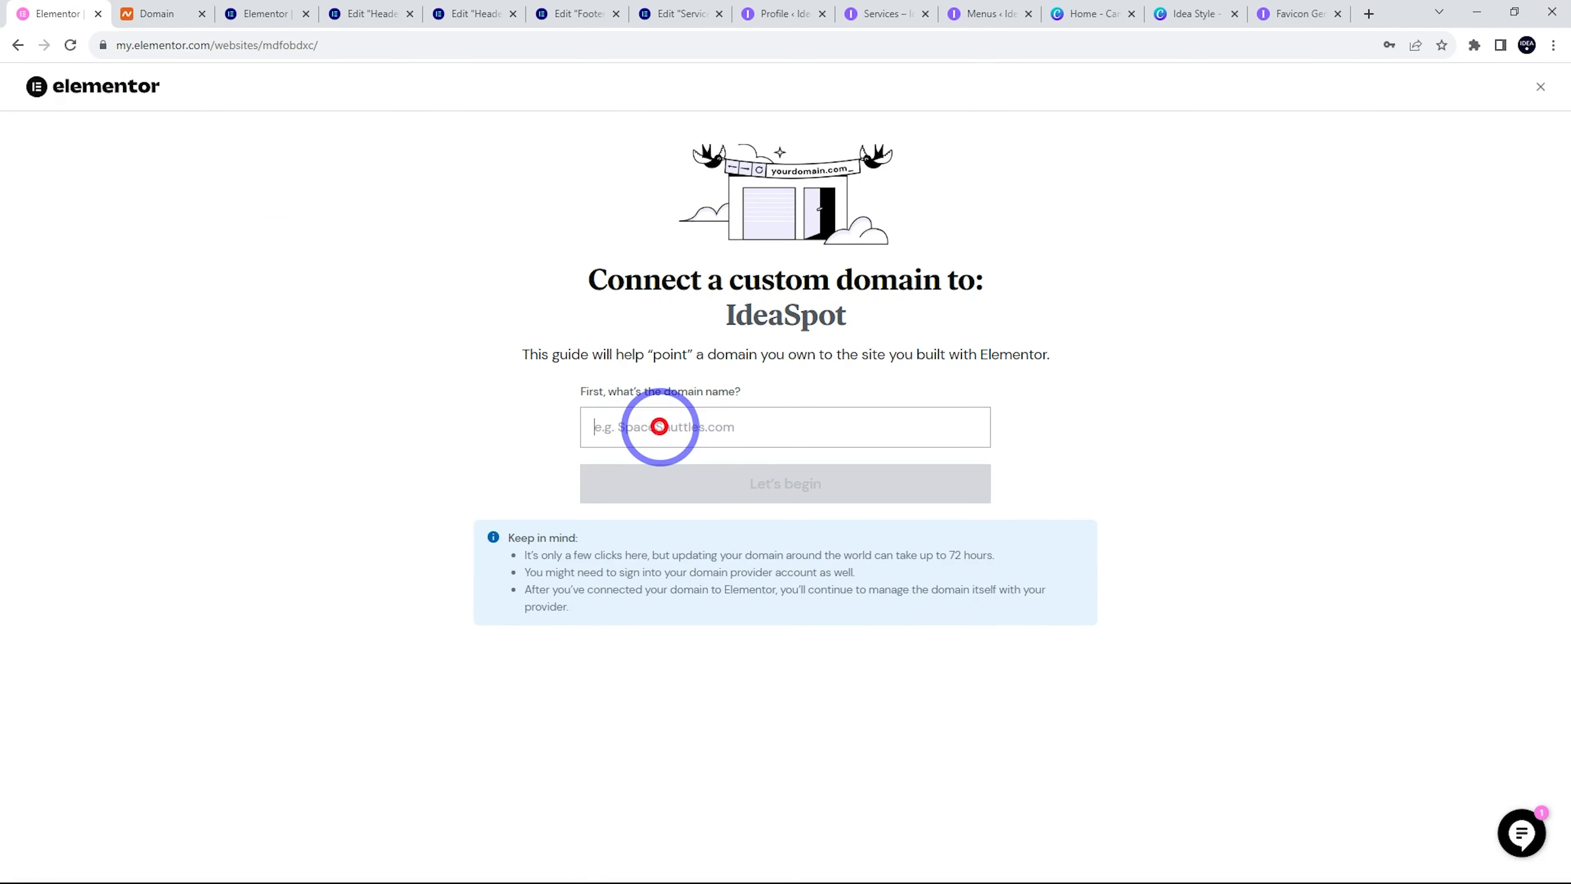
pyautogui.write('ideaspot.space')
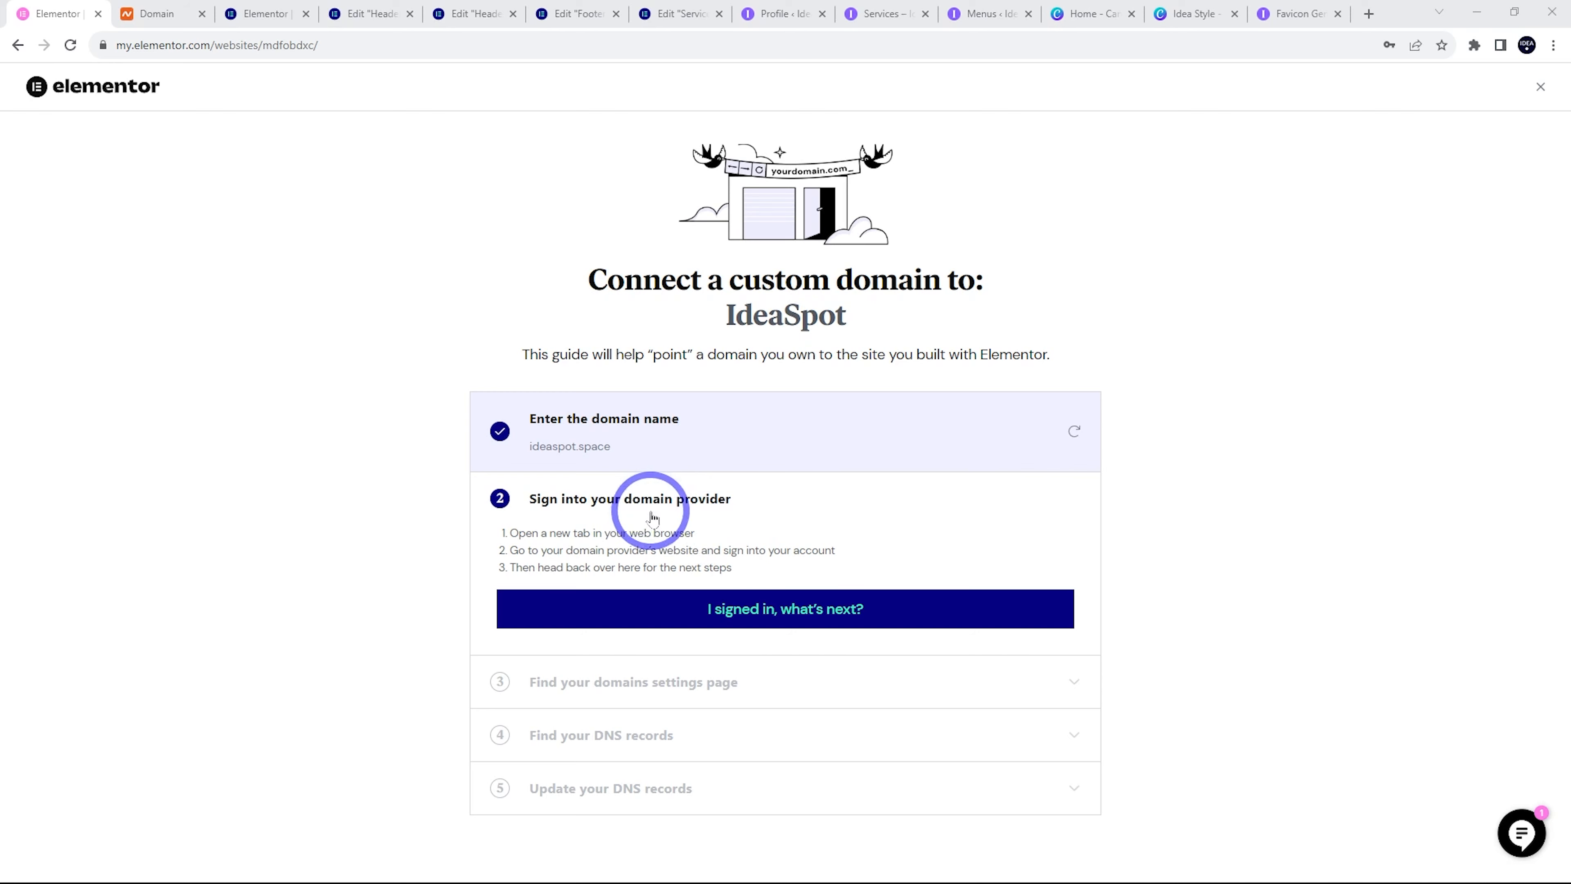
# Check the ideaspot.space details page in Namecheap and complete the provider sign-in and domain settings stages of Elementor's guide
pyautogui.click(156, 11)
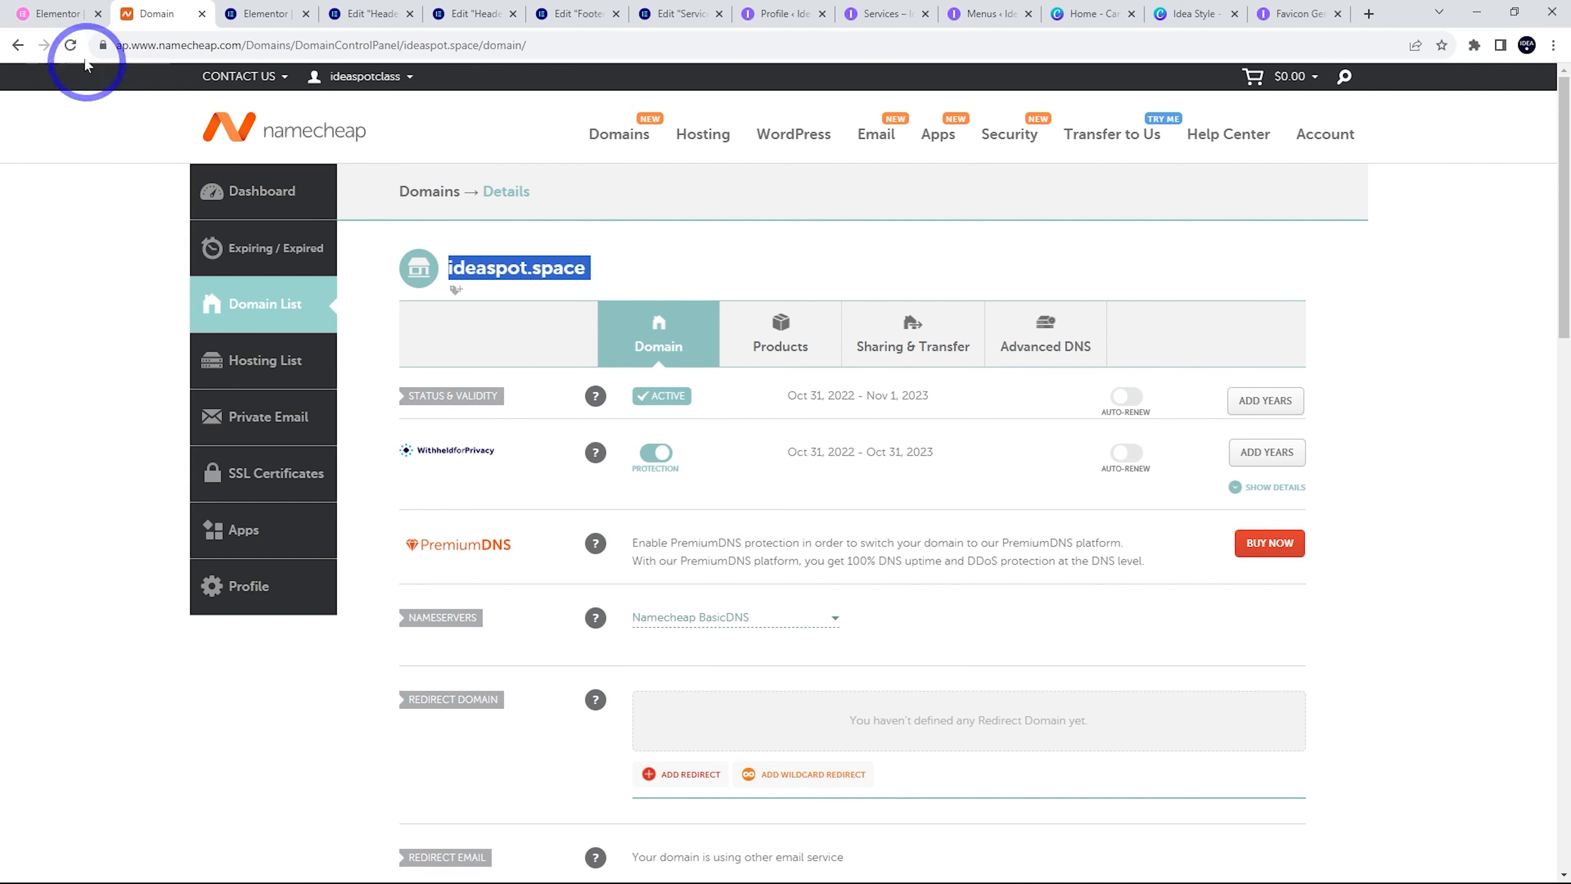
pyautogui.click(58, 13)
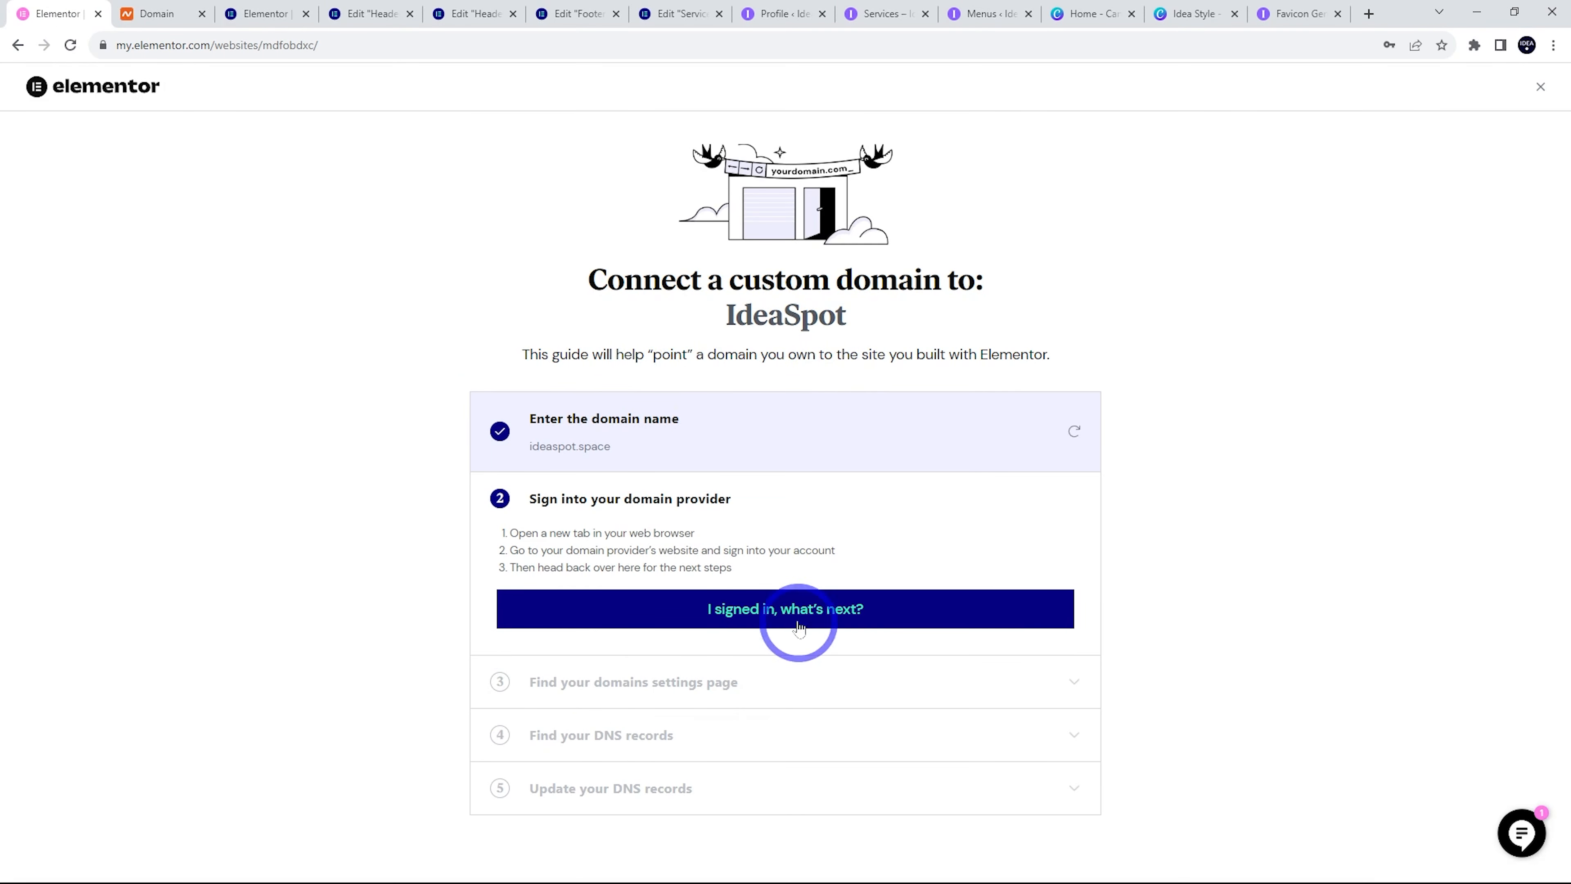
pyautogui.click(785, 603)
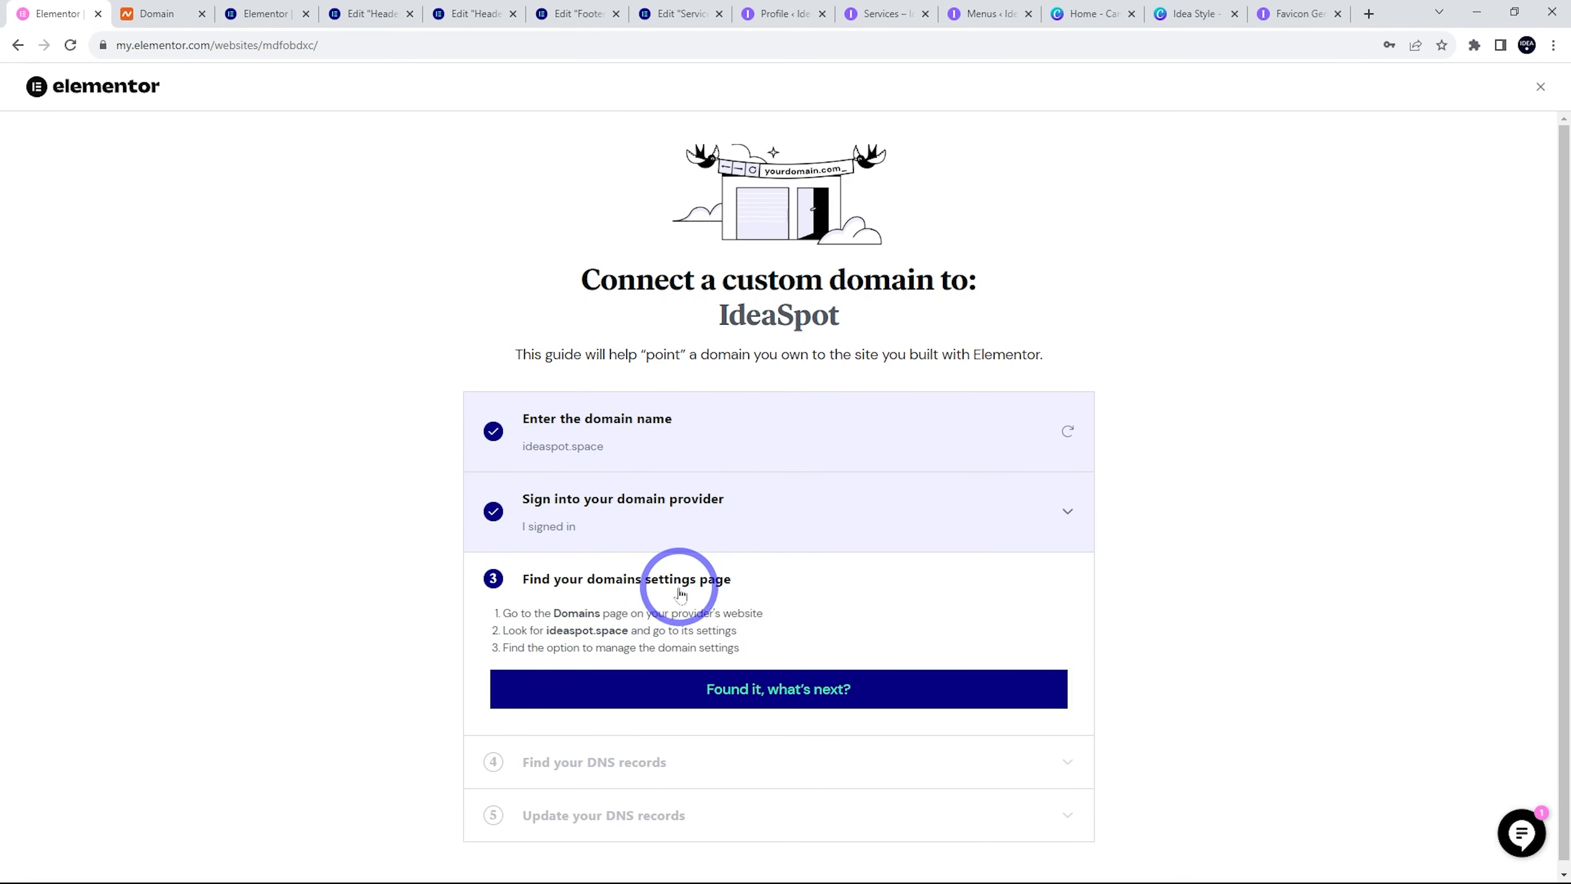
pyautogui.click(162, 12)
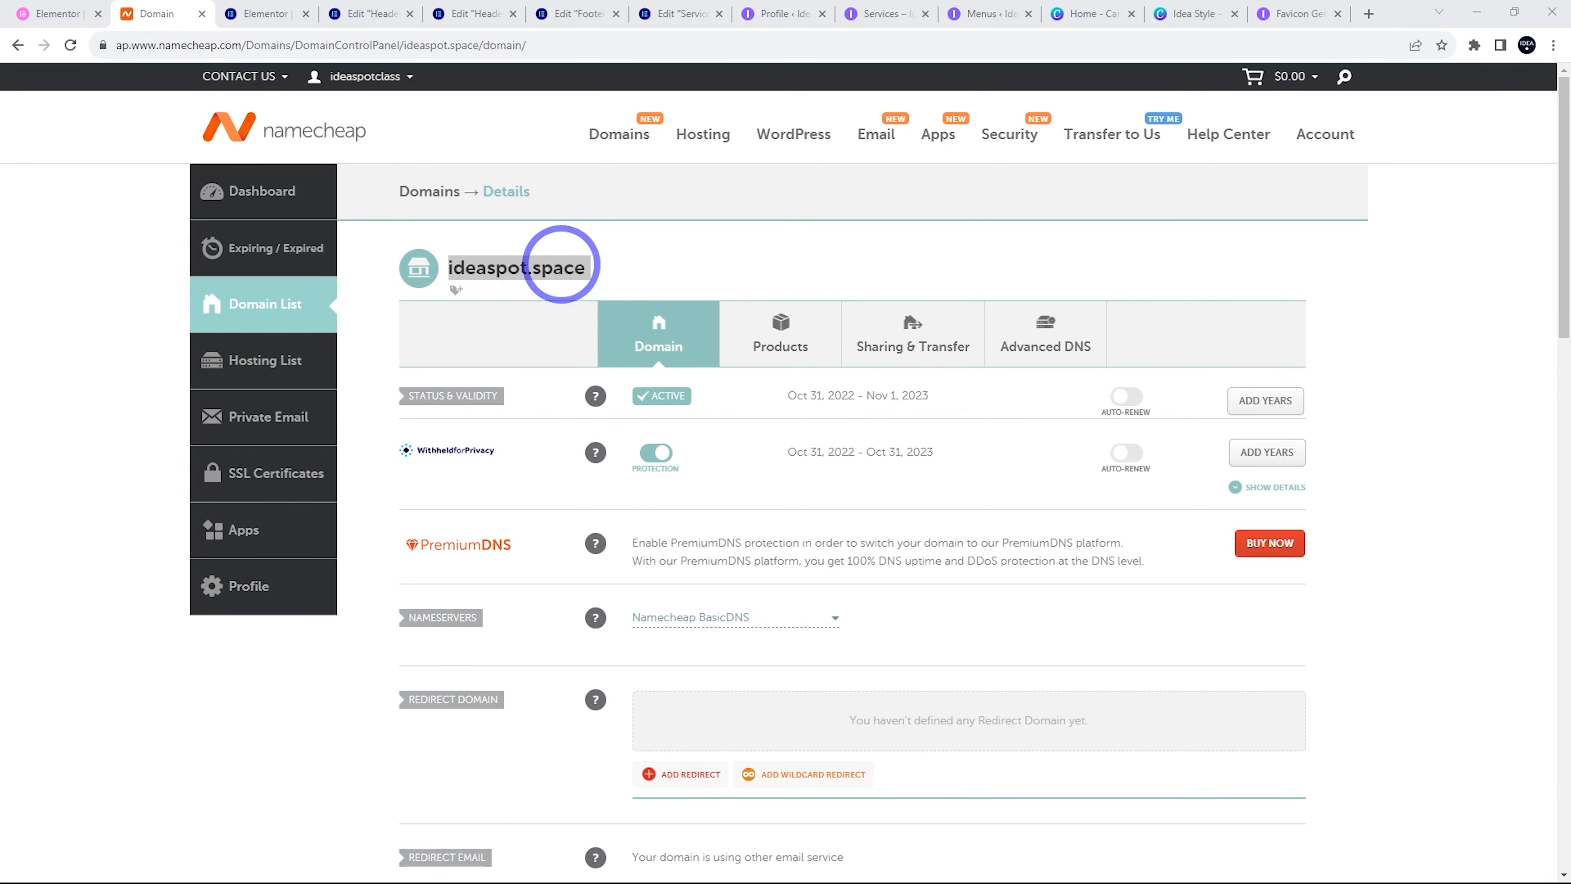
pyautogui.click(54, 14)
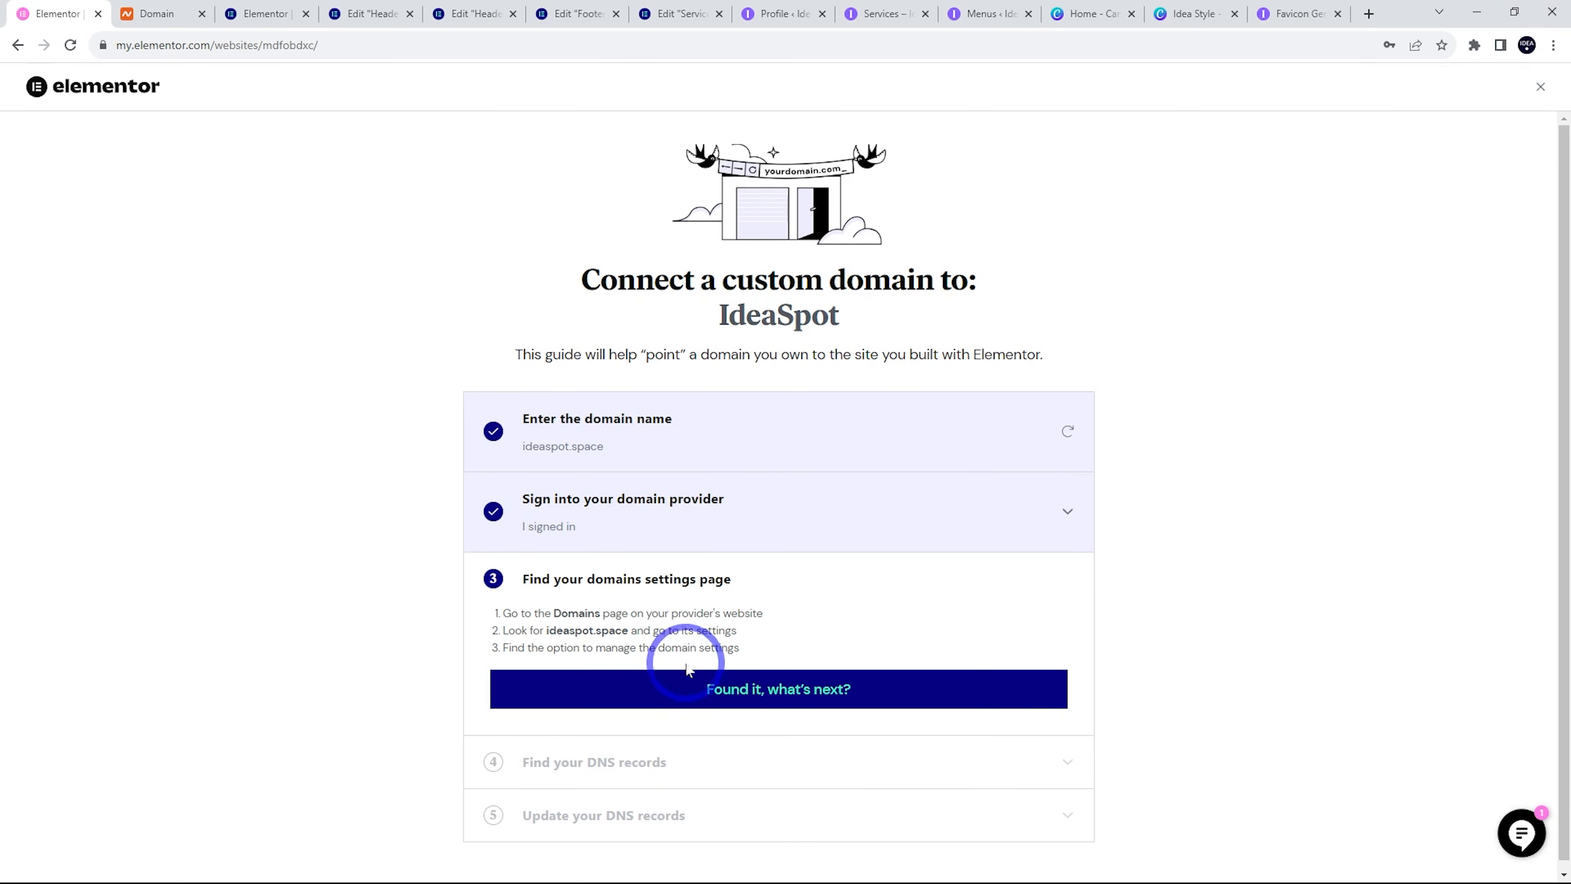
pyautogui.click(688, 681)
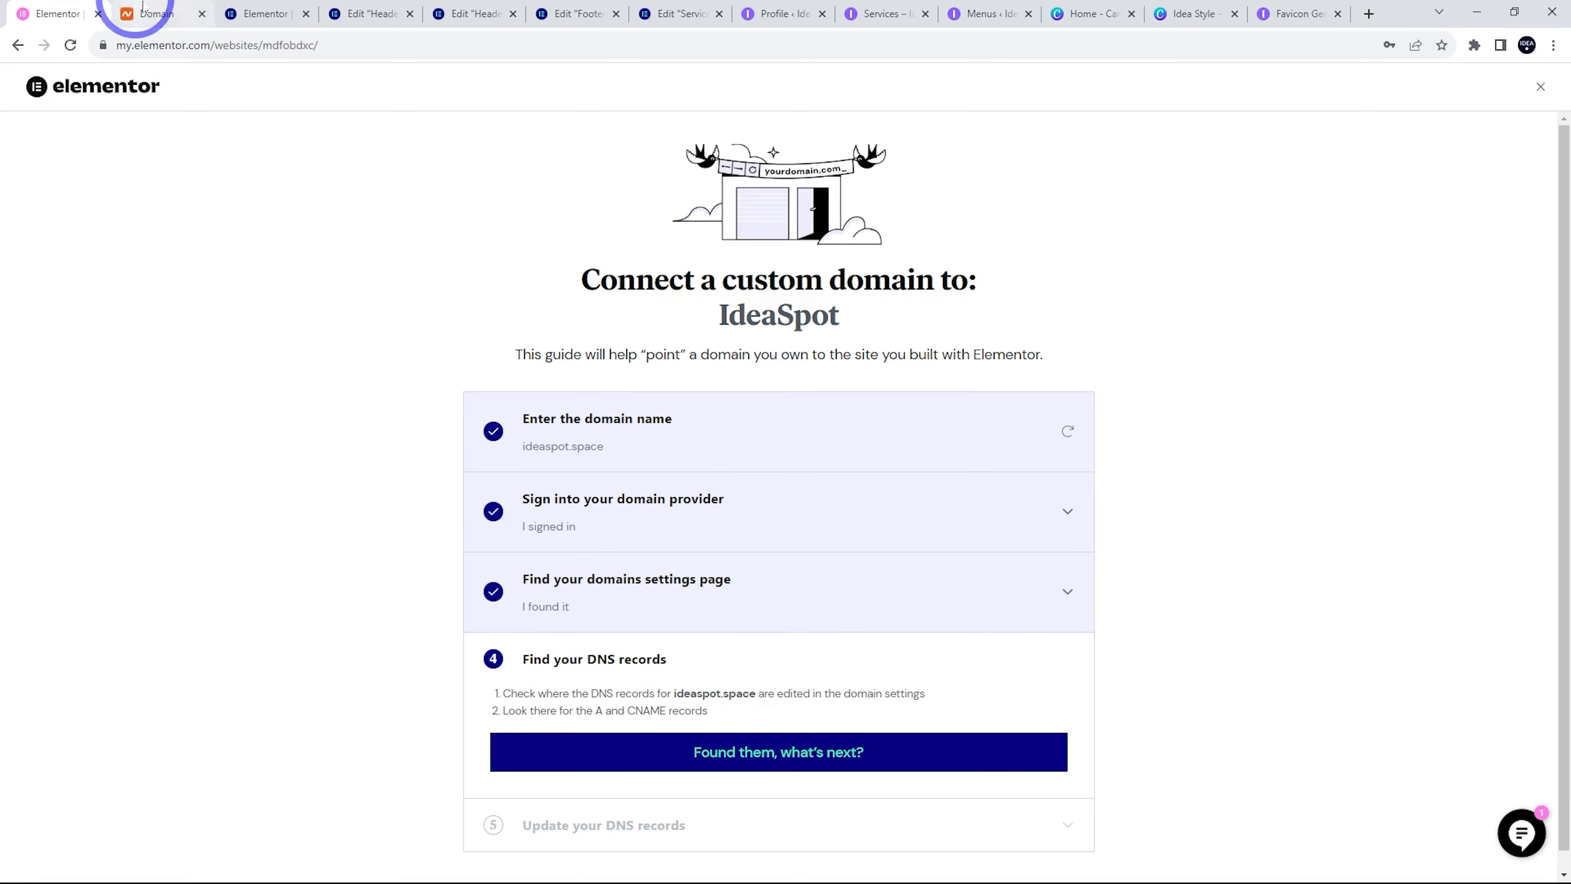
# Open the Advanced DNS settings for ideaspot.space in Namecheap and mark the DNS records as found in Elementor's guide
pyautogui.click(158, 13)
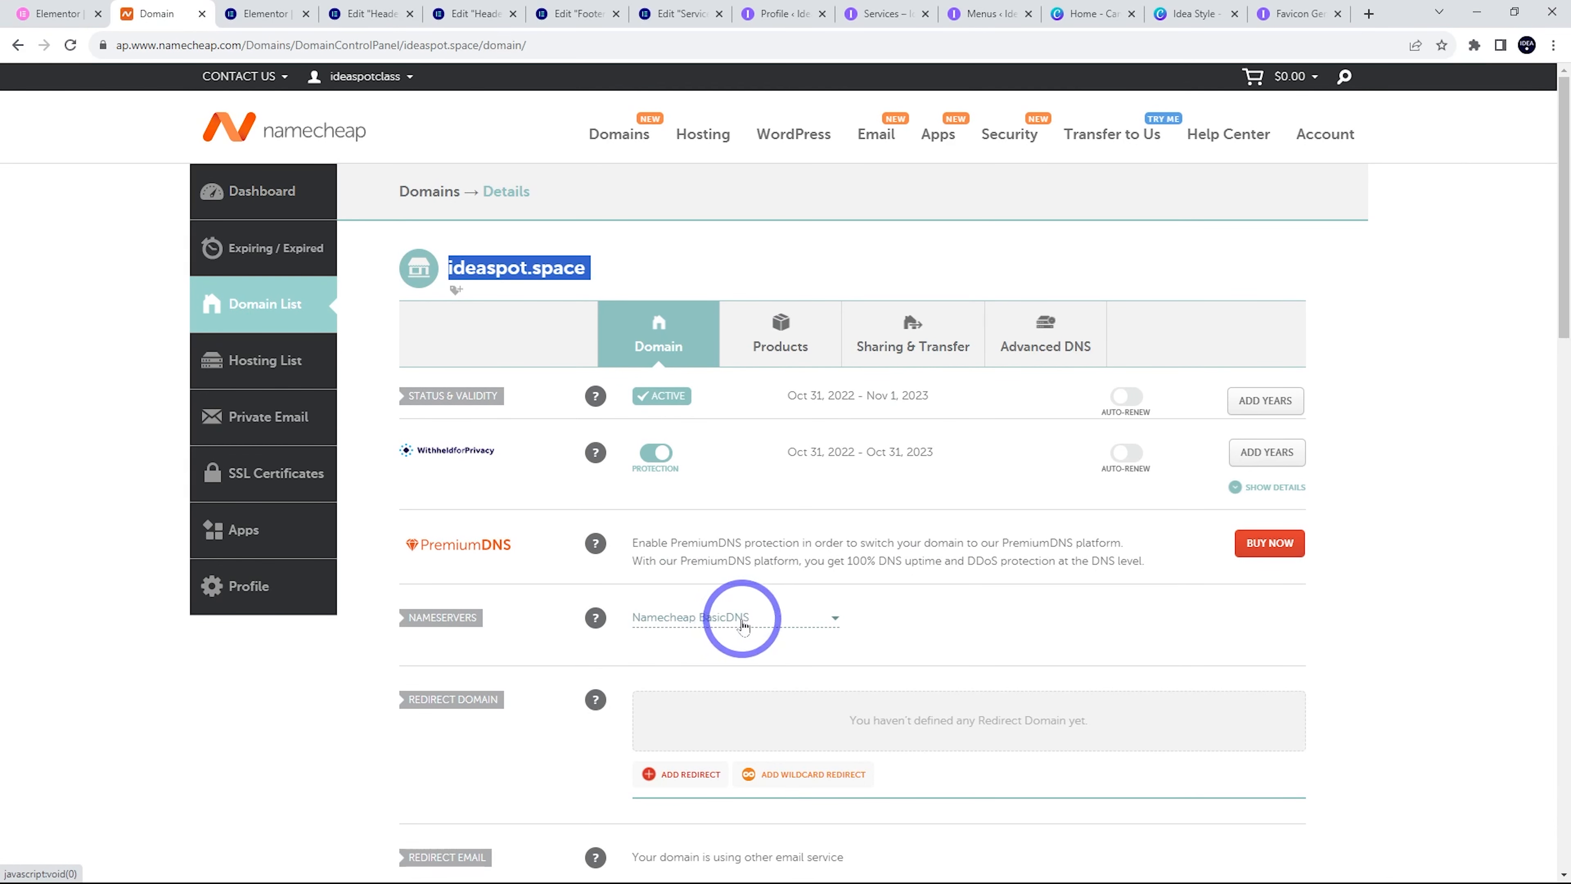
pyautogui.click(1050, 344)
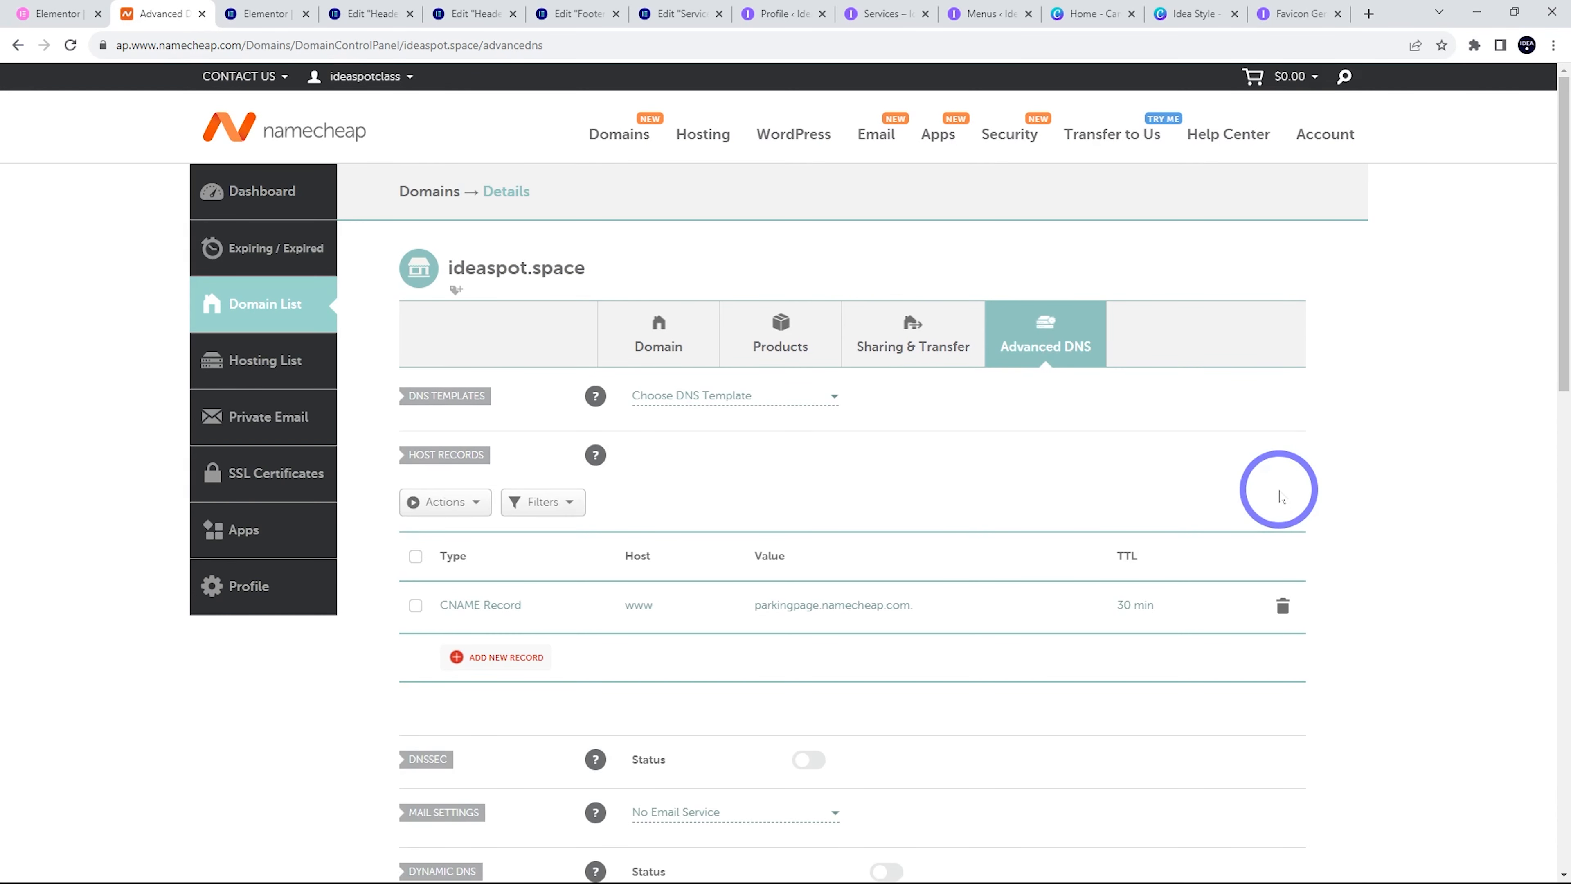
pyautogui.click(62, 13)
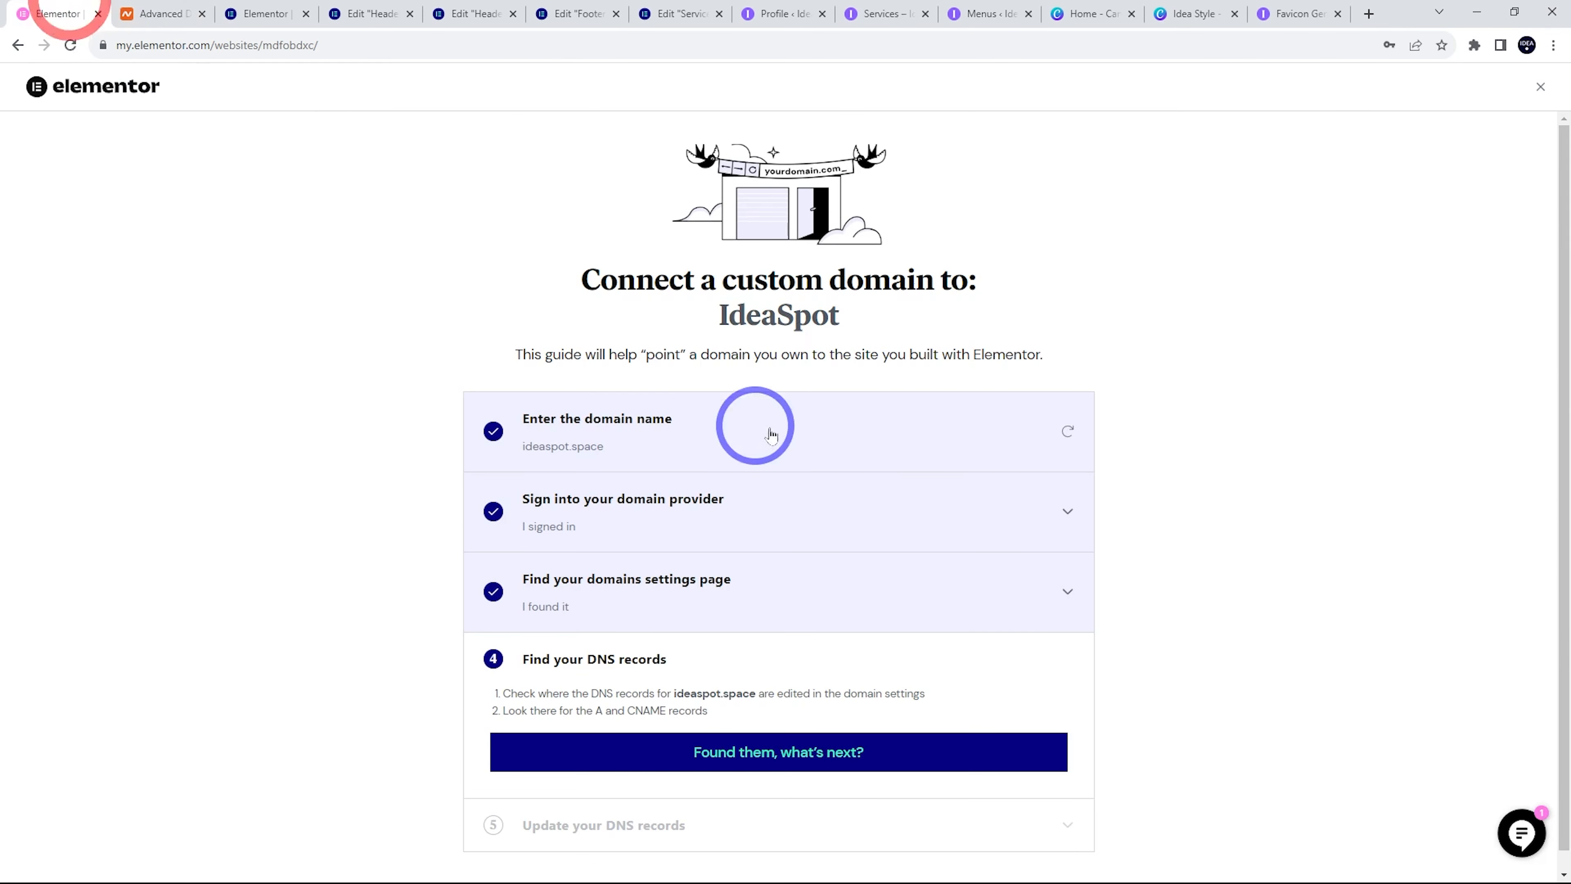
pyautogui.click(767, 746)
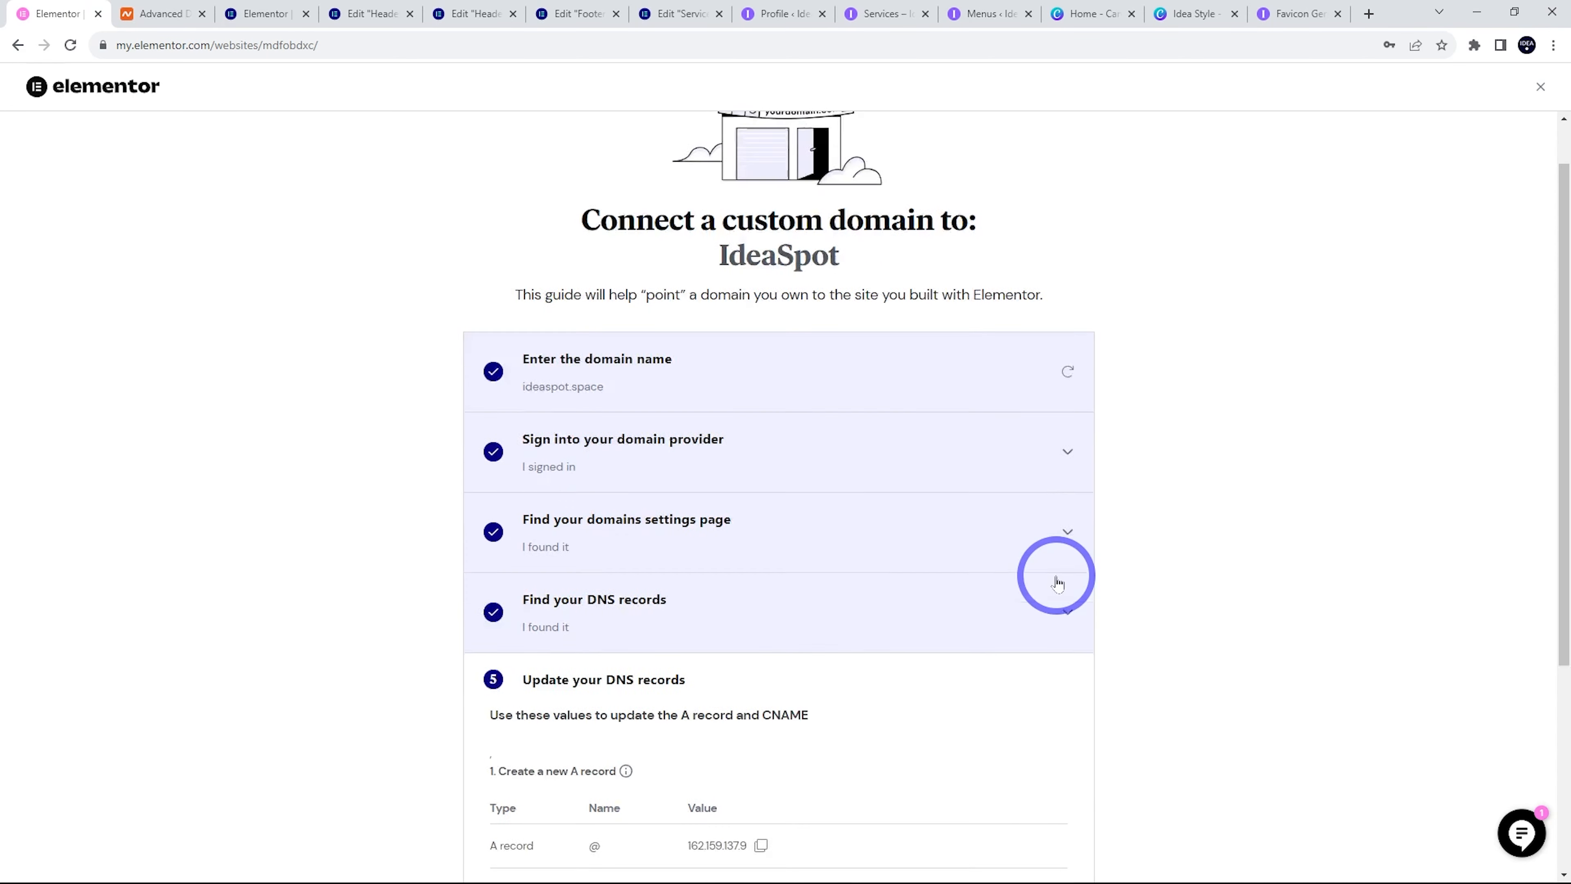
# Copy the A record value from Elementor's guide and add an A Record in Namecheap with host @ and value 162.159.137.9
pyautogui.scroll(-3, 1058, 583)
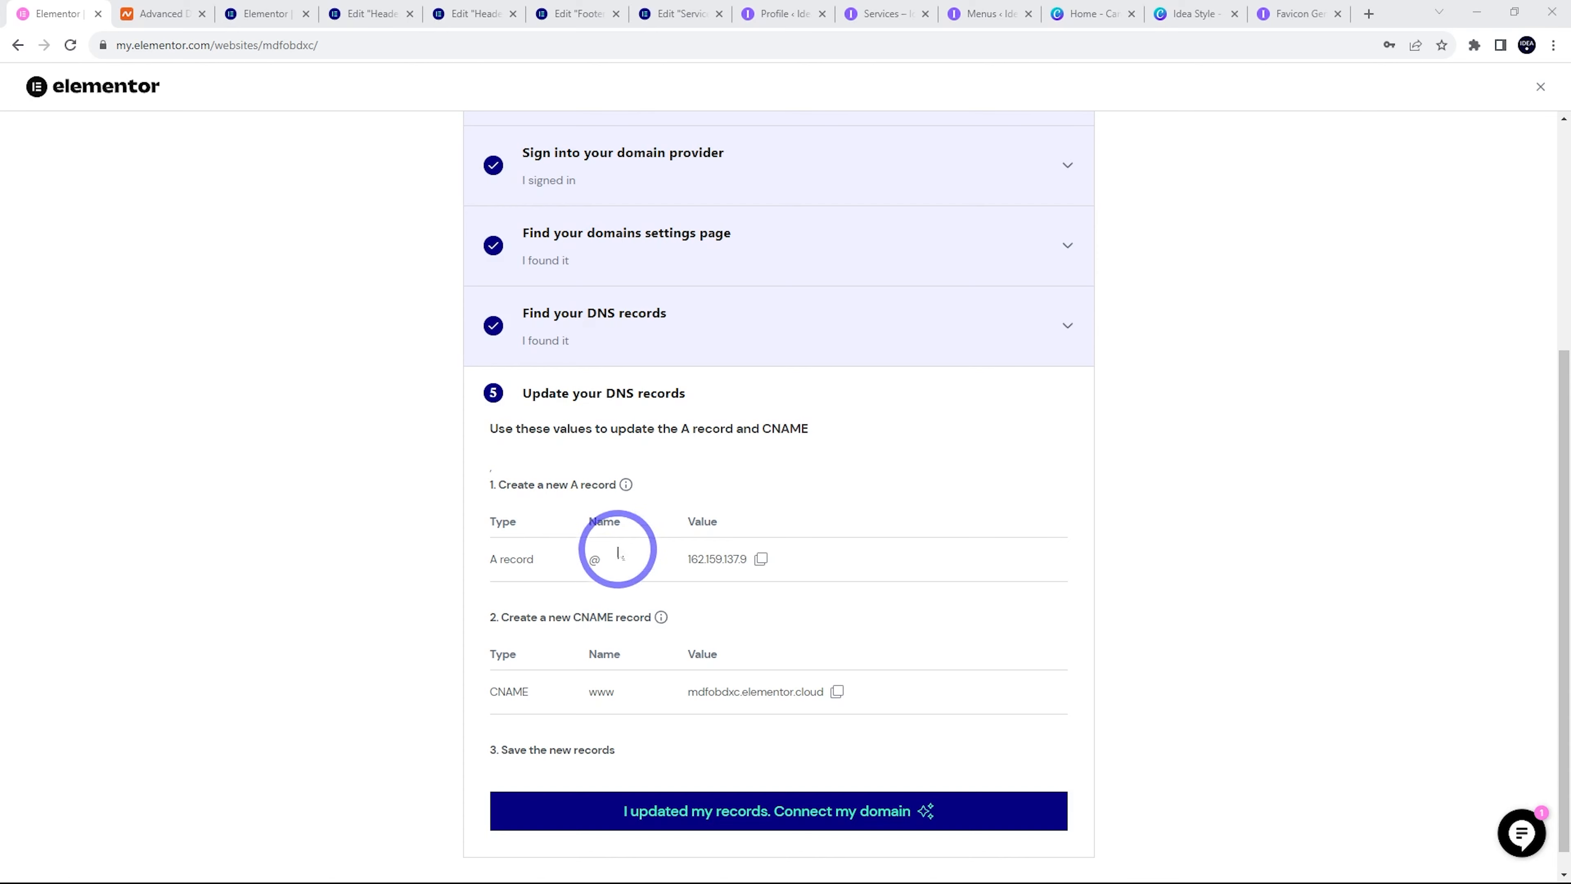
pyautogui.click(759, 561)
pyautogui.click(162, 13)
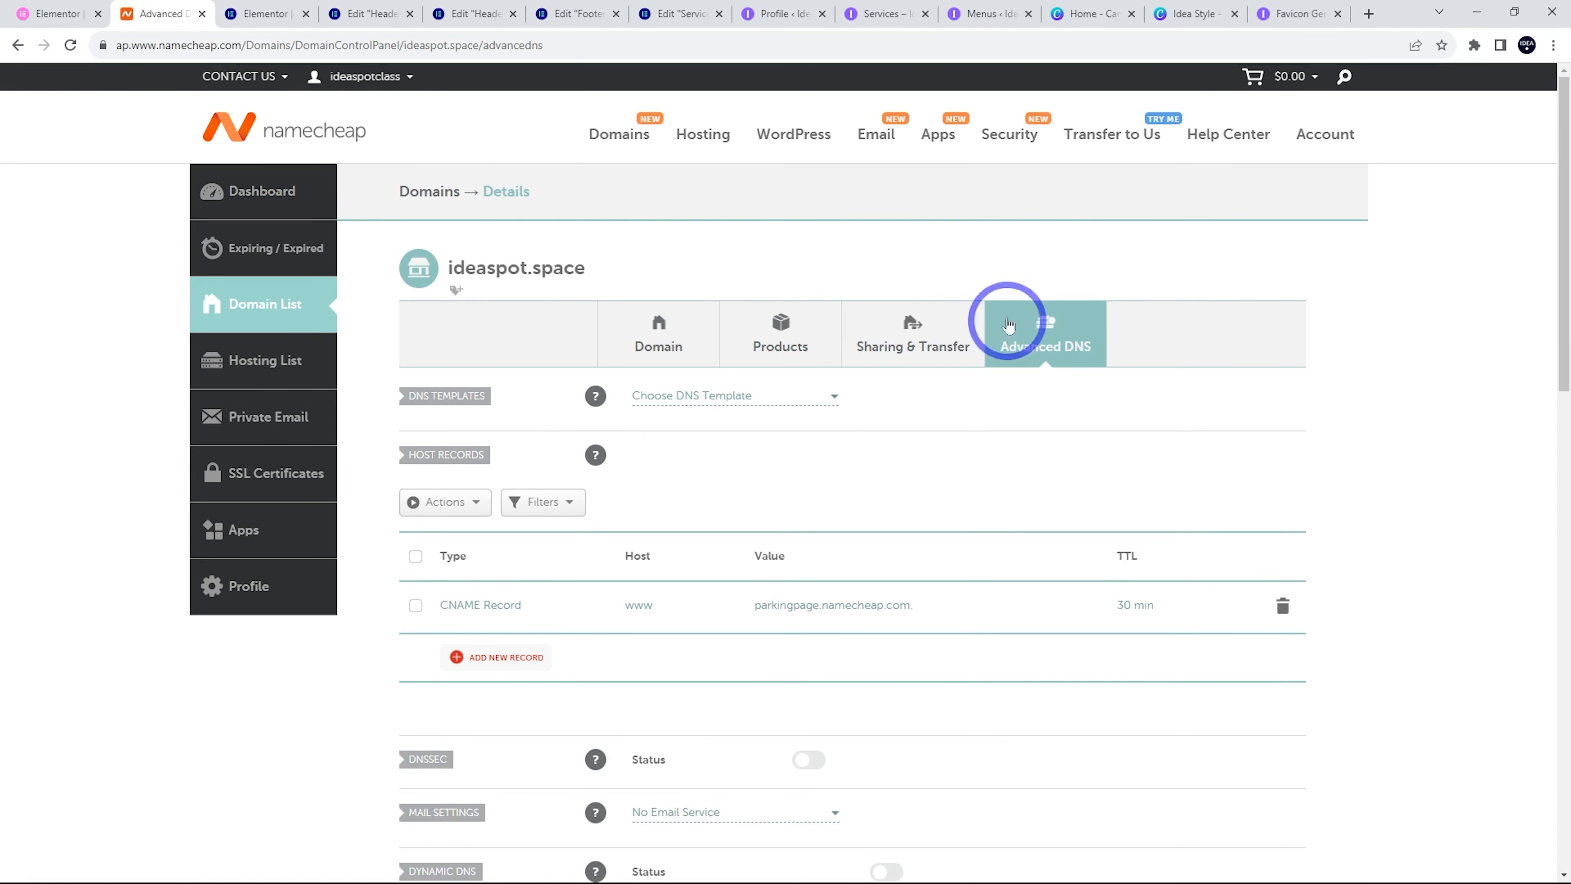
pyautogui.click(478, 659)
pyautogui.scroll(-5, 479, 659)
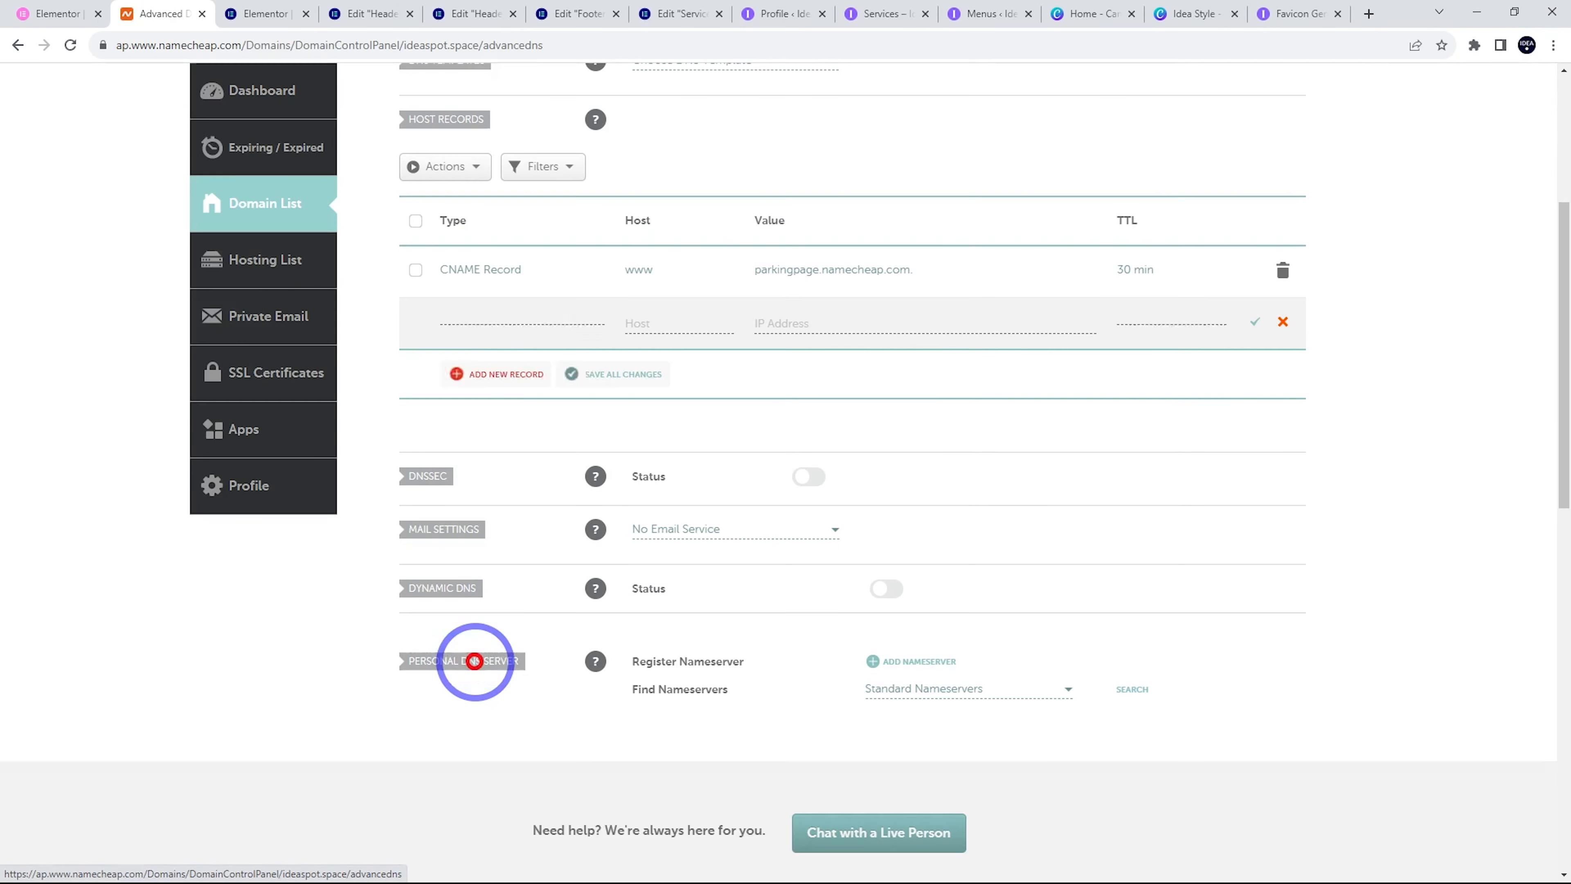
pyautogui.click(446, 340)
pyautogui.click(657, 337)
pyautogui.click(653, 320)
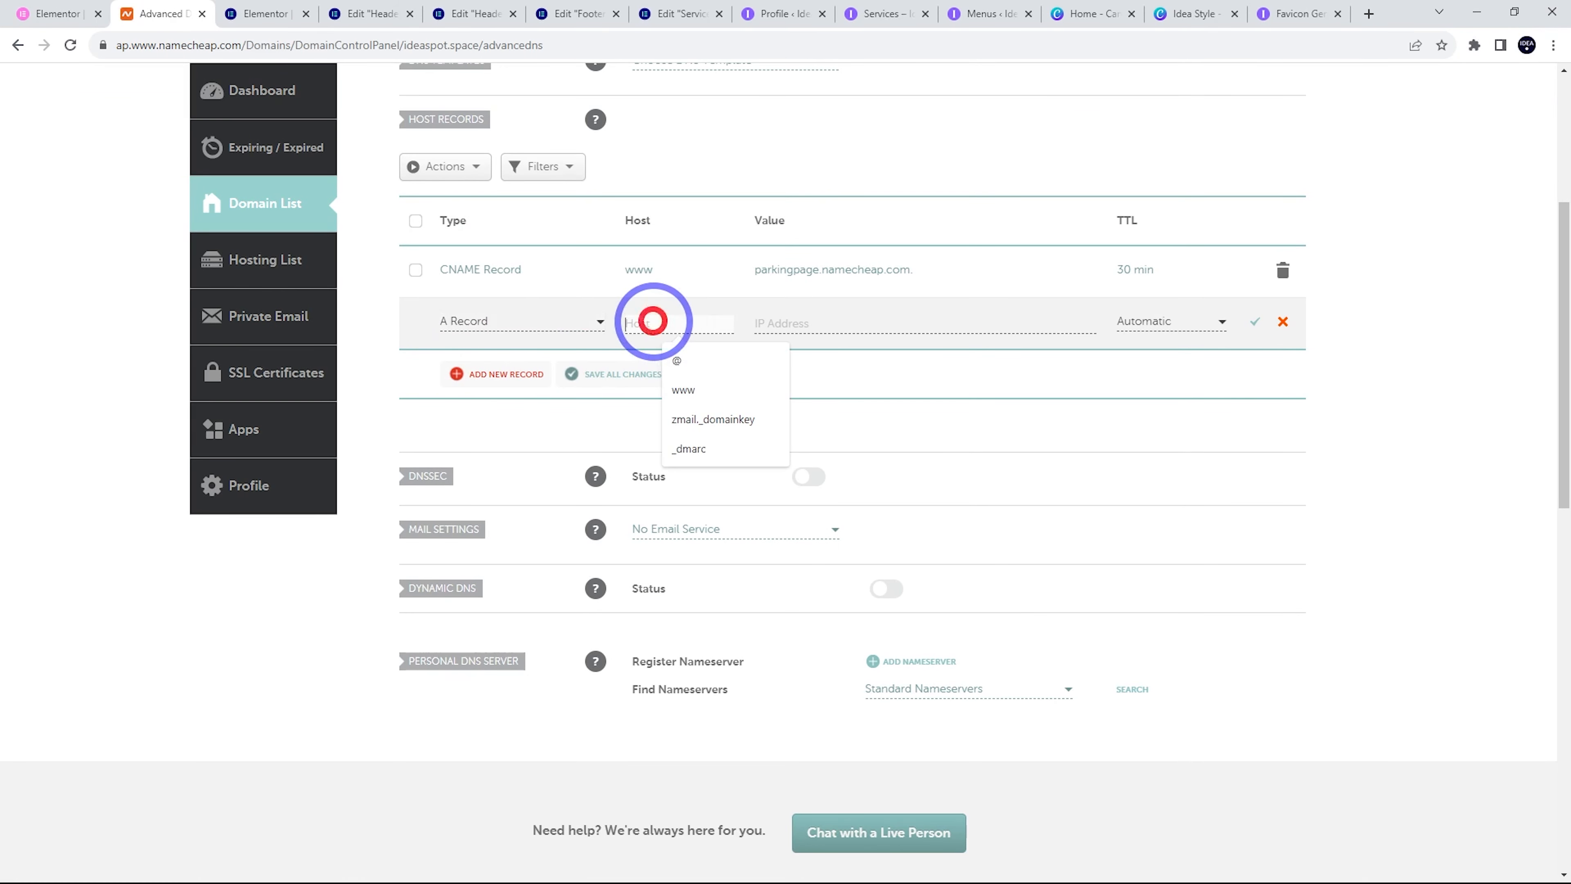
pyautogui.write('@')
pyautogui.click(767, 322)
pyautogui.hotkey('ctrl', 'v')
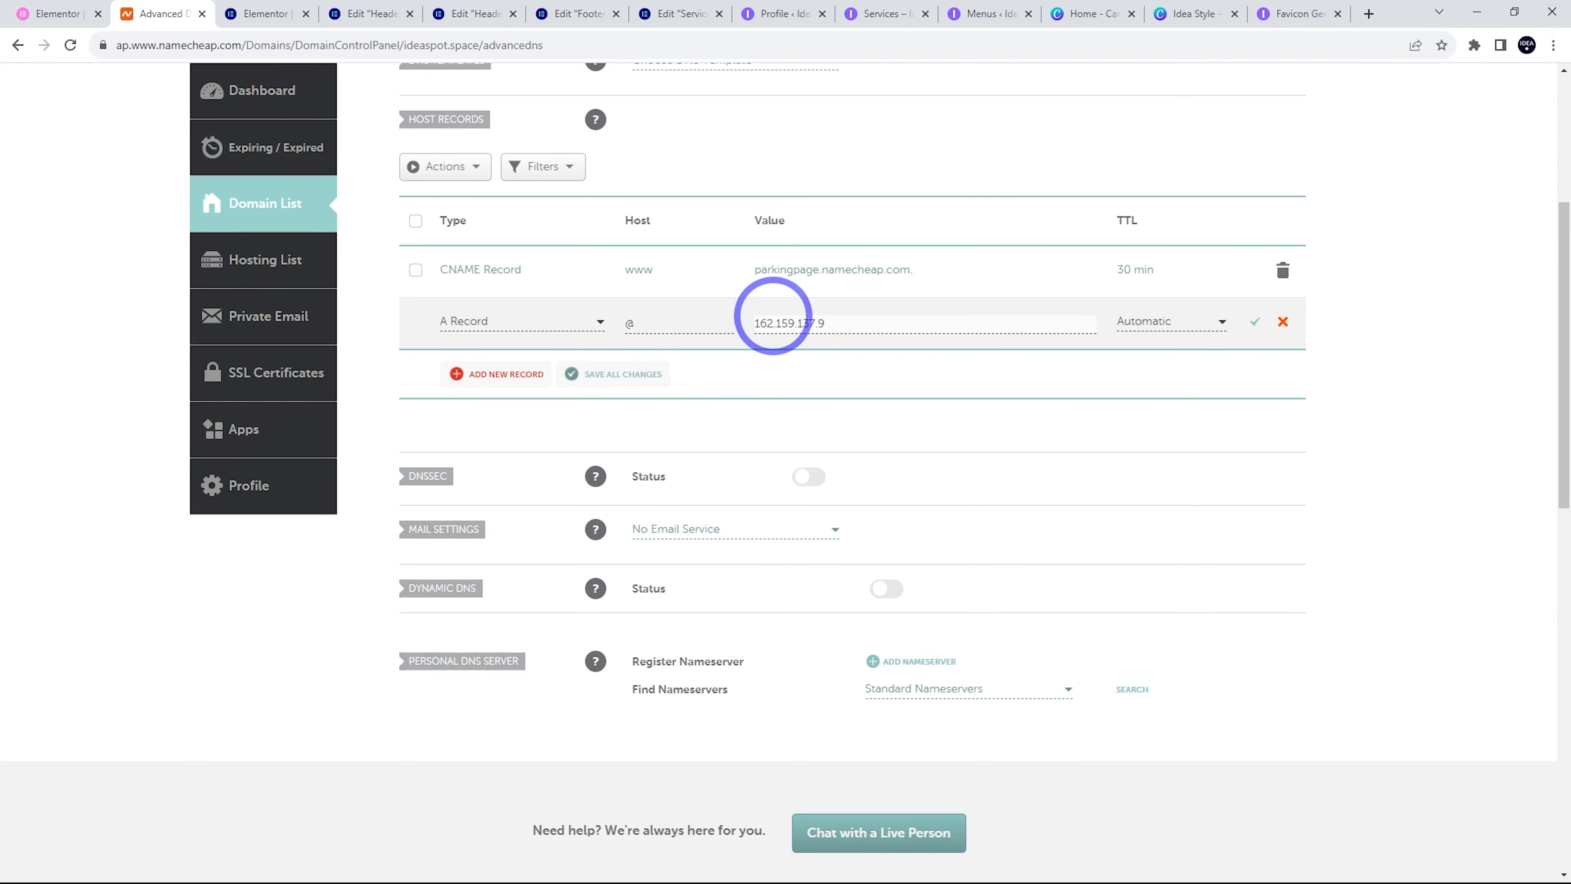
pyautogui.click(1253, 323)
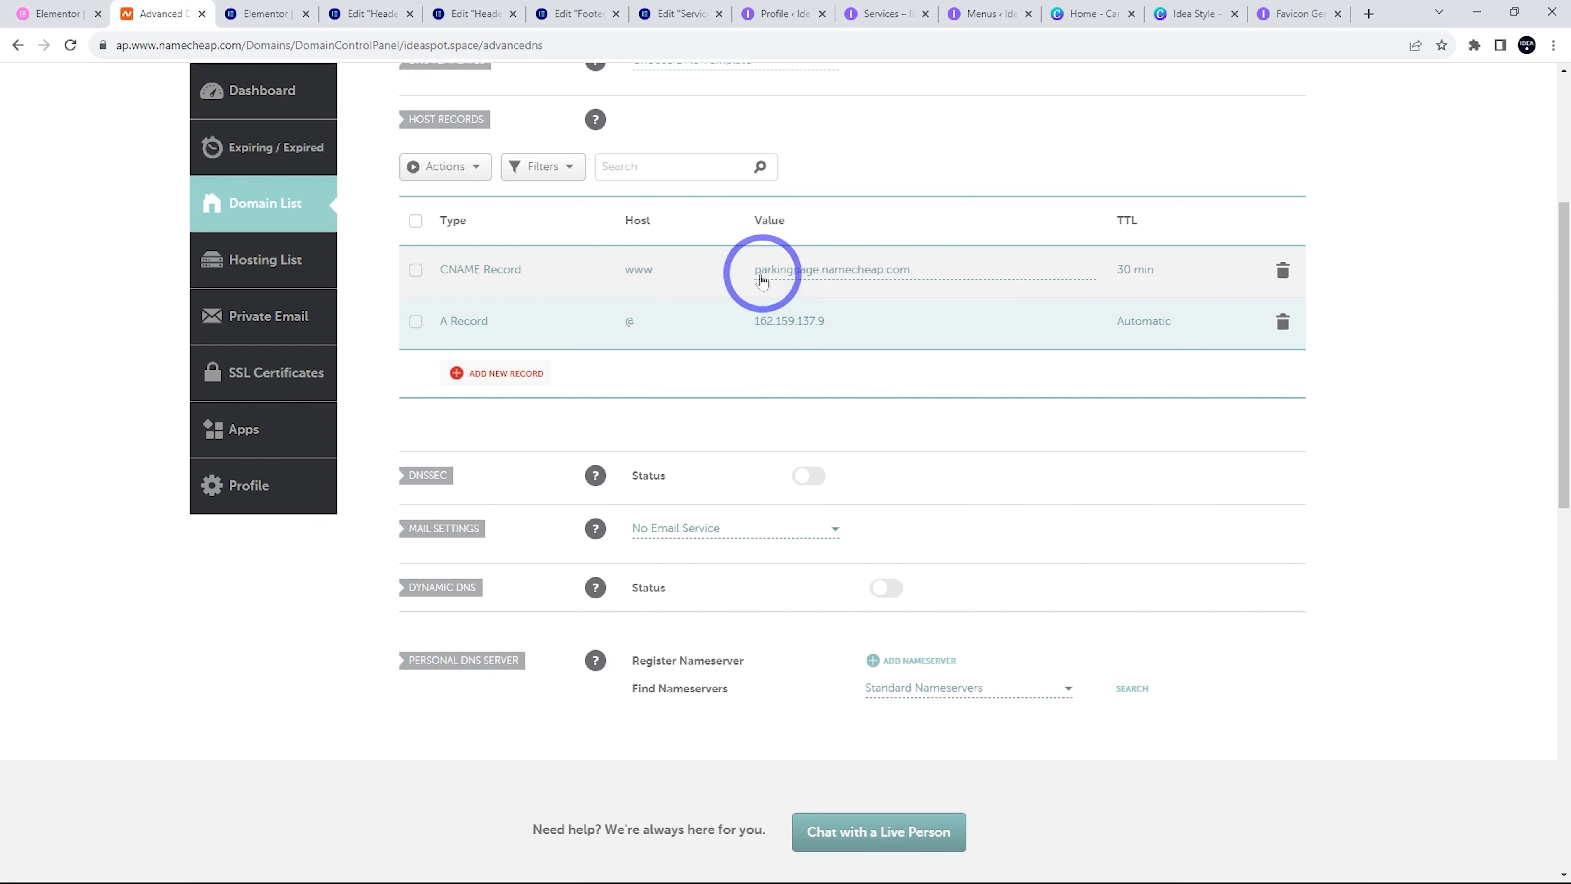
# Delete the parkingpage.namecheap.com CNAME record in Namecheap and copy the CNAME value from Elementor's guide
pyautogui.click(1283, 269)
pyautogui.click(1213, 350)
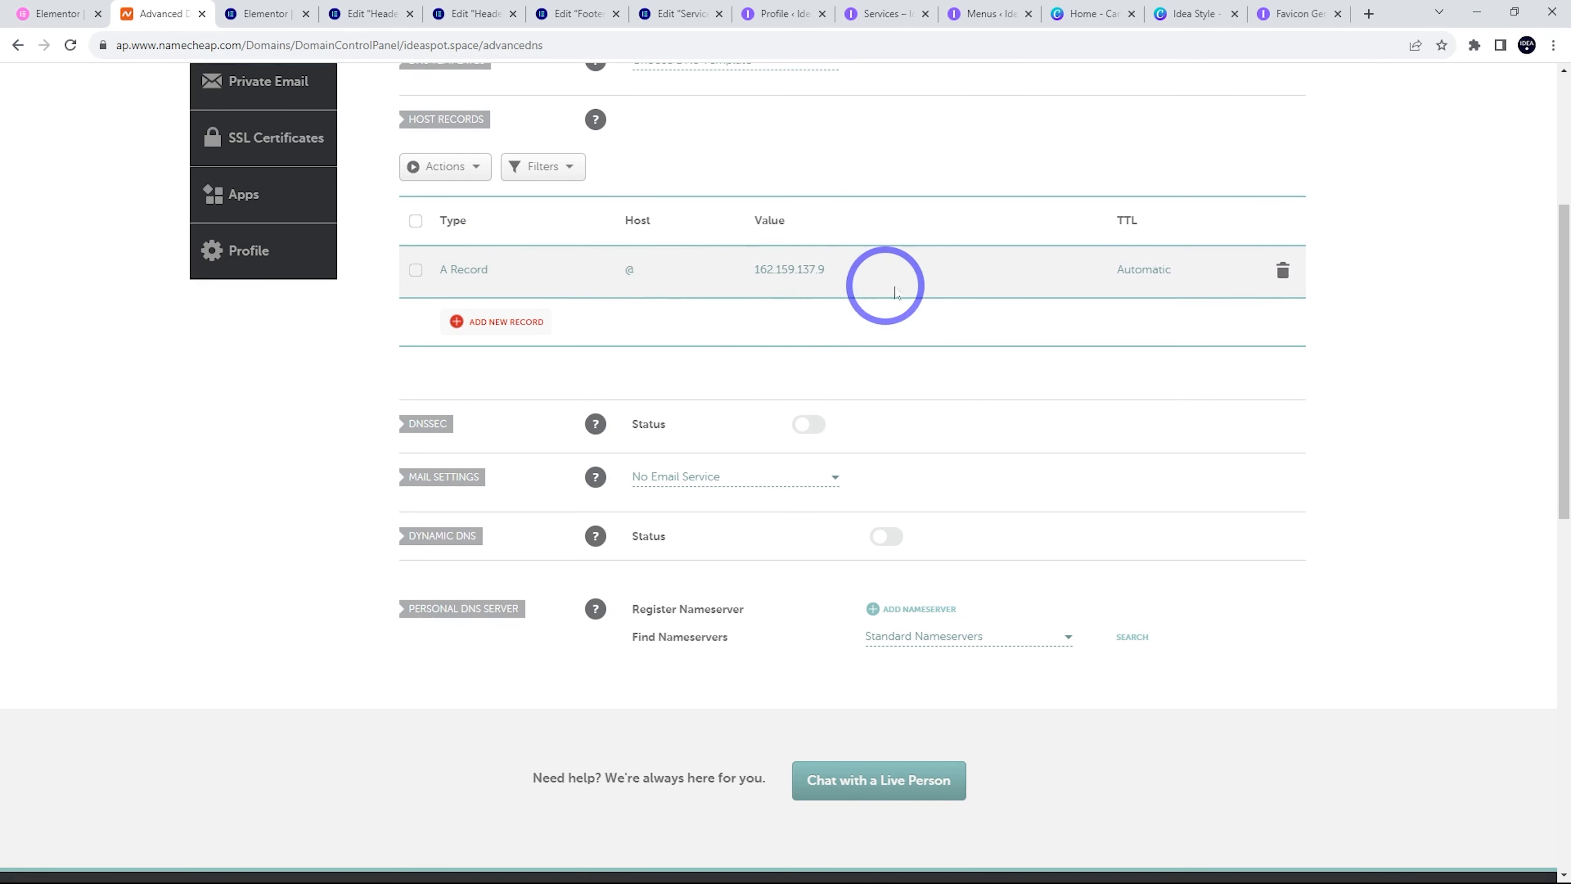
pyautogui.click(55, 14)
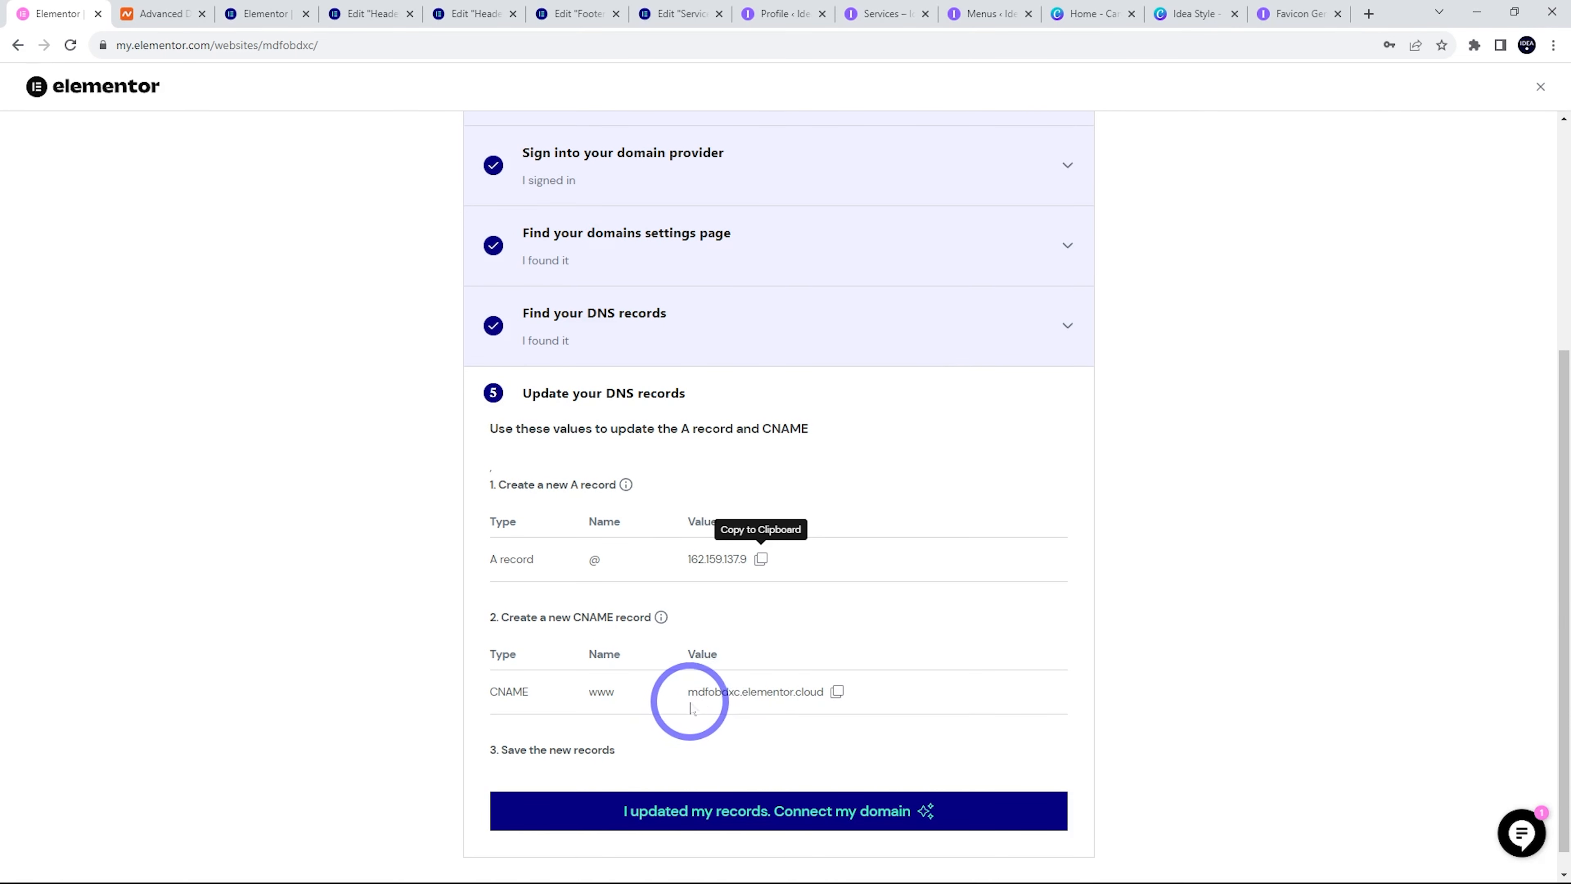
pyautogui.click(837, 692)
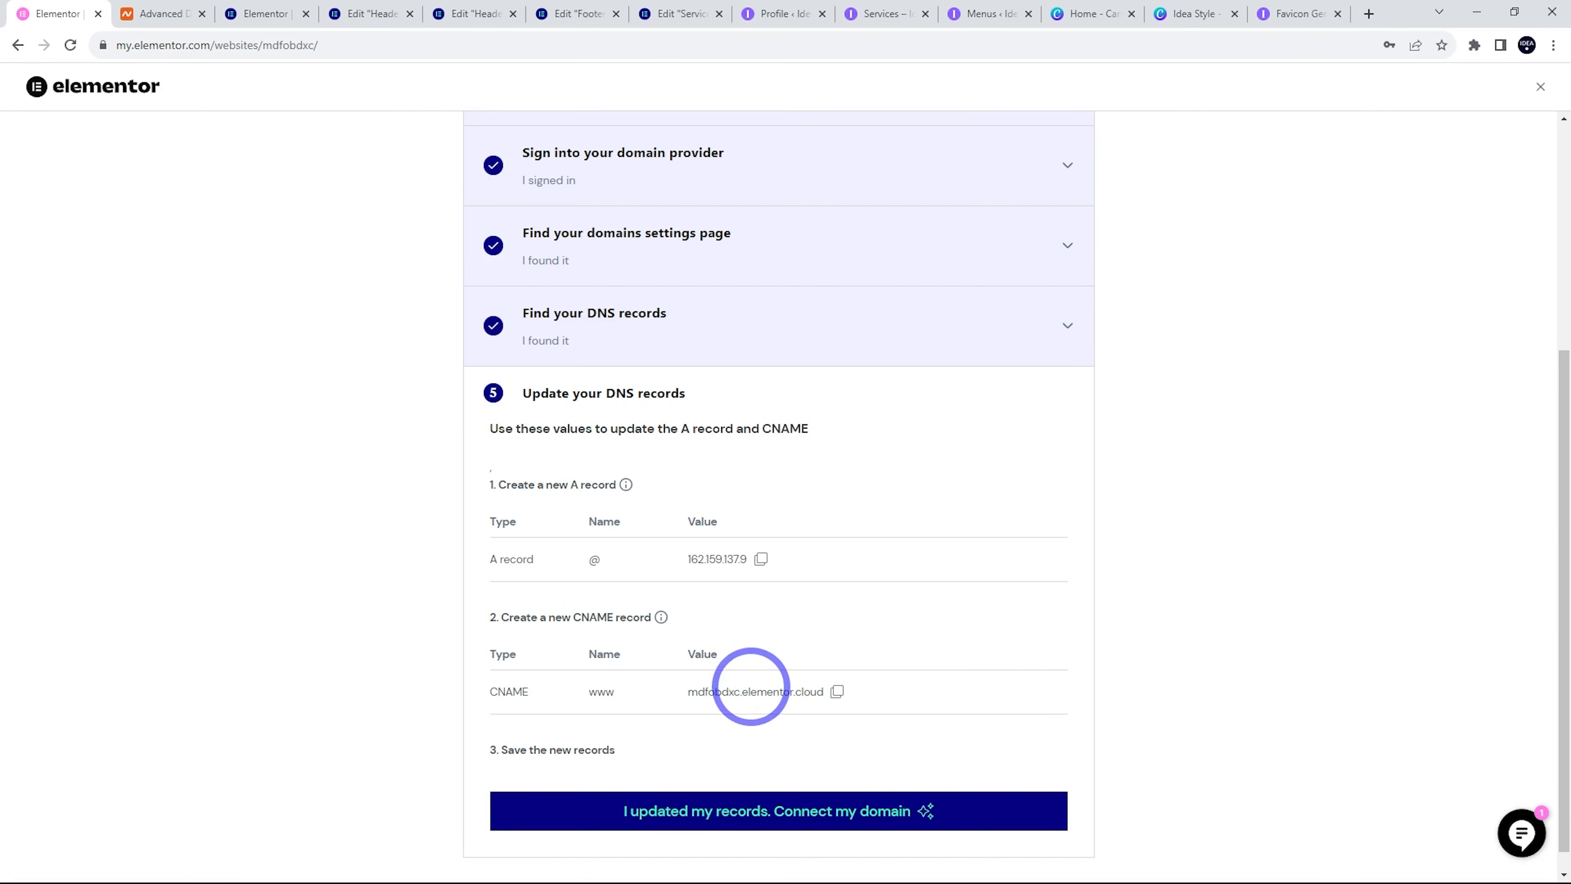
# Add a CNAME Record in Namecheap with host www and value mdfobdxc.elementor.cloud, and save it
pyautogui.click(158, 21)
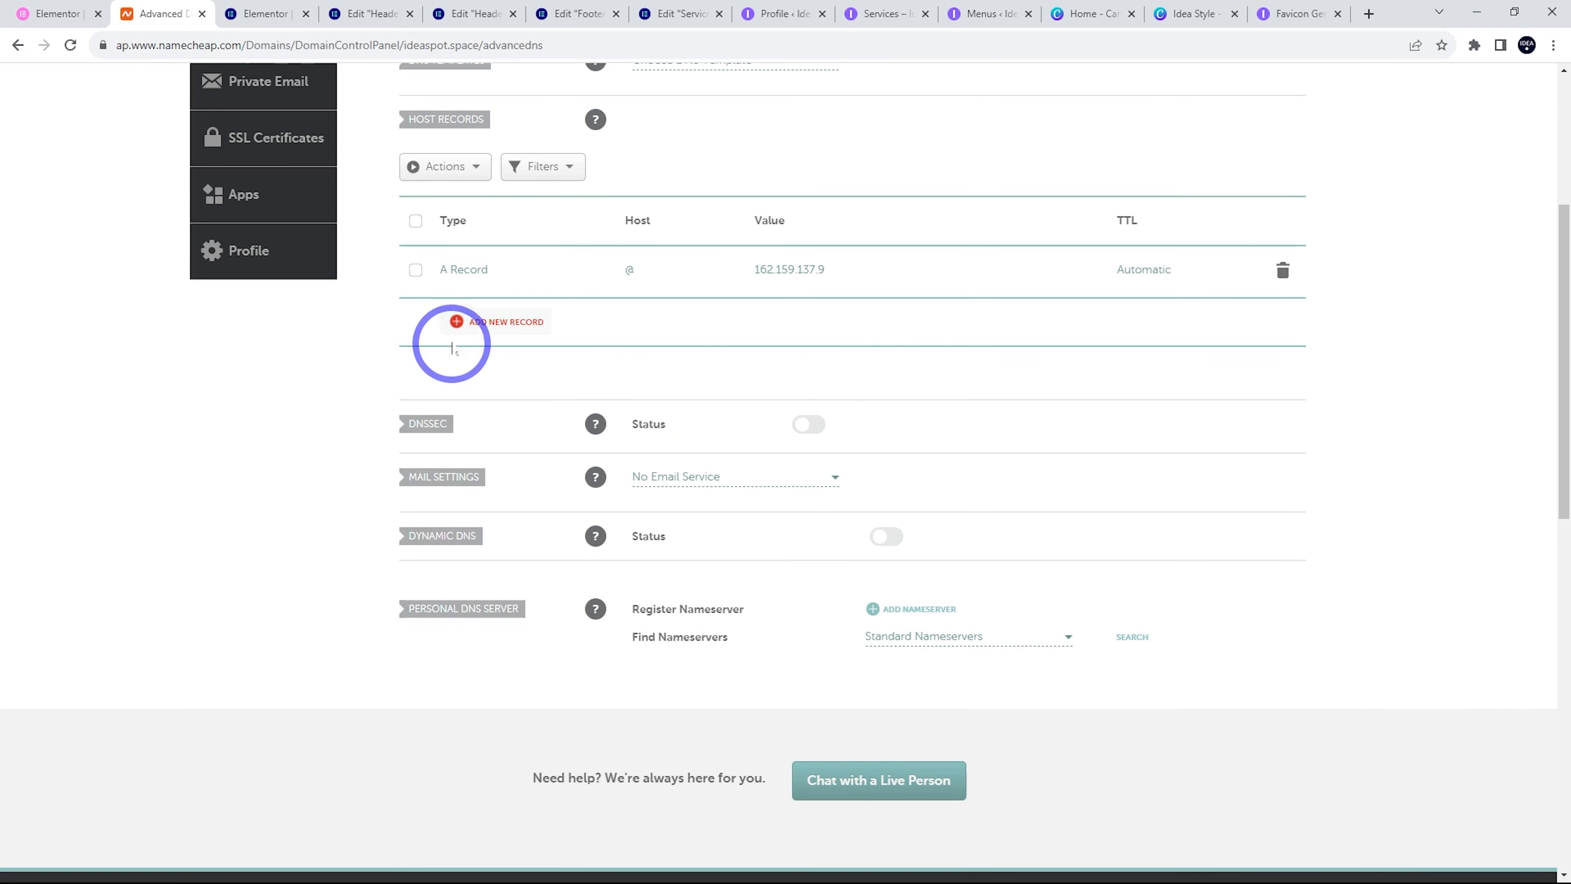
pyautogui.click(451, 329)
pyautogui.click(455, 322)
pyautogui.scroll(-3, 532, 409)
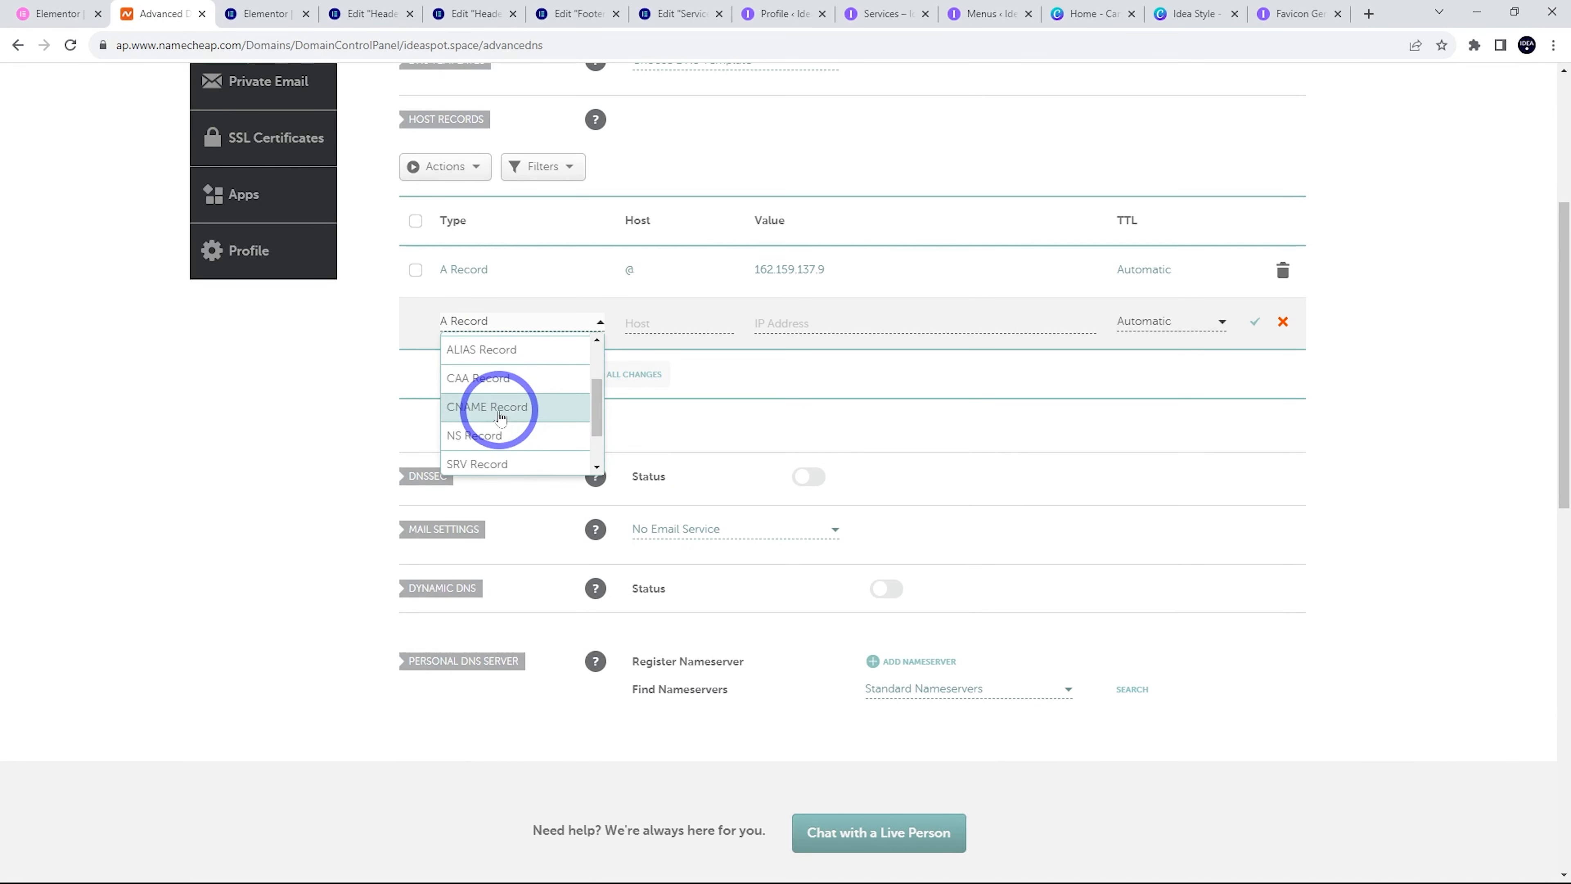
pyautogui.click(494, 408)
pyautogui.click(663, 324)
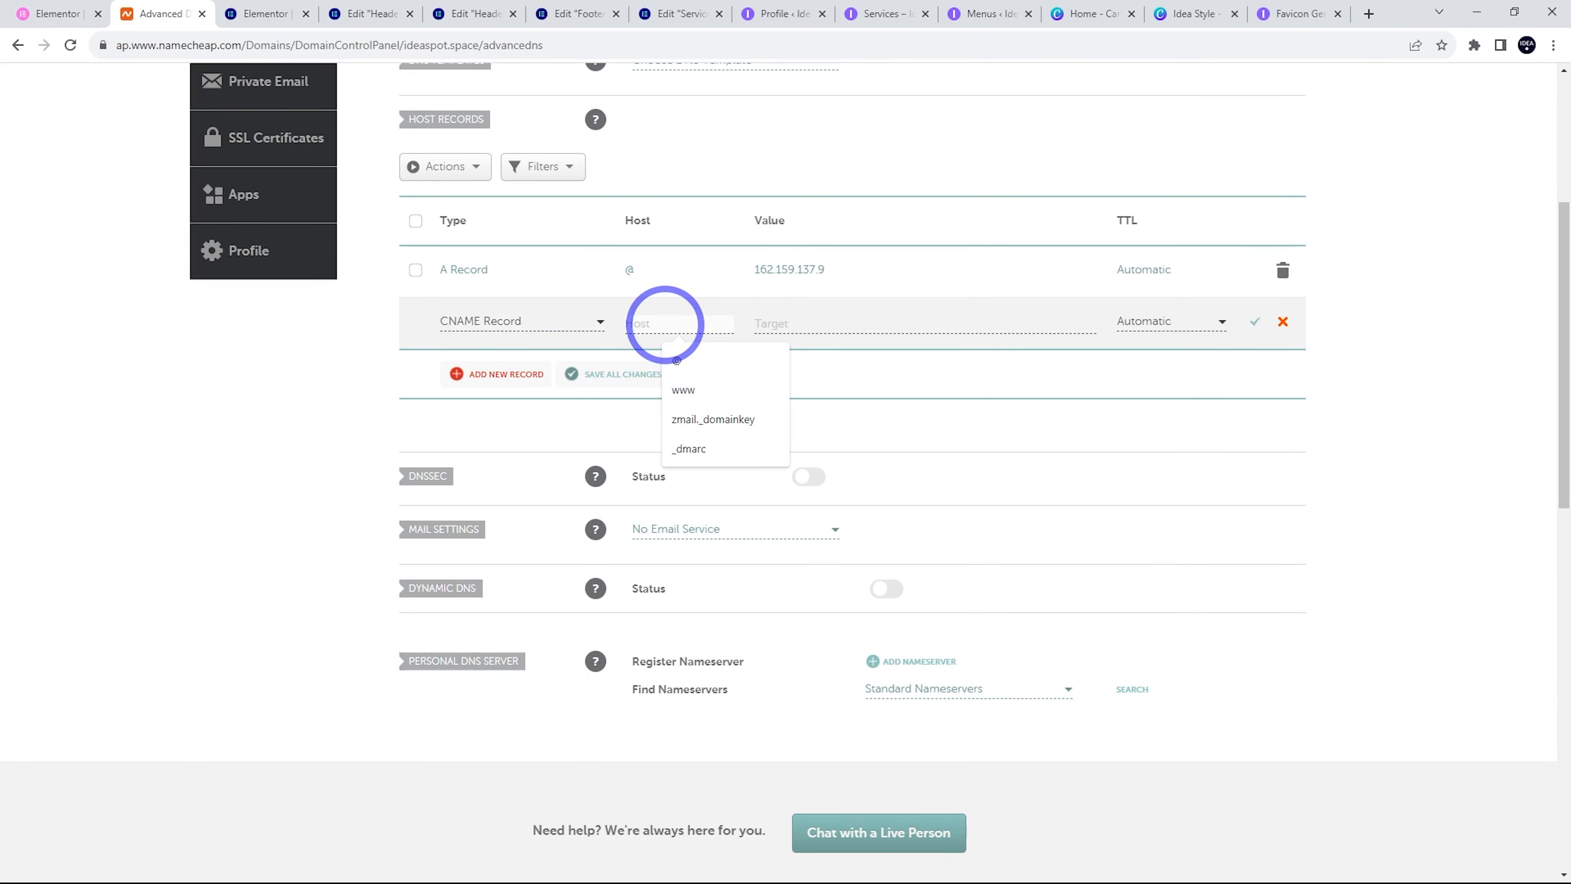
pyautogui.write('www')
pyautogui.click(768, 324)
pyautogui.hotkey('ctrl', 'v')
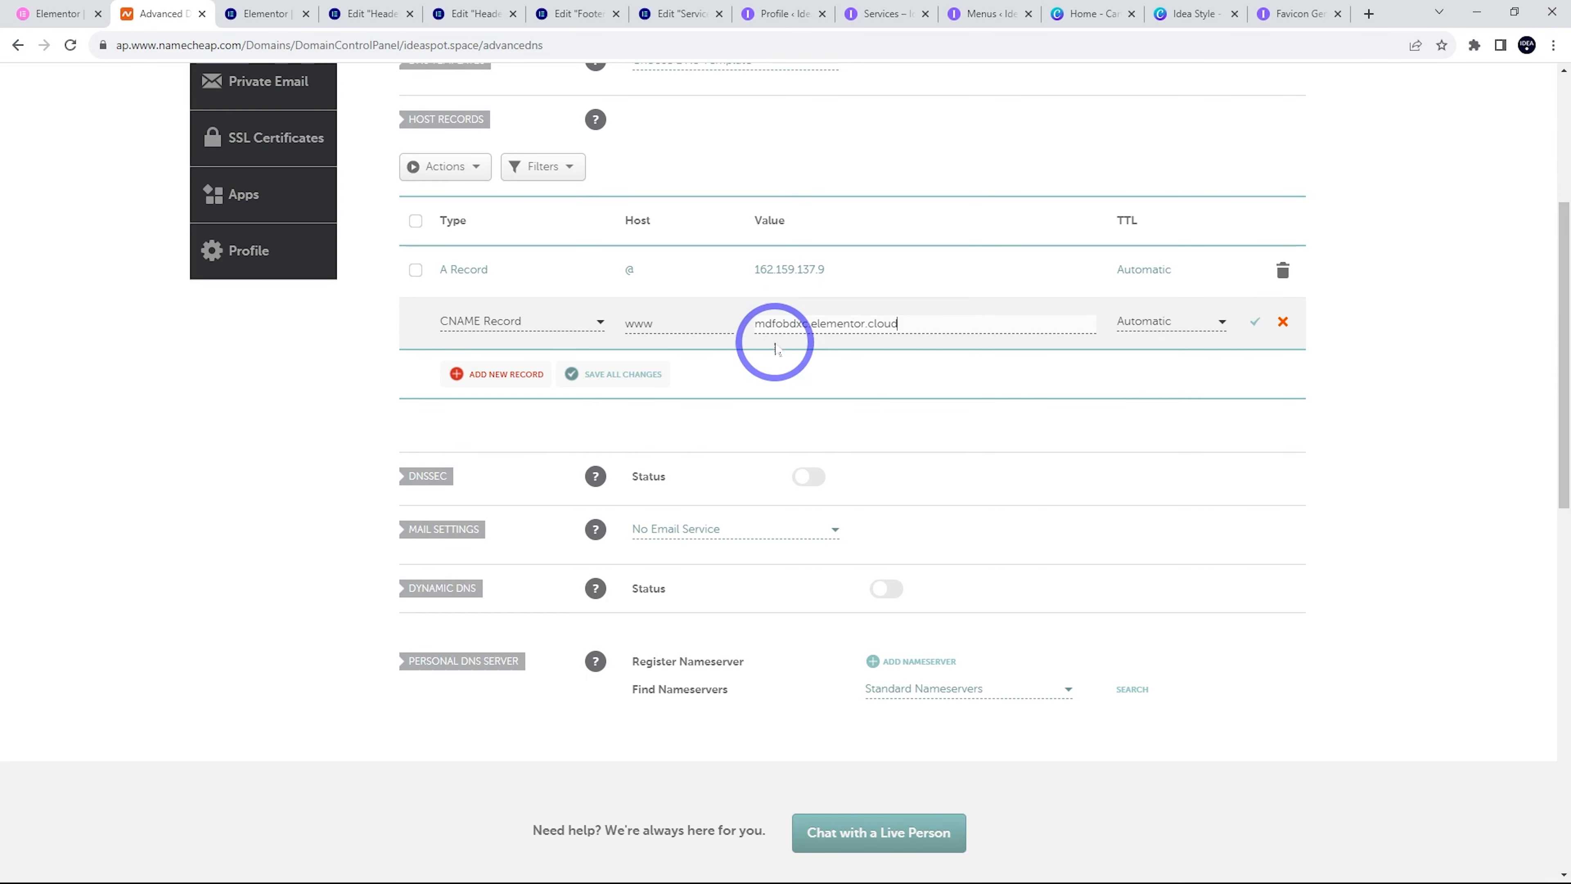
pyautogui.click(1254, 333)
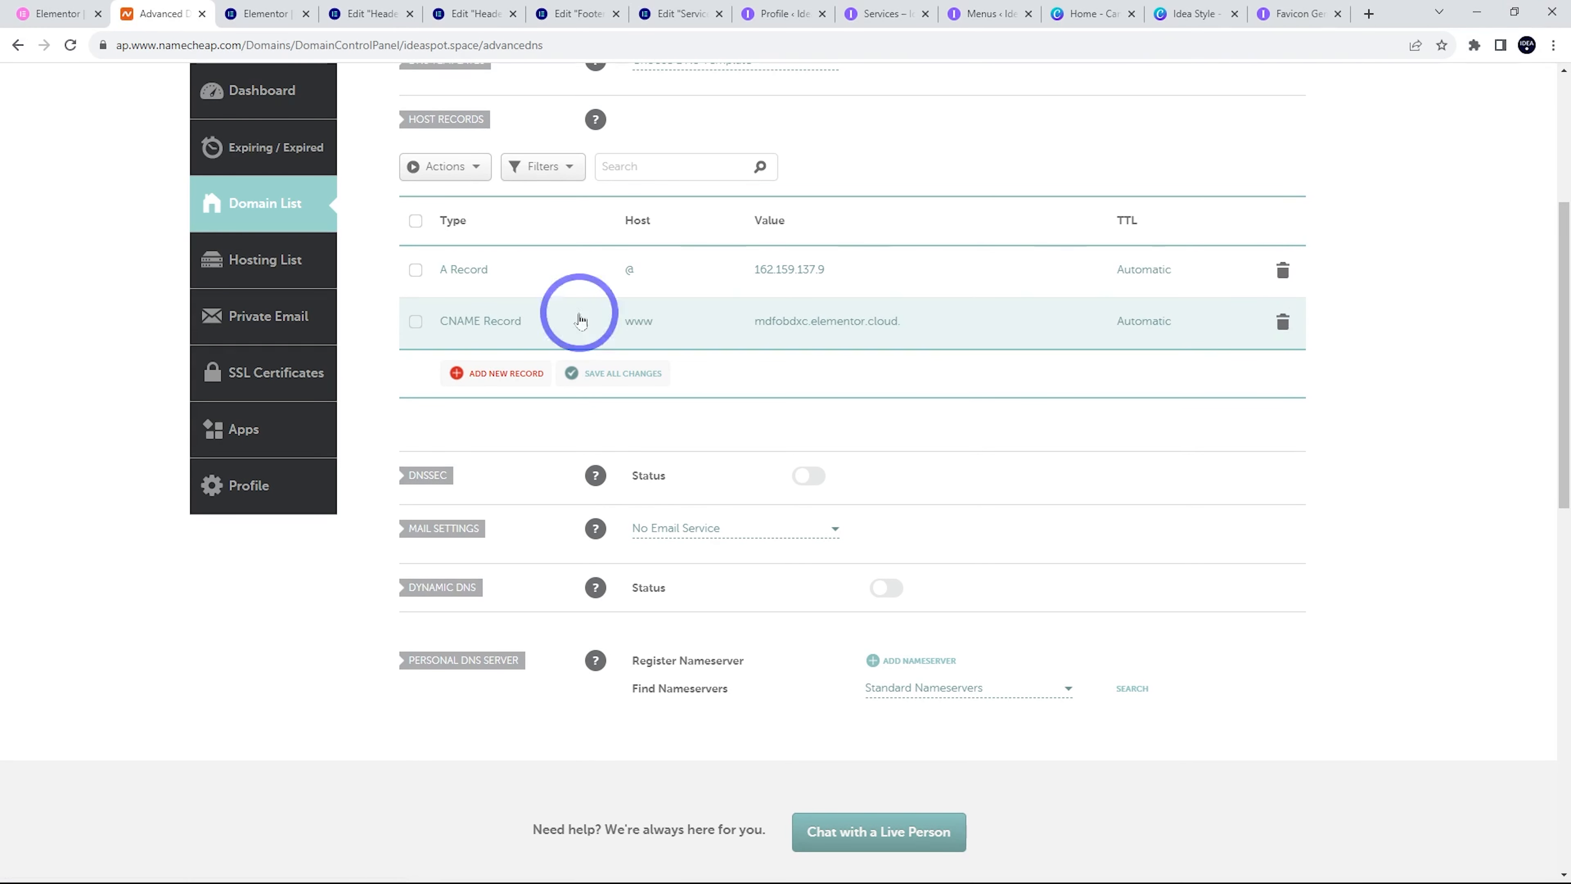
# Return to Elementor's guide, confirm that the DNS records are updated and connect the domain
pyautogui.click(46, 14)
pyautogui.scroll(-1, 1020, 527)
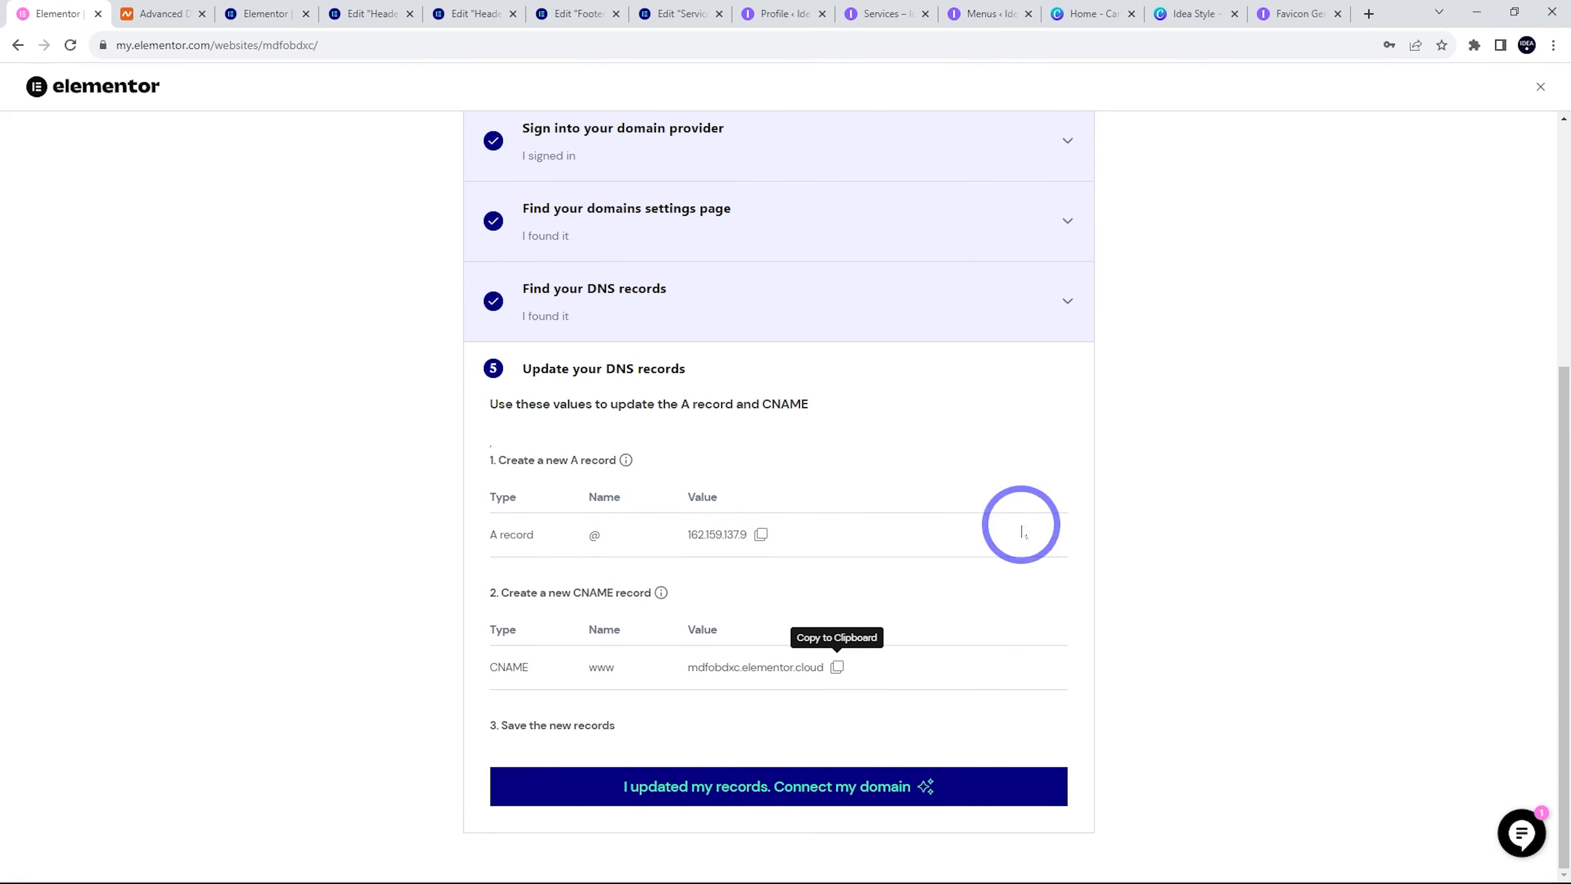
pyautogui.click(713, 791)
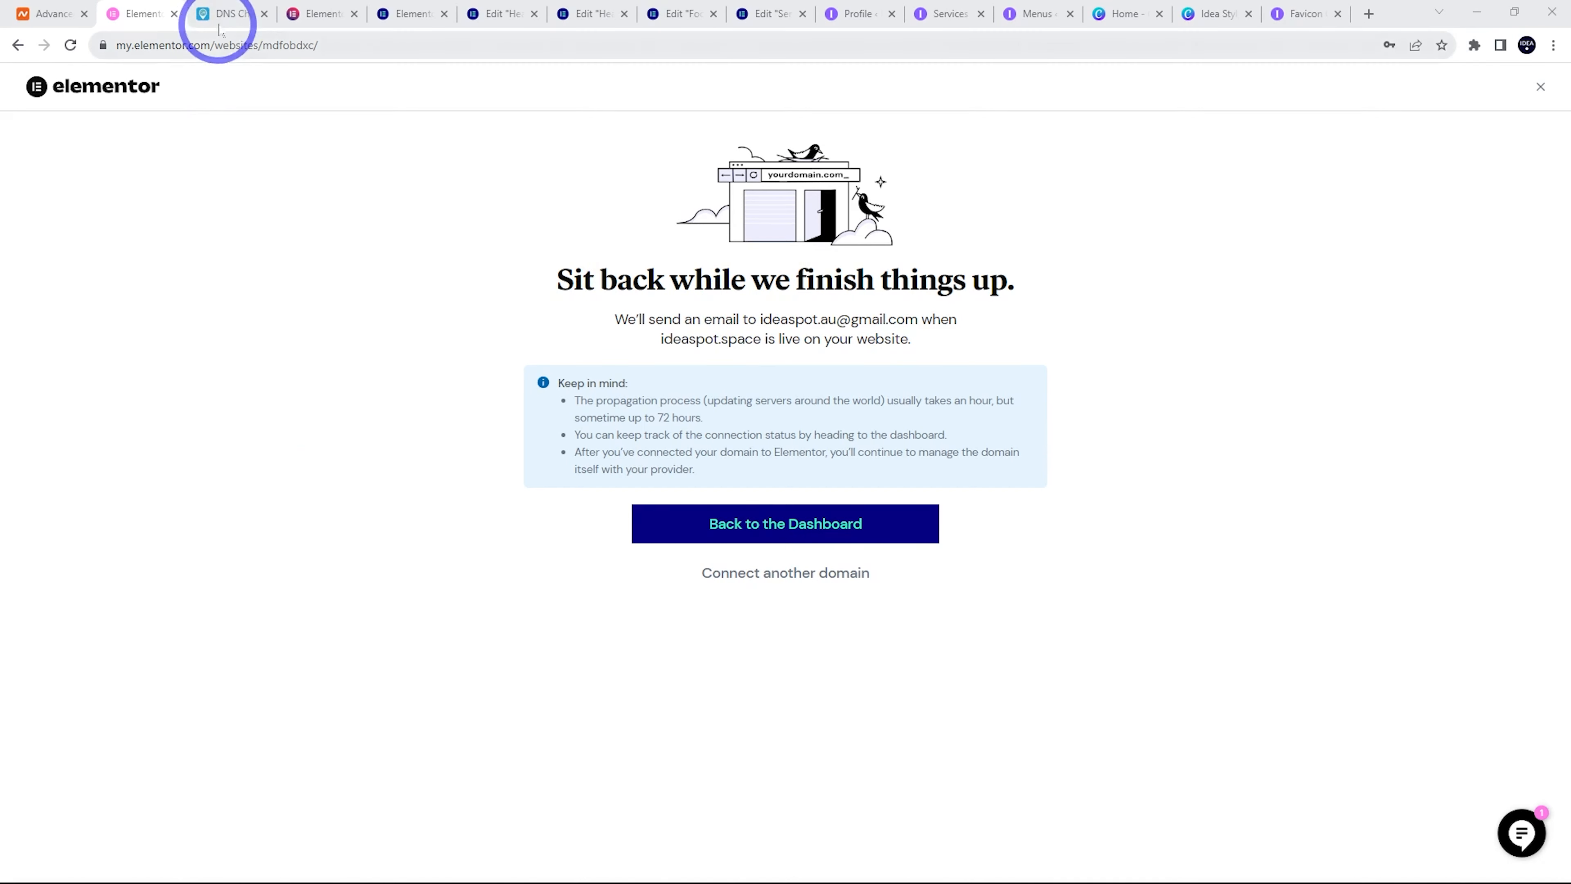
# Check the A record propagation of ideaspot.space in DNS Checker and compare it with the A record value in Namecheap
pyautogui.click(226, 13)
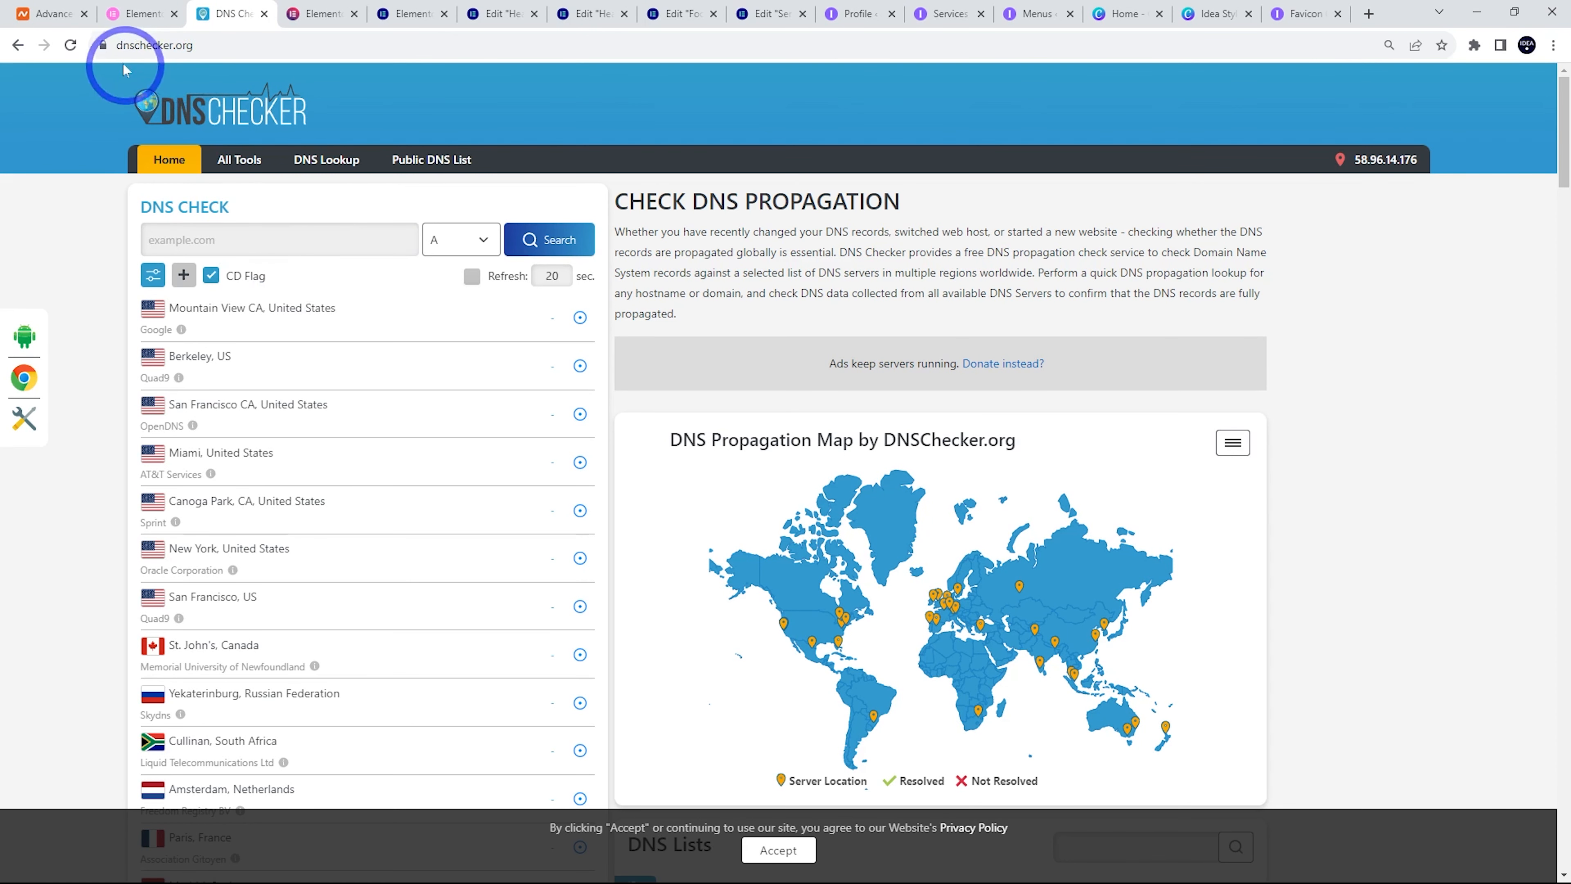
pyautogui.hotkey('ctrl', 'v')
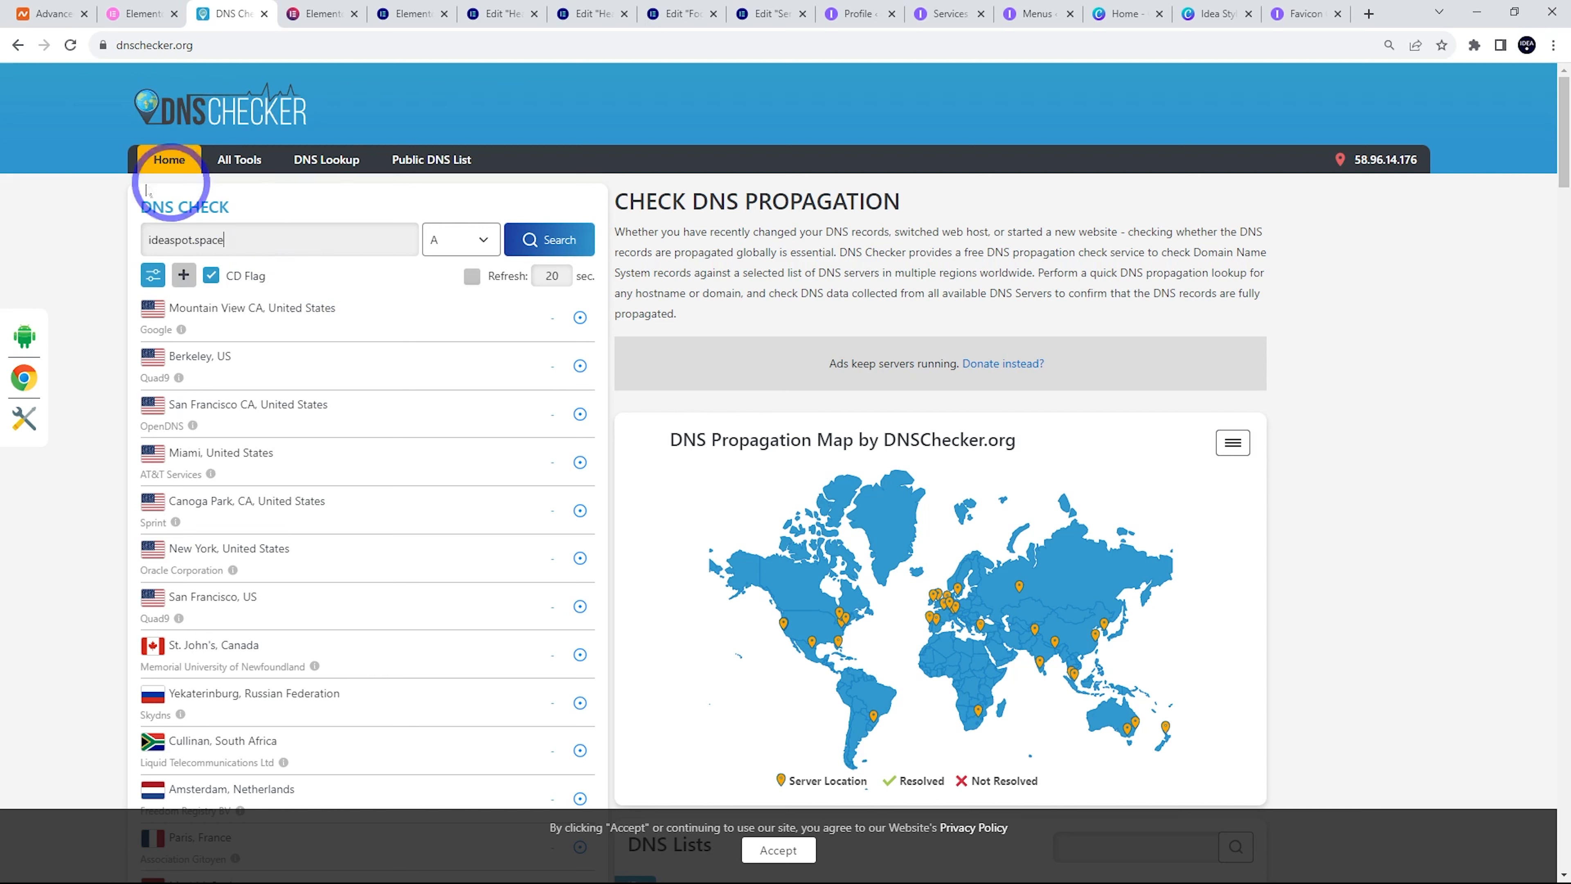
pyautogui.click(548, 239)
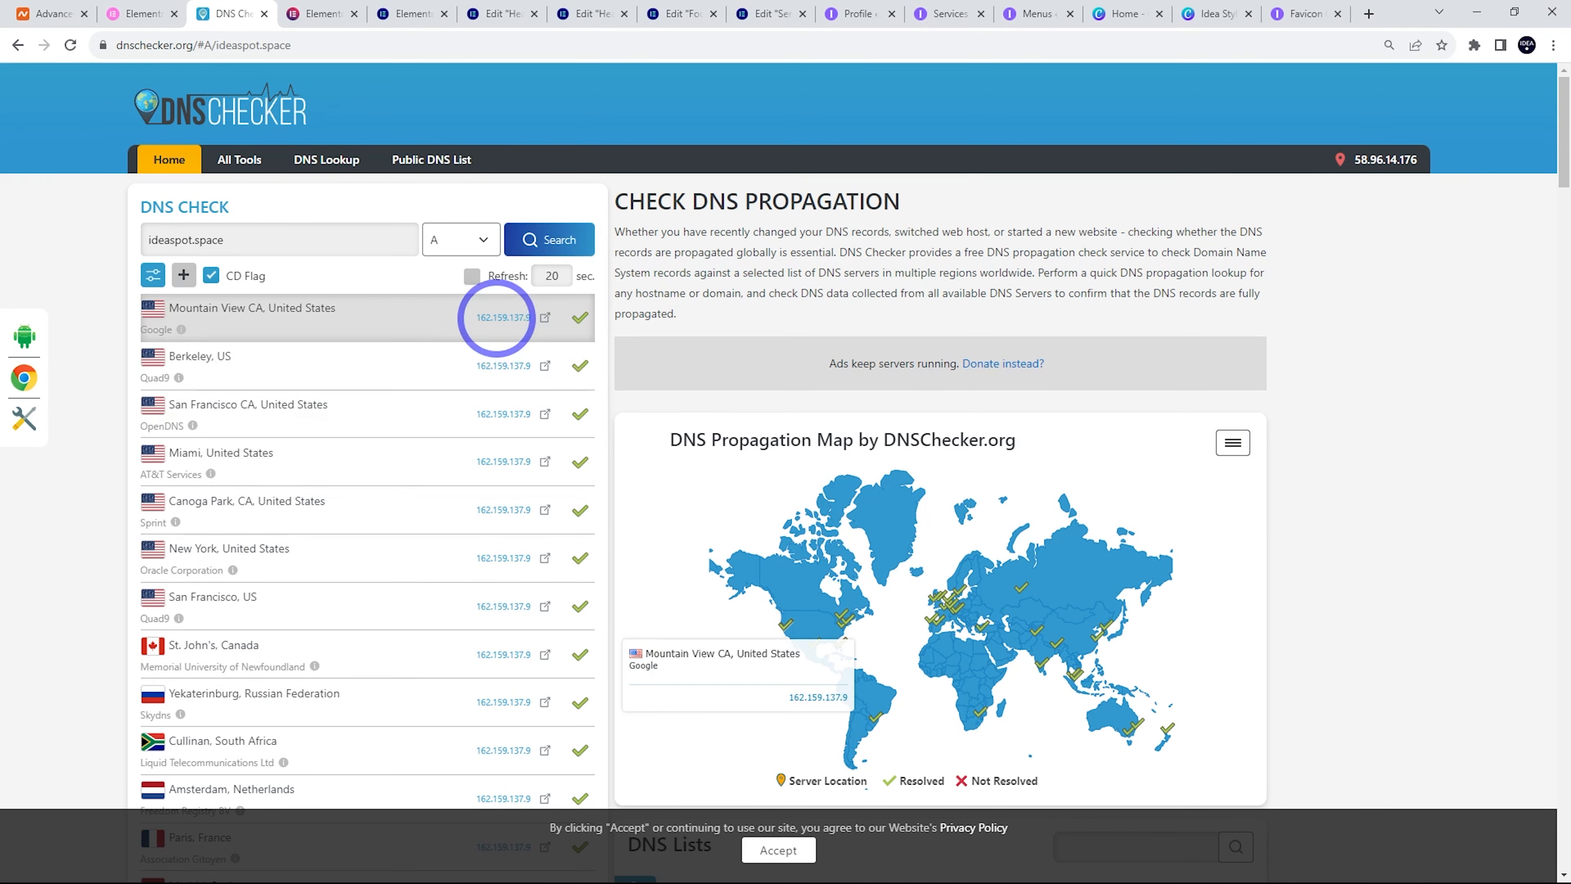
pyautogui.click(49, 14)
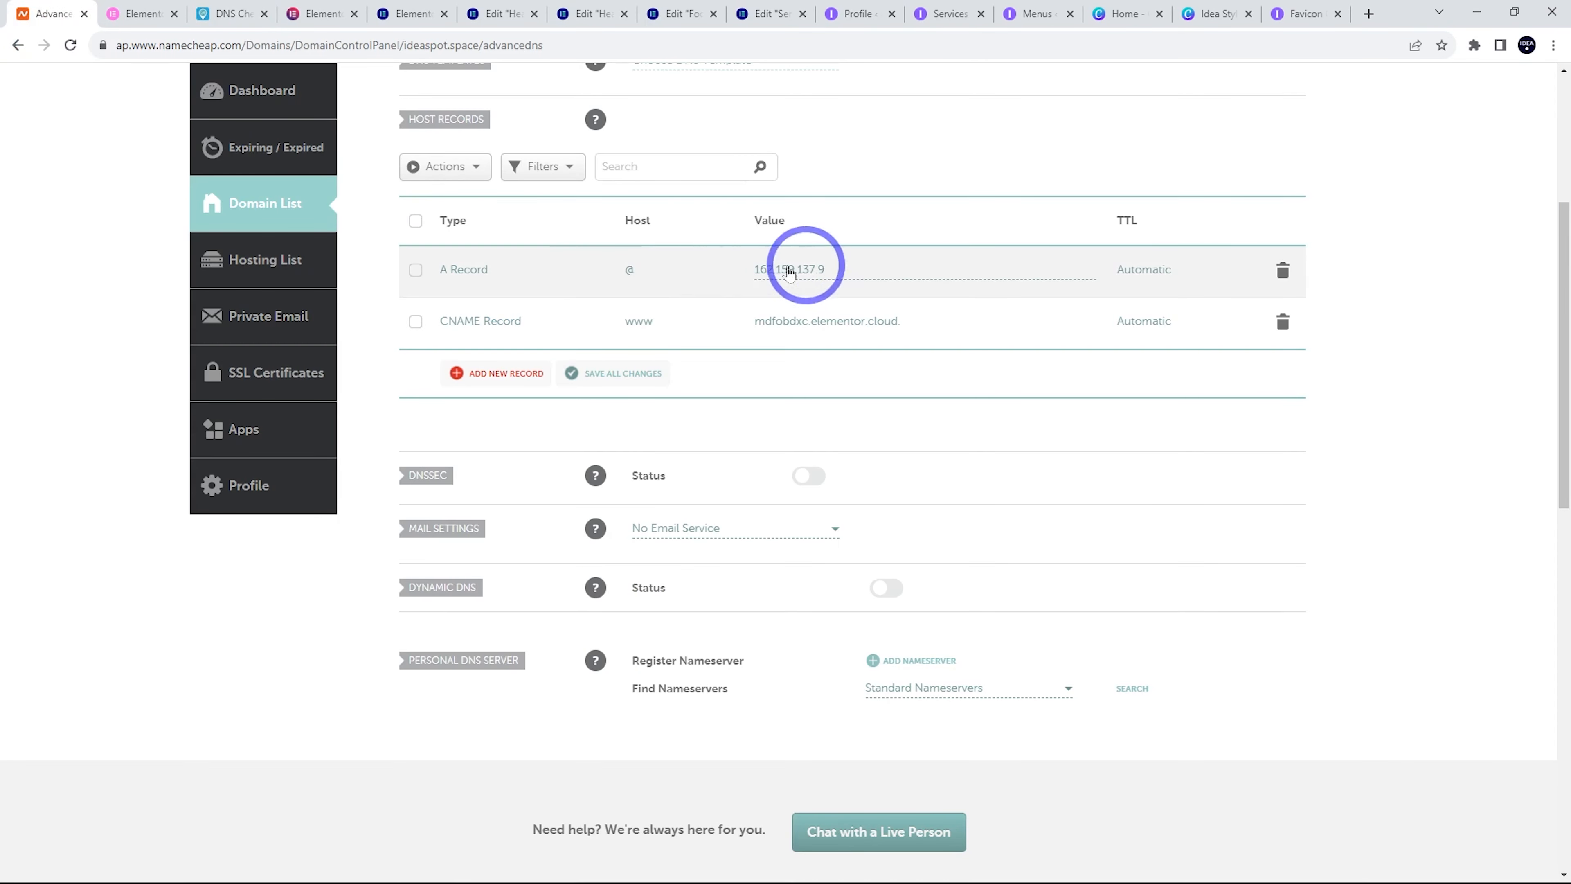
pyautogui.click(229, 13)
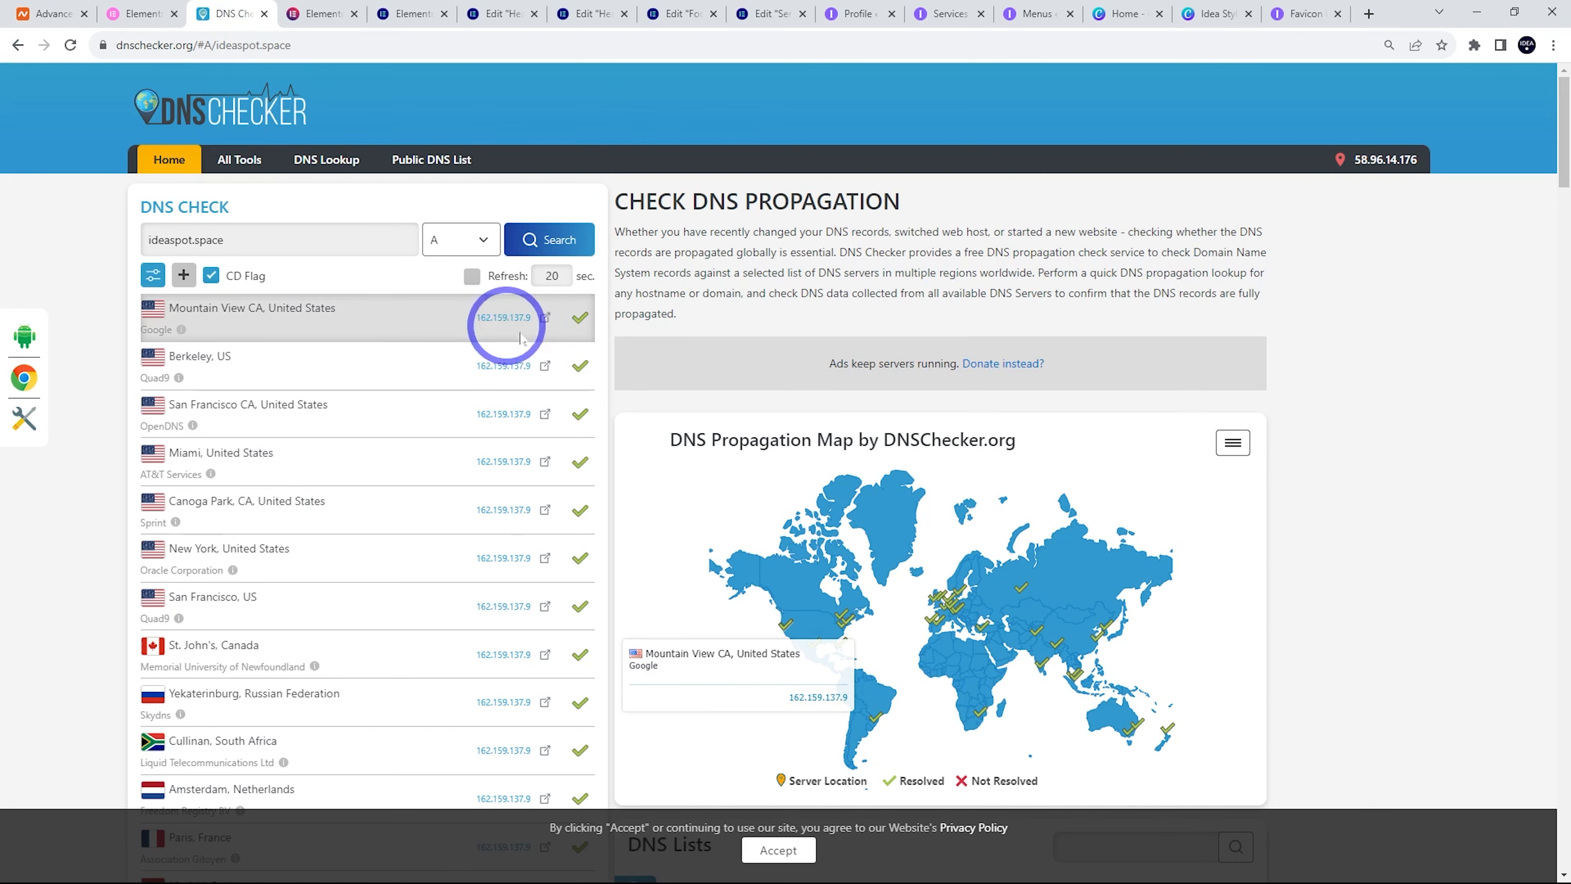
pyautogui.scroll(-6, 401, 525)
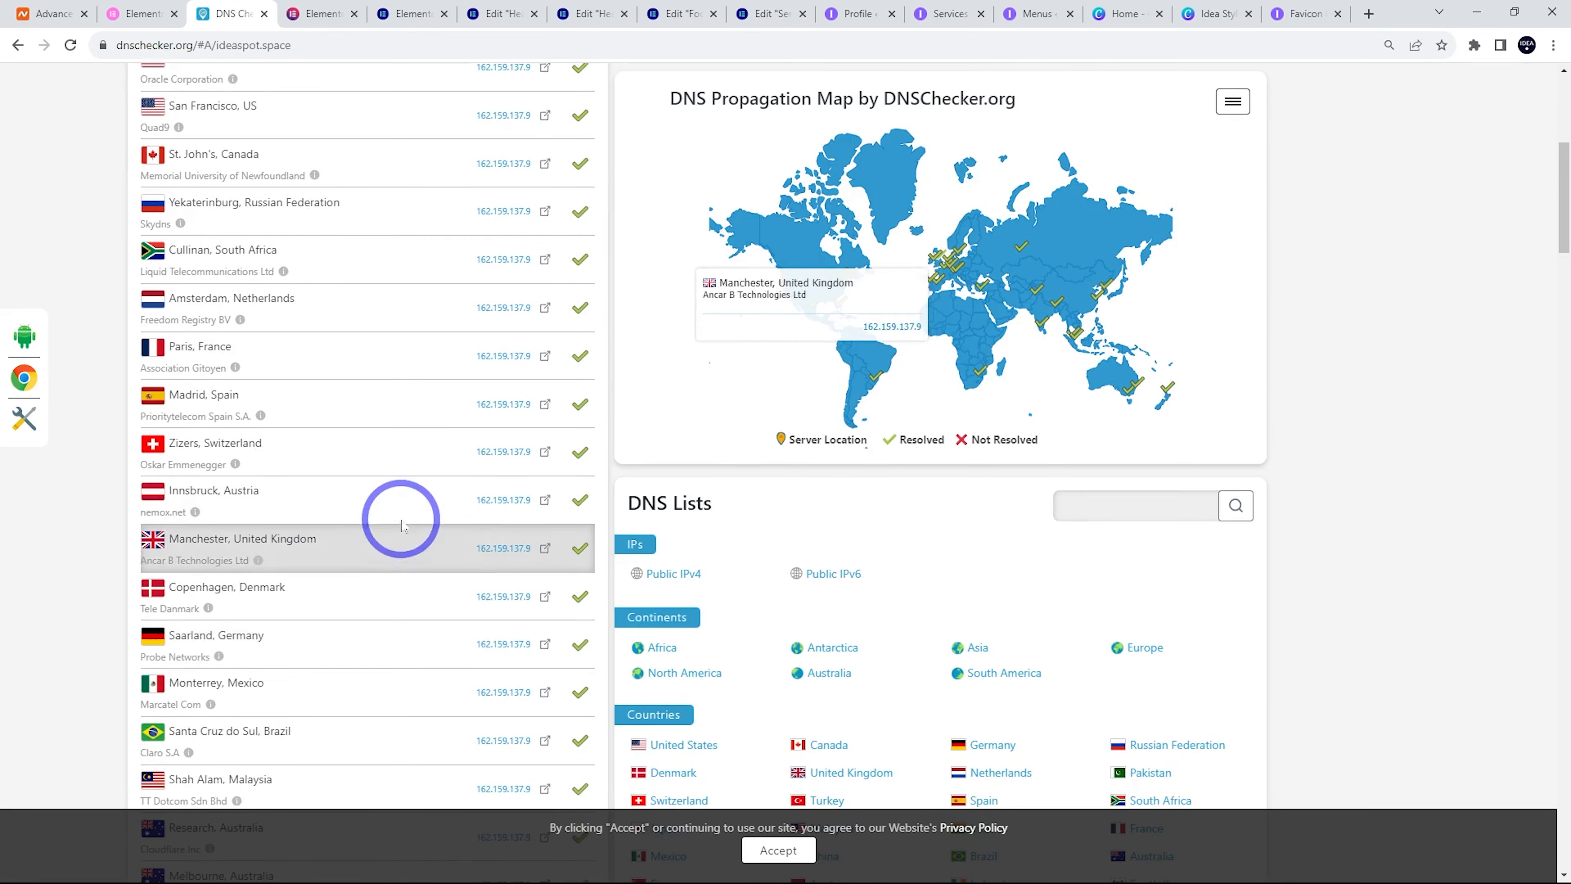
pyautogui.scroll(8, 402, 525)
# Go back to the IdeaSpot dashboard in Elementor and visit ideaspot.space in a new browser tab
pyautogui.click(118, 14)
pyautogui.click(704, 529)
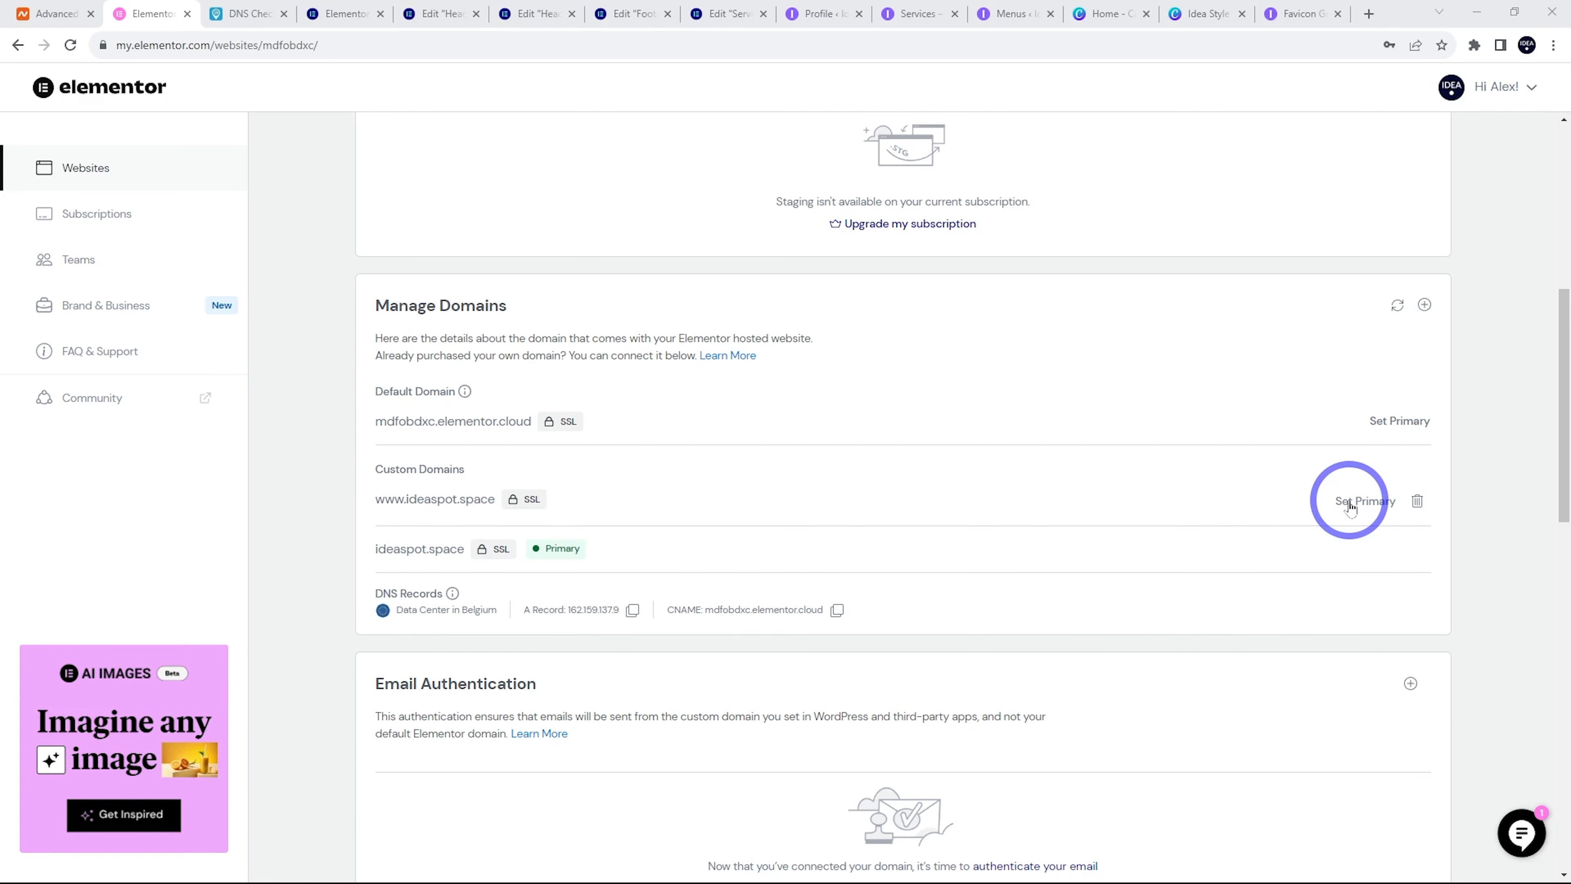
pyautogui.rightClick(156, 13)
pyautogui.click(186, 22)
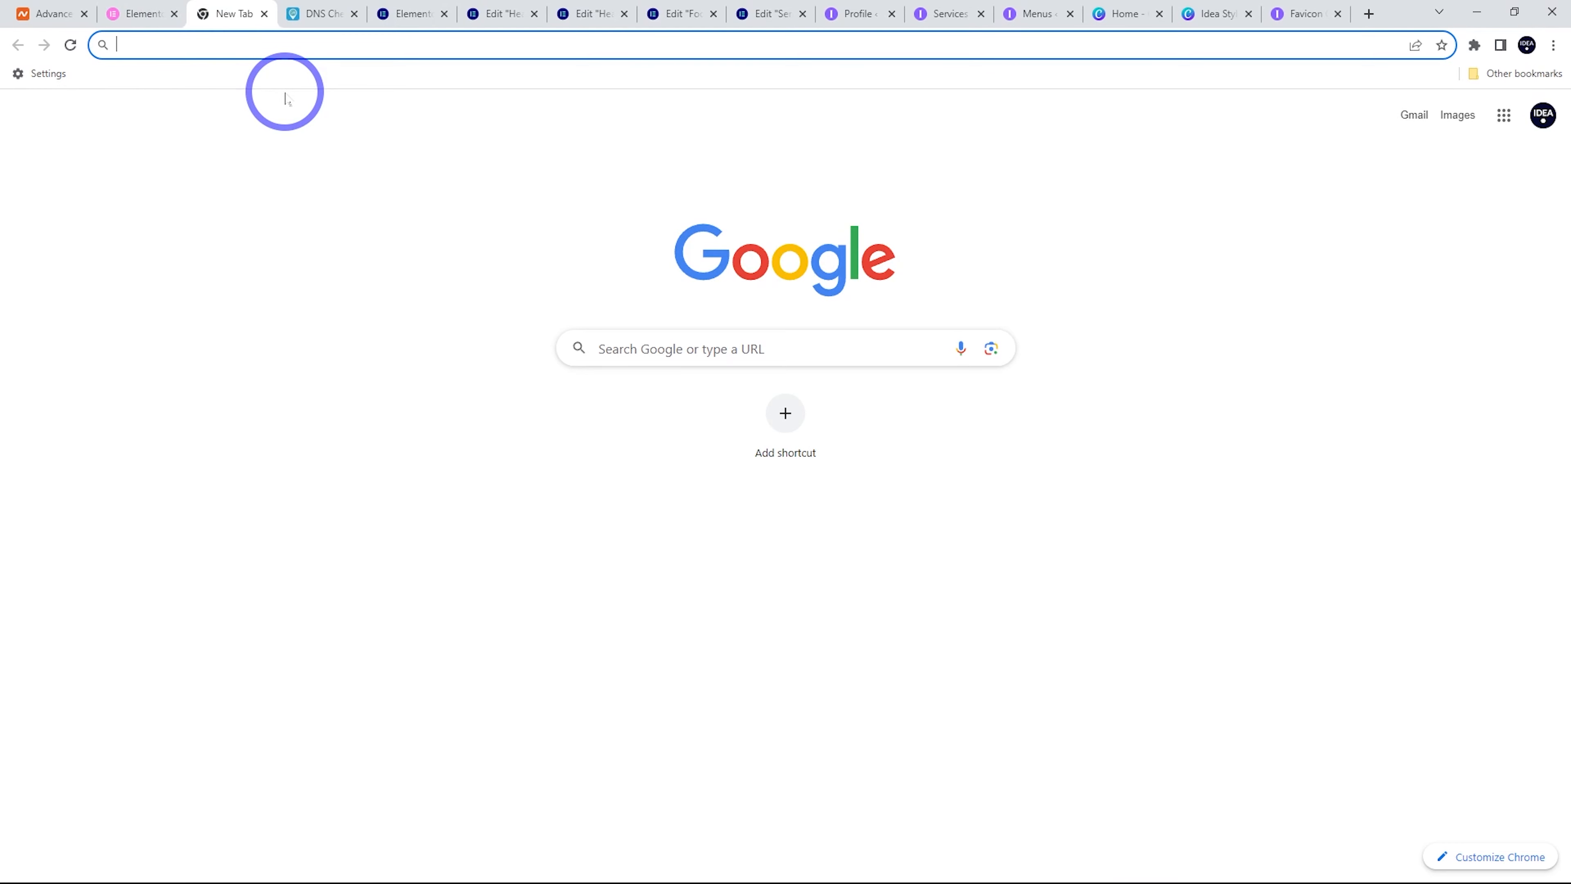
pyautogui.write('ideaspot')
pyautogui.press('Return')
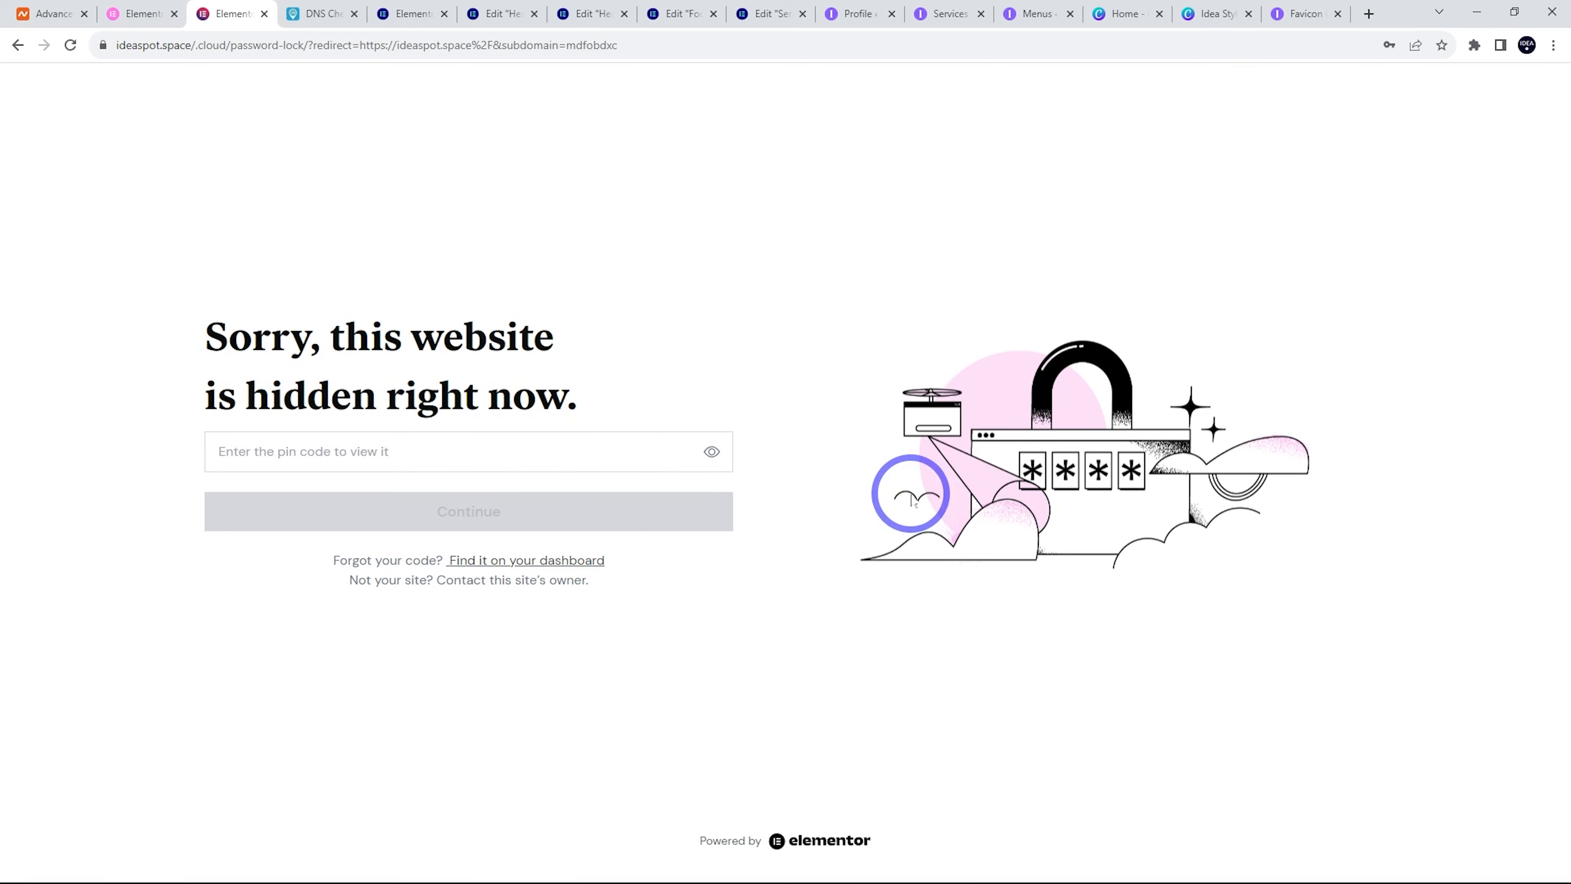
# Turn off Site Lock for the IdeaSpot website in its Elementor dashboard
pyautogui.click(133, 13)
pyautogui.scroll(8, 686, 393)
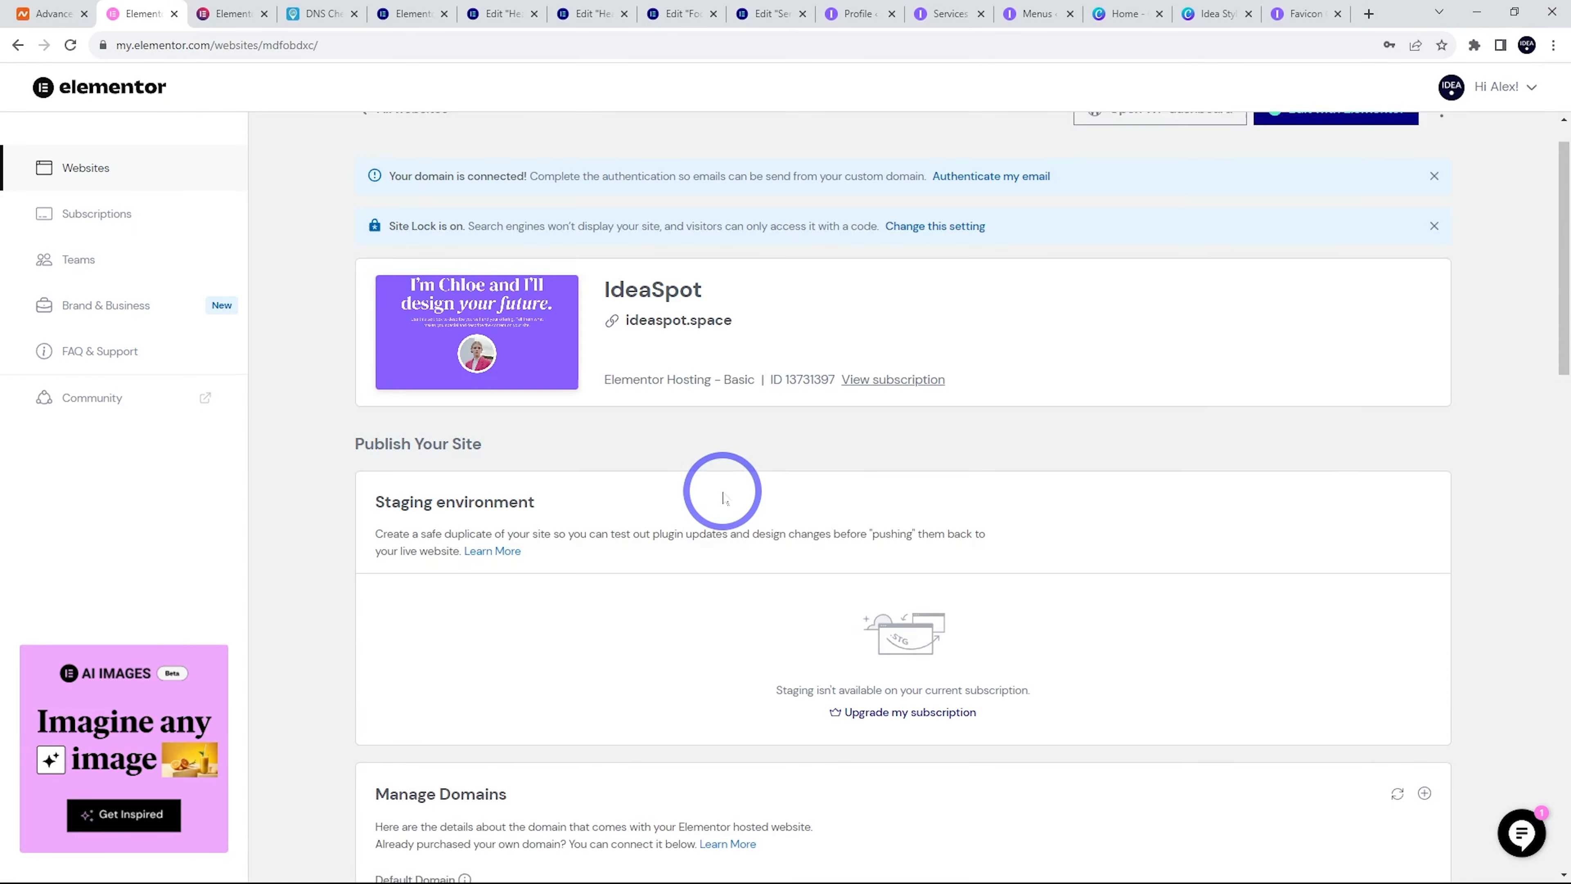
pyautogui.scroll(-12, 723, 495)
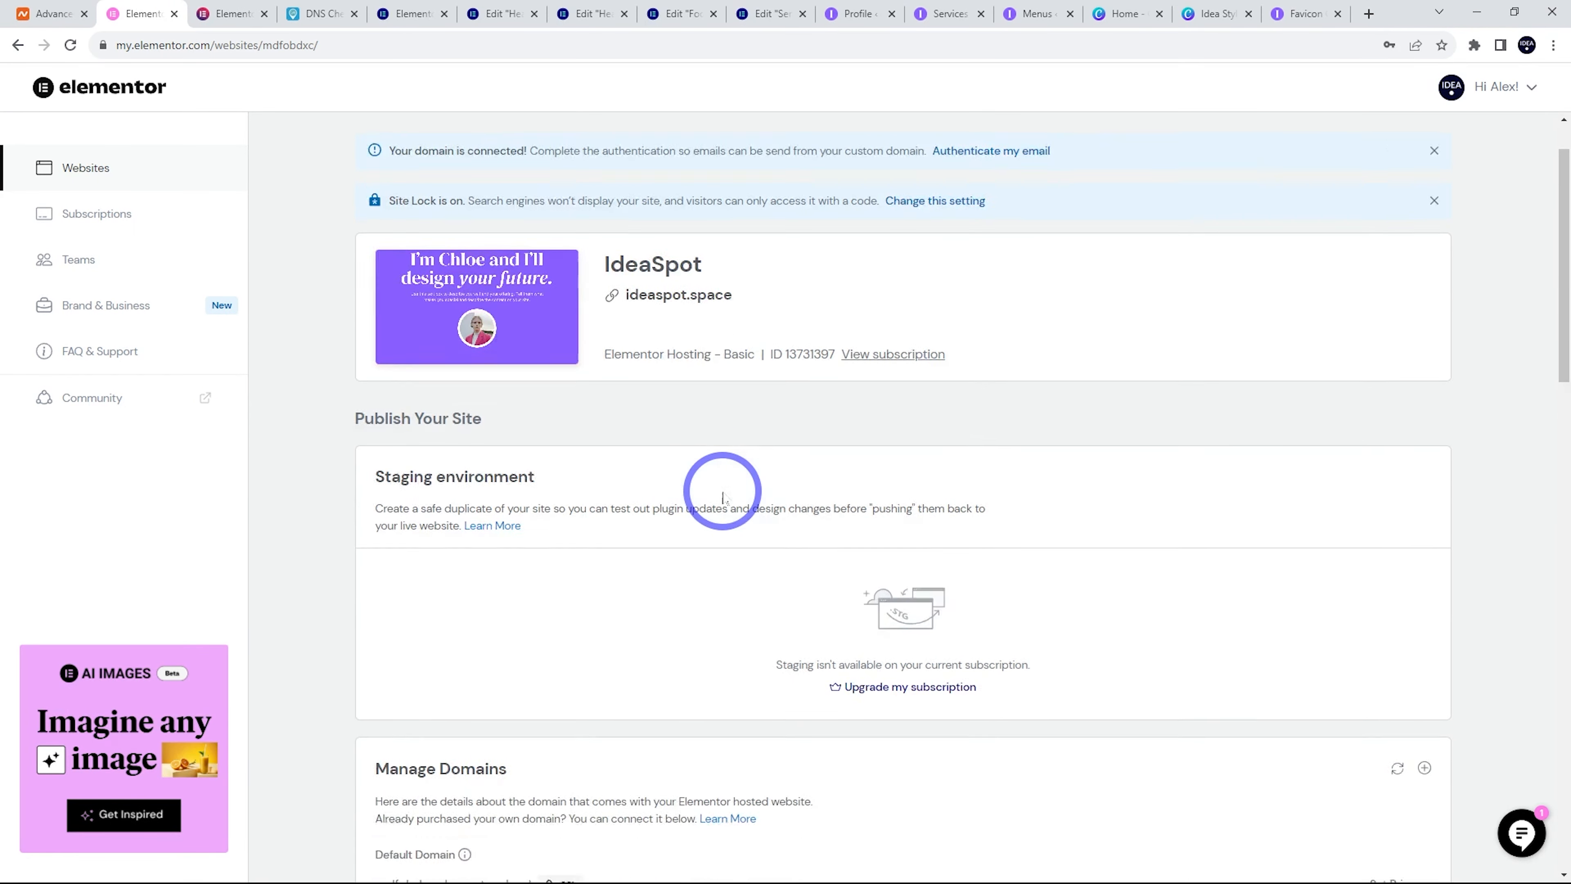
pyautogui.scroll(-1, 723, 495)
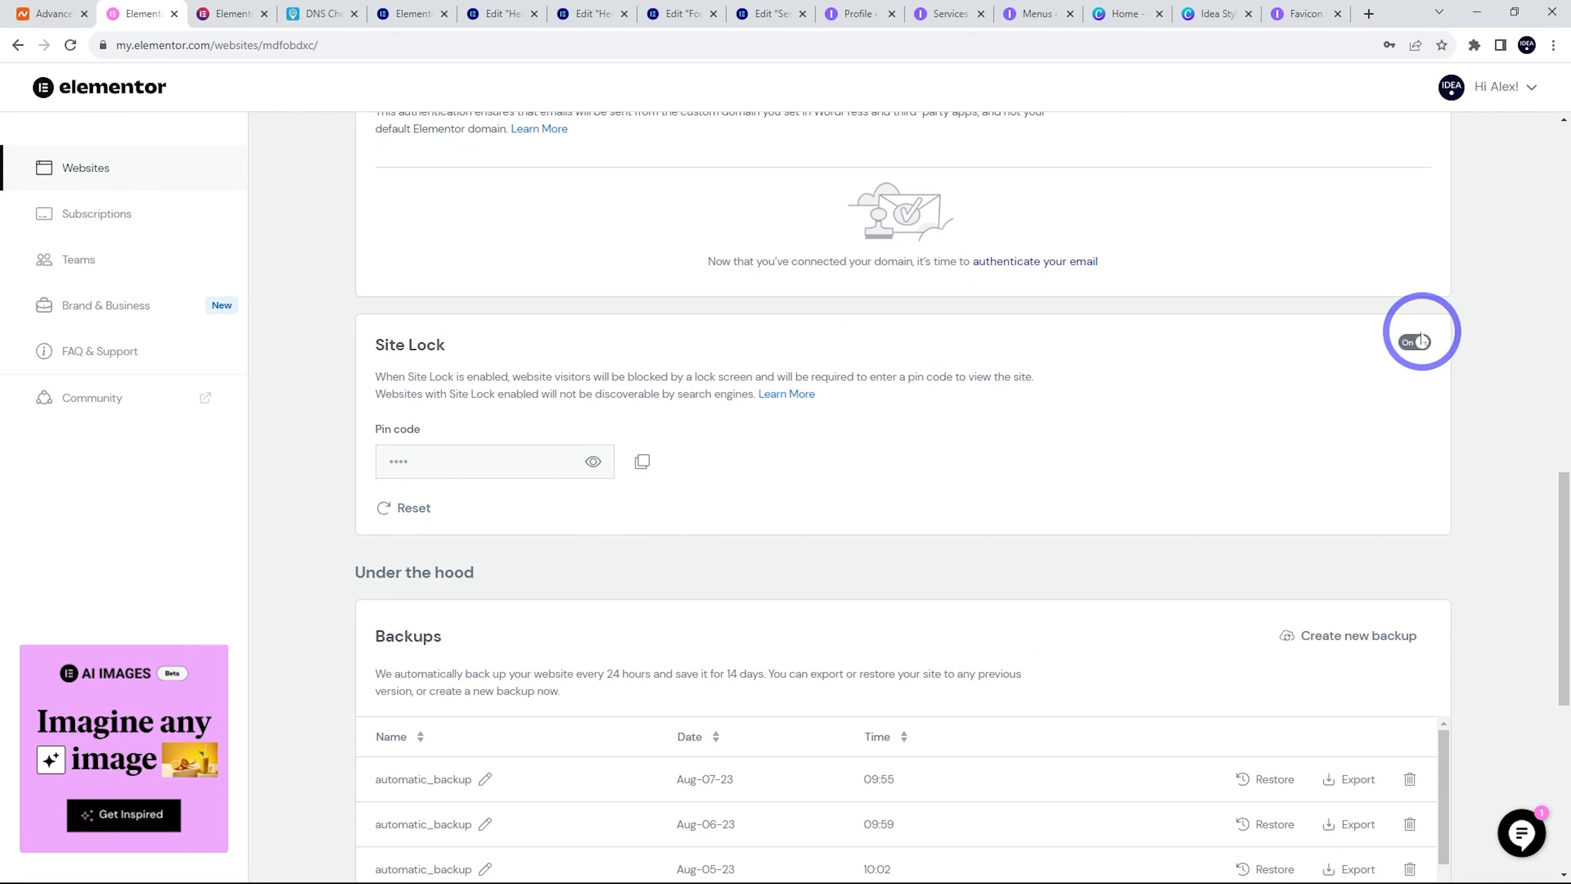
pyautogui.click(1415, 349)
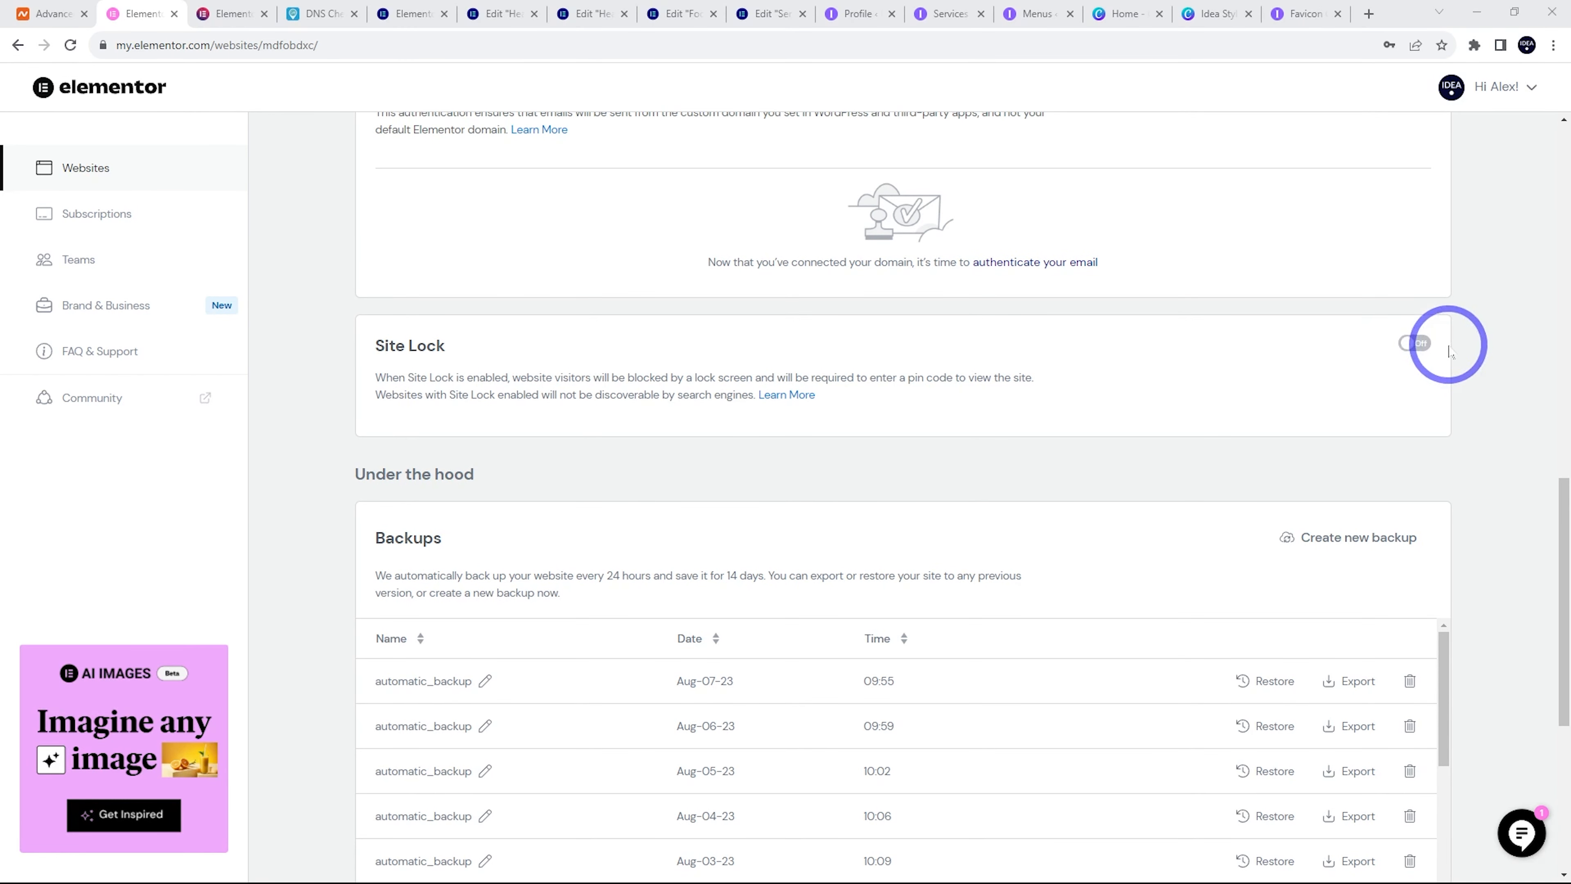
# Return to the locked site's browser tab, shorten its address to ideaspot.space and load the page
pyautogui.click(228, 14)
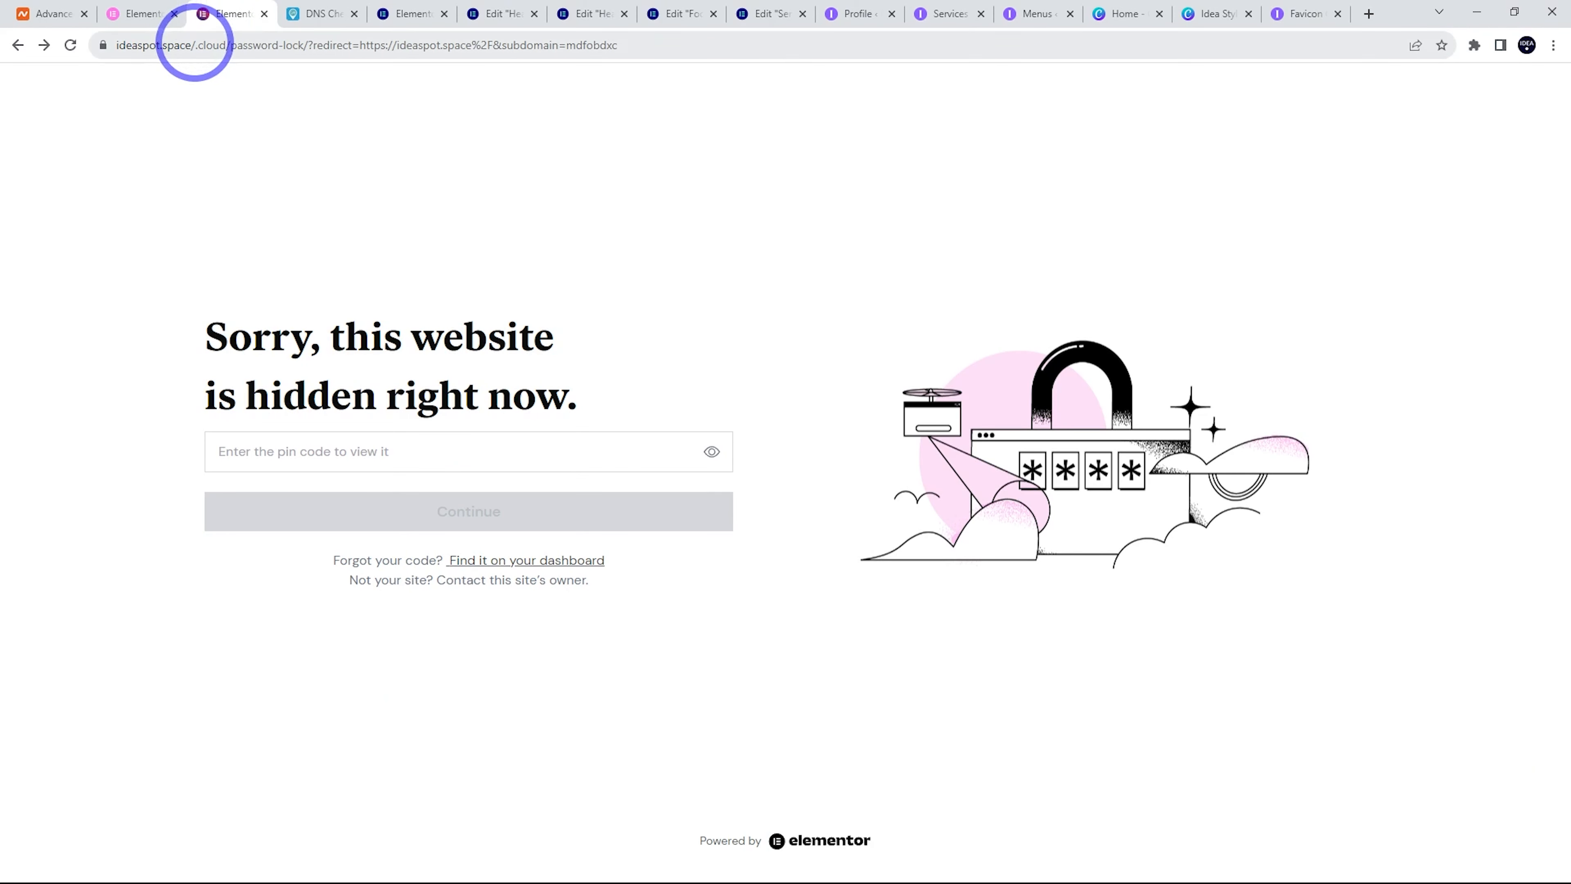
pyautogui.moveTo(193, 45); pyautogui.dragTo(866, 45)
pyautogui.press('BackSpace')
pyautogui.press('Return')
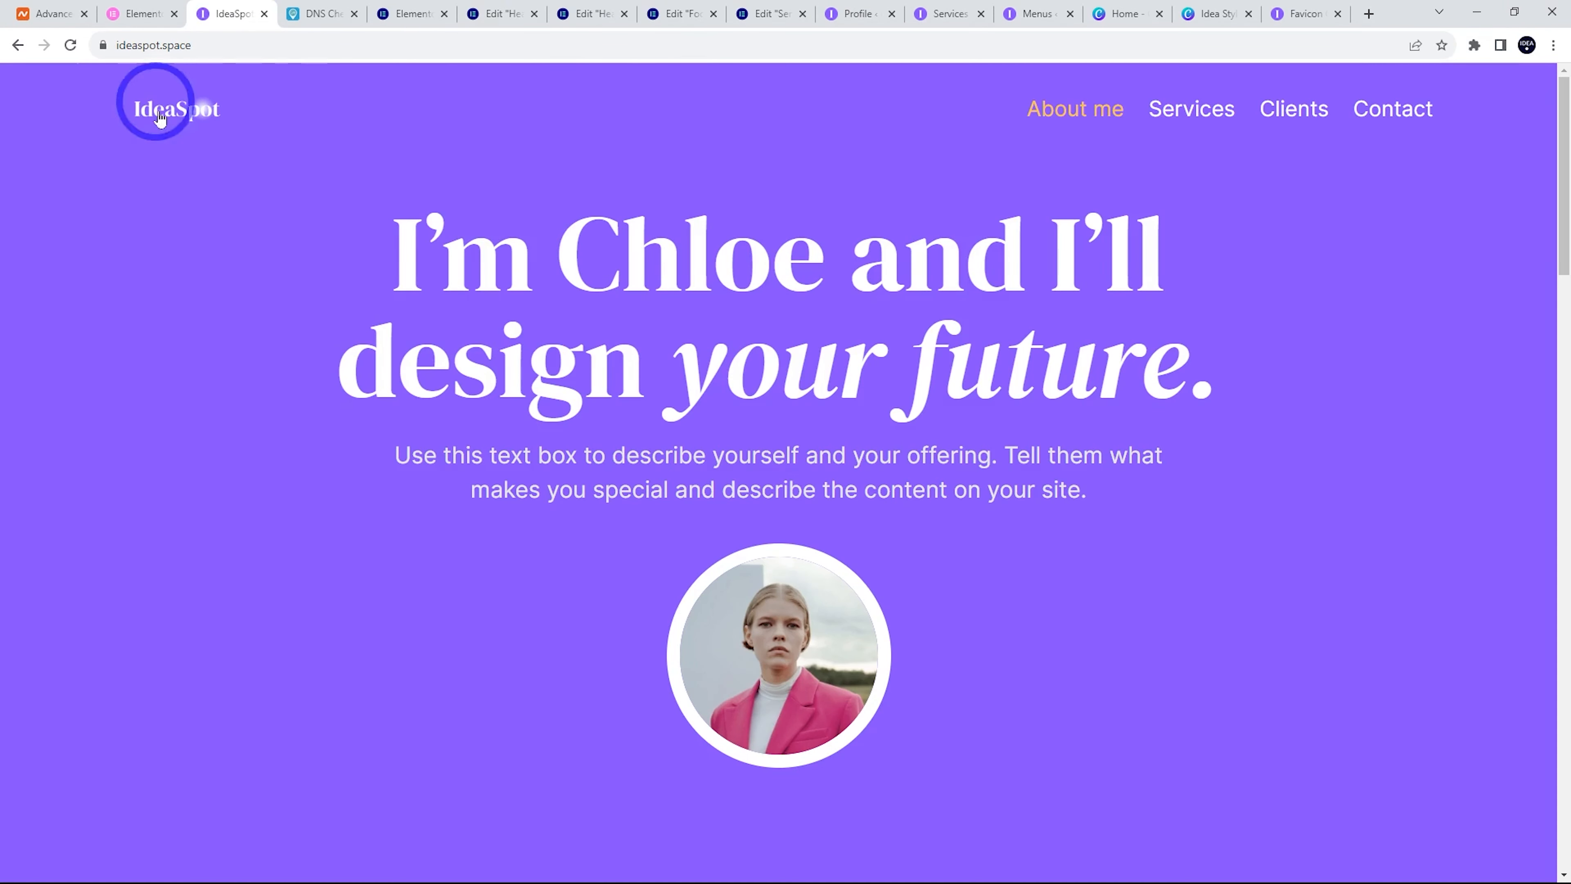
pyautogui.click(70, 46)
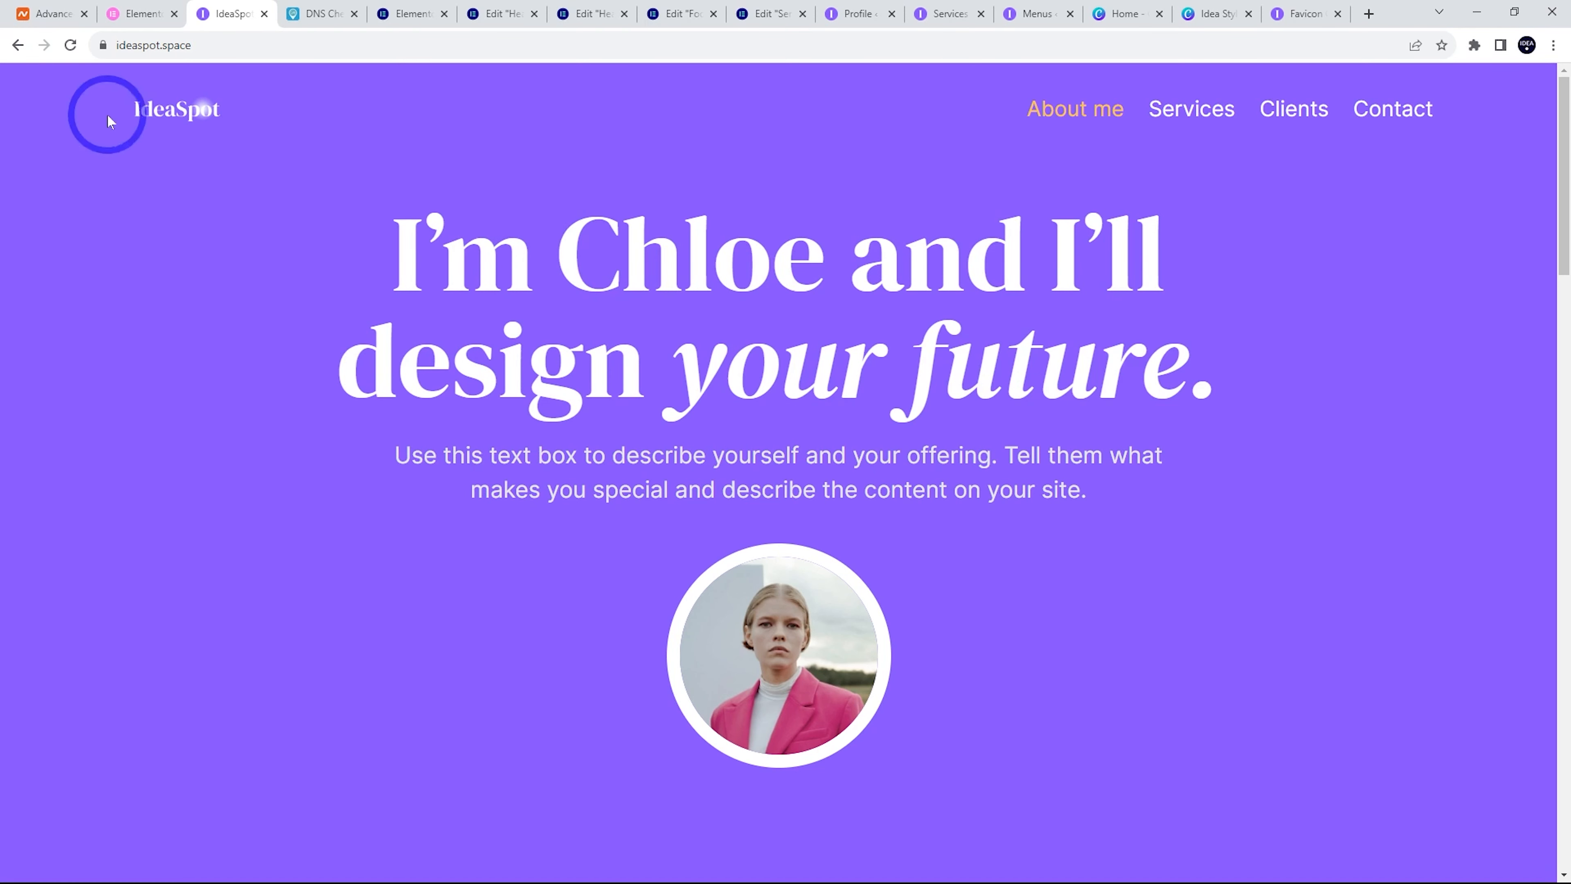
pyautogui.click(228, 44)
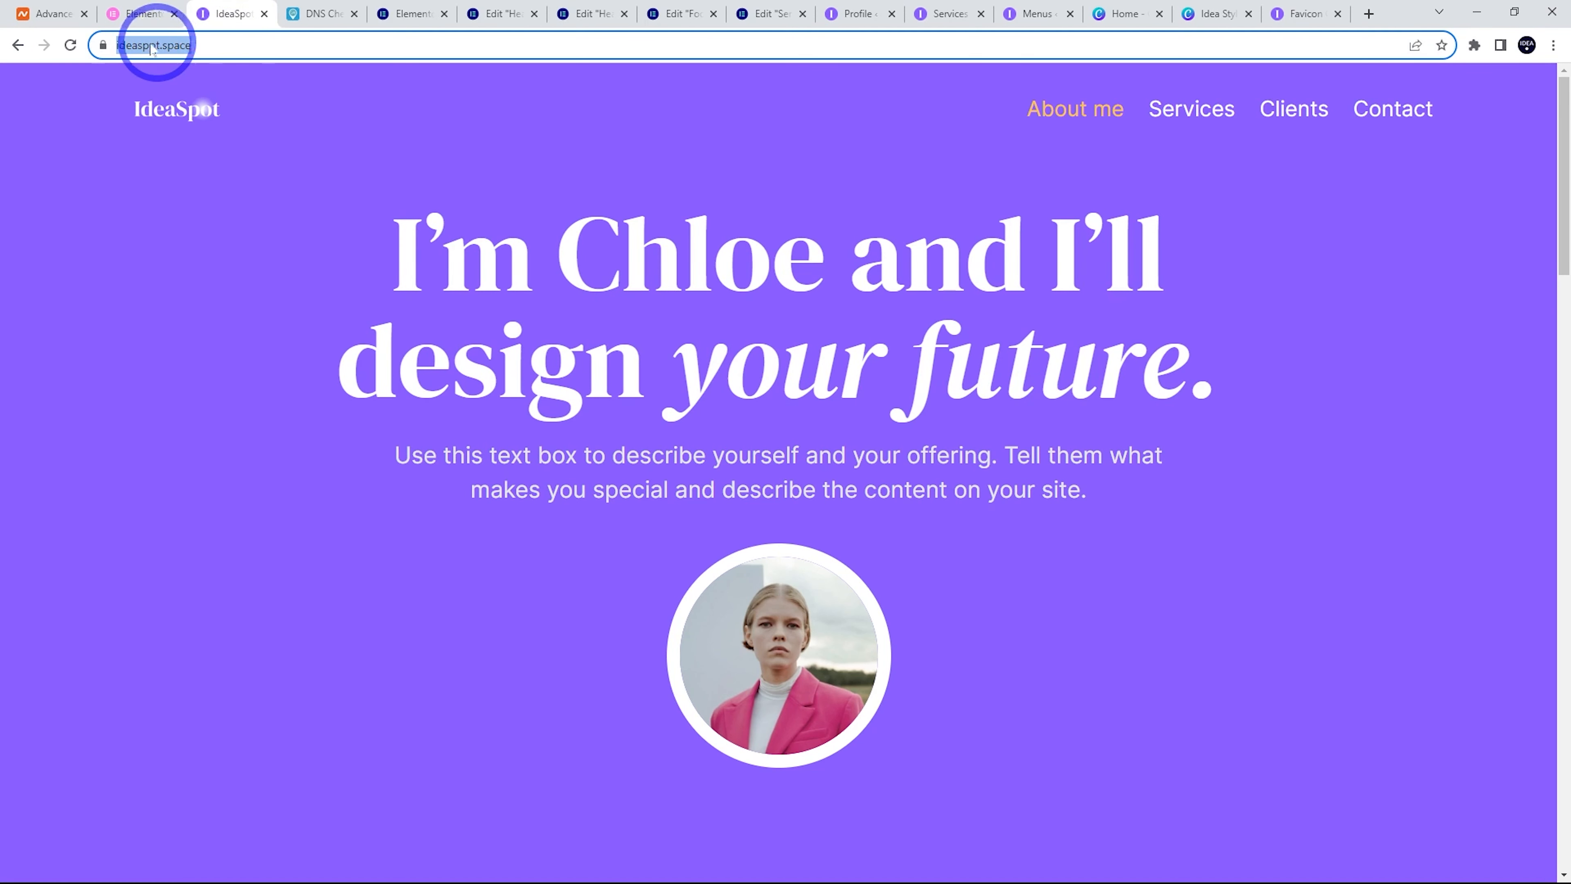
pyautogui.click(163, 46)
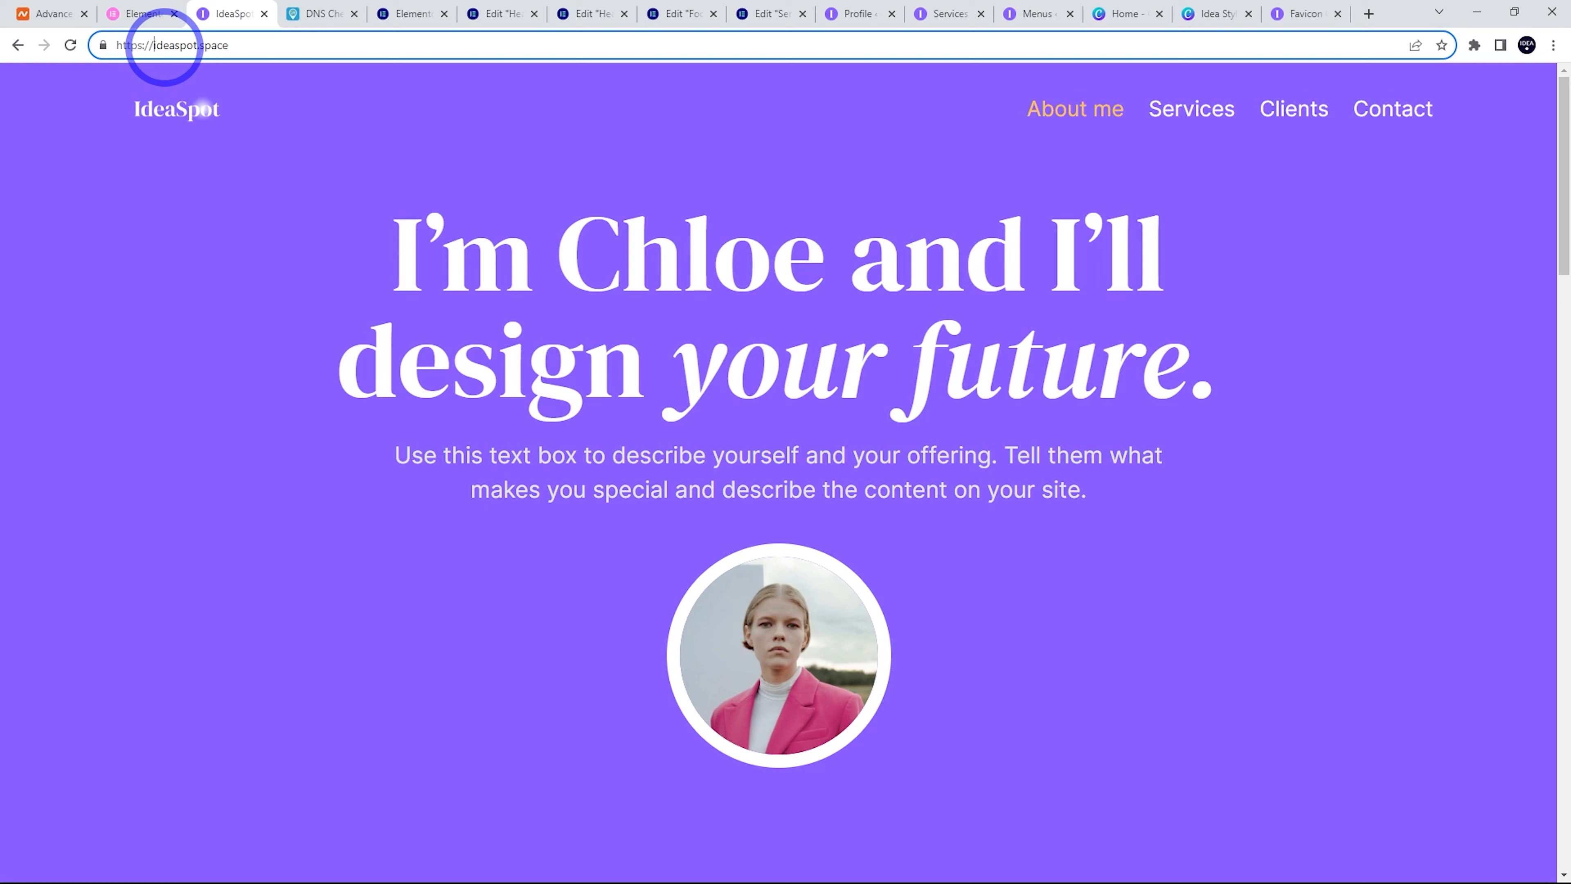
pyautogui.write('www.')
pyautogui.press('Return')
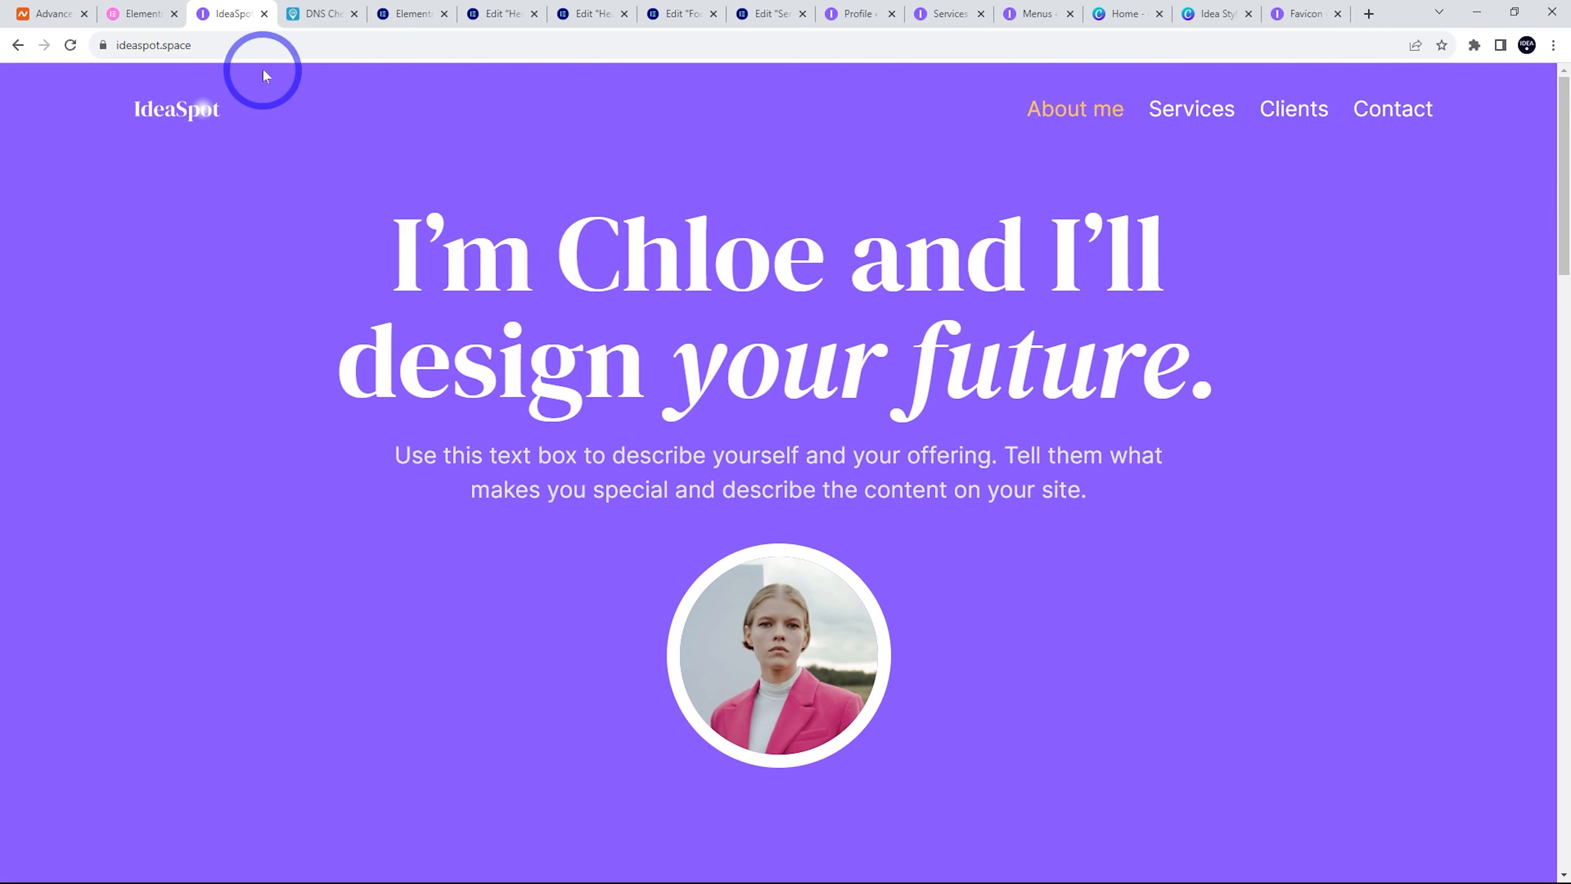
# Check the live site's address, test the About me and Services navigation links, and return to the home page
pyautogui.click(263, 52)
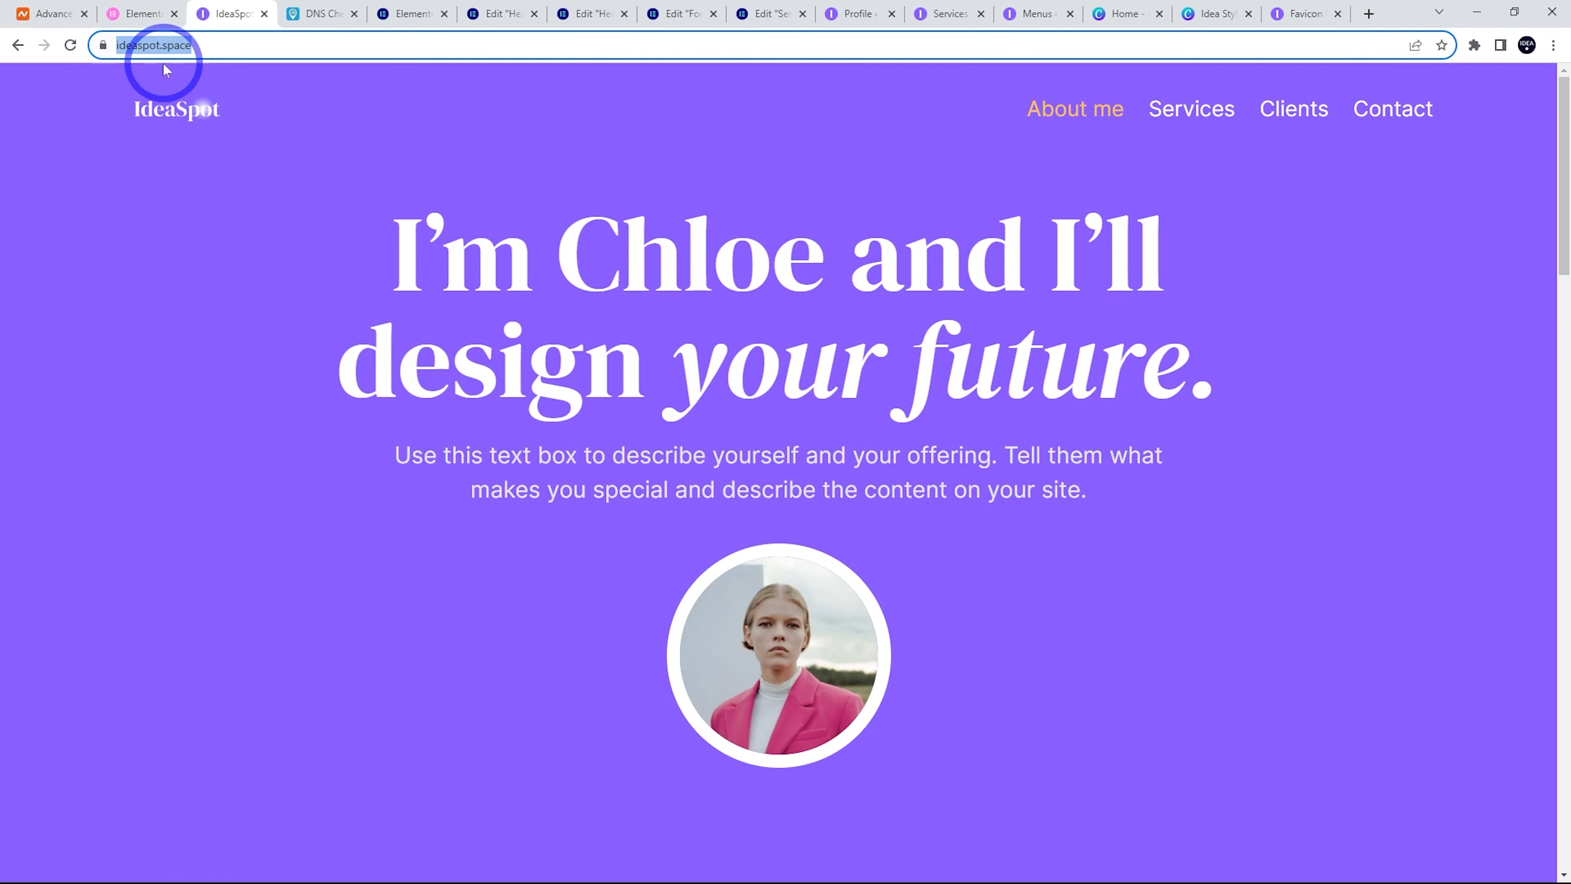
pyautogui.click(326, 291)
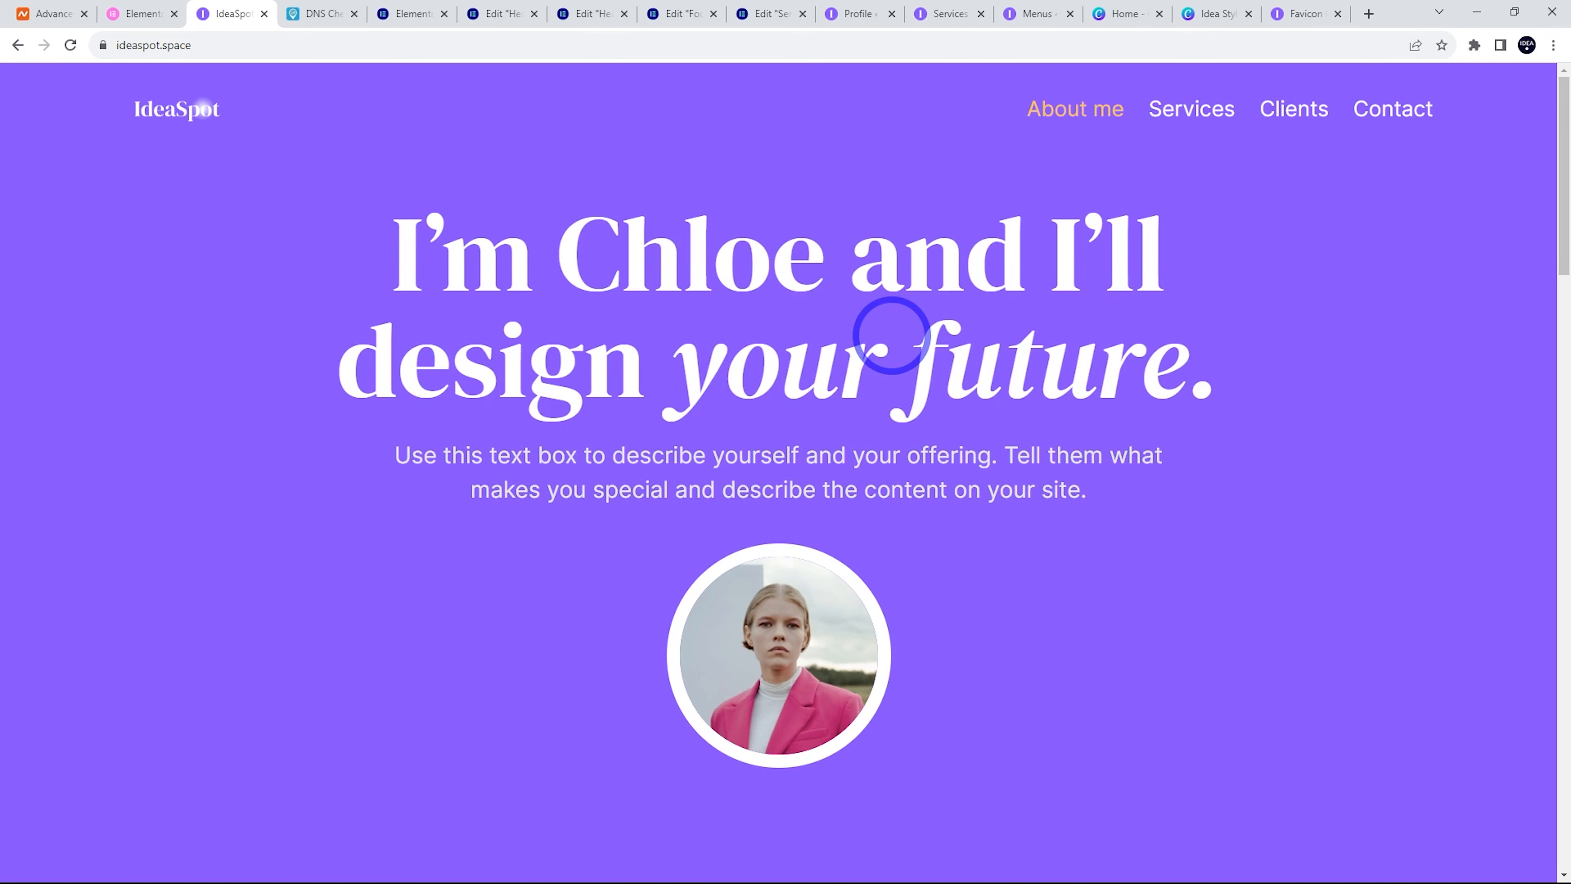
pyautogui.click(1156, 118)
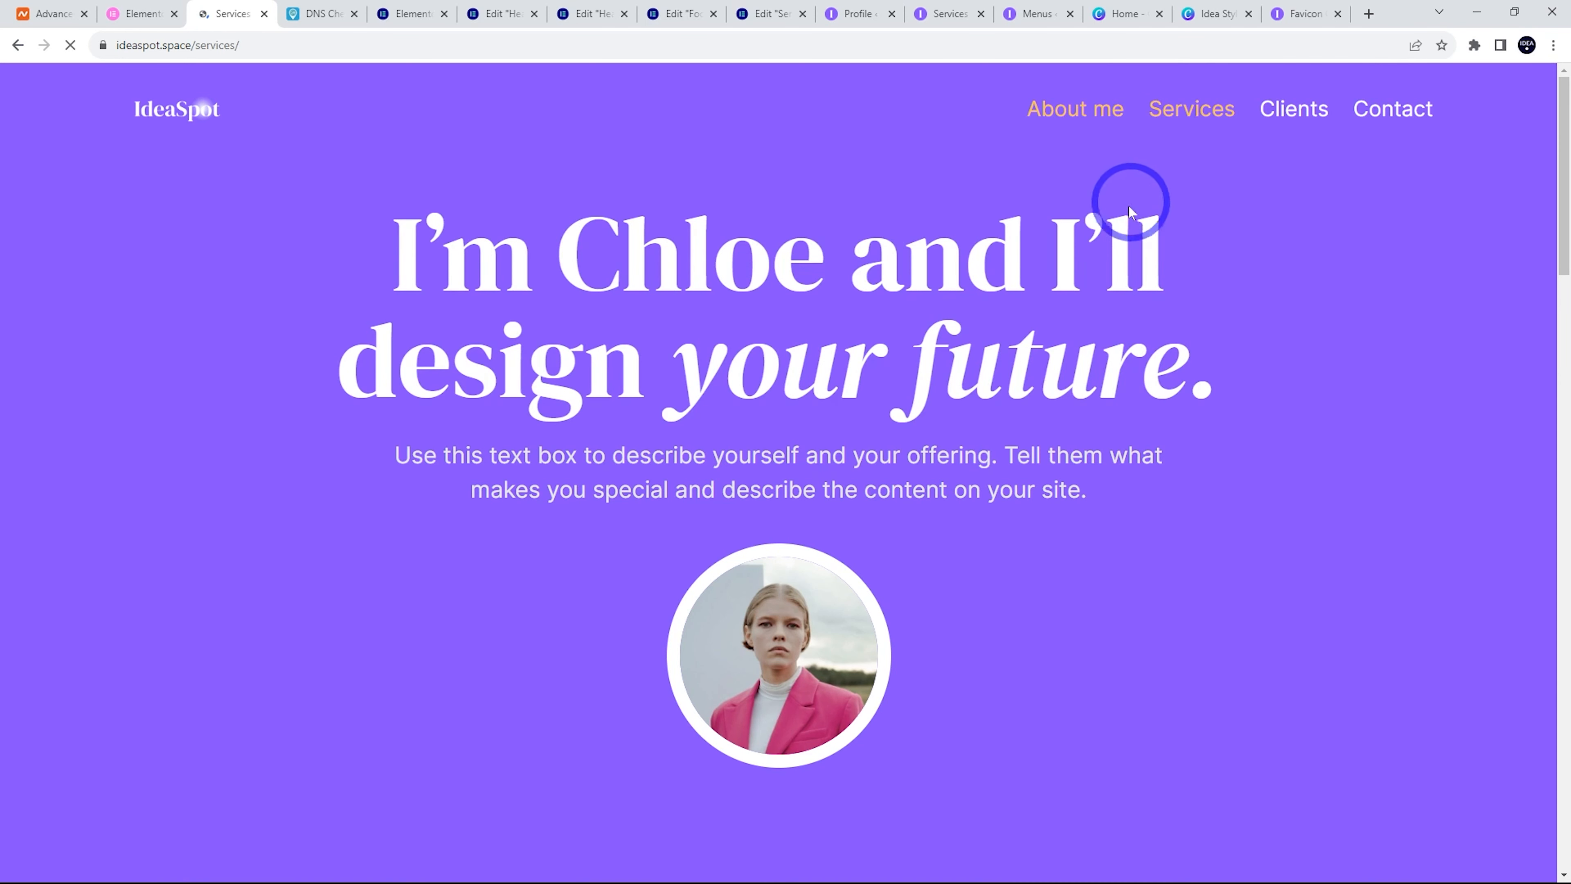
pyautogui.click(1043, 106)
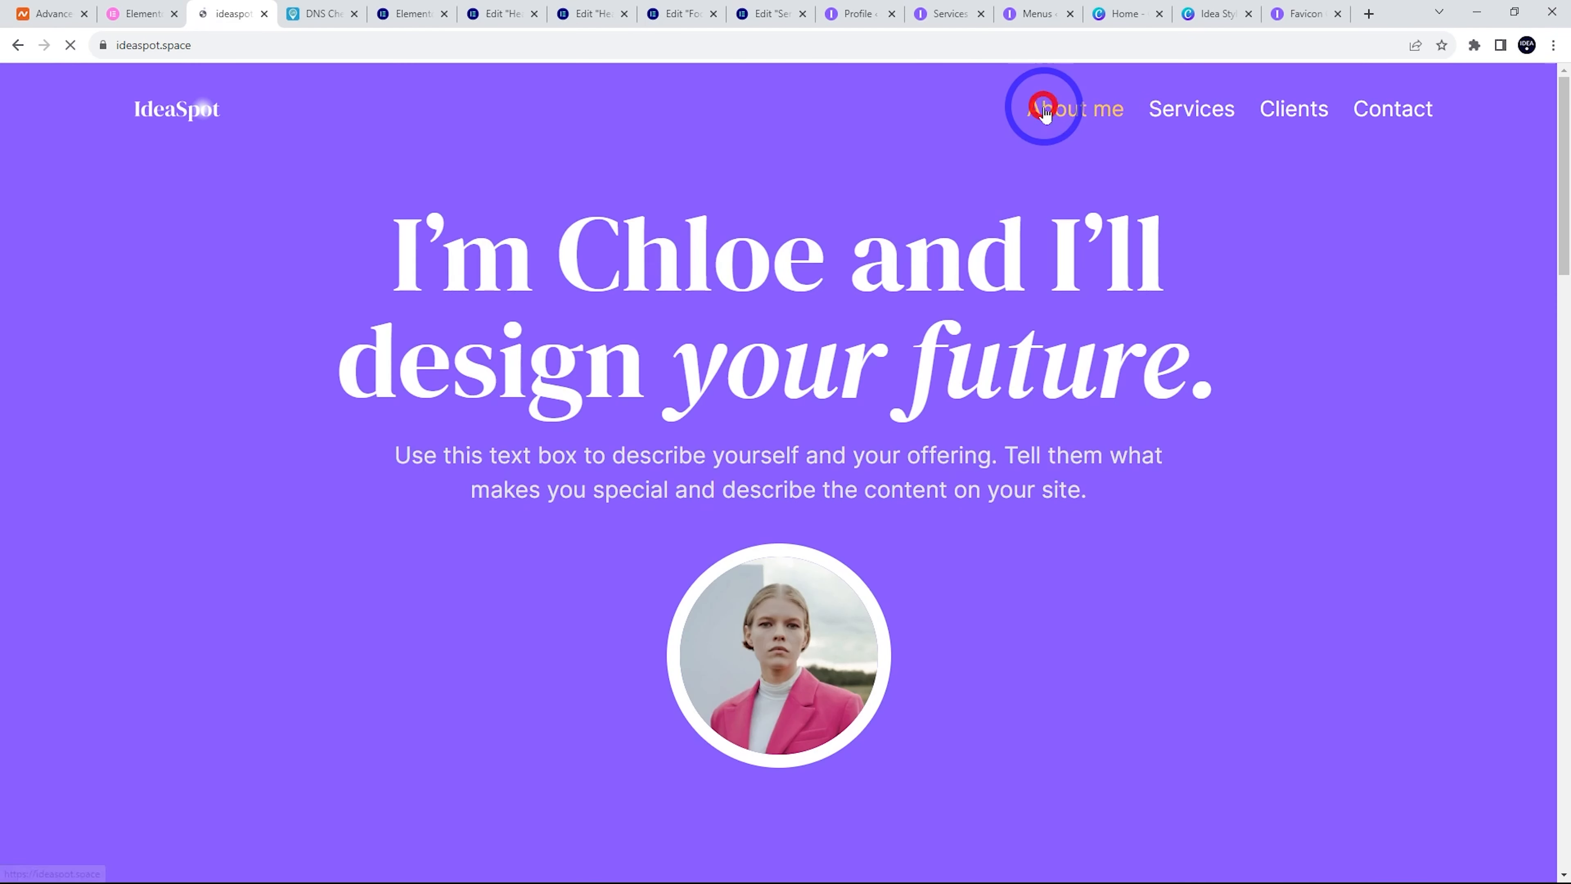
pyautogui.click(1154, 141)
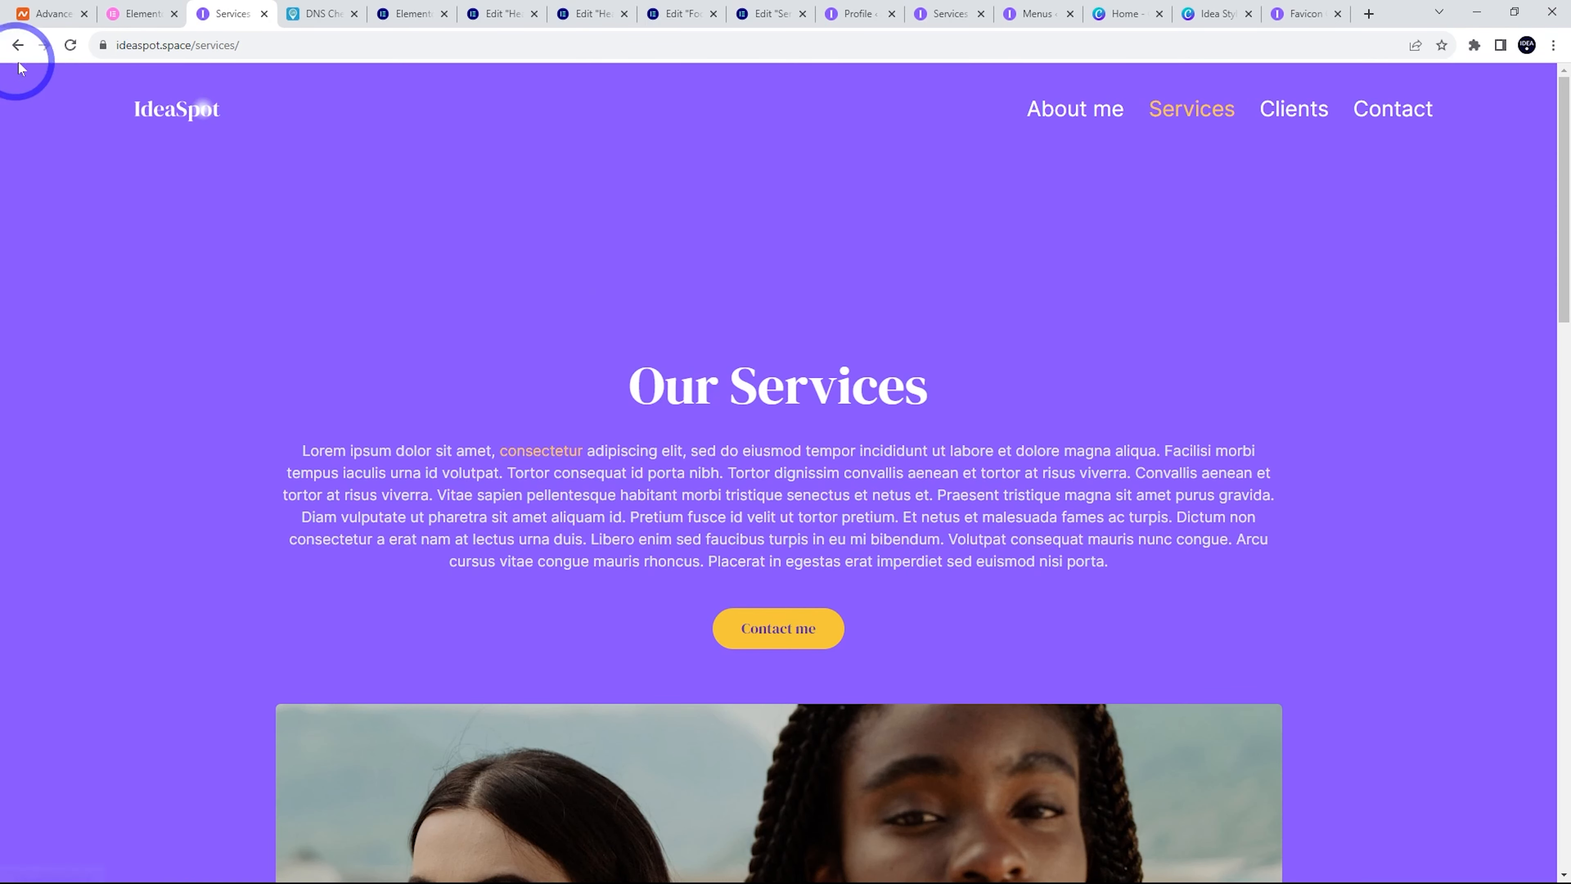
pyautogui.click(19, 48)
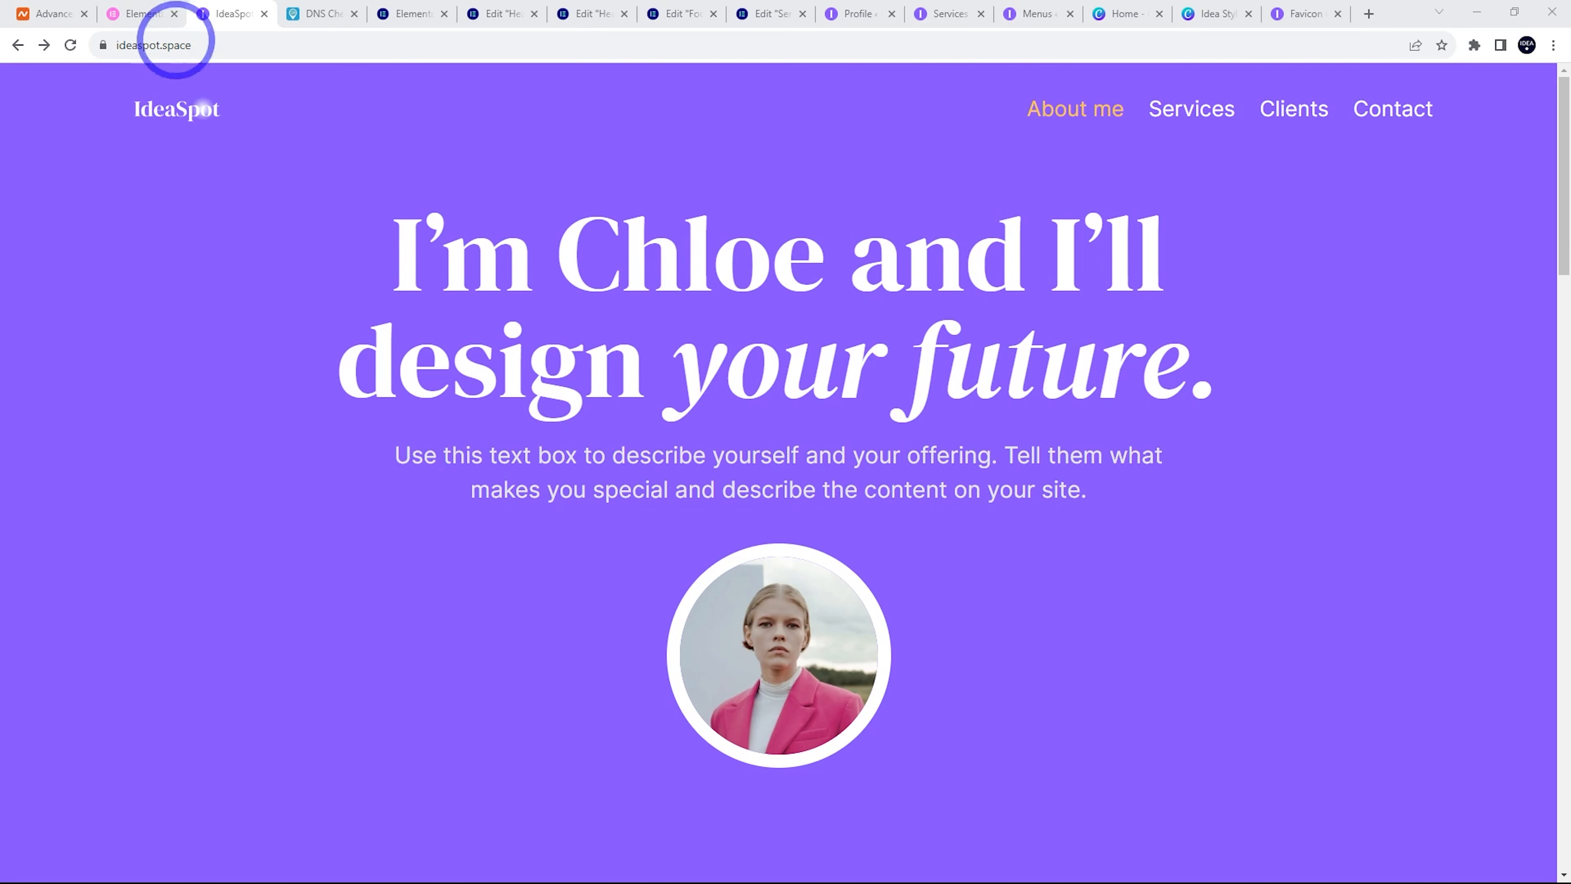
# Return to the Elementor account, list its websites and open the IdeaSpot site's WordPress dashboard
pyautogui.click(144, 8)
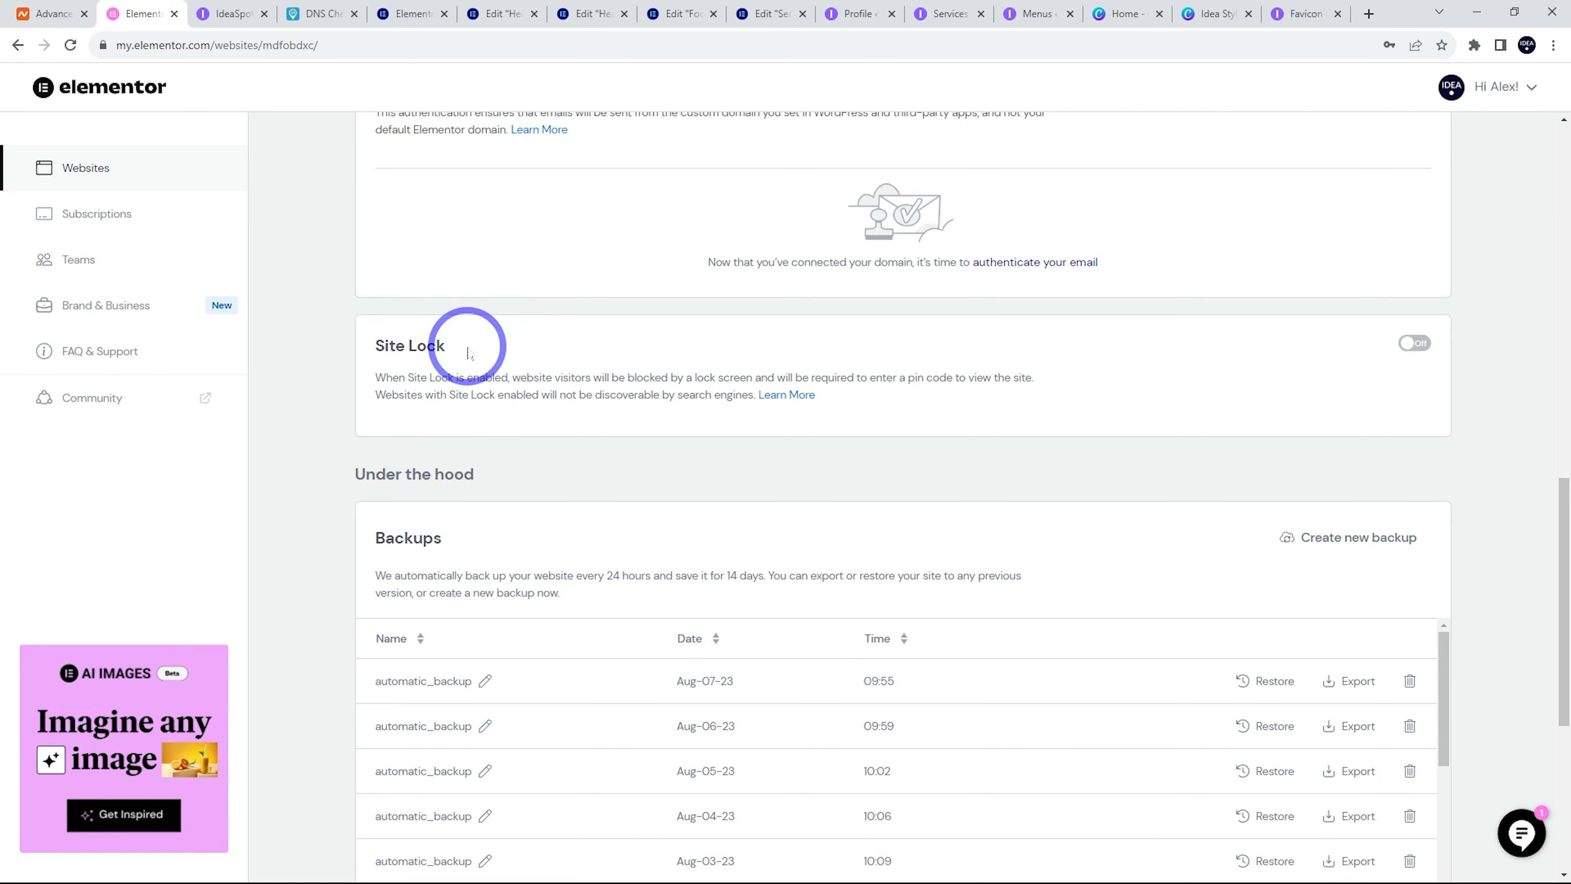
pyautogui.click(114, 173)
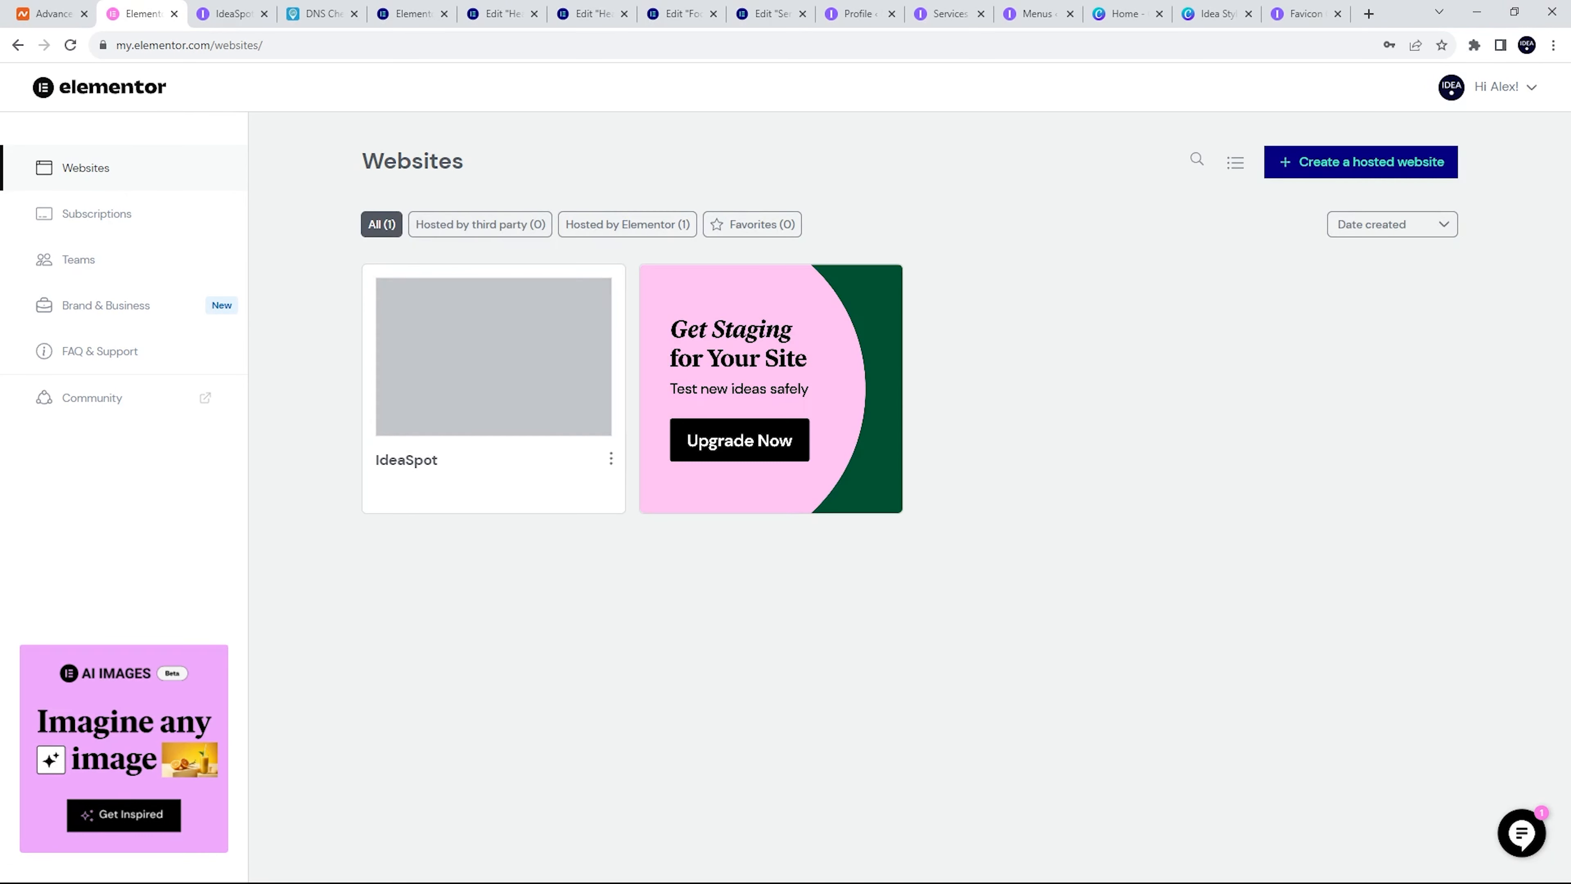
pyautogui.click(565, 351)
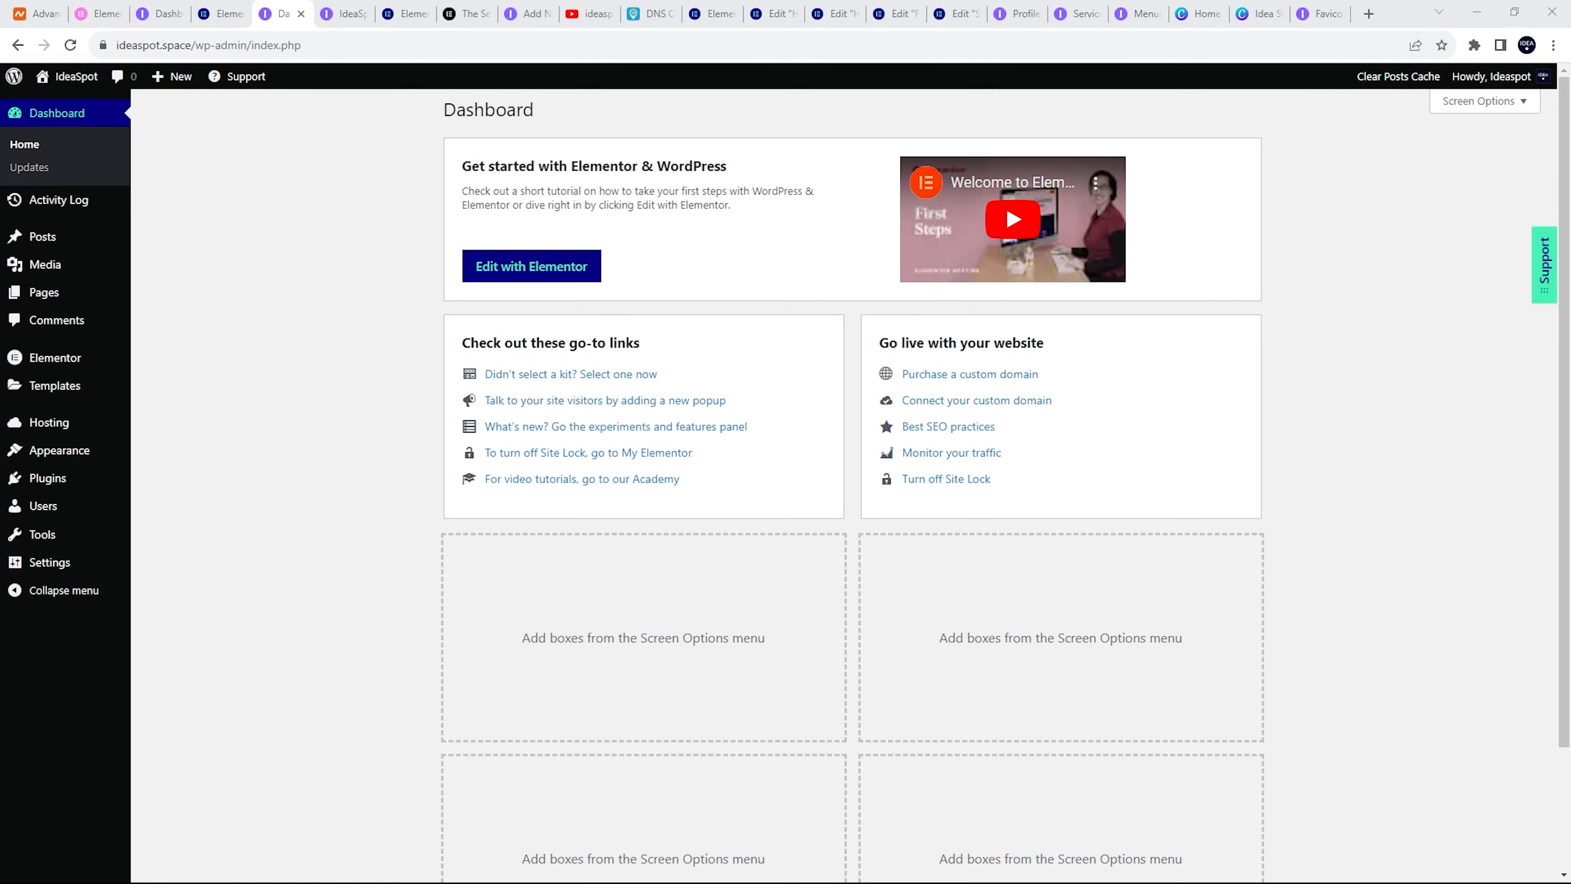
pyautogui.click(220, 410)
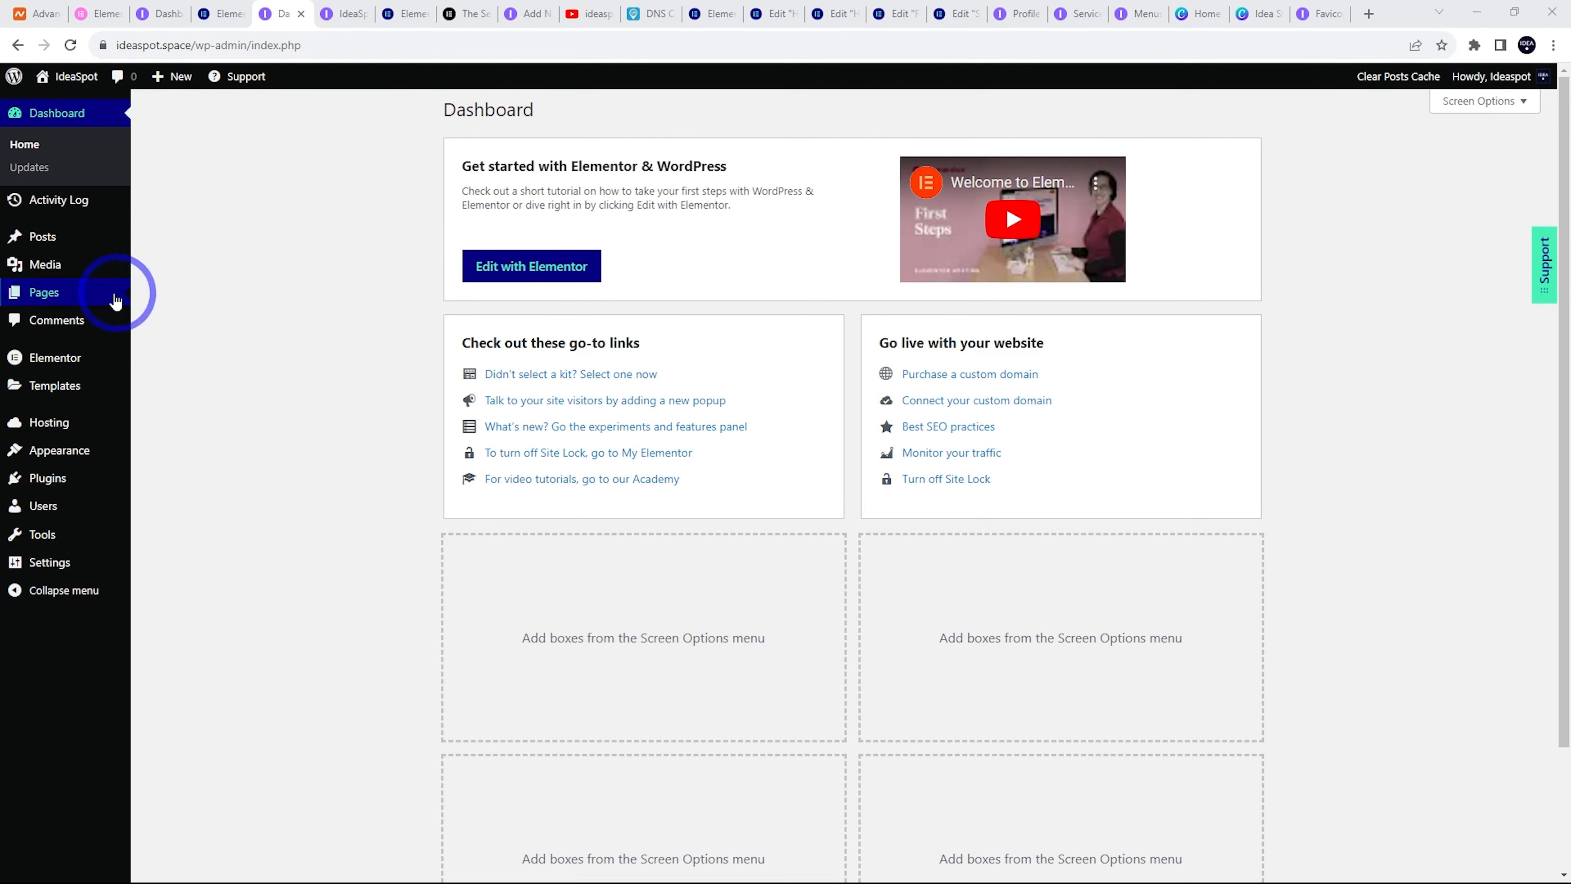
# Open the WordPress Media Library and show its file upload area
pyautogui.moveTo(87, 302)
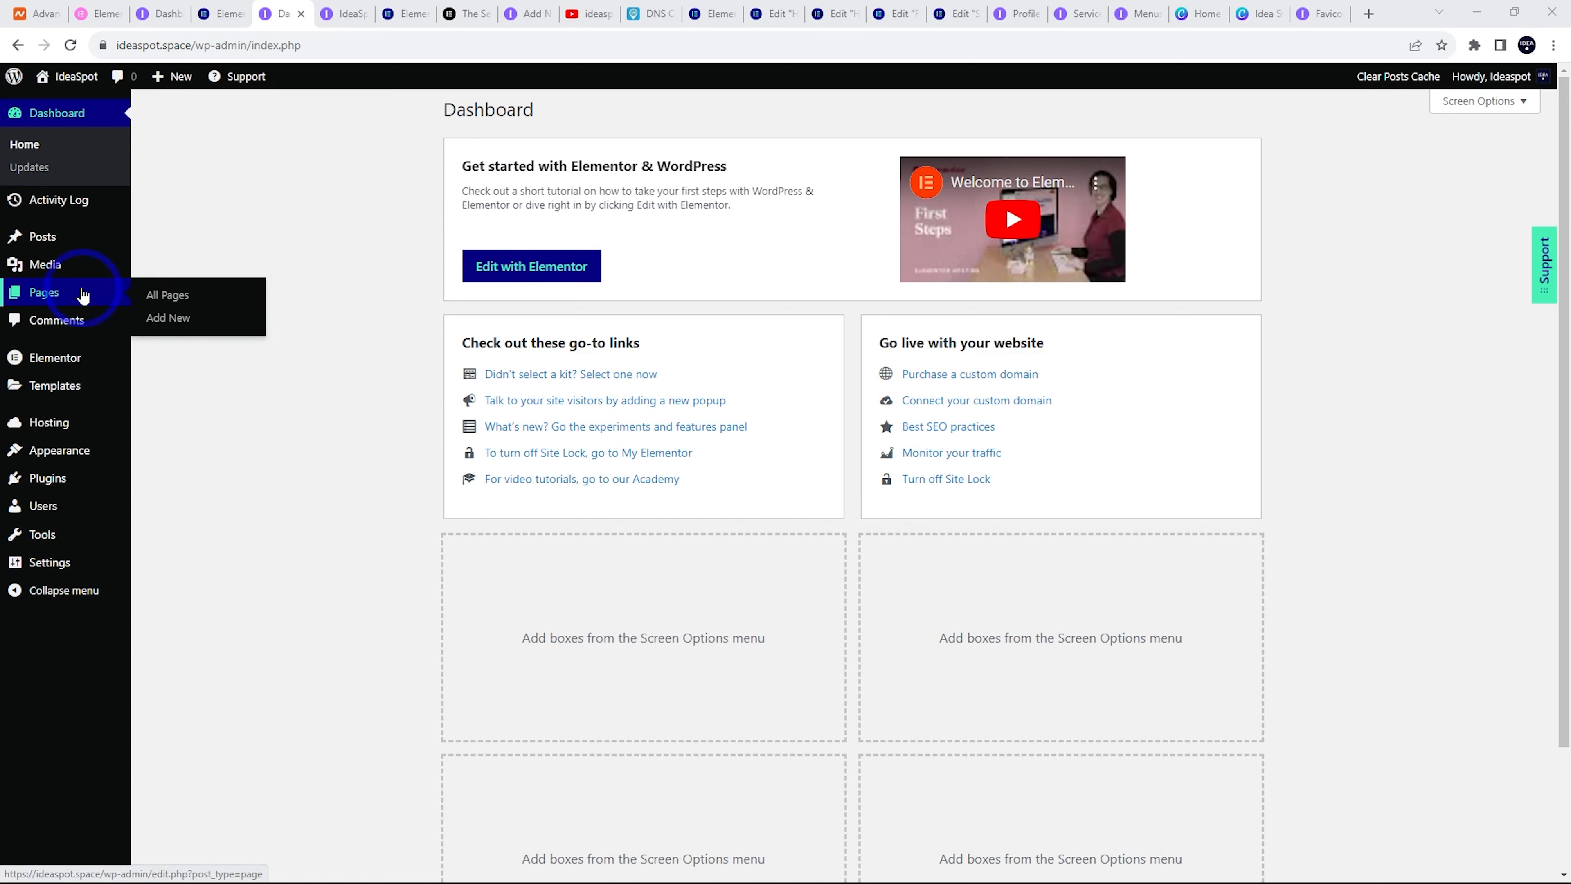
pyautogui.click(66, 272)
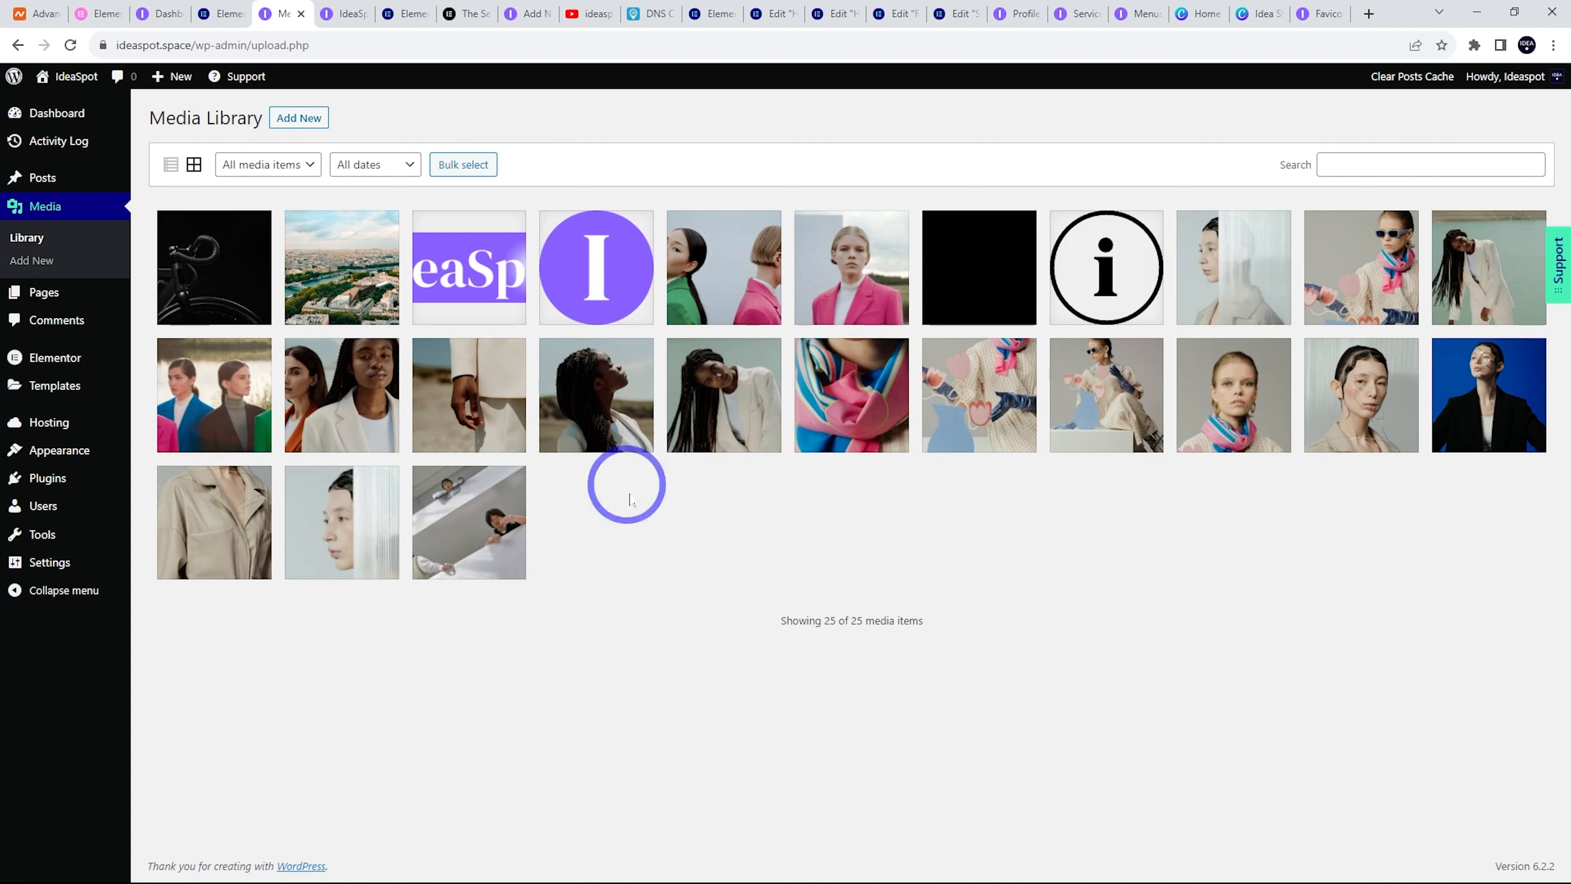
pyautogui.click(299, 117)
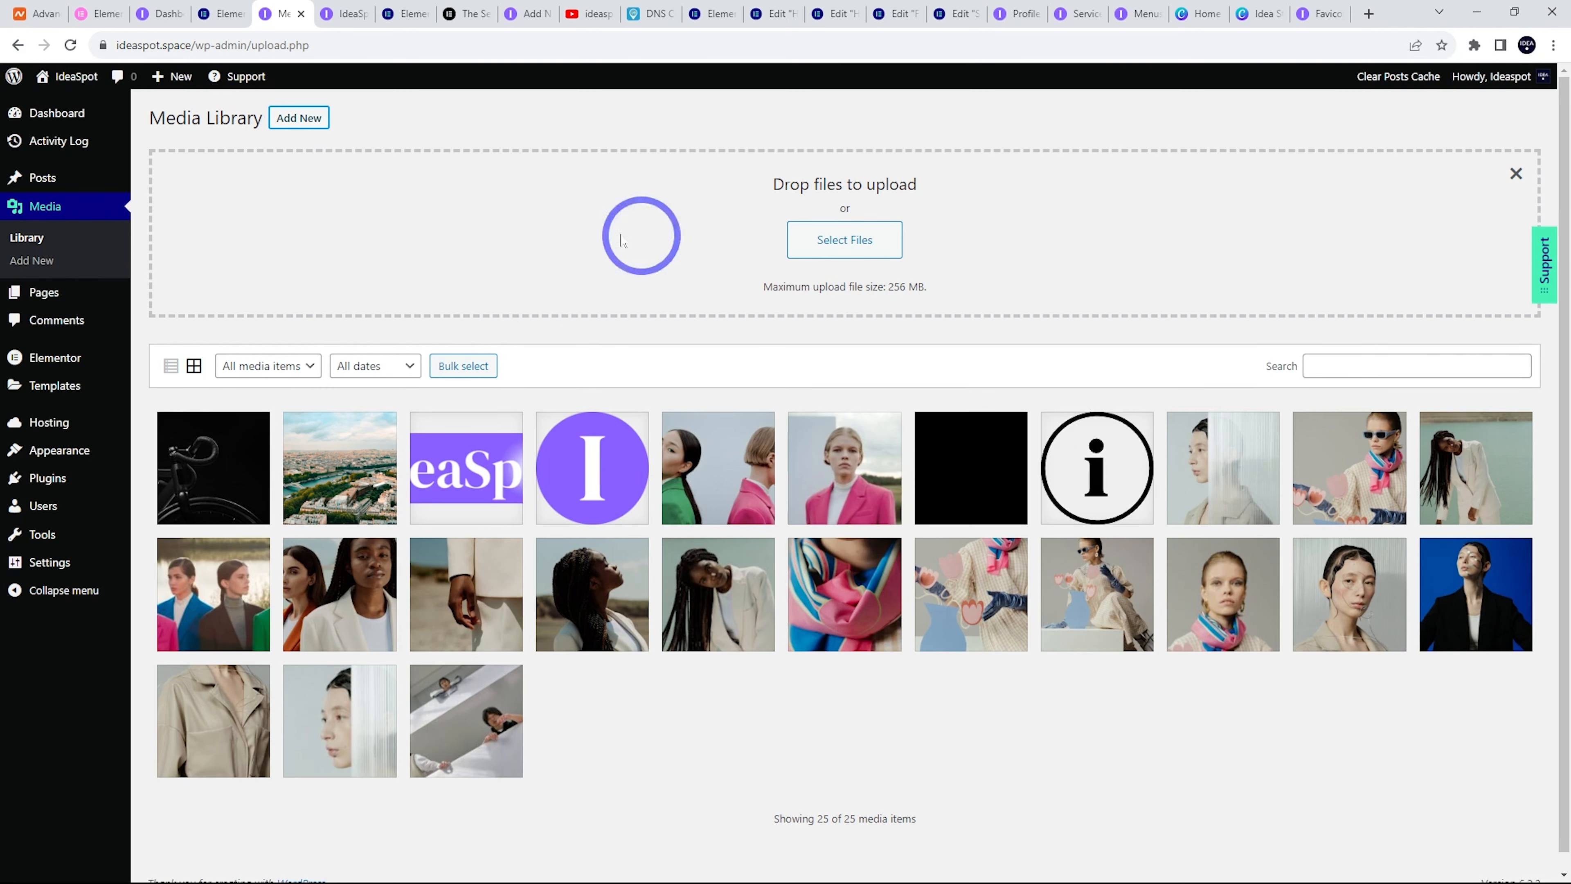
# View the installed plugins and open the catalogue for adding new ones
pyautogui.click(92, 487)
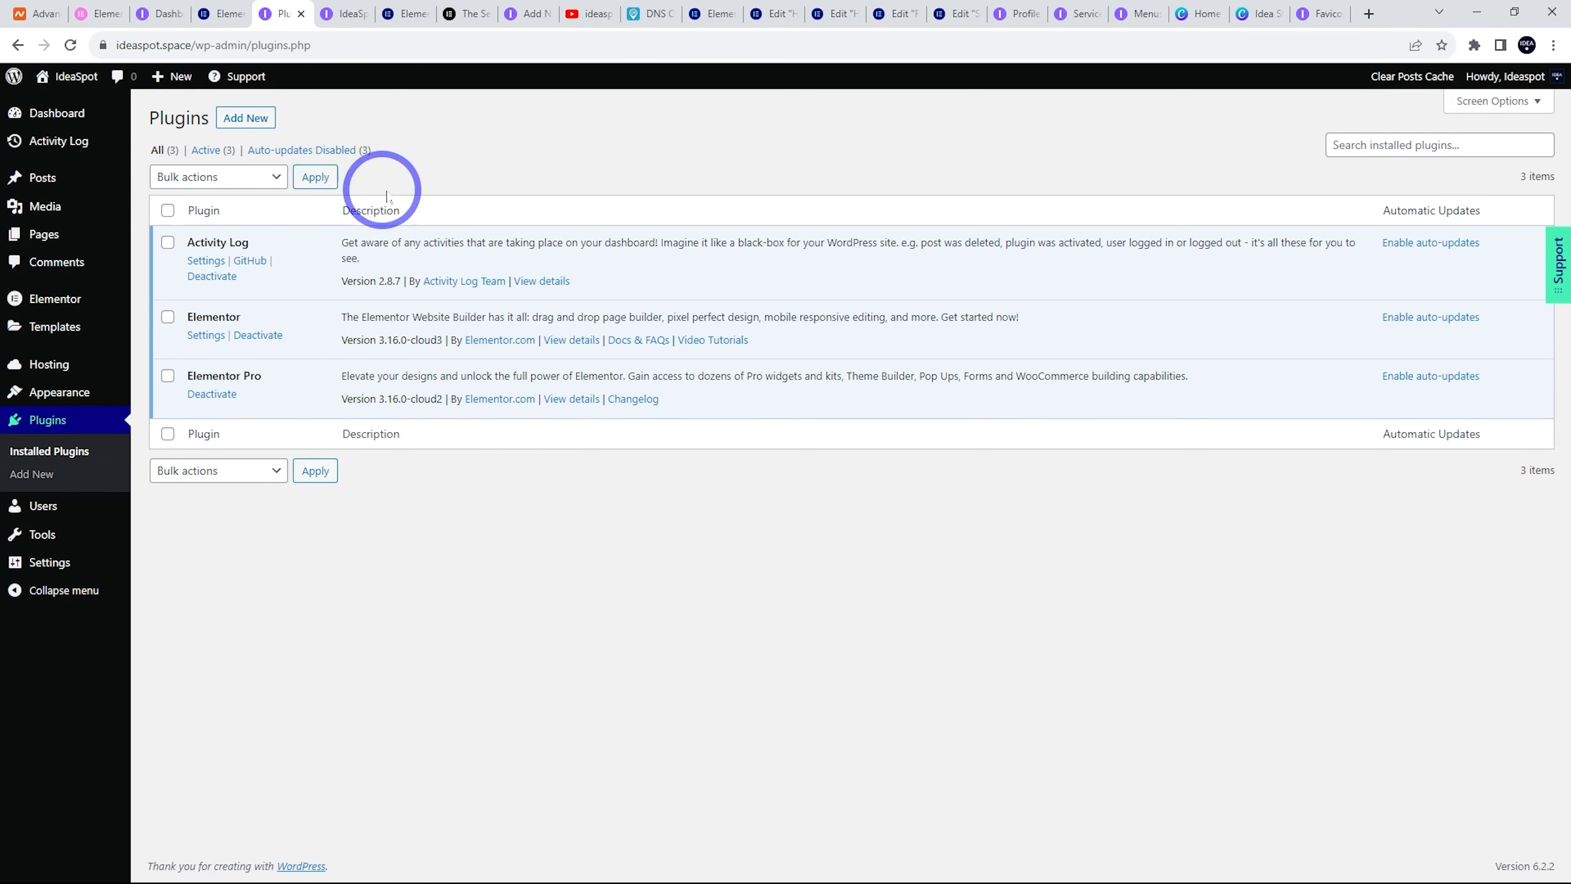
pyautogui.click(248, 124)
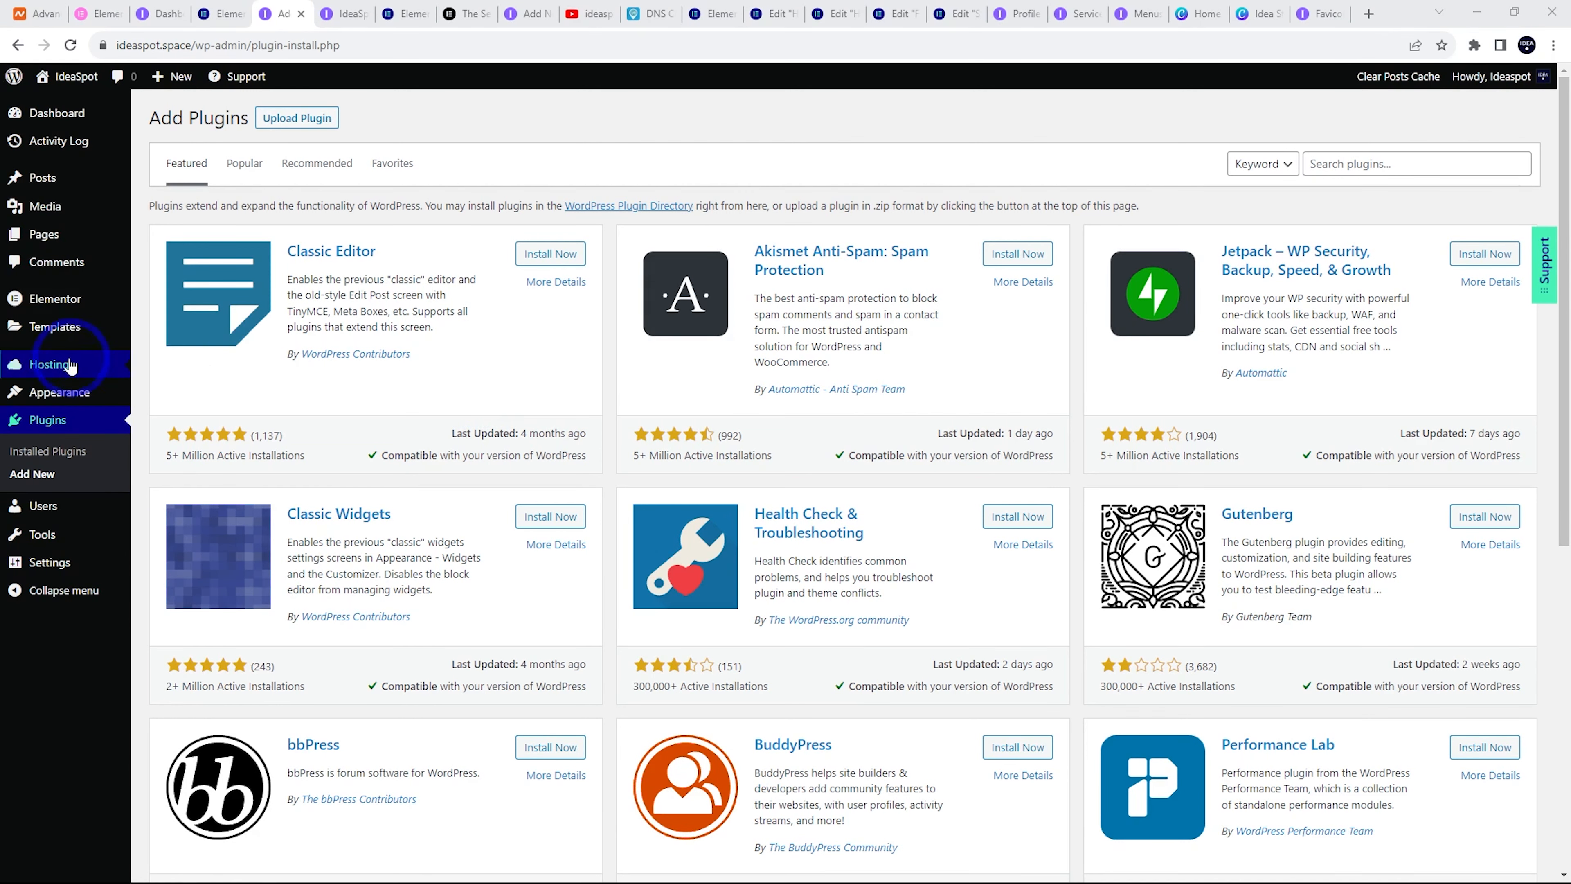
# Open the site's backups from the WordPress hosting options and bring up the dialog for naming a new backup
pyautogui.moveTo(64, 373)
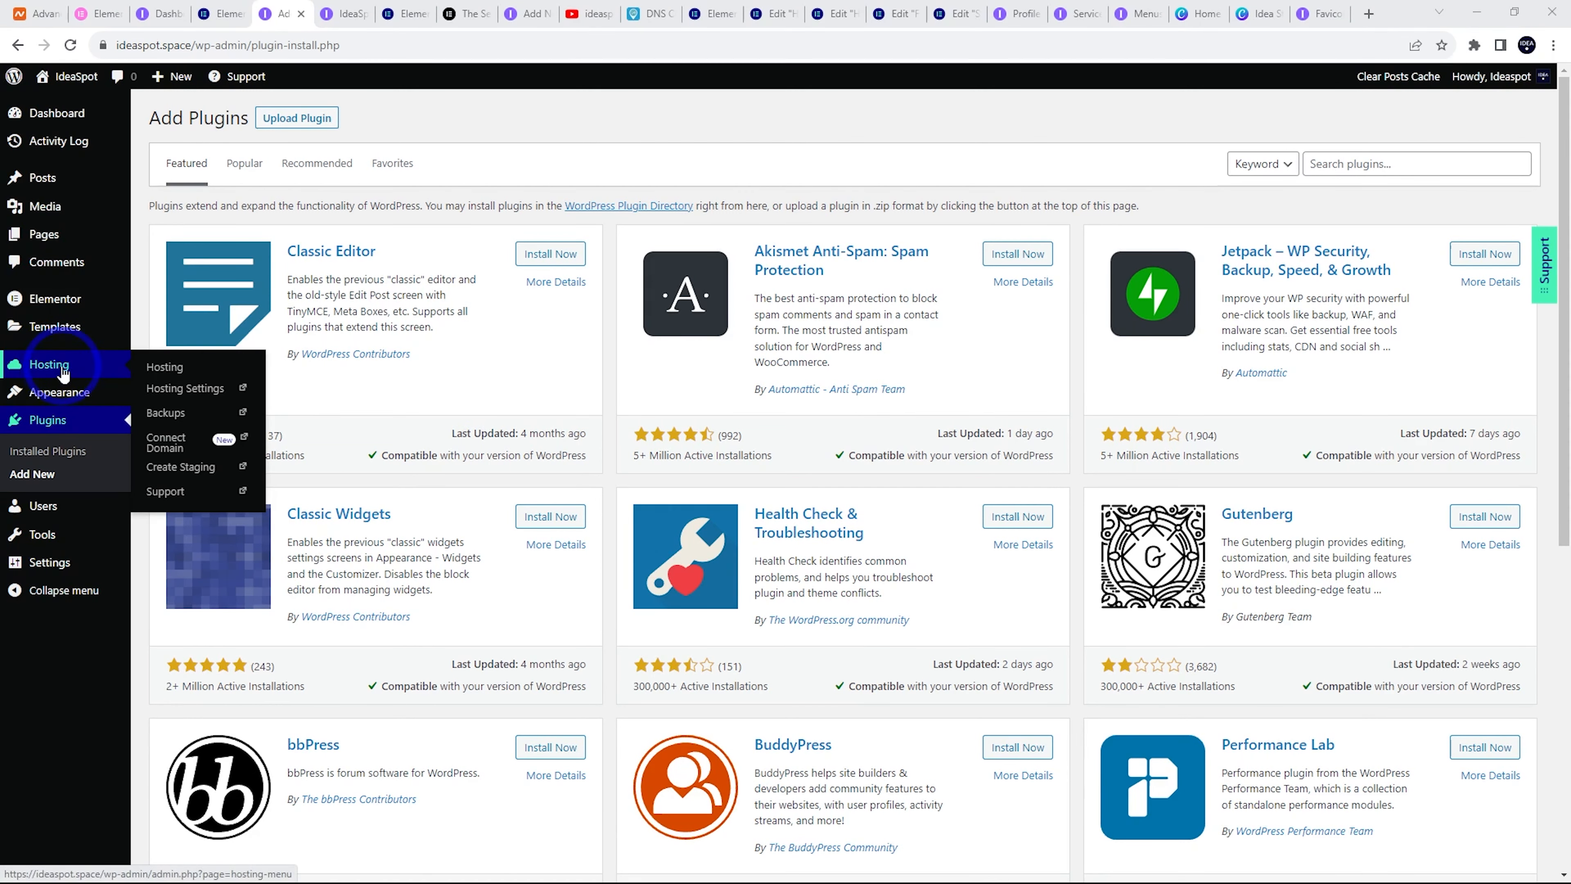
pyautogui.click(164, 413)
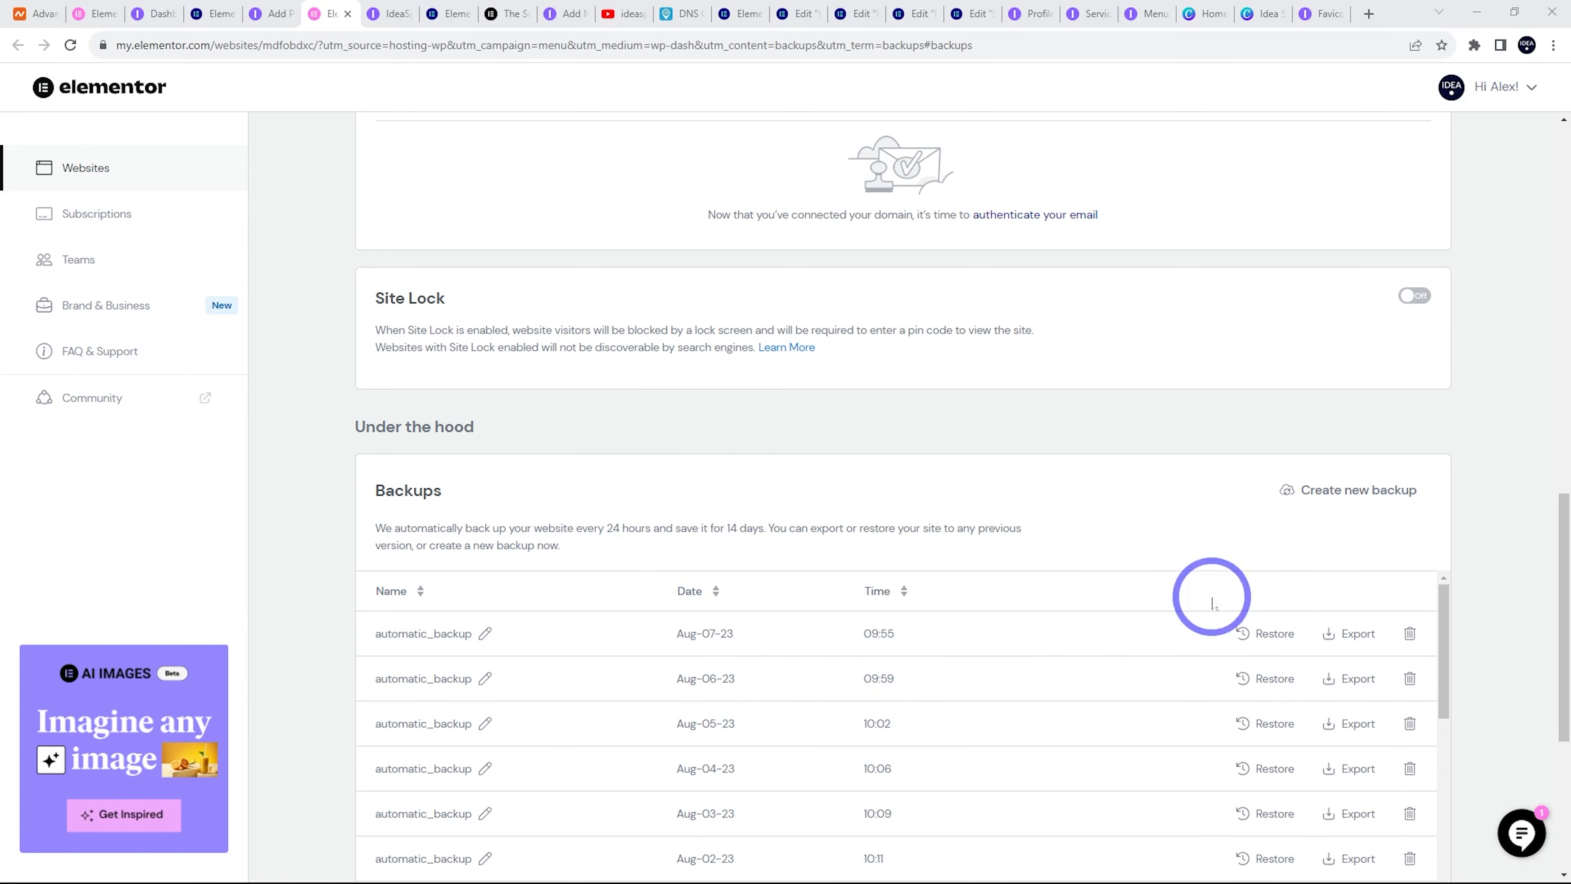
pyautogui.click(1327, 488)
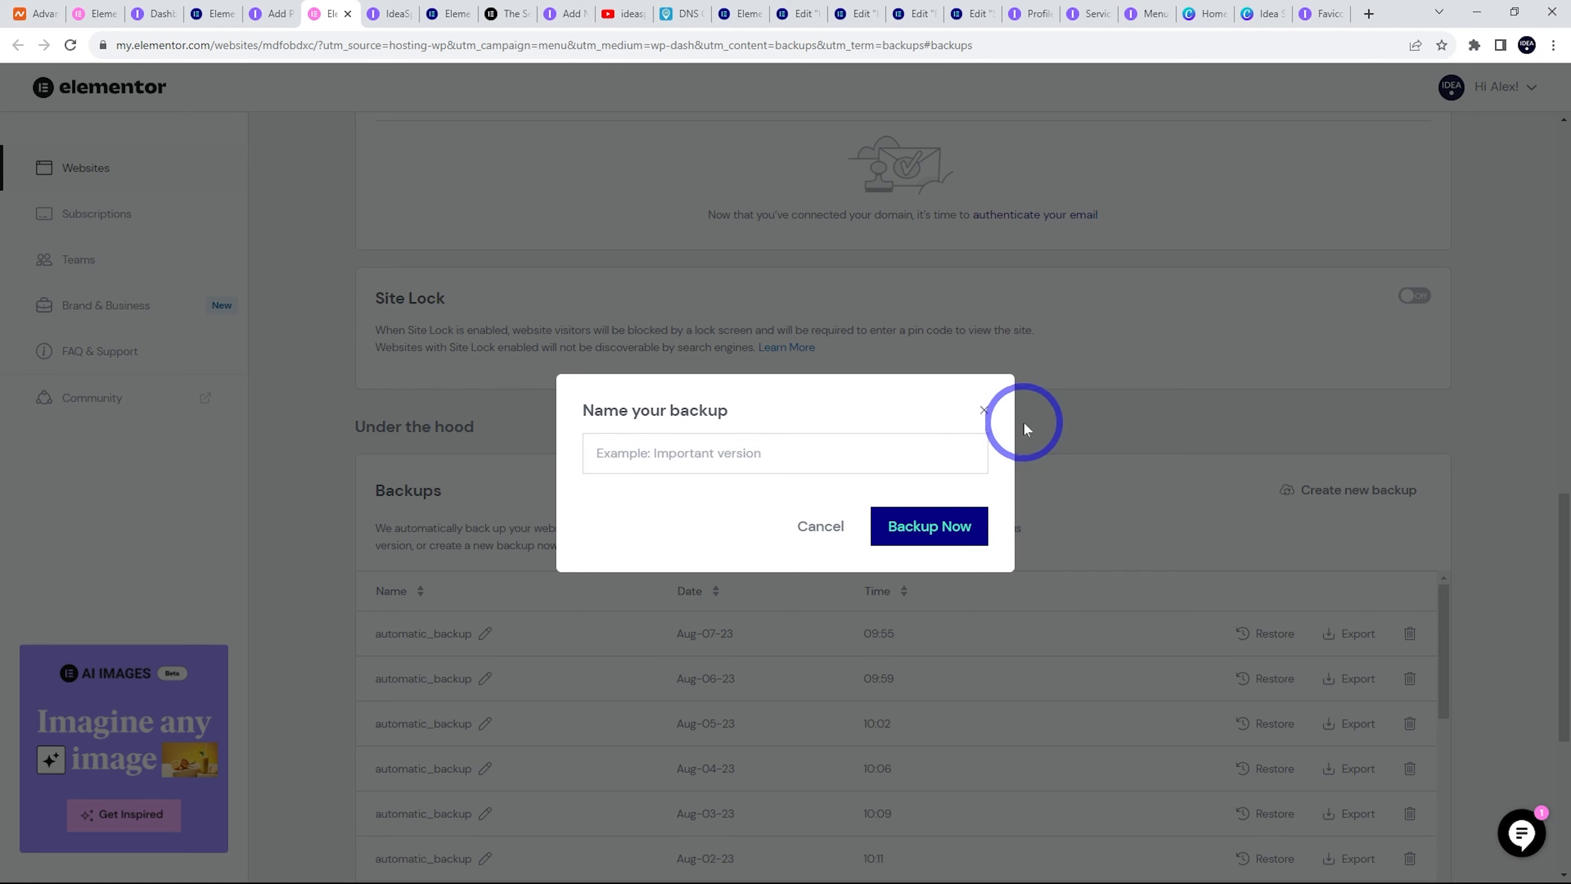
# Return to the WordPress admin and view the list of posts and the list of all pages
pyautogui.click(272, 13)
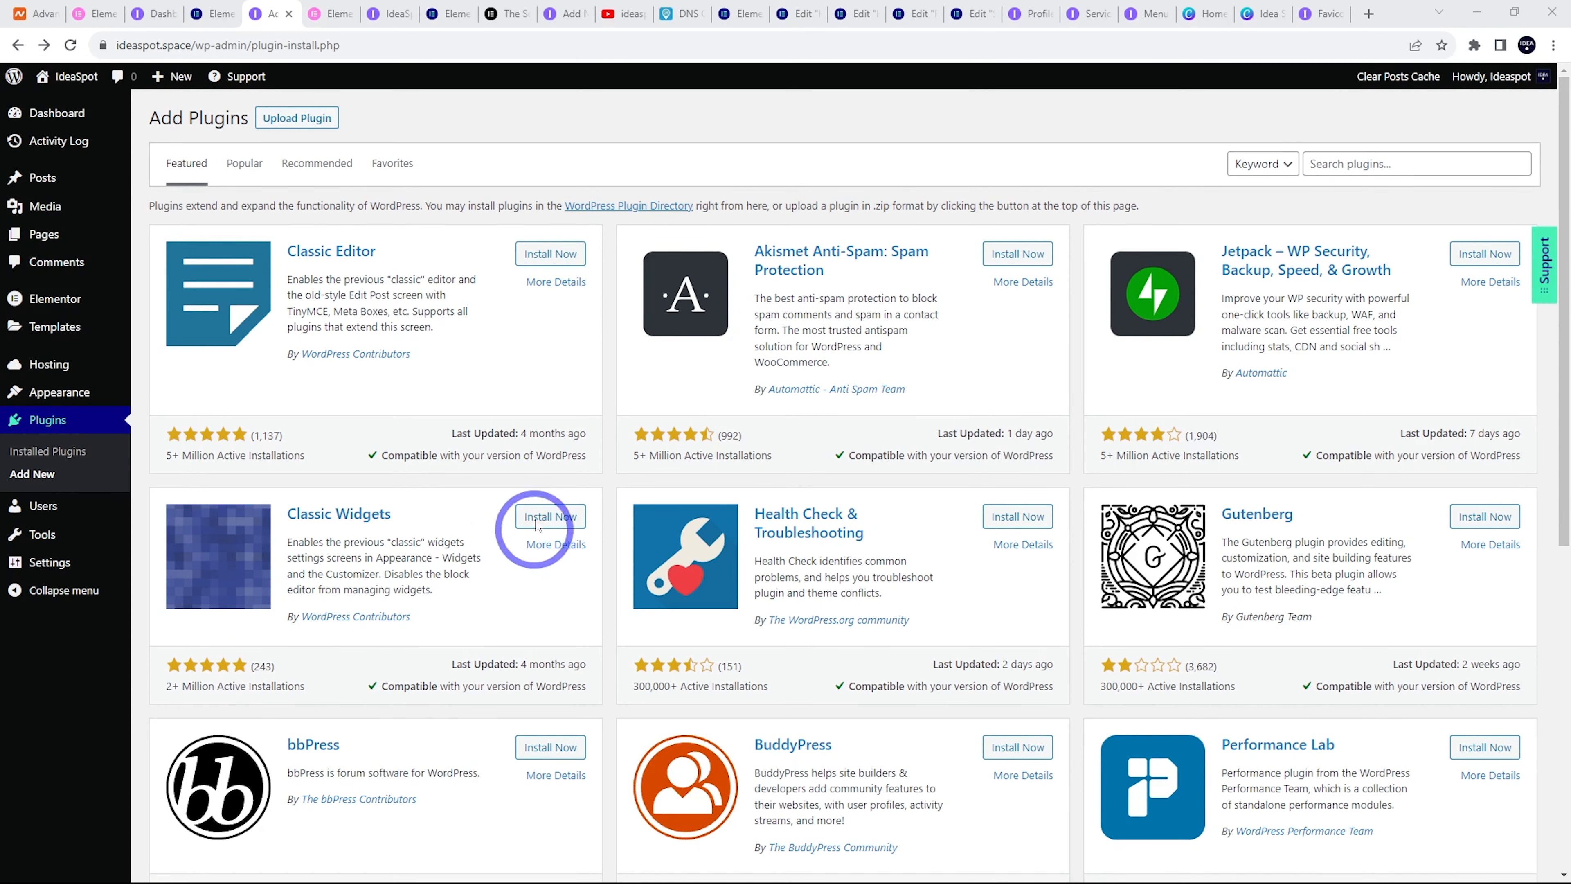
pyautogui.click(61, 186)
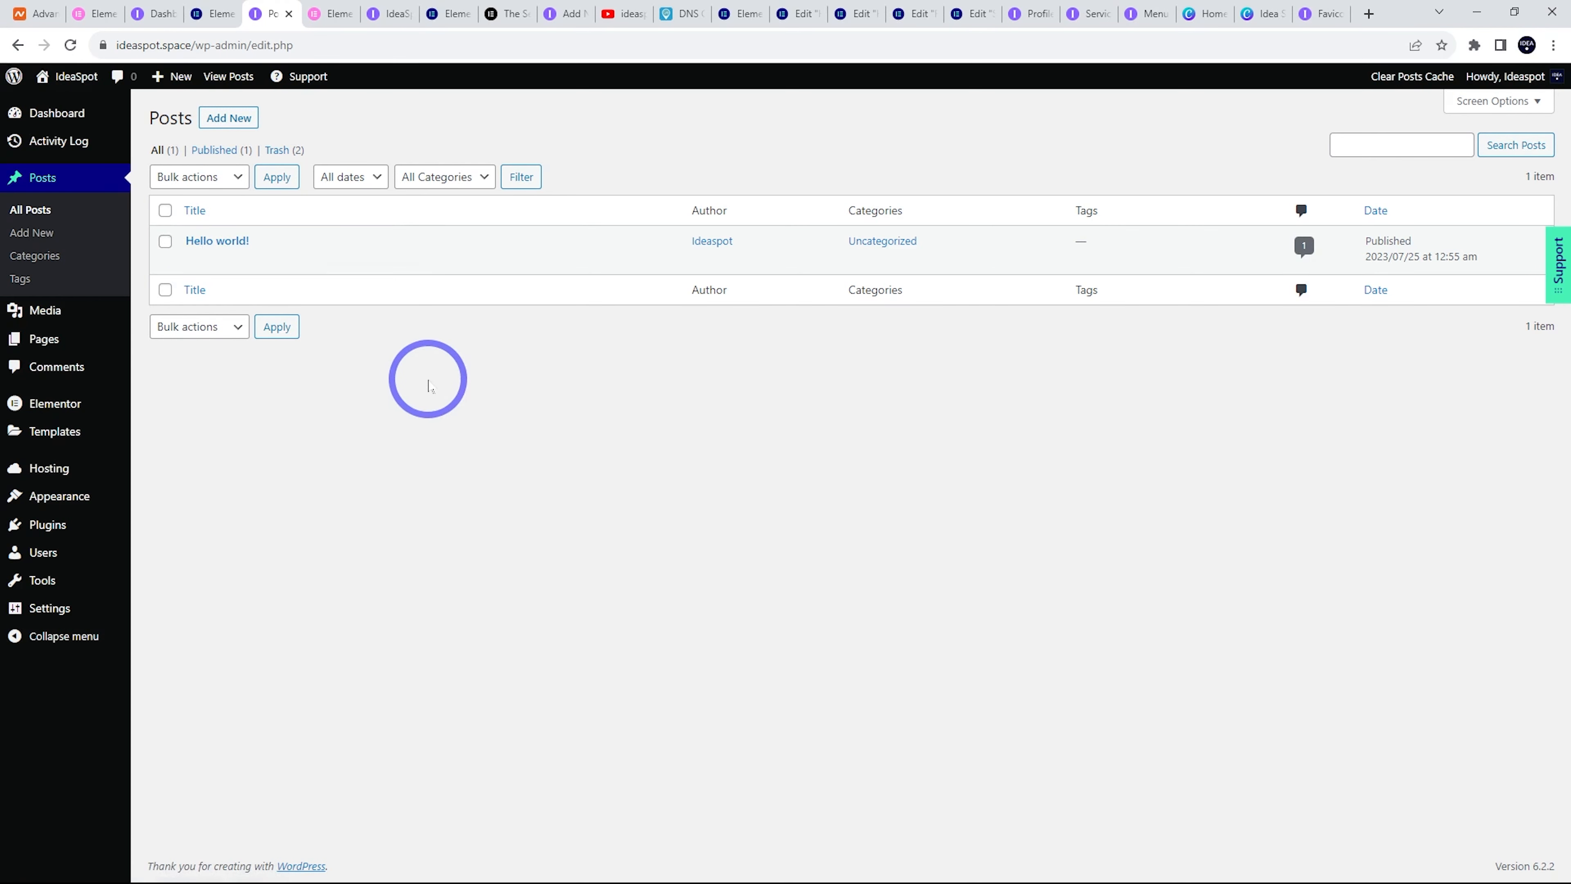
pyautogui.moveTo(99, 340)
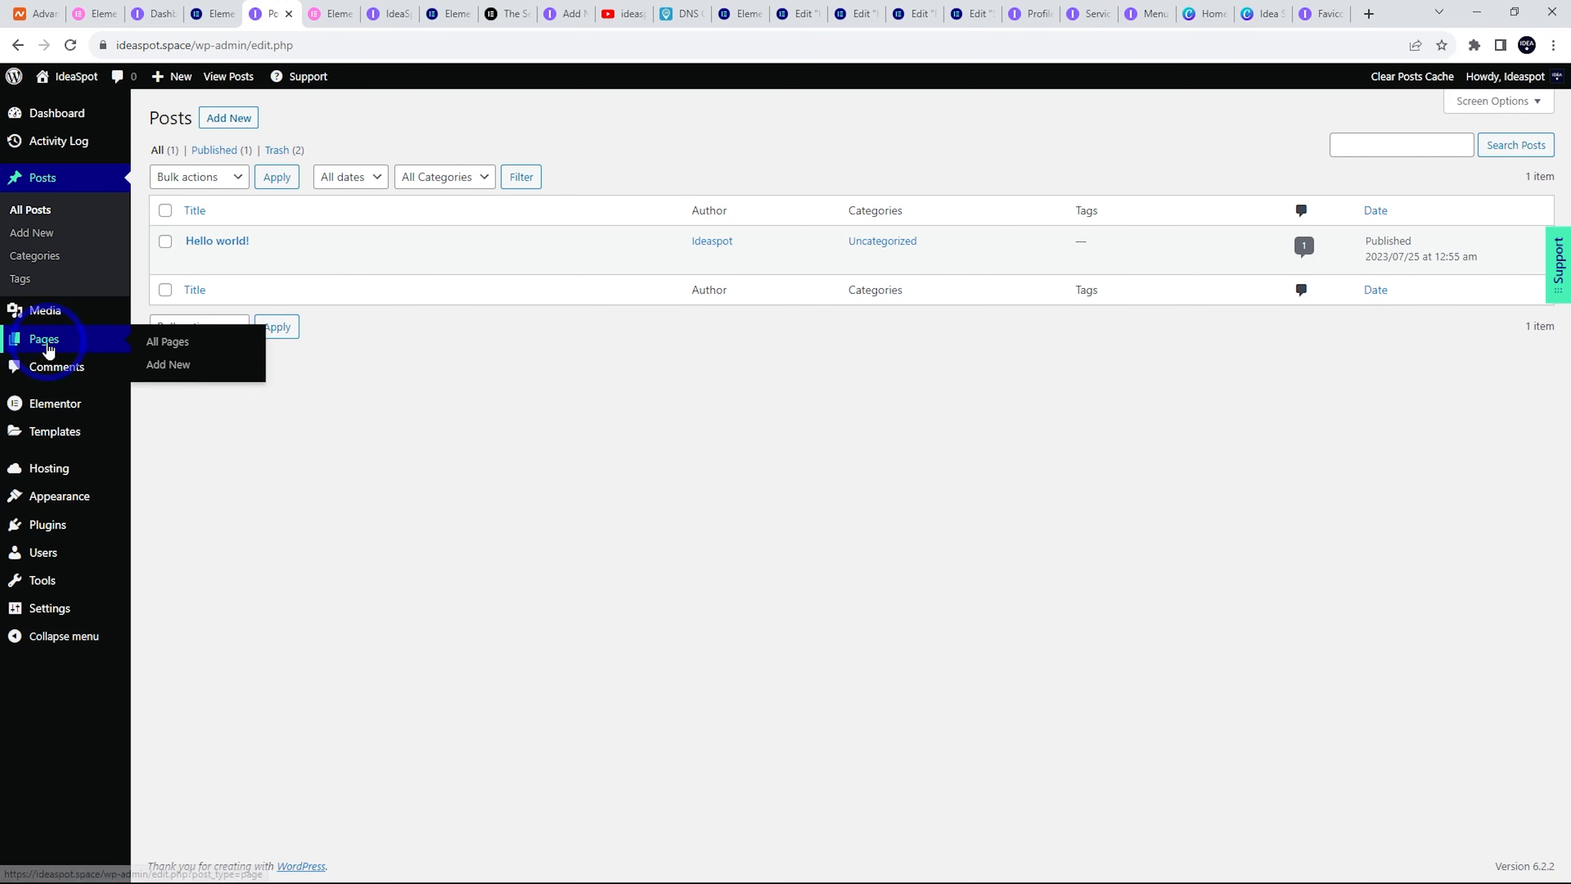
pyautogui.click(171, 350)
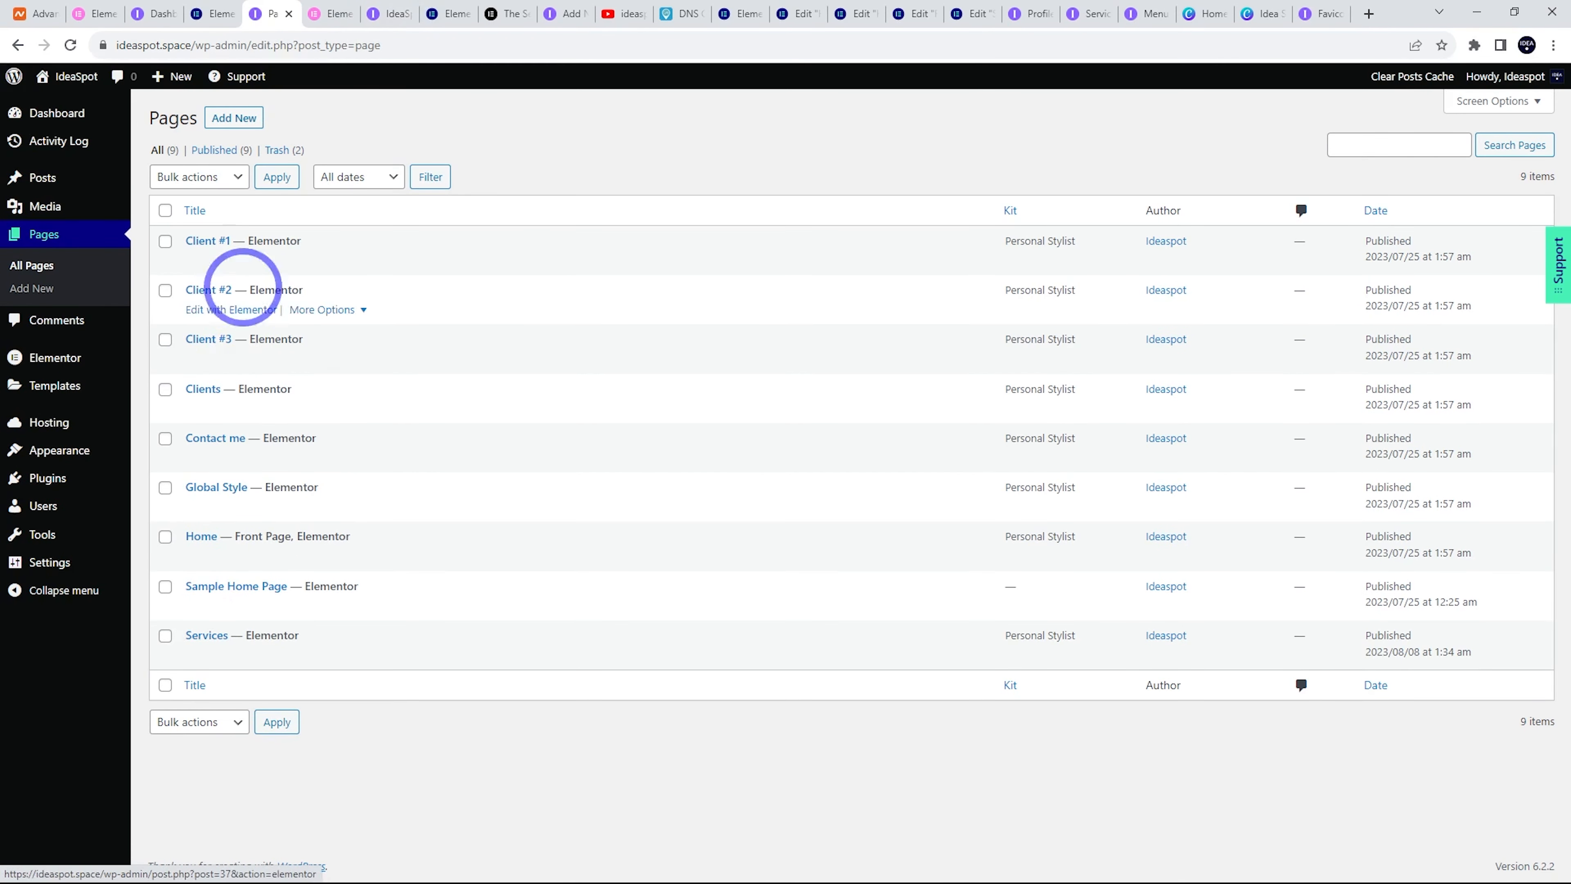
# Check the live home page, return to the WordPress page list and switch to the open Kit Library
pyautogui.click(387, 13)
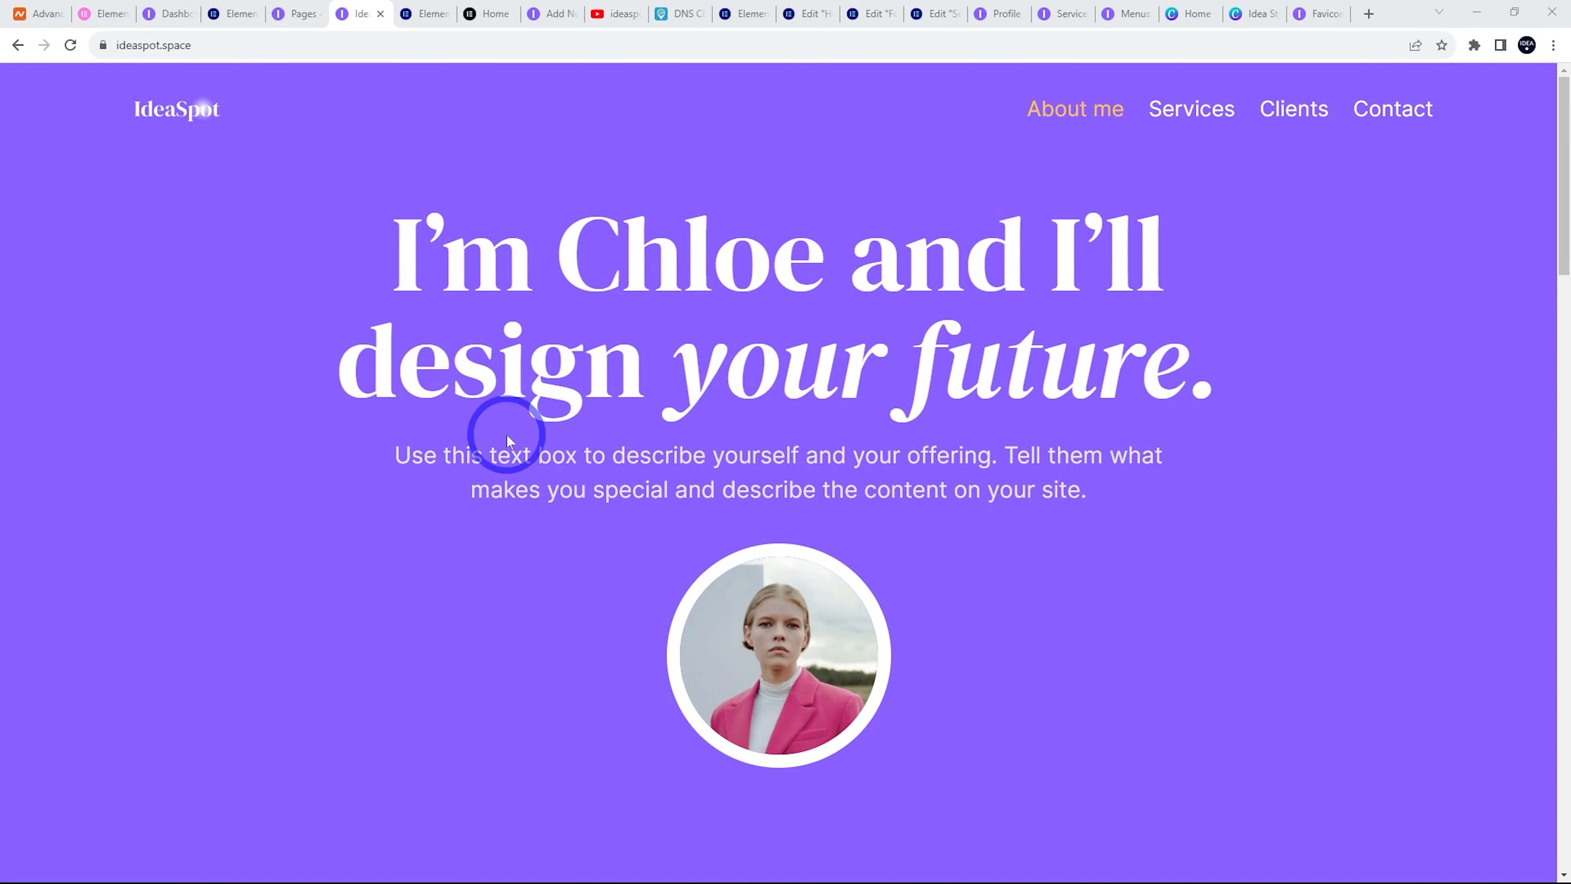
pyautogui.click(296, 13)
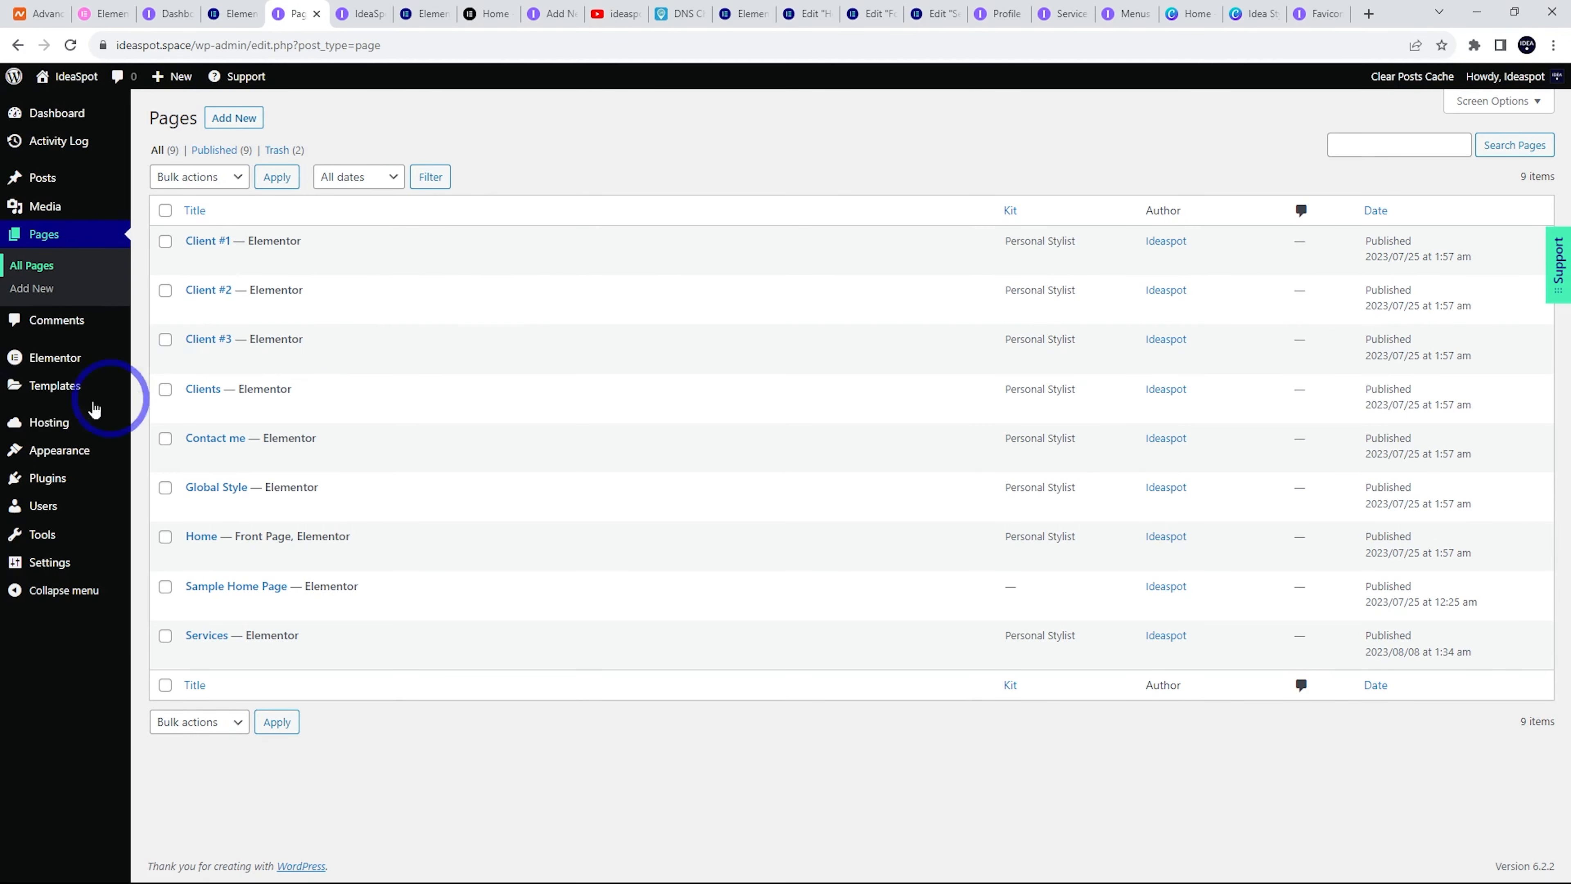
pyautogui.moveTo(61, 391)
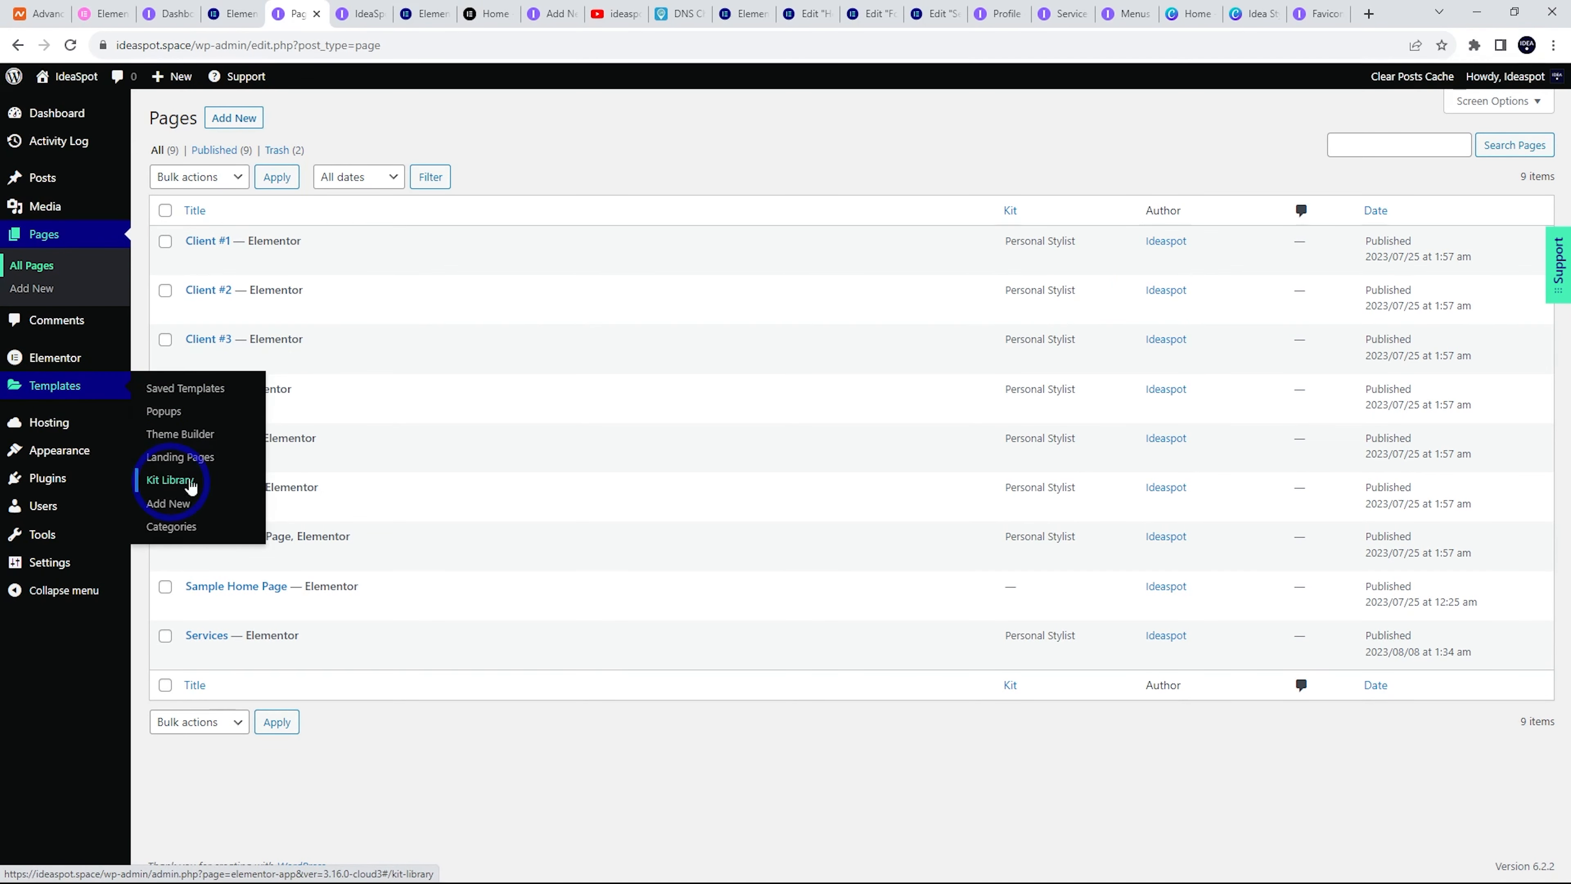
pyautogui.click(415, 13)
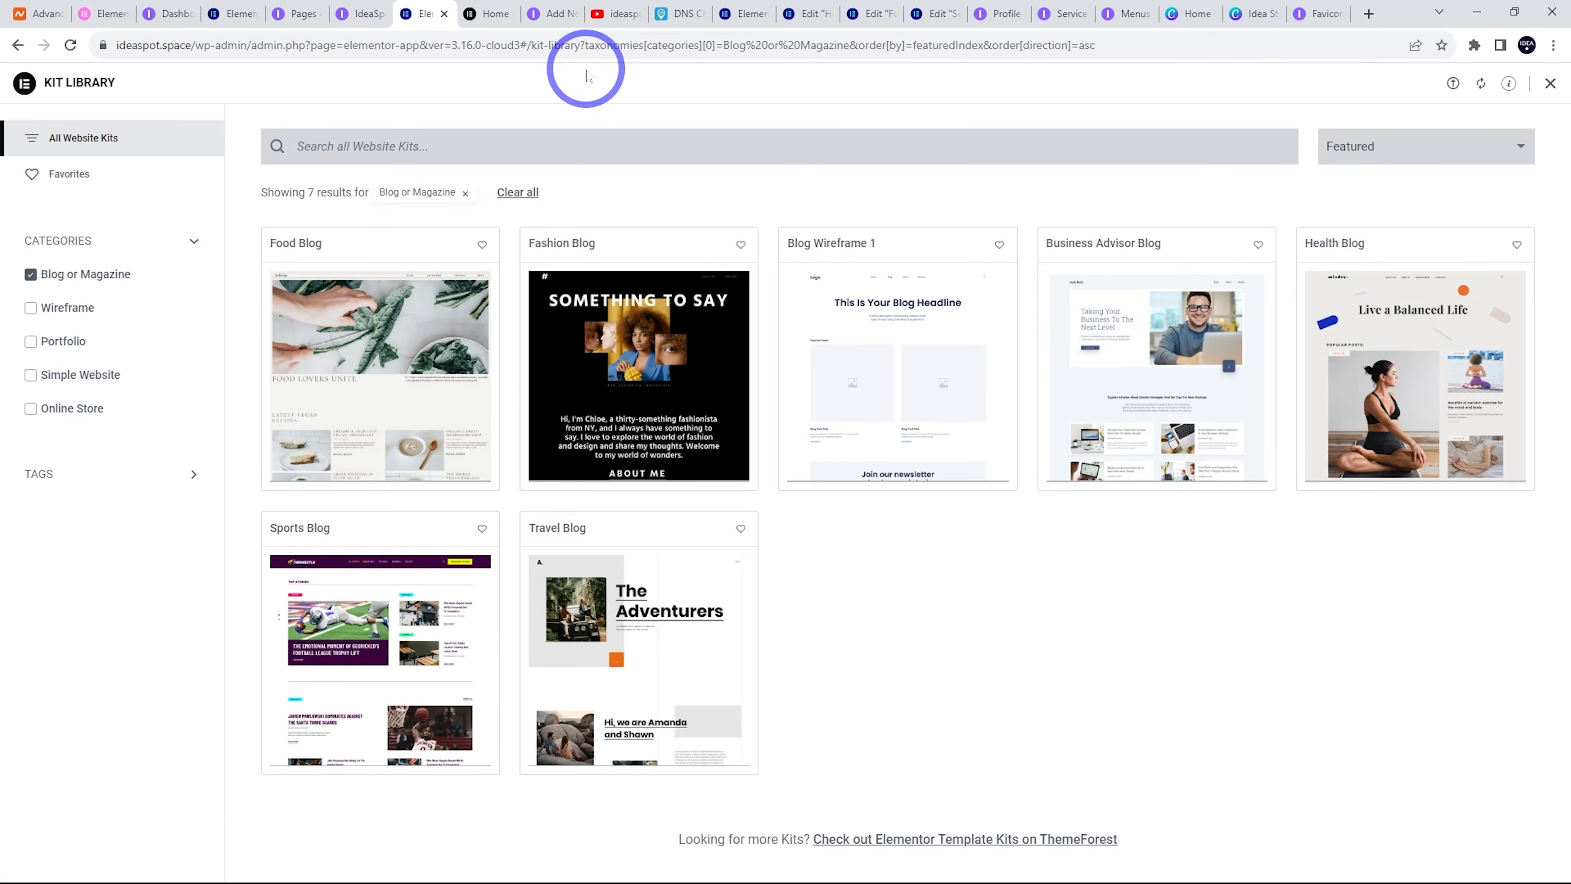
# Browse the website kits unfiltered and by the Portfolio category, and filter them by Blog or Magazine
pyautogui.click(31, 278)
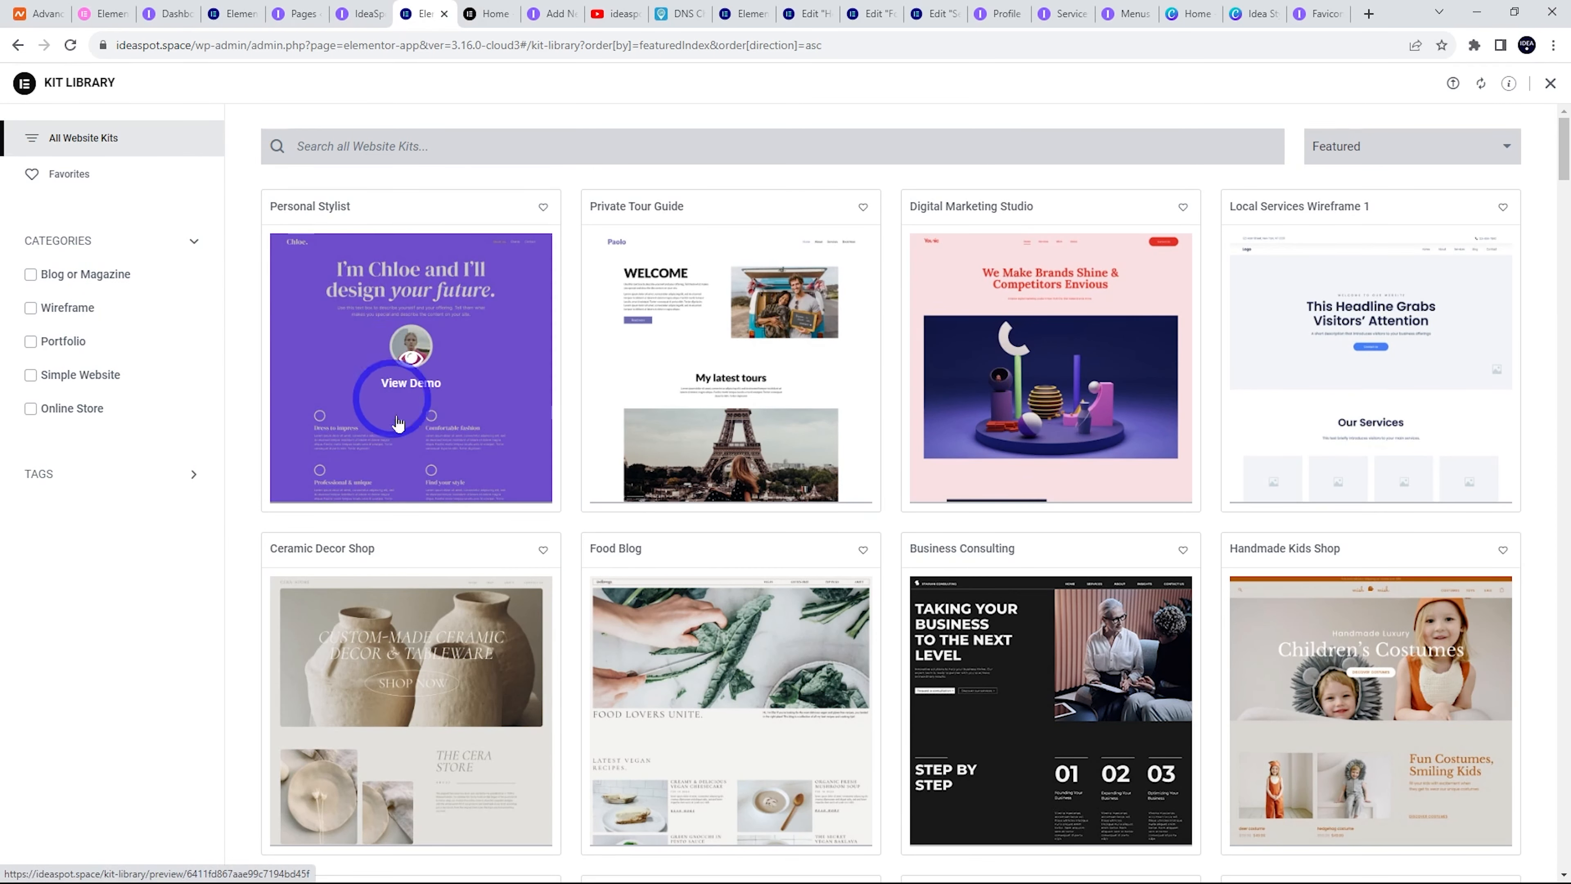
pyautogui.click(31, 341)
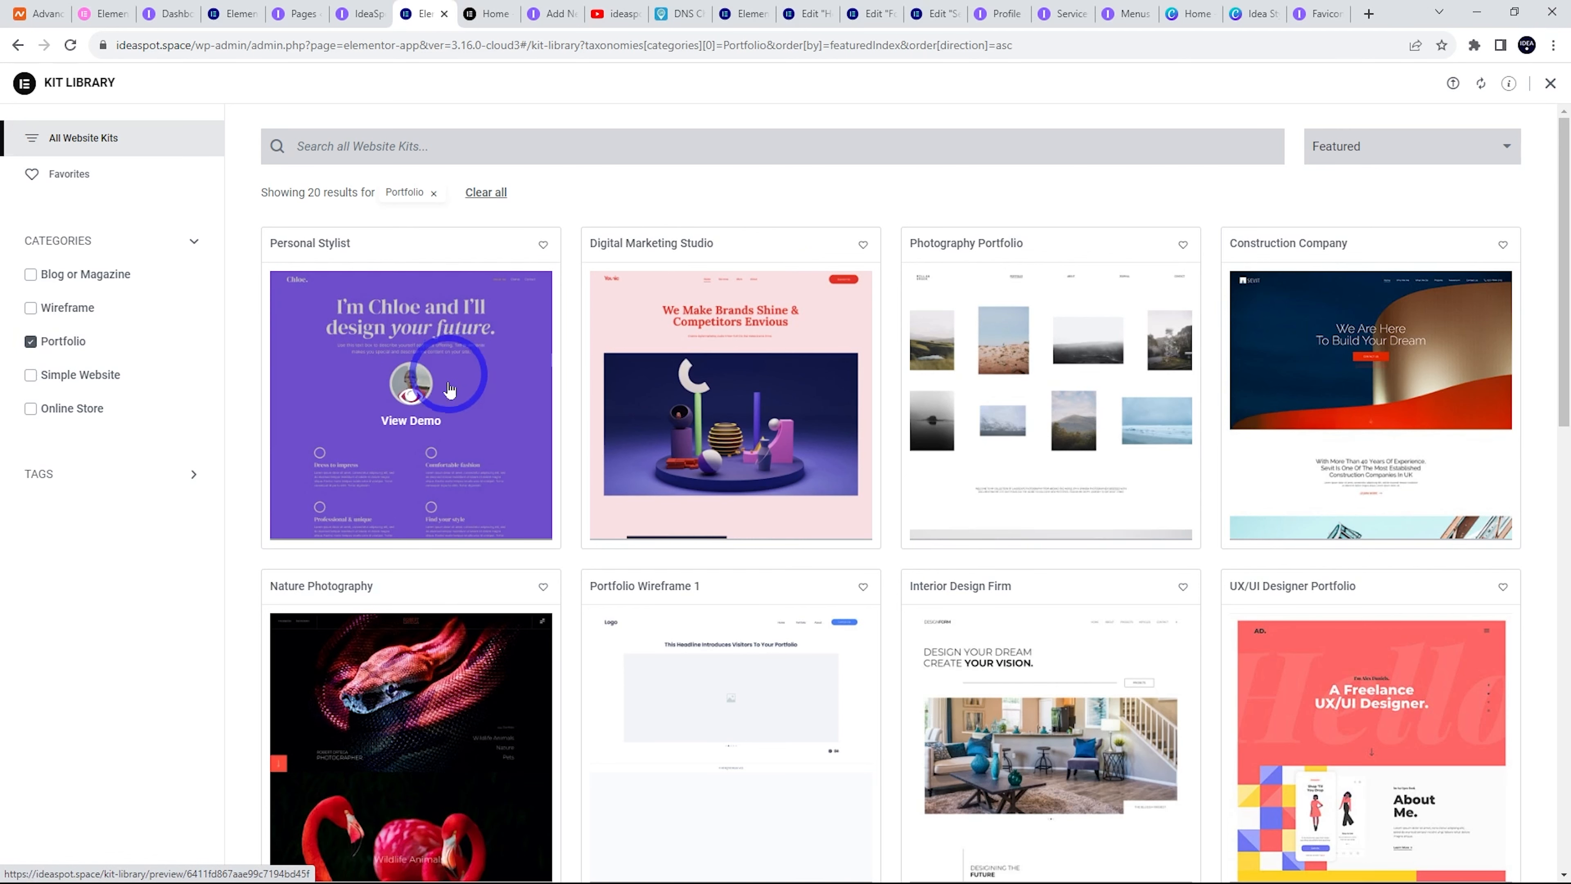
pyautogui.click(30, 341)
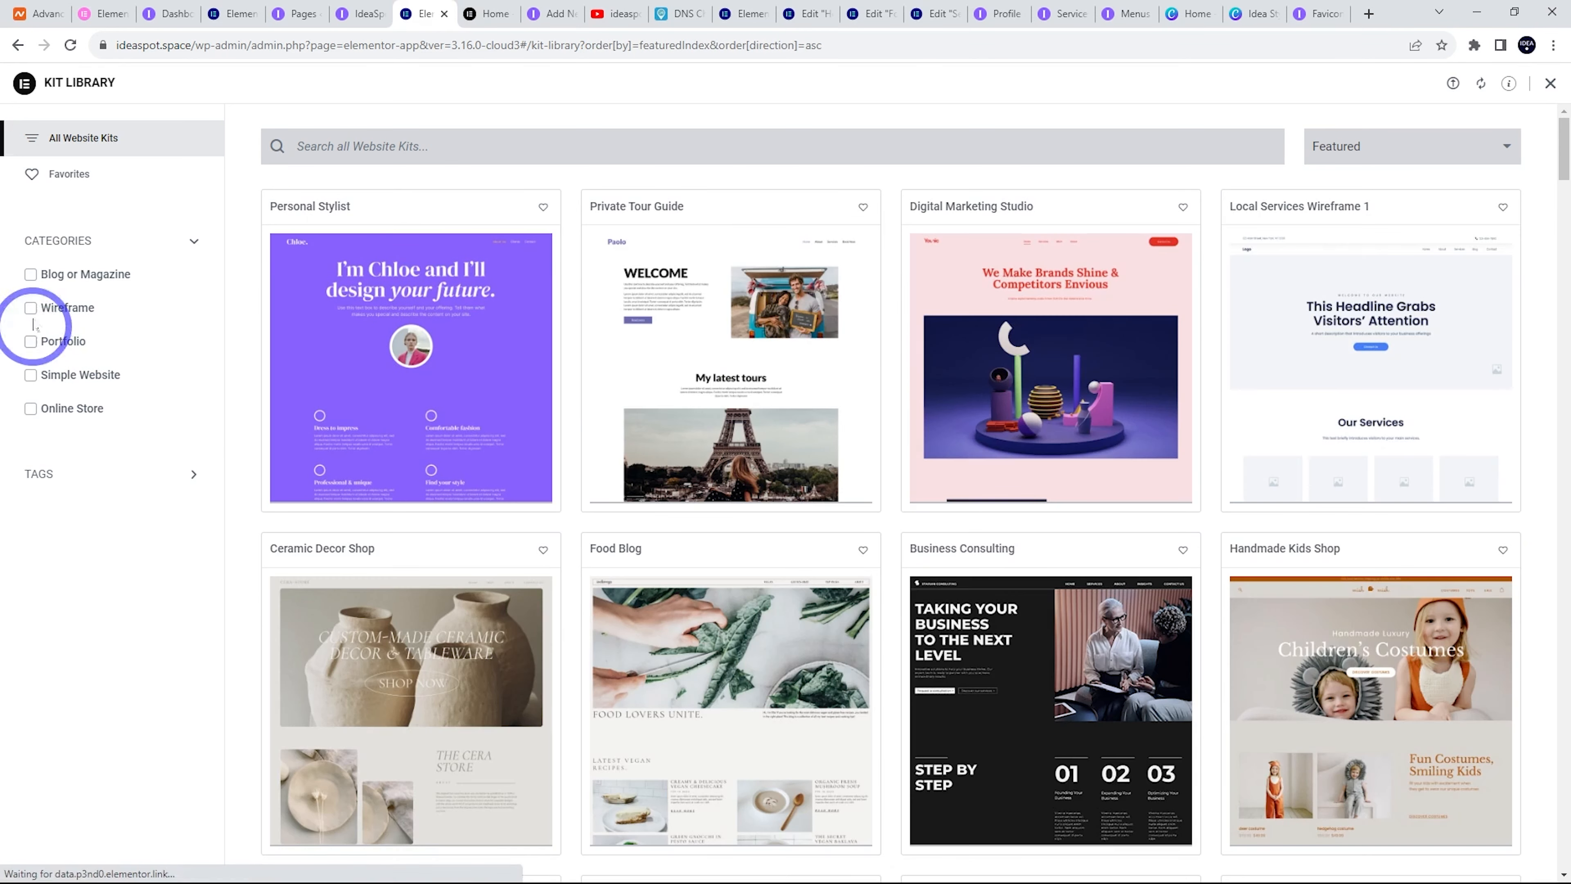
pyautogui.click(30, 274)
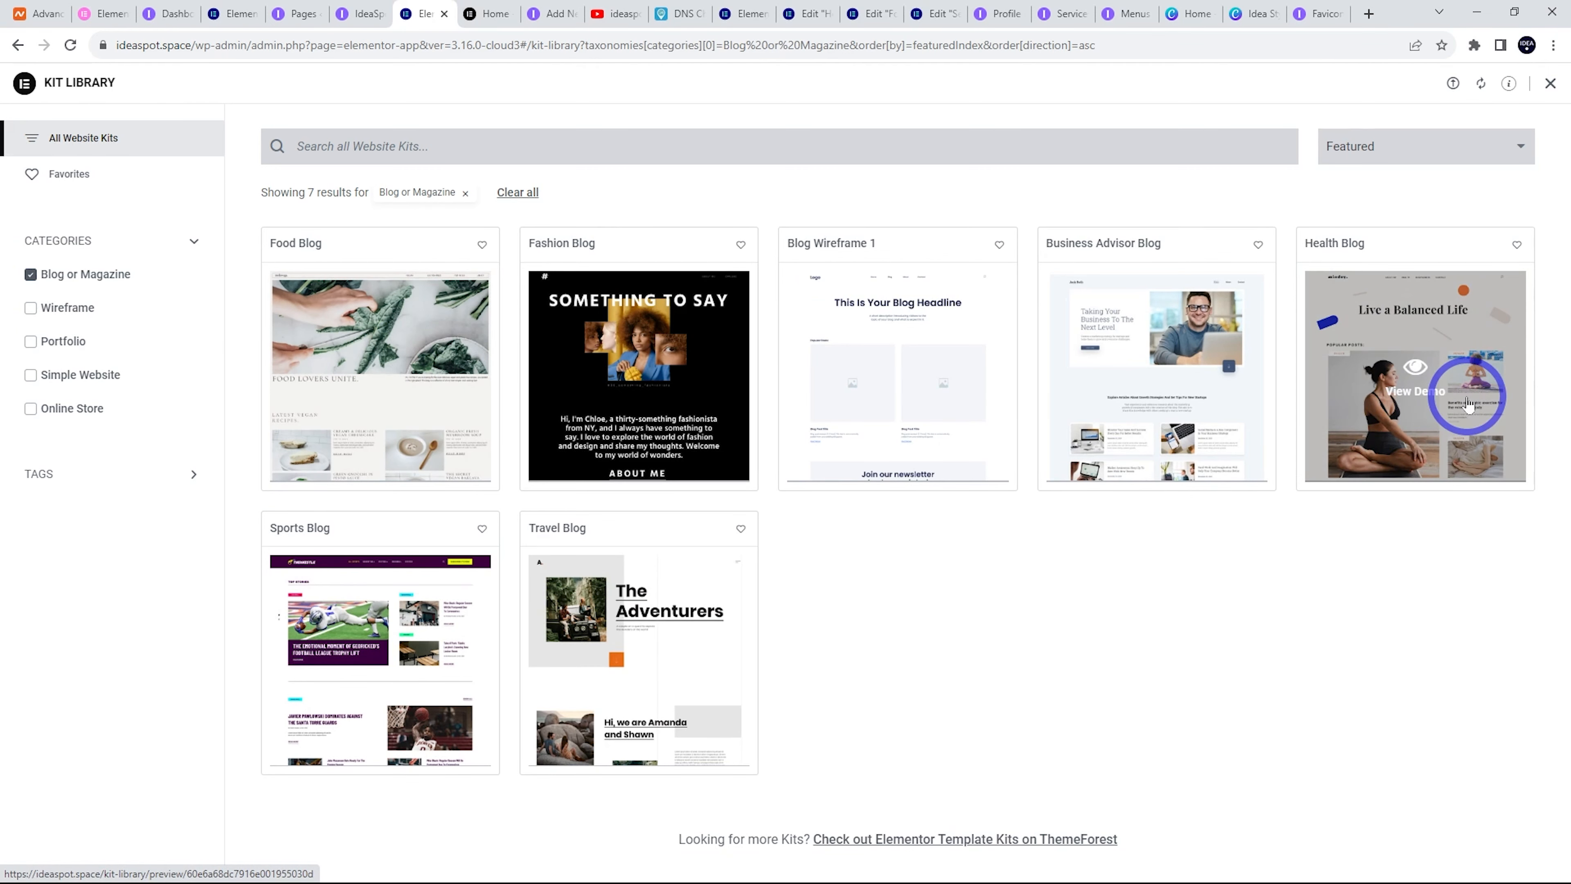
# Look through the YouTube results for IdeaSpot Elementor tutorials and return to the blog kits in the Kit Library
pyautogui.click(615, 14)
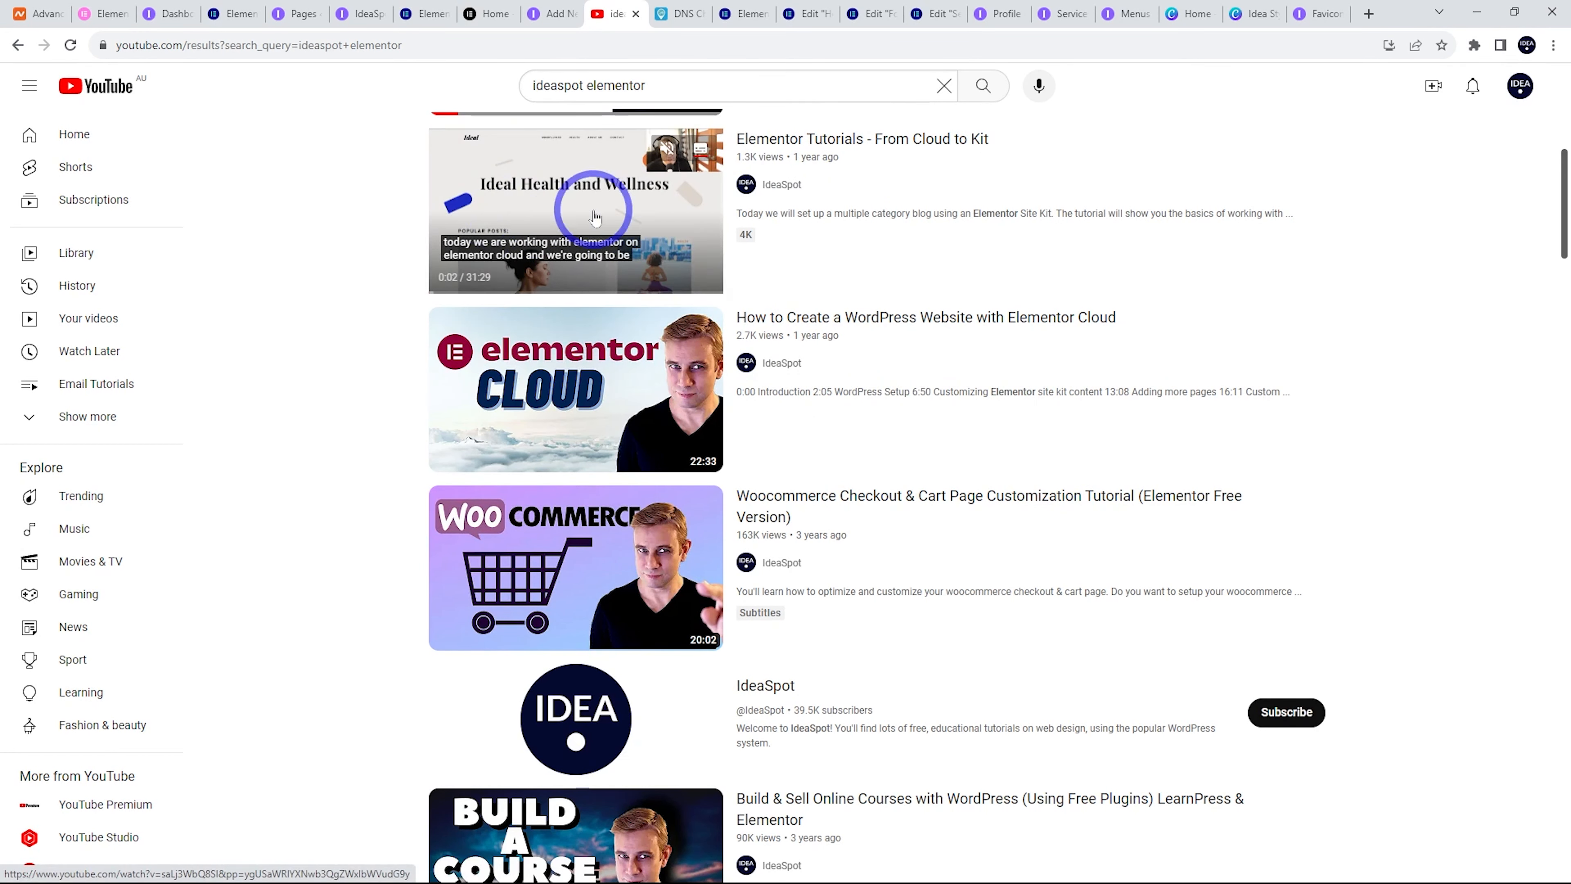
pyautogui.click(363, 9)
pyautogui.click(420, 9)
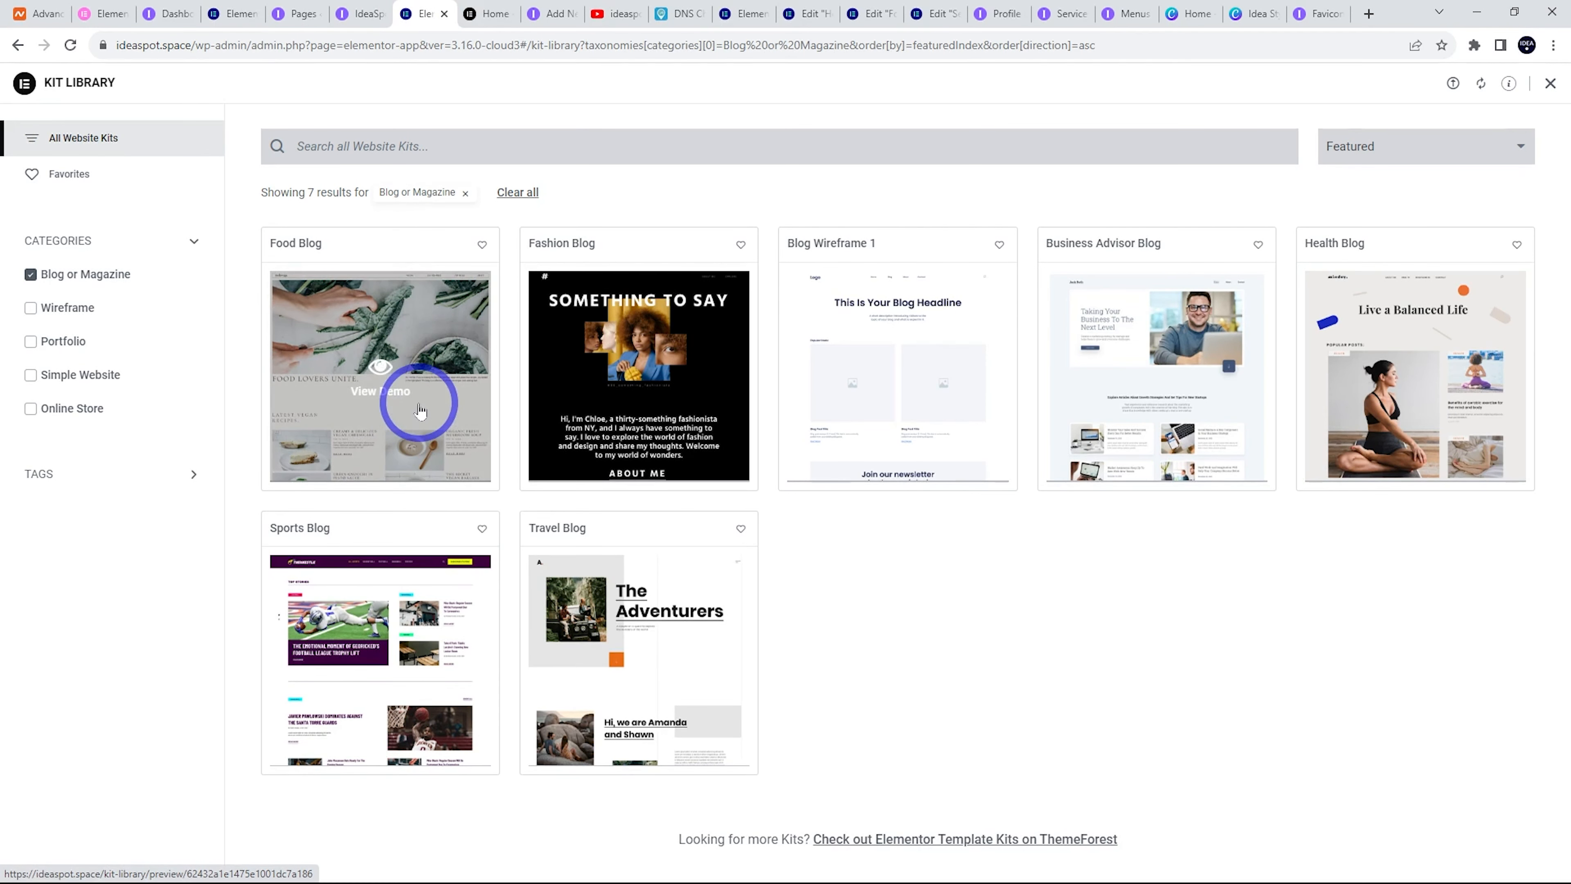
# Open the Food Blog kit's demo tab and examine its home page from the header to the latest vegan recipes
pyautogui.click(481, 11)
pyautogui.scroll(5, 305, 265)
pyautogui.scroll(6, 305, 265)
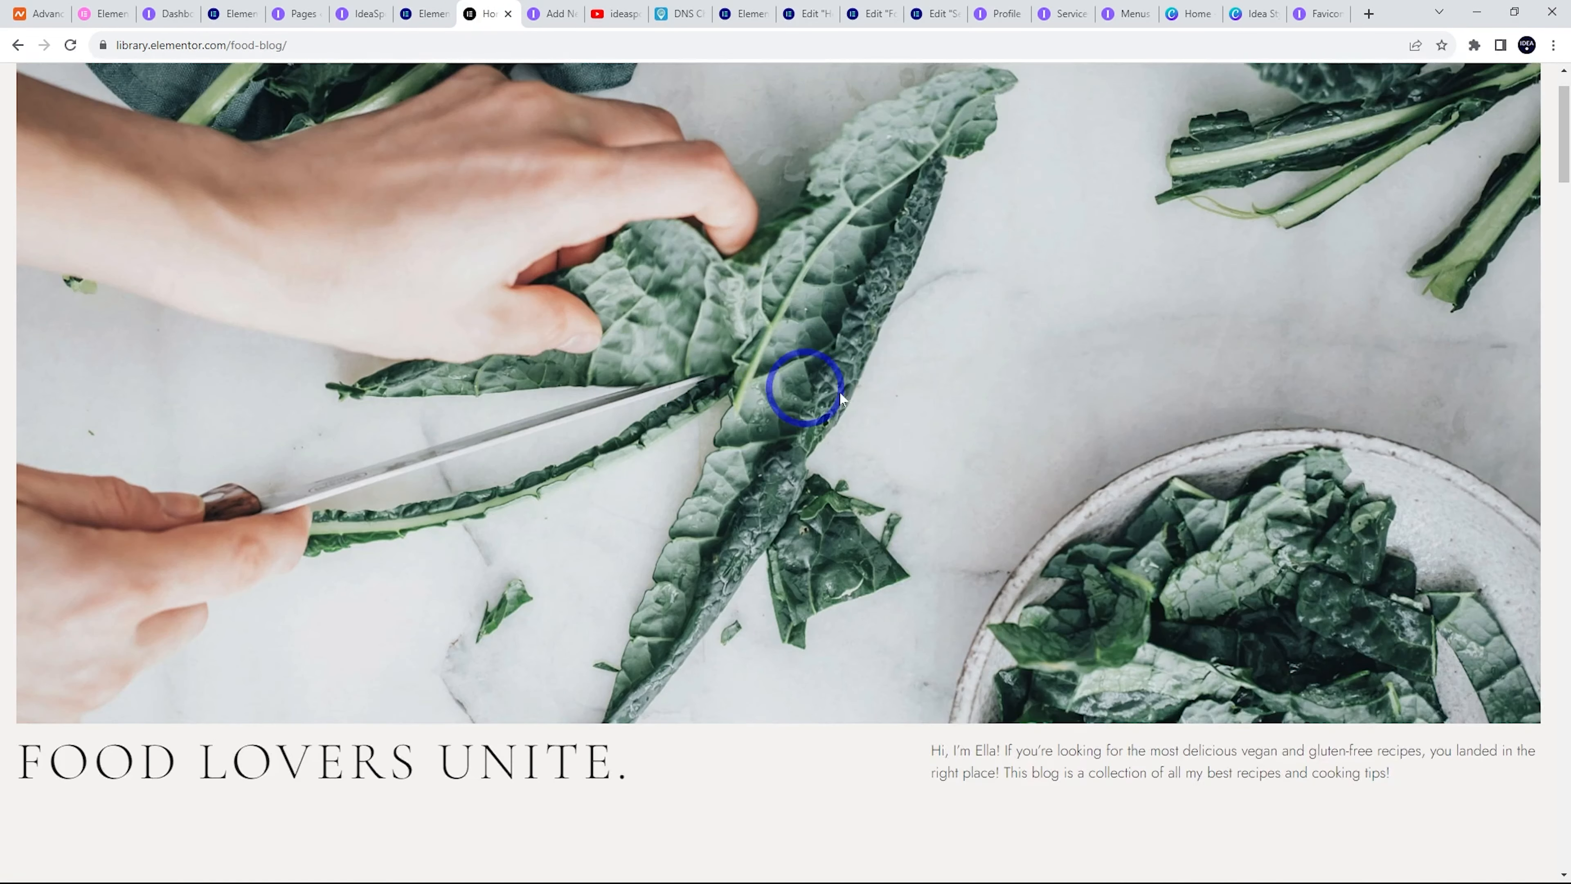
pyautogui.scroll(-4, 420, 484)
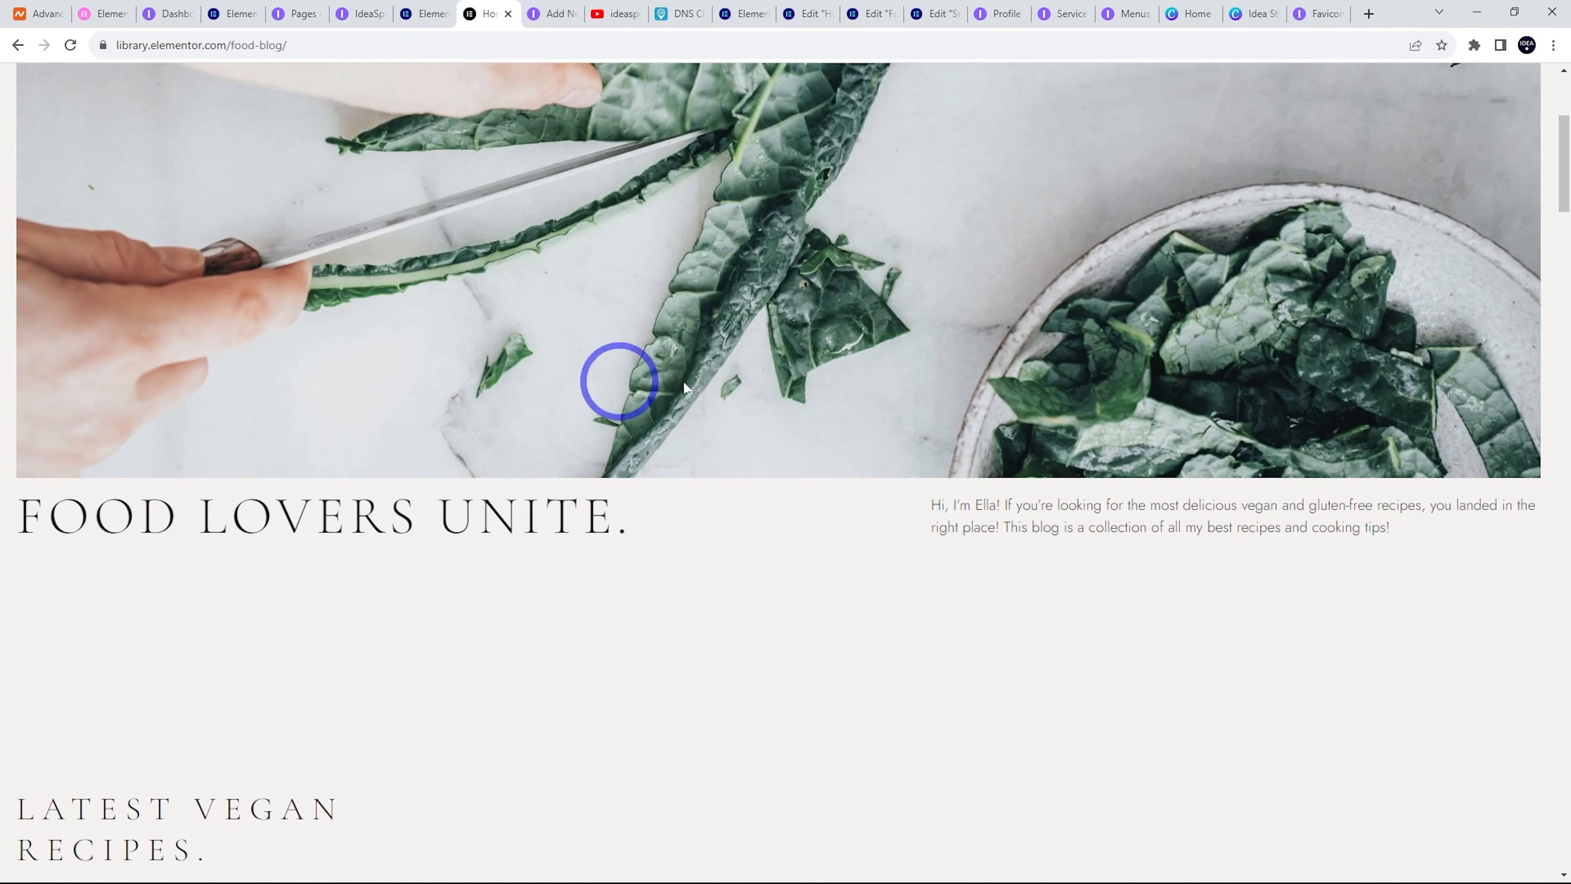
pyautogui.scroll(-5, 712, 341)
pyautogui.scroll(-1, 823, 263)
pyautogui.scroll(-5, 823, 263)
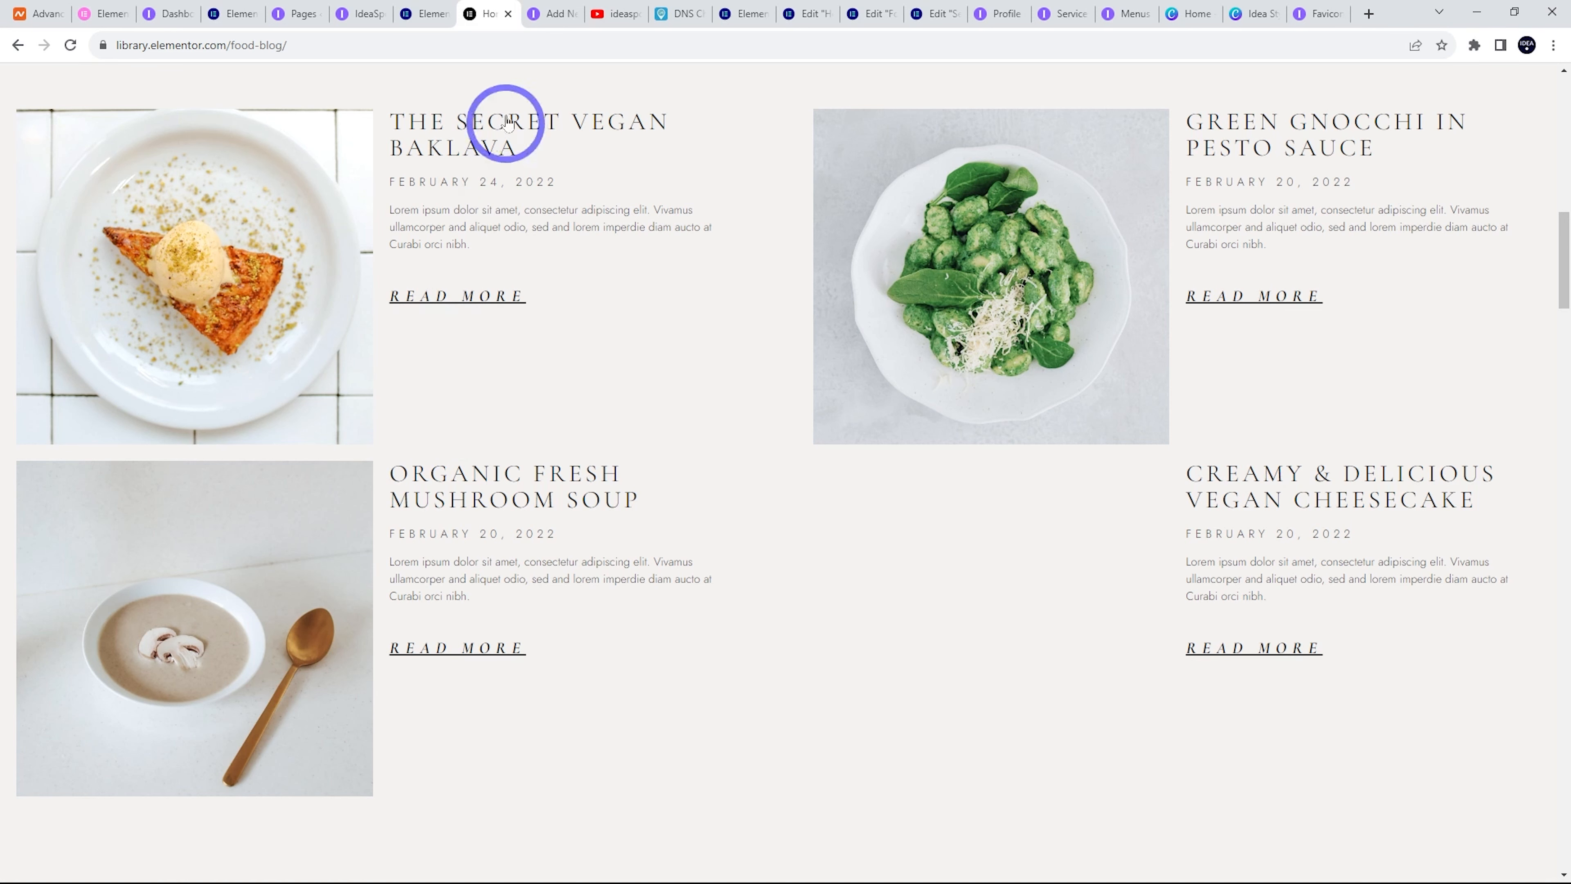
# Open the demo's The Secret Vegan Baklava post and examine its title header, featured image and recipe text
pyautogui.click(557, 160)
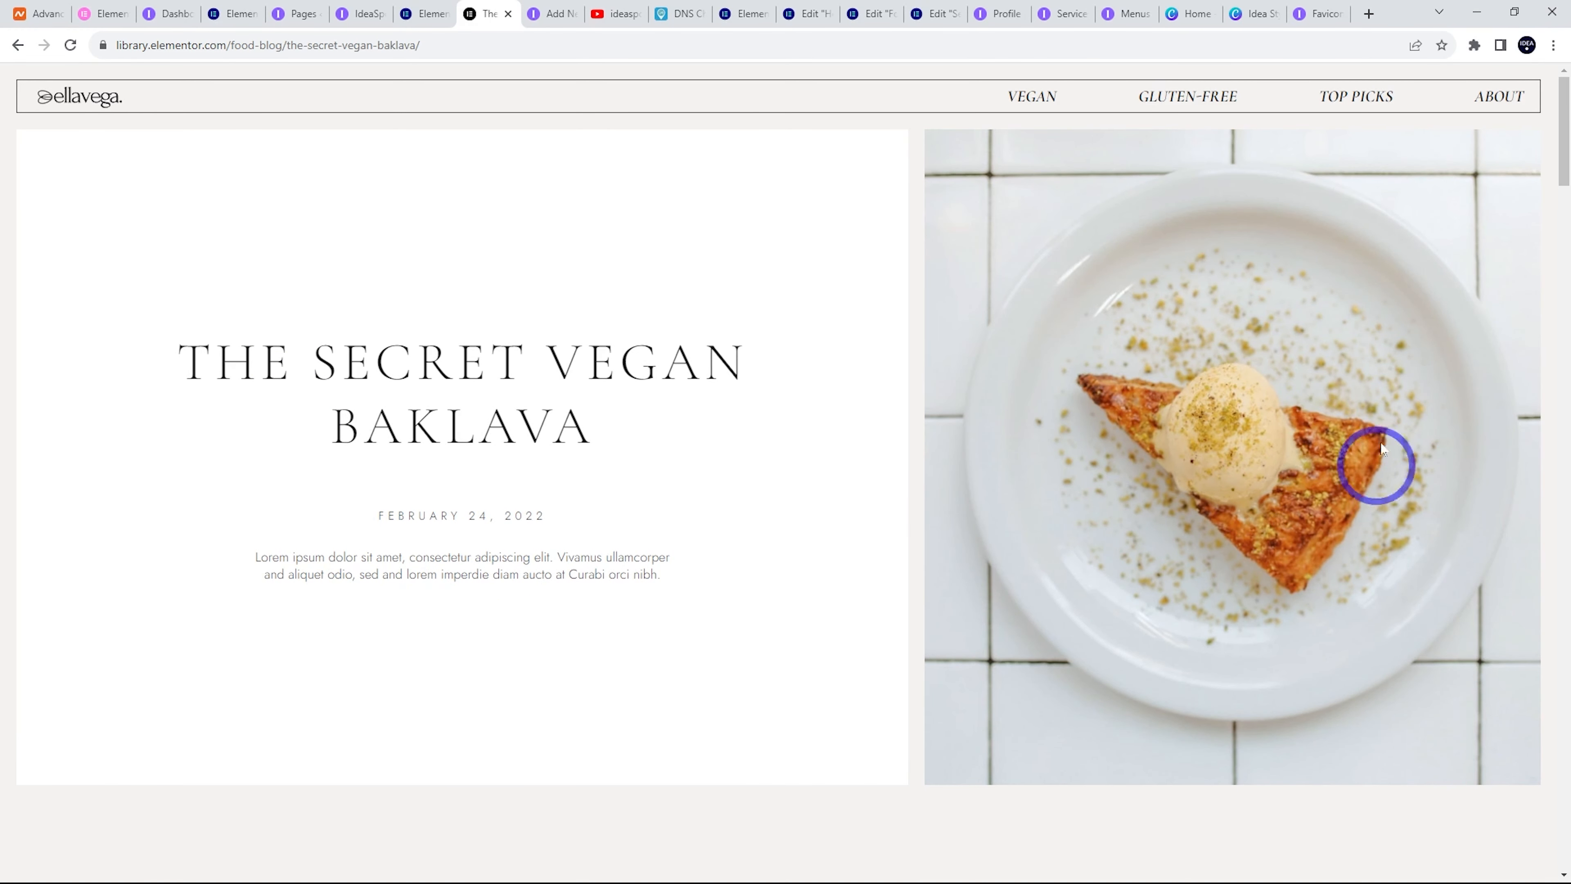
pyautogui.scroll(-10, 1265, 434)
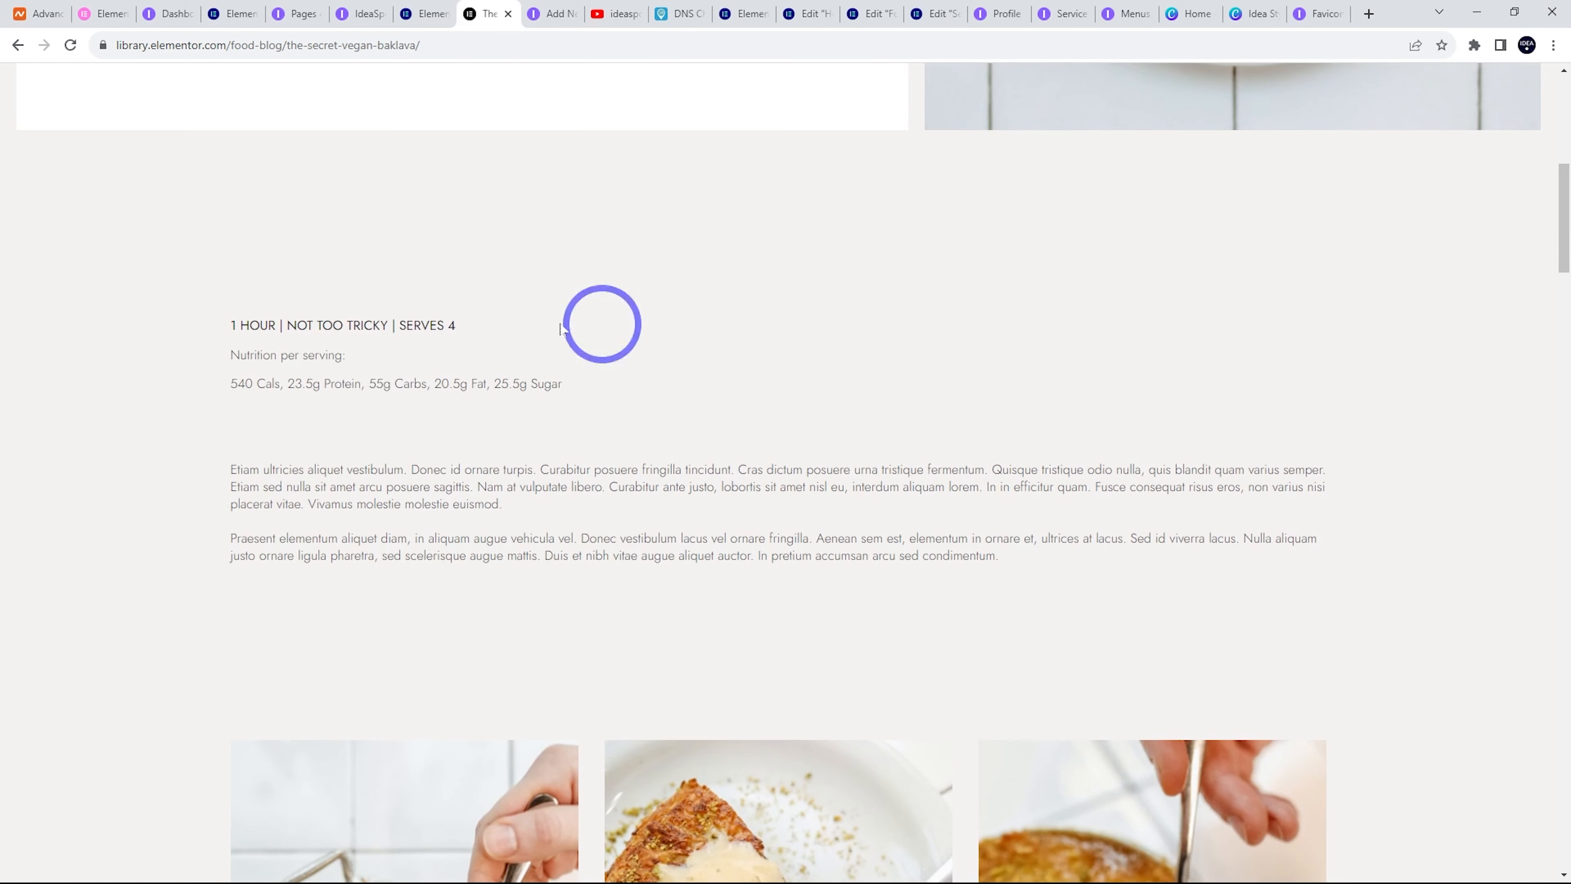
pyautogui.scroll(10, 493, 486)
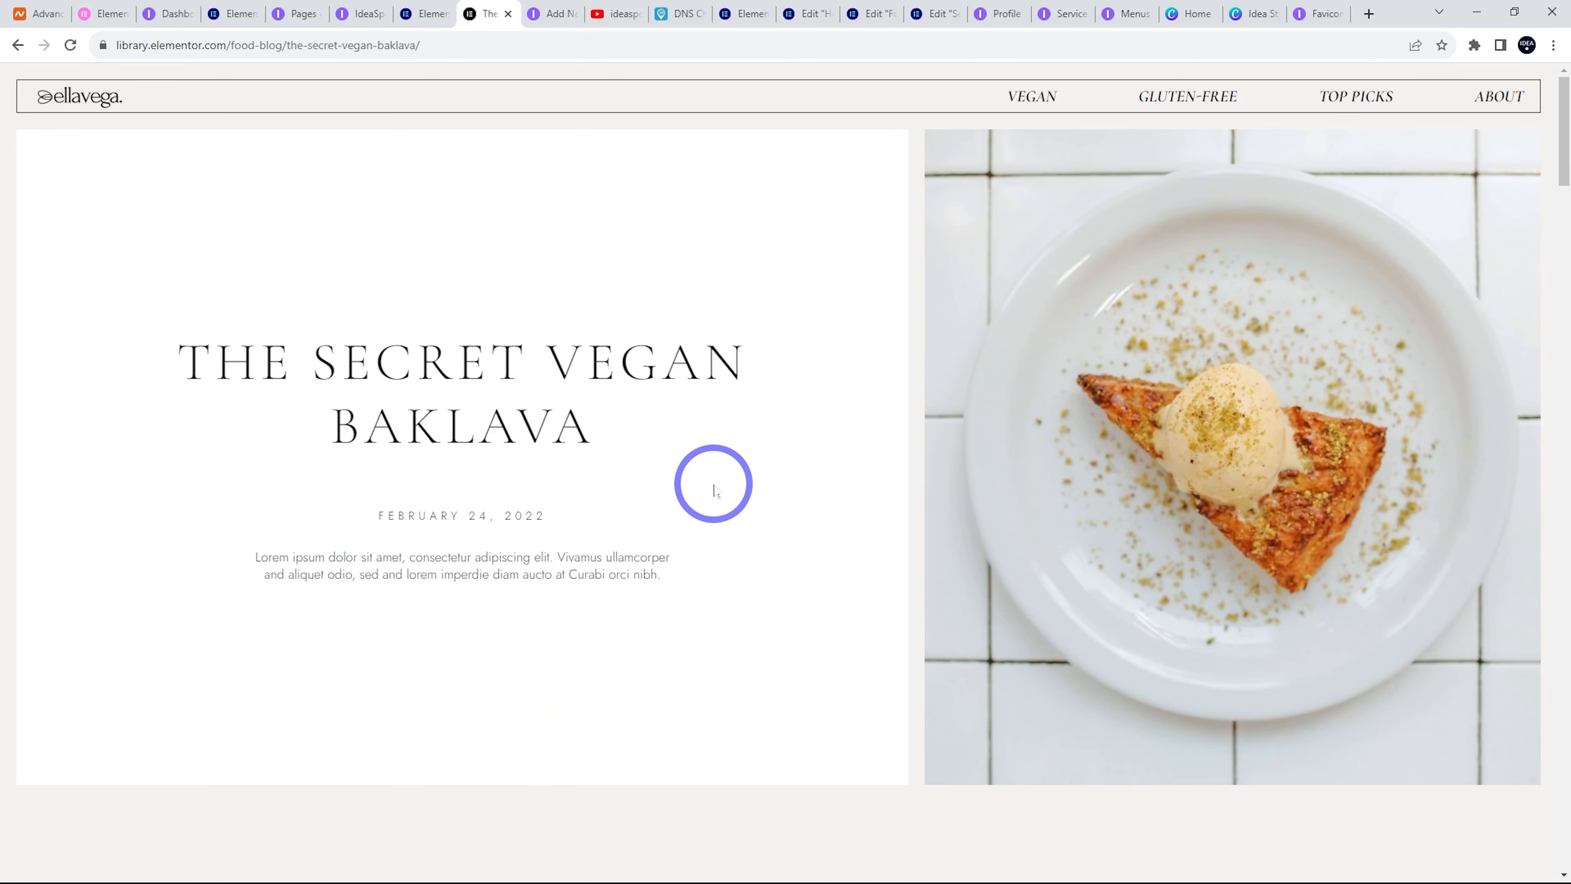
# Show the featured image setting in the WordPress draft of the baklava post and return to the demo post
pyautogui.click(548, 15)
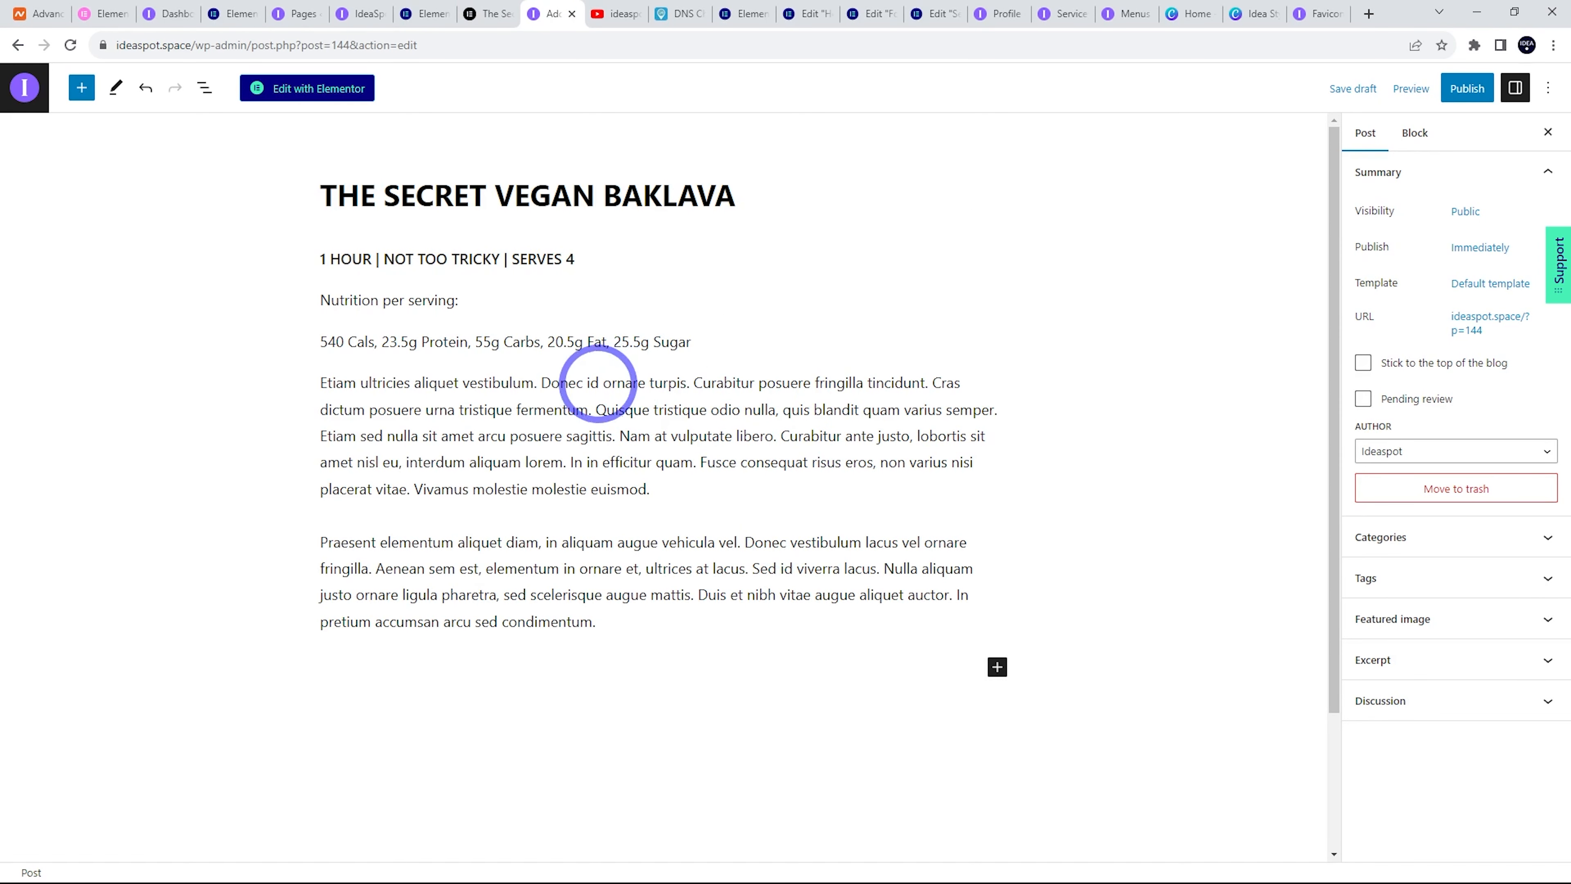
pyautogui.click(1441, 619)
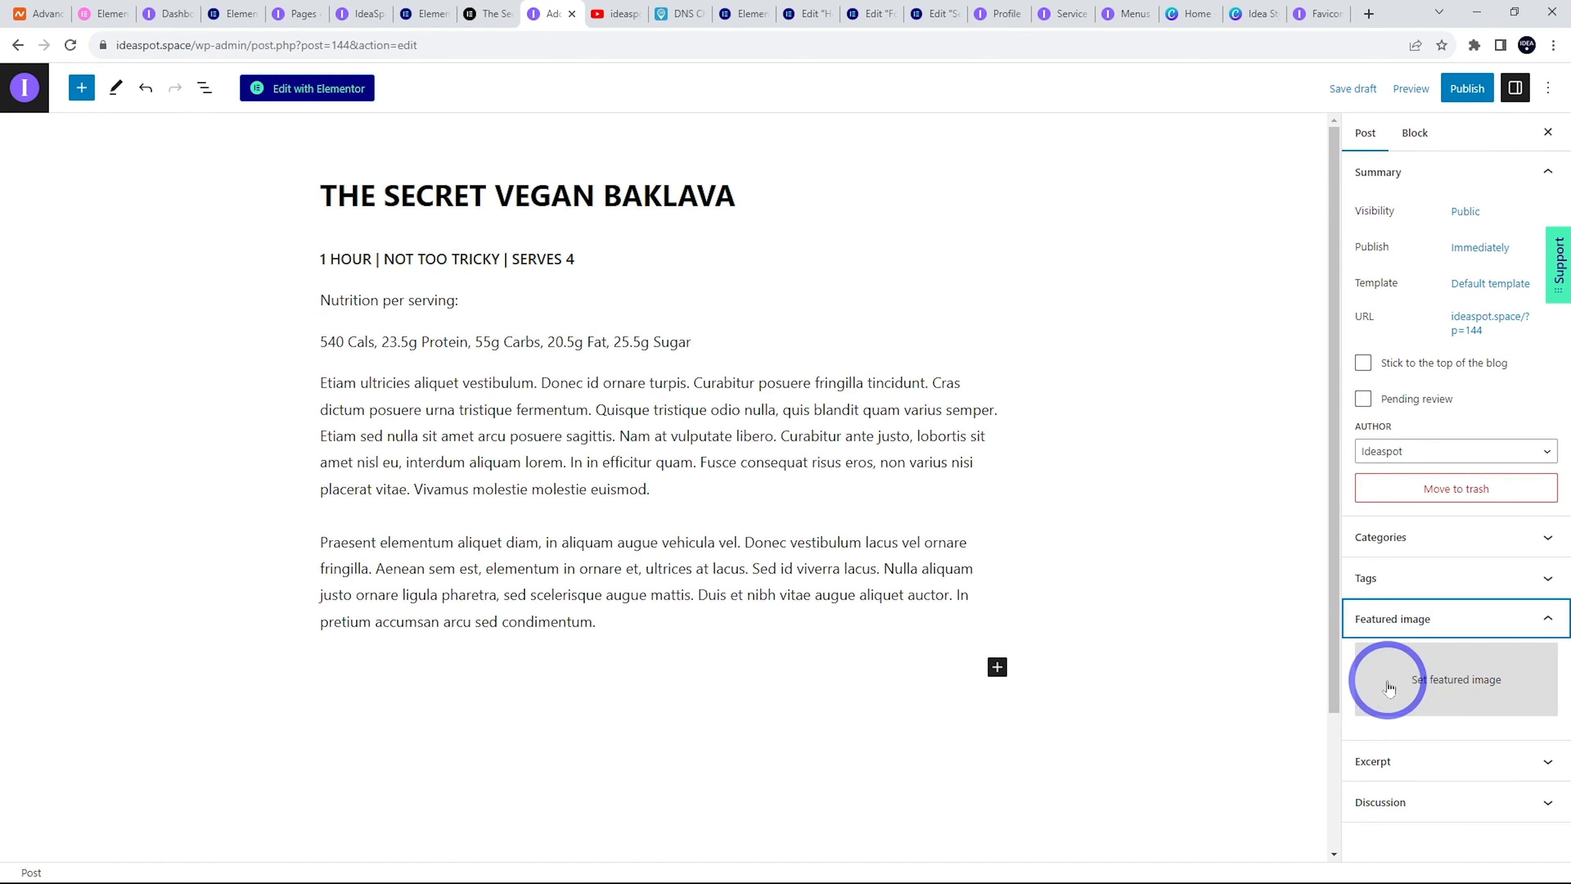
pyautogui.click(486, 13)
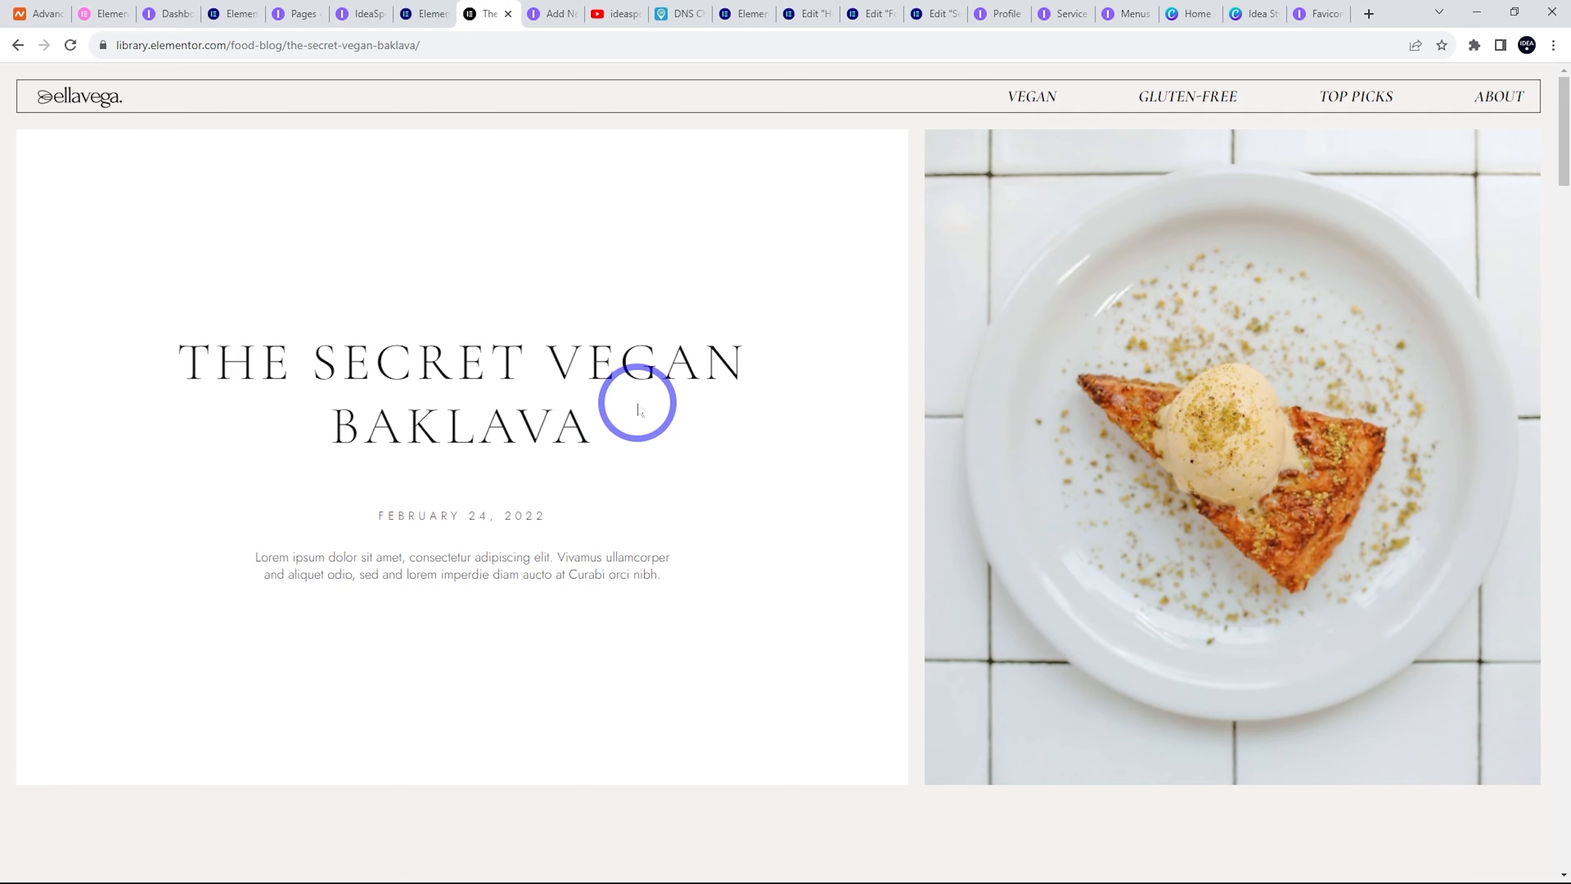
# Compare how the demo baklava post lays out its title, date, excerpt, featured image and body content
pyautogui.scroll(-5, 637, 402)
pyautogui.scroll(-5, 637, 402)
pyautogui.scroll(12, 646, 411)
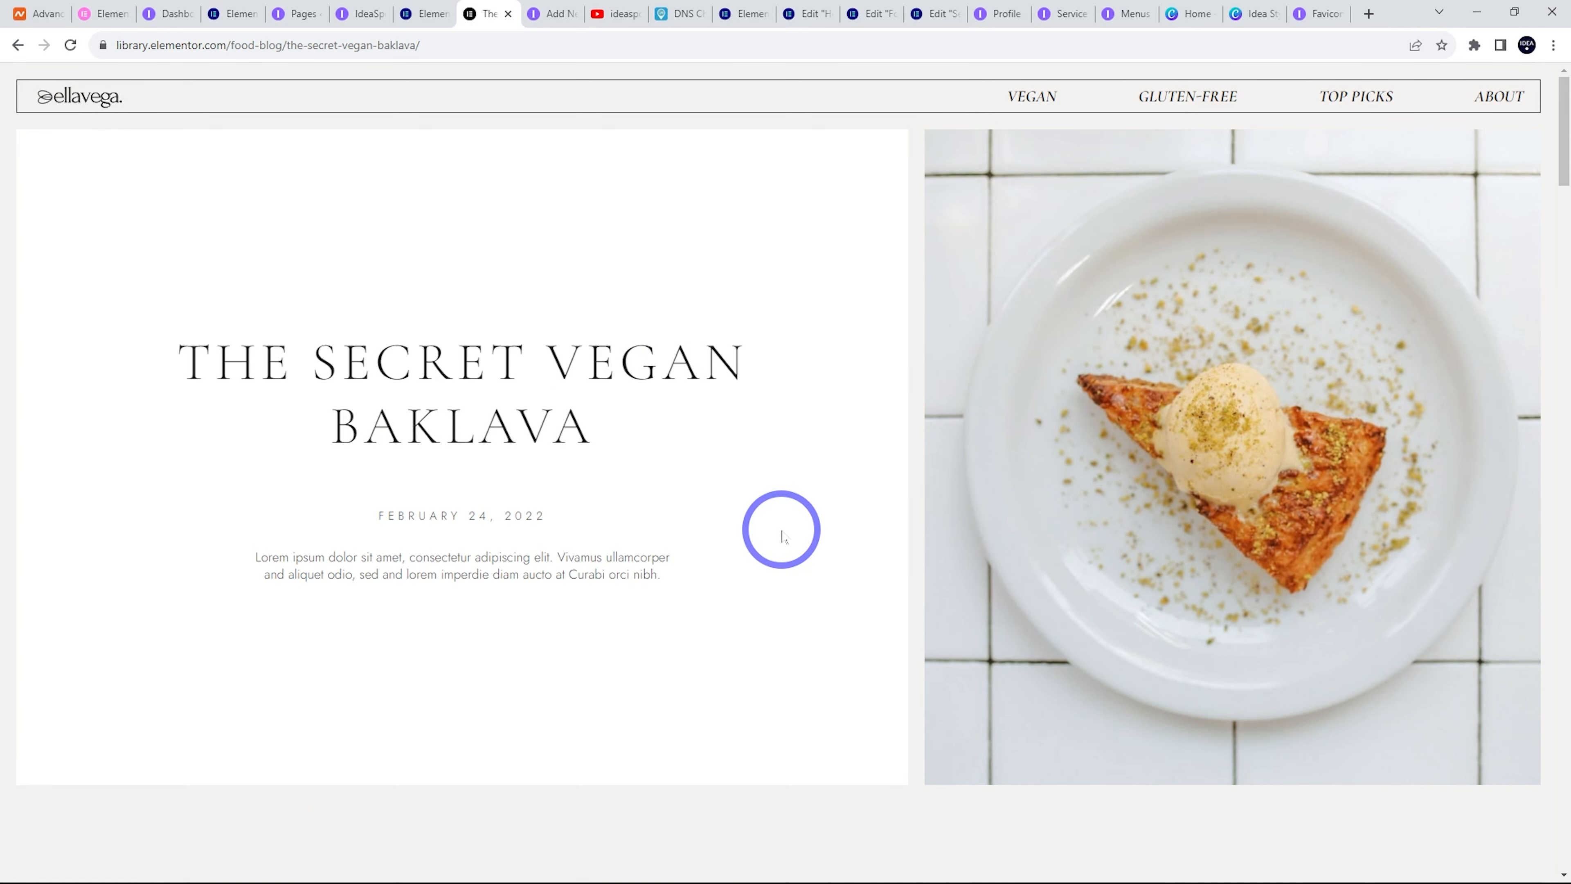
pyautogui.scroll(-7, 576, 561)
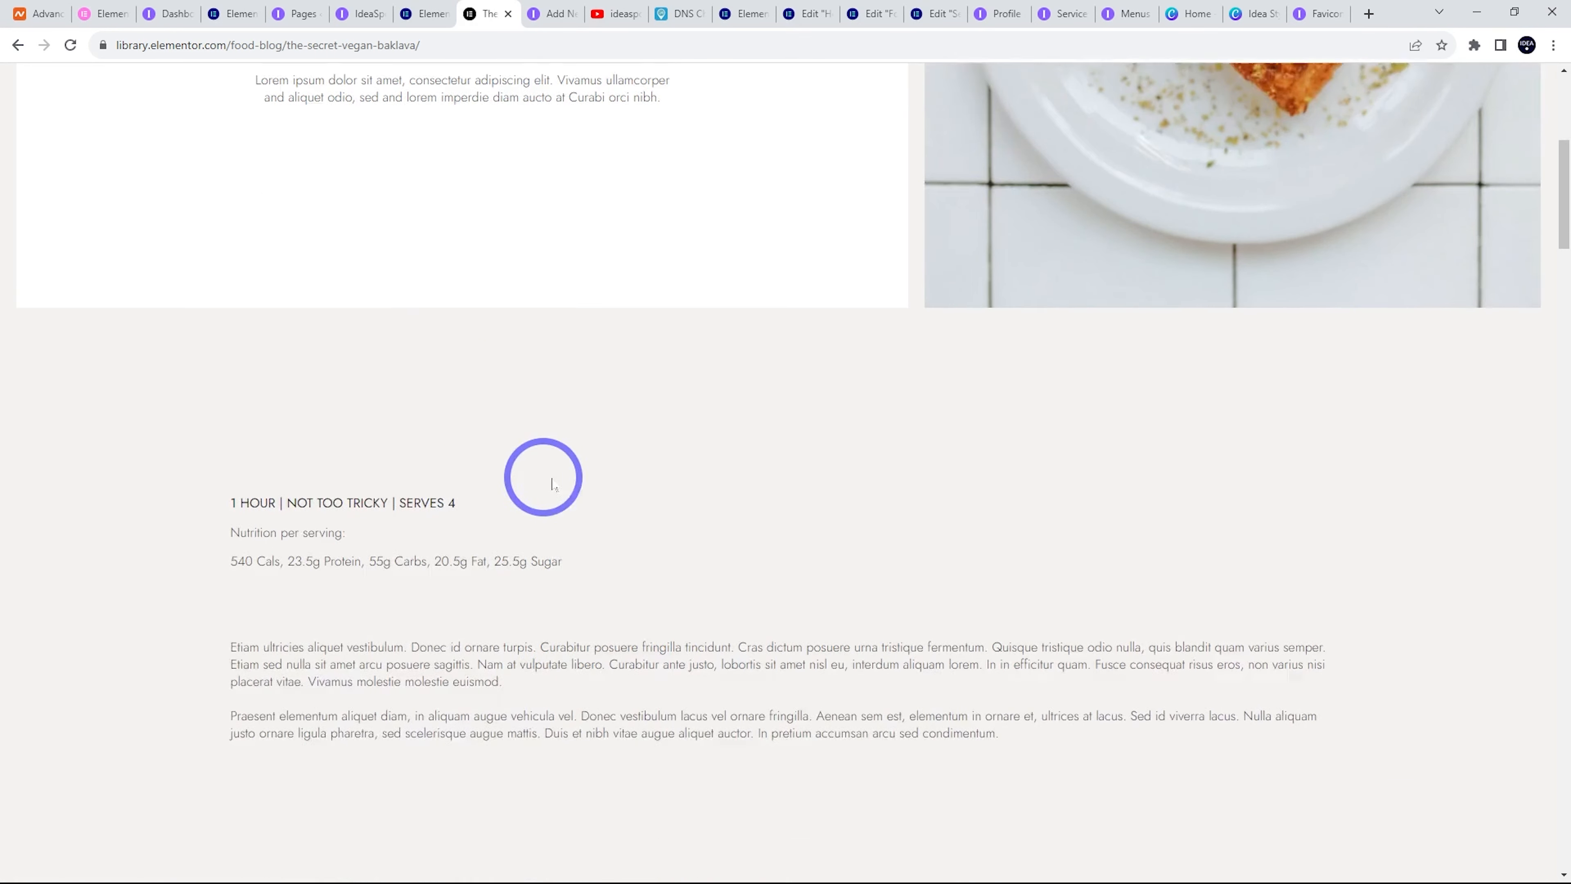
pyautogui.scroll(8, 553, 484)
# Go back to the demo's recipe list, open the Green Gnocchi in Pesto Sauce post and examine its layout
pyautogui.click(15, 47)
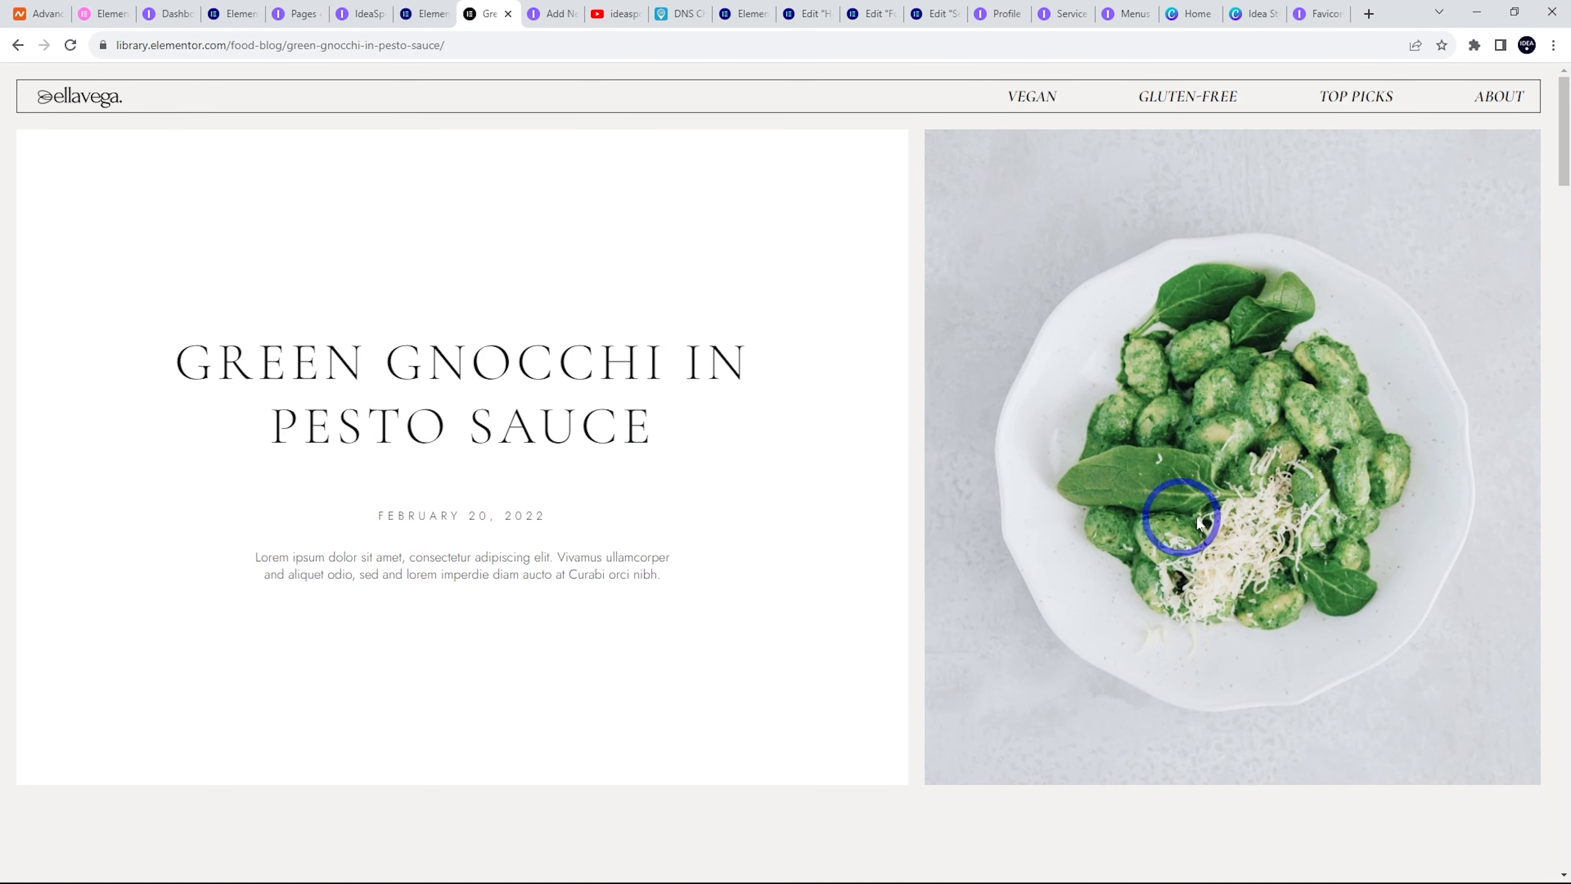
pyautogui.scroll(-8, 1052, 408)
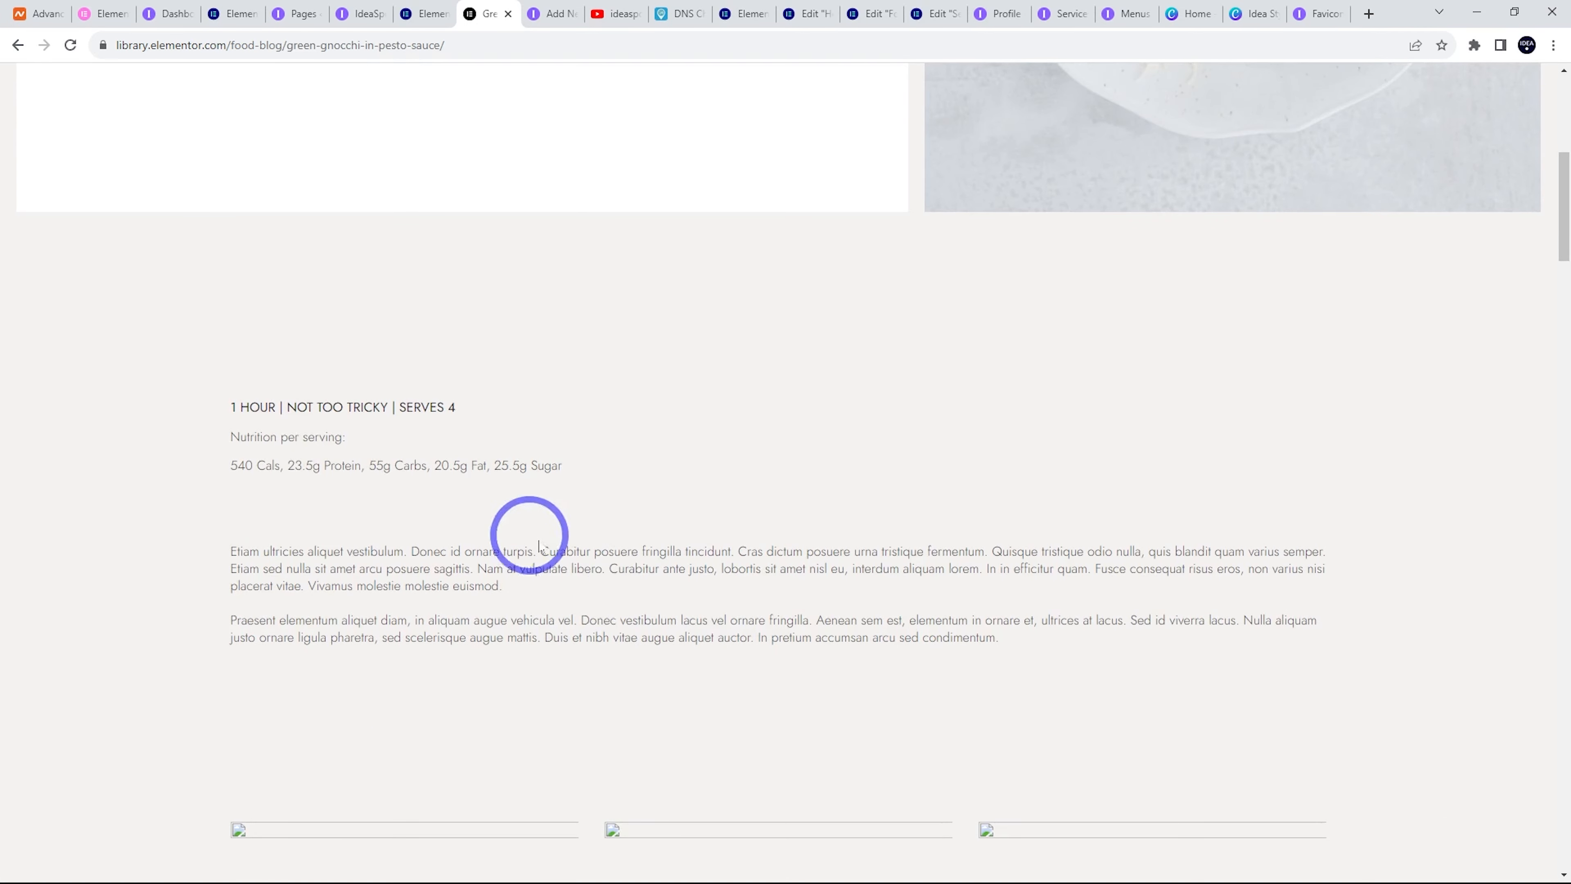
pyautogui.scroll(7, 619, 538)
pyautogui.scroll(1, 715, 548)
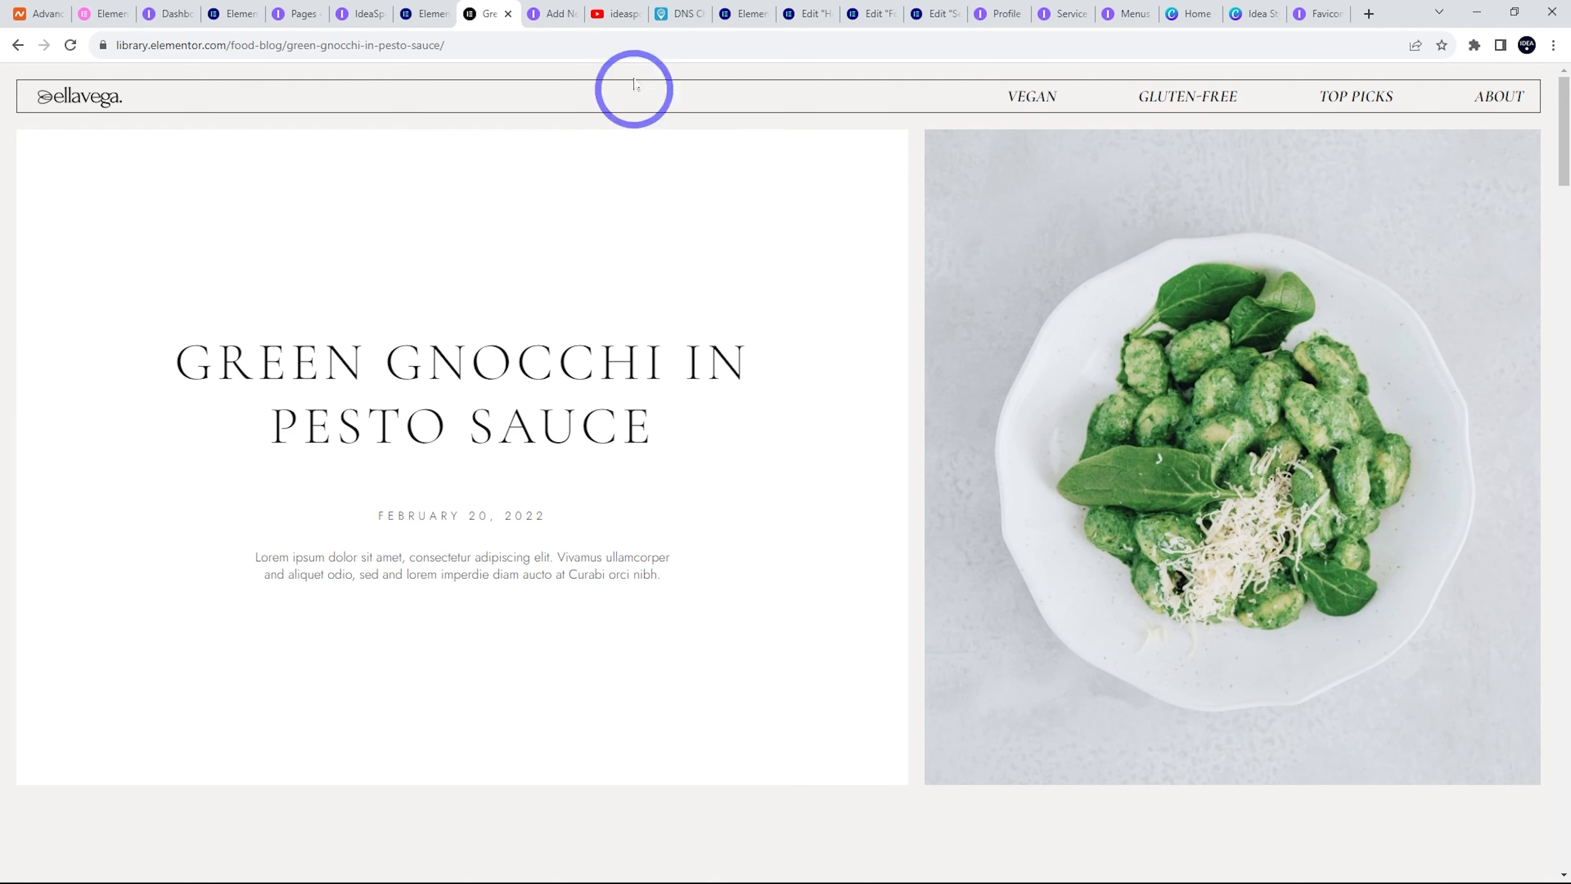
# Switch to the live ideaspot.space home page and look over its header and hero section
pyautogui.click(615, 13)
pyautogui.moveTo(528, 251)
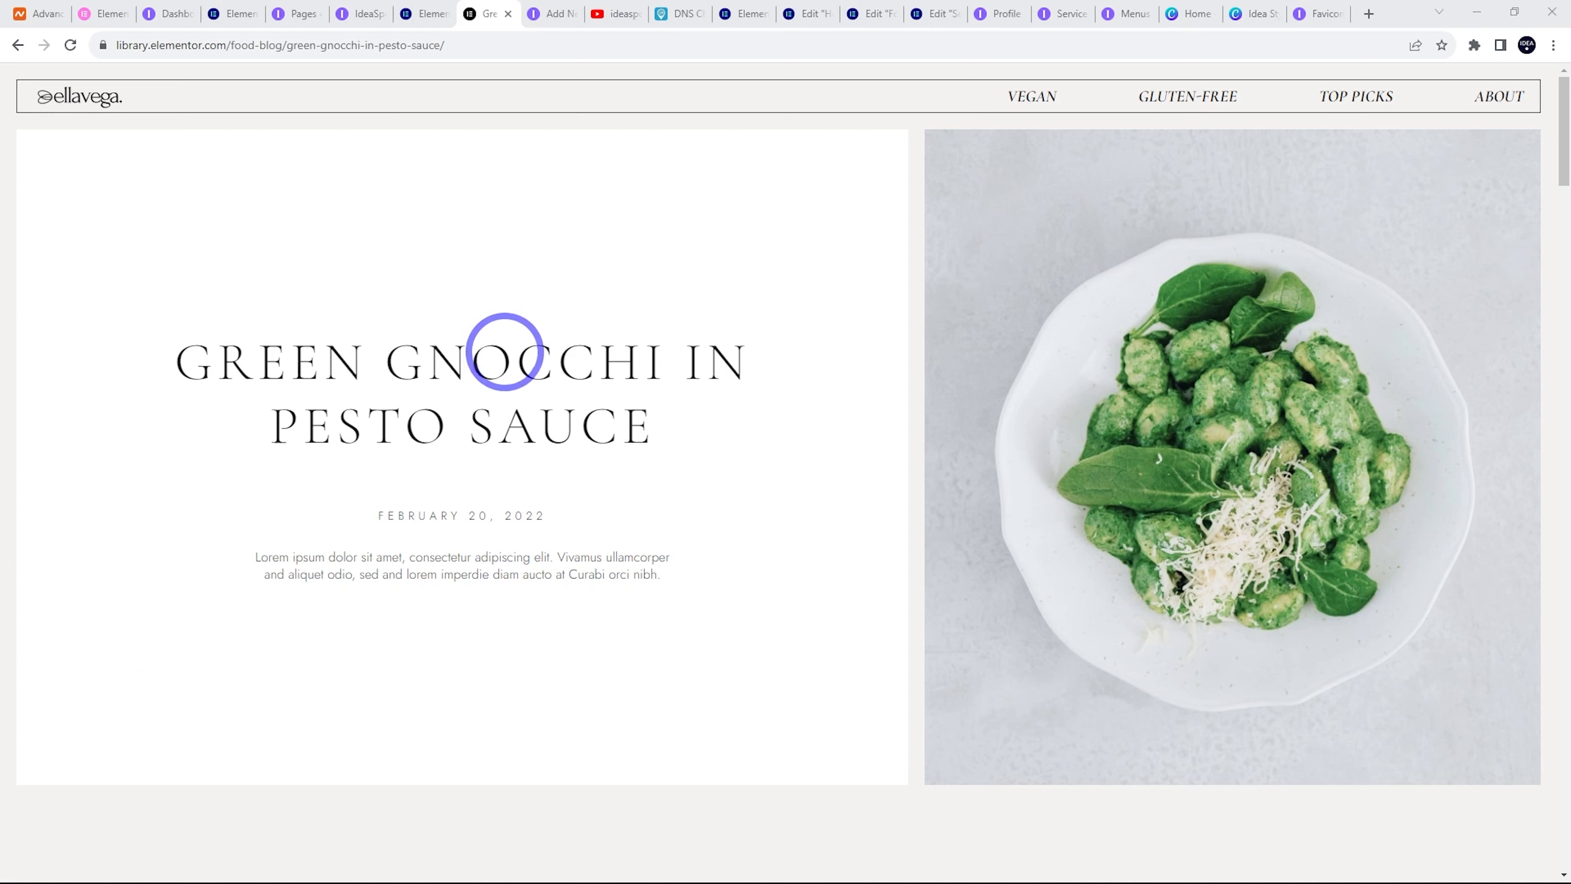
pyautogui.click(369, 16)
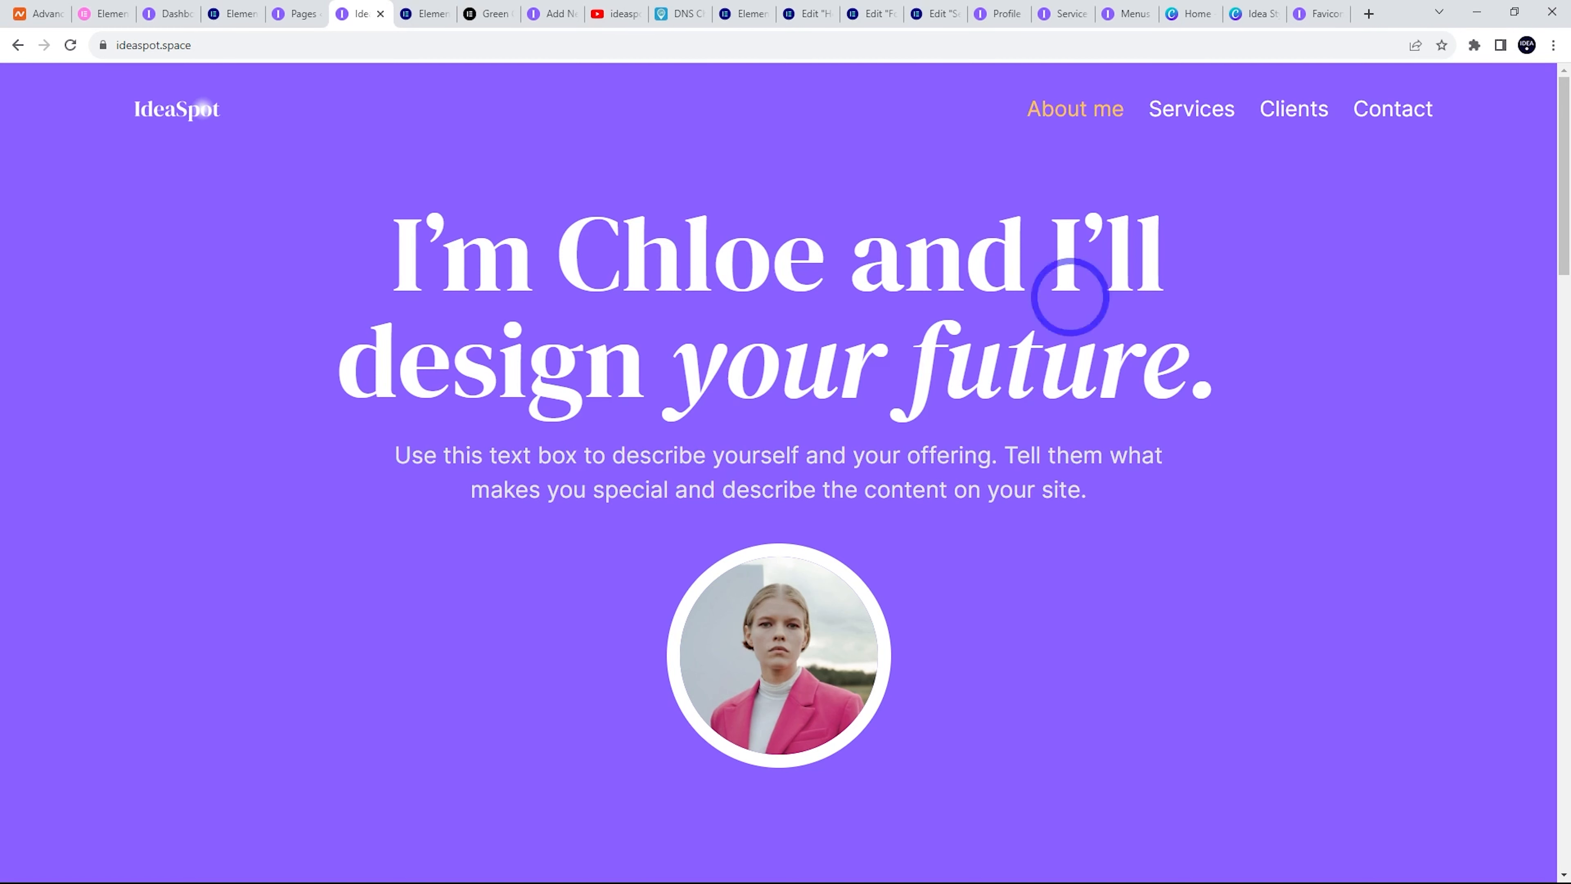
pyautogui.scroll(-1, 719, 440)
pyautogui.scroll(1, 712, 371)
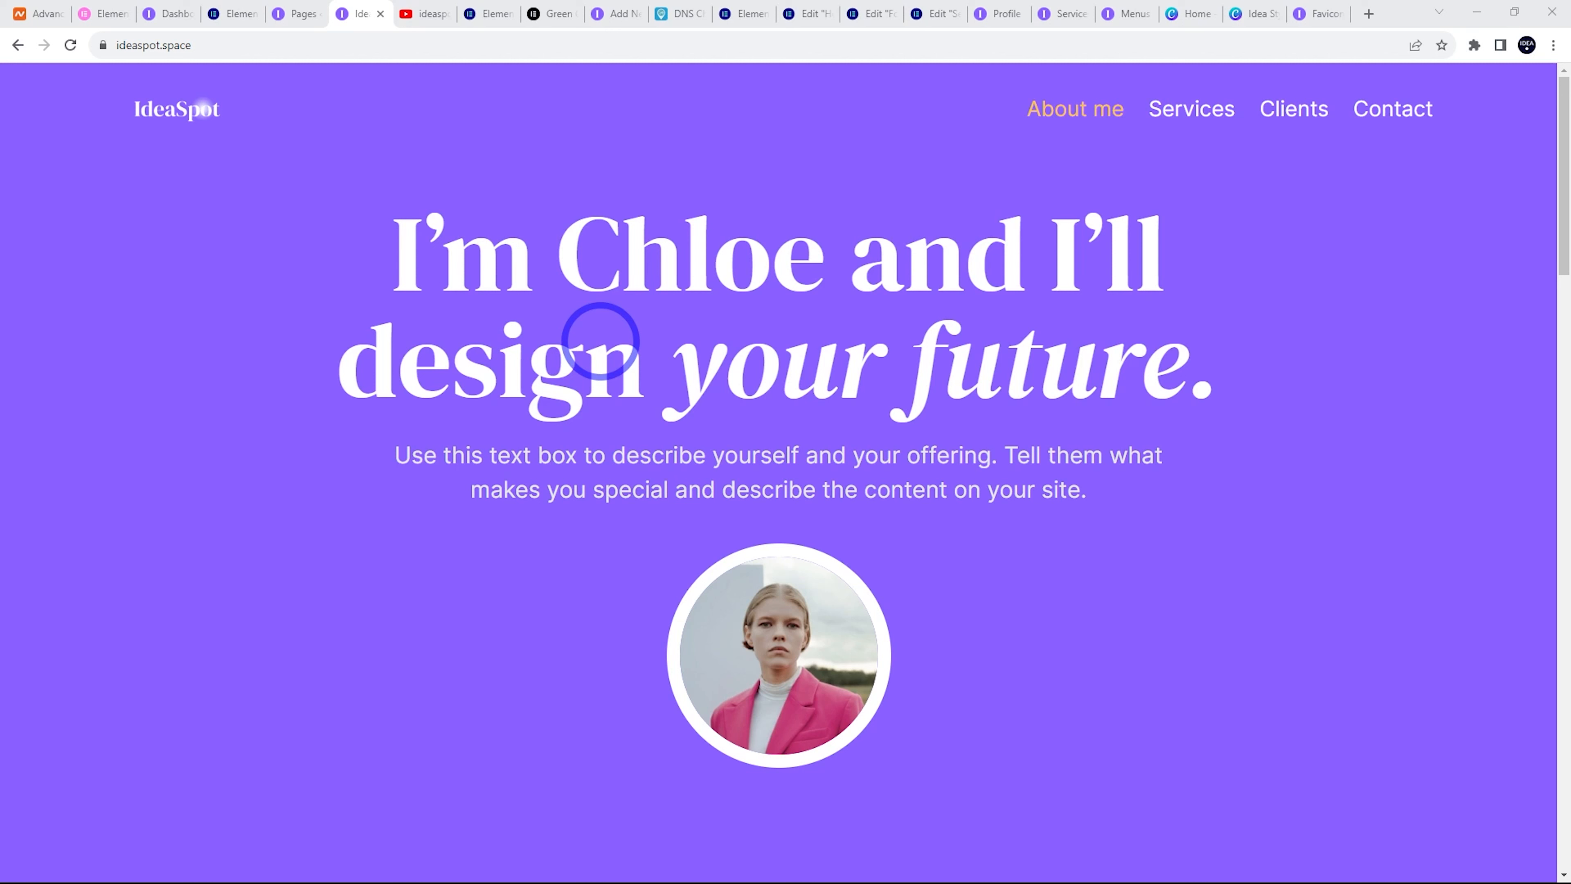
# Return to the YouTube results for IdeaSpot Elementor tutorials and preview the Elementor Tutorials - From Cloud to Kit video
pyautogui.click(433, 9)
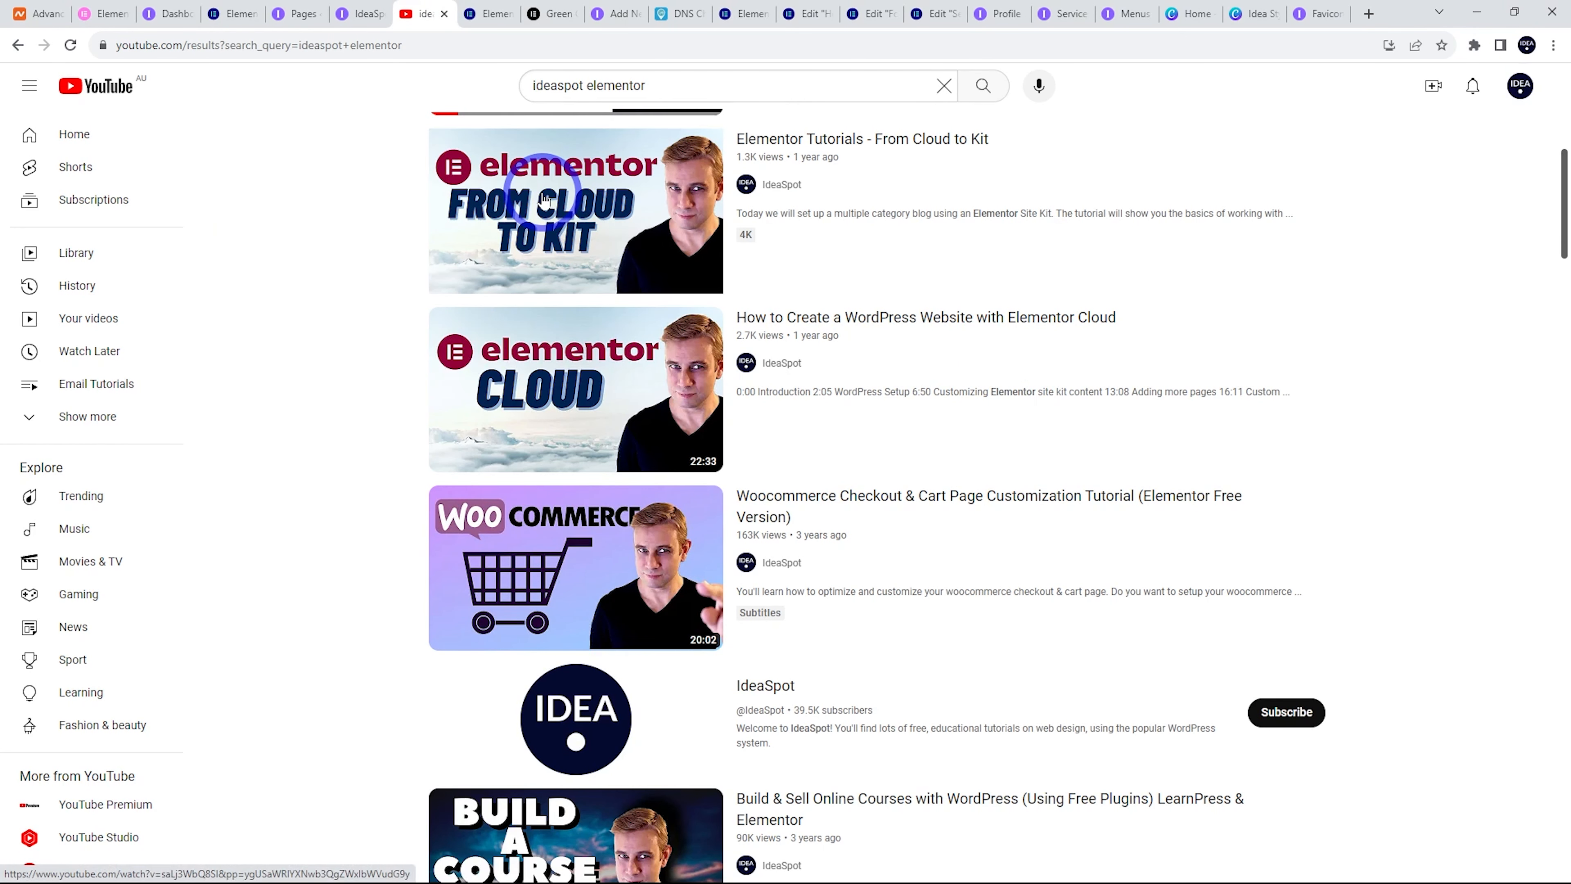
pyautogui.moveTo(543, 198)
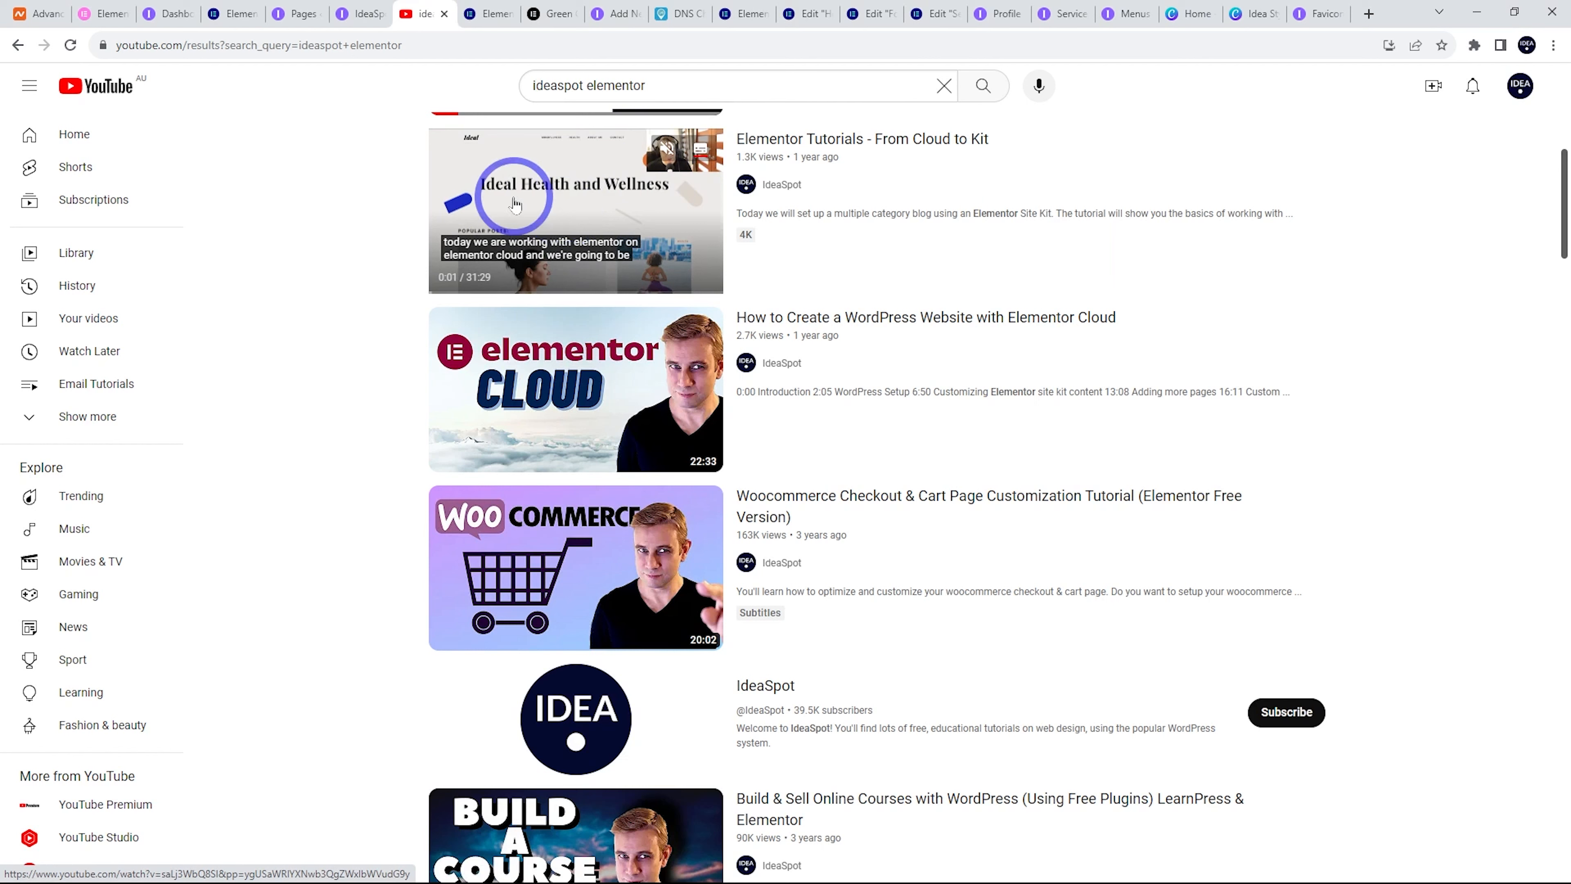